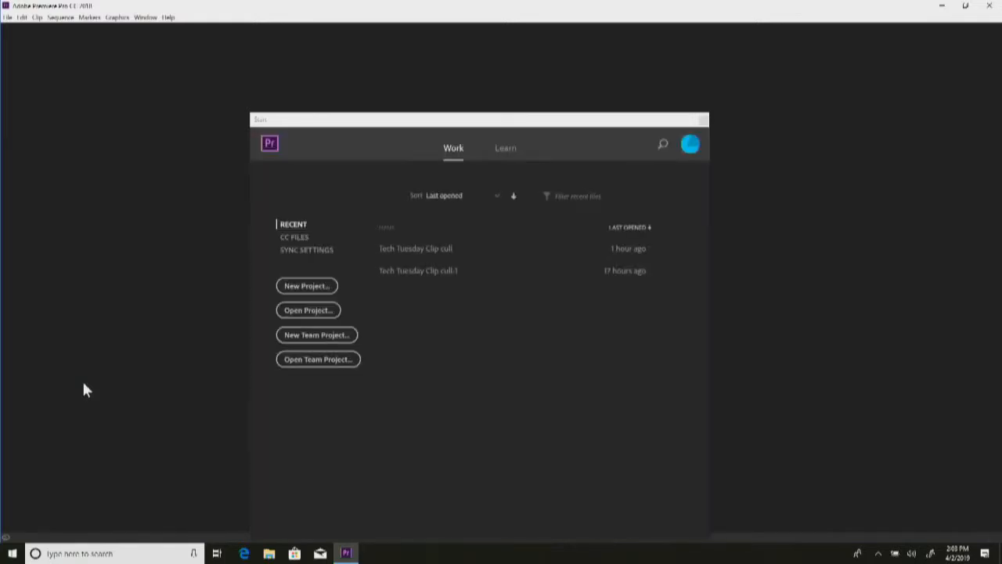
Create a new project named Puppies, stored in the Tech Tuesday Clips folder on the Desktop
{"action": "left_click_drag", "start_coordinate": [358, 120], "coordinate": [381, 52]}
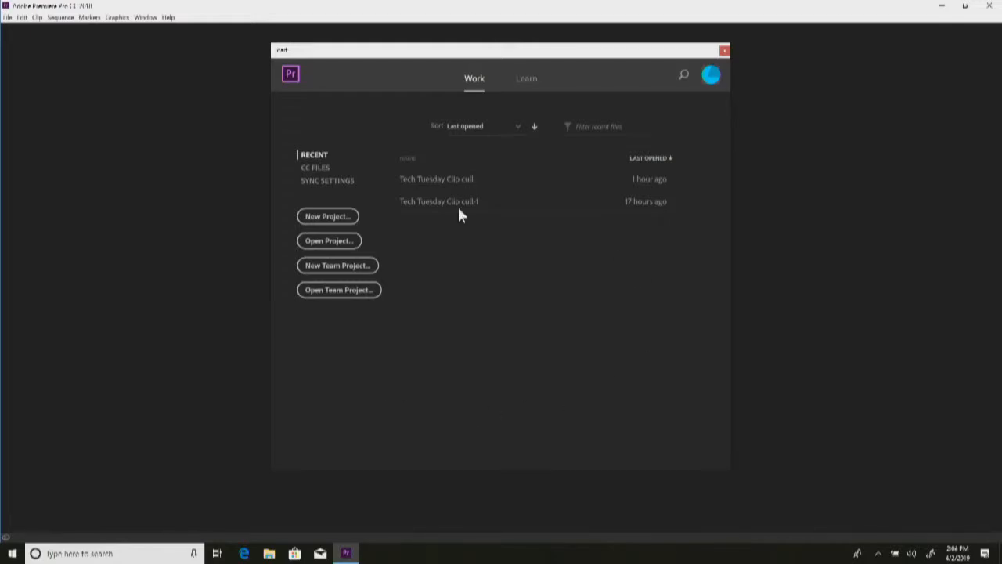
{"action": "left_click", "coordinate": [329, 222]}
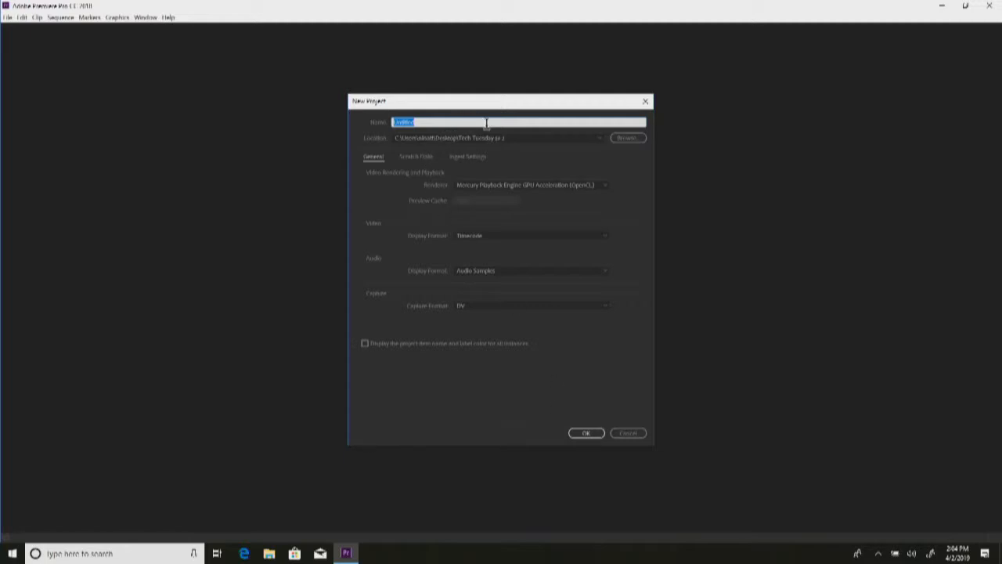
{"action": "type", "text": "Puppies"}
{"action": "left_click", "coordinate": [629, 140]}
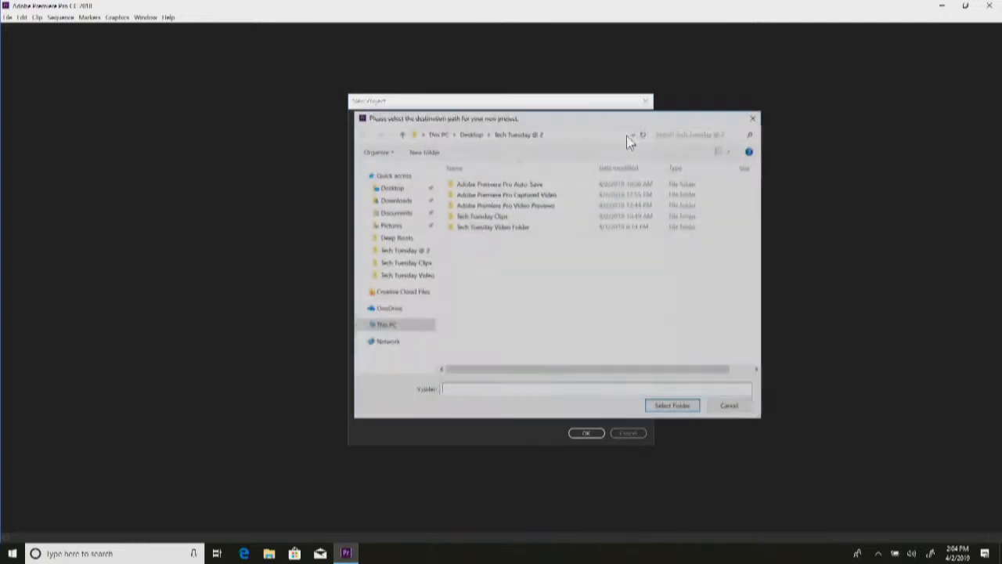
{"action": "left_click", "coordinate": [391, 188]}
{"action": "double_click", "coordinate": [661, 195]}
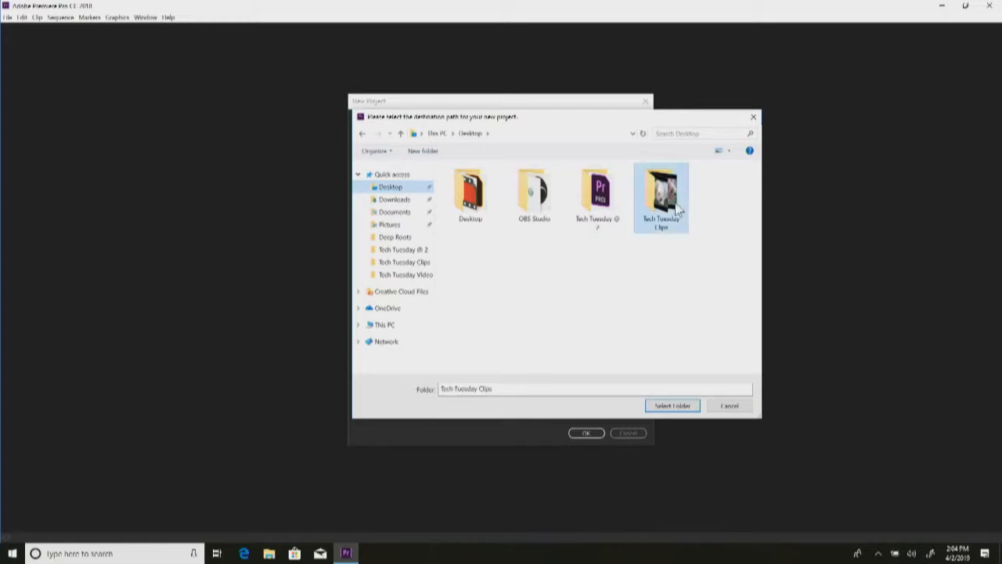
{"action": "left_click", "coordinate": [673, 407]}
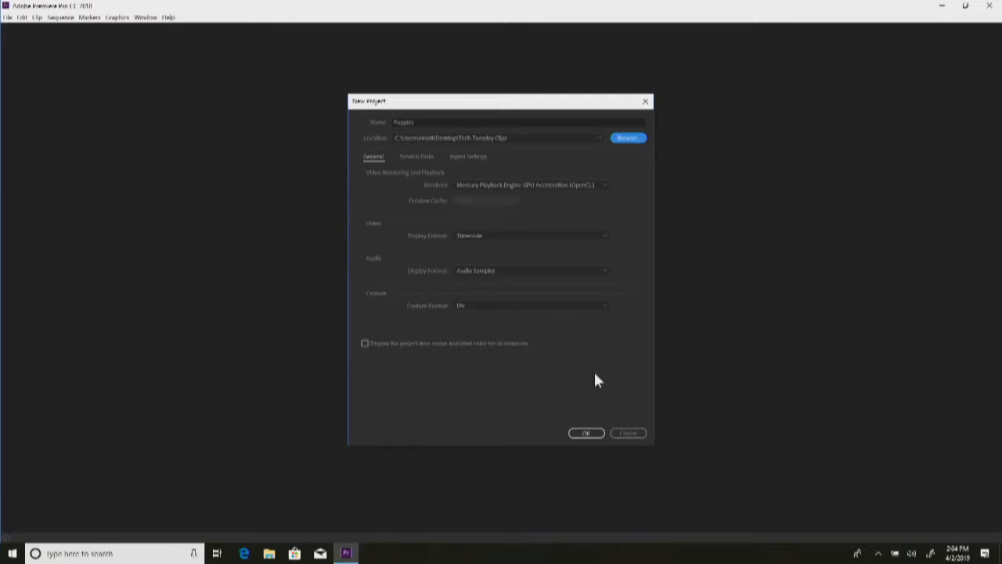
{"action": "left_click", "coordinate": [586, 433]}
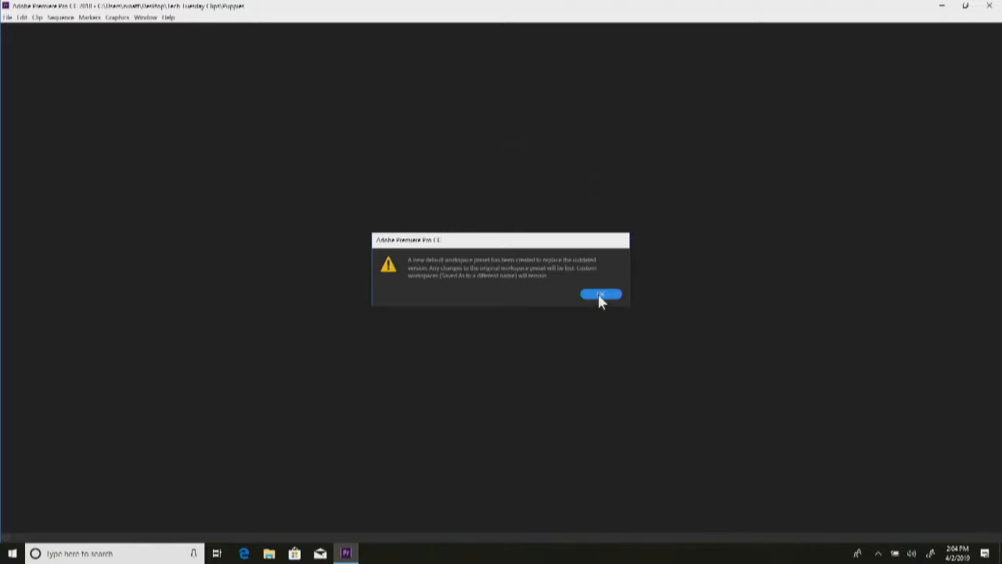
{"action": "left_click", "coordinate": [600, 295]}
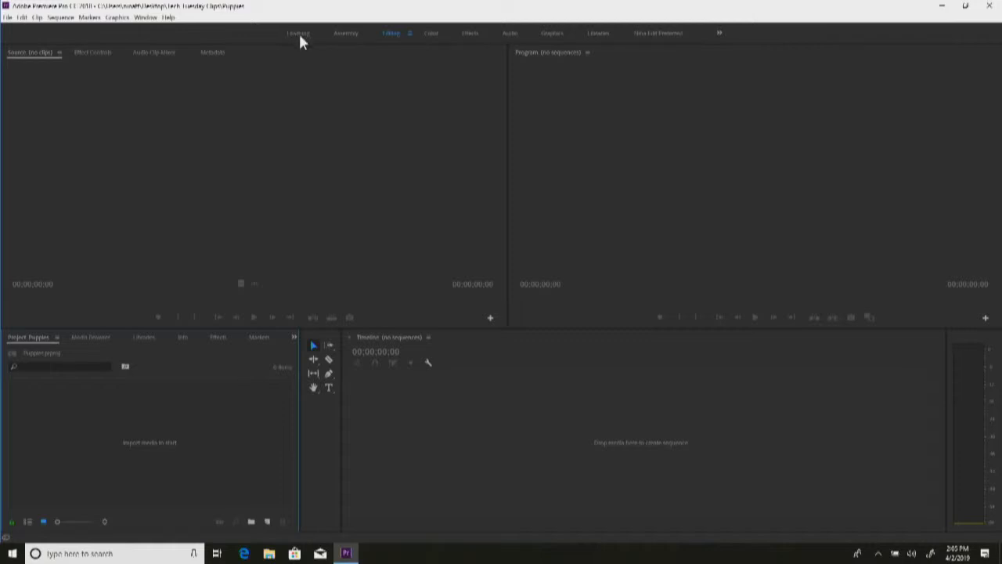
View the Color workspace and return to the Editing workspace
{"action": "left_click", "coordinate": [433, 34]}
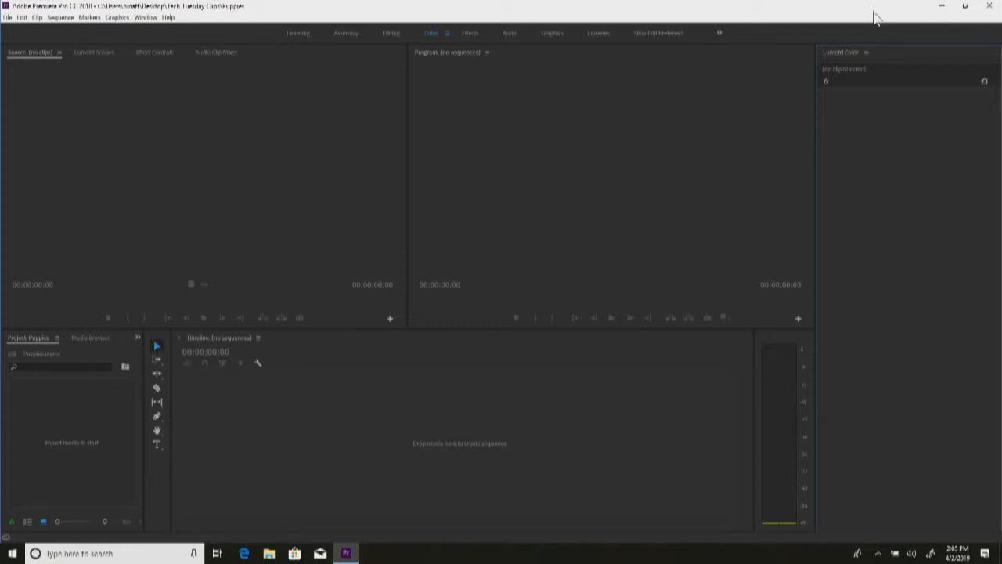
{"action": "left_click", "coordinate": [389, 33]}
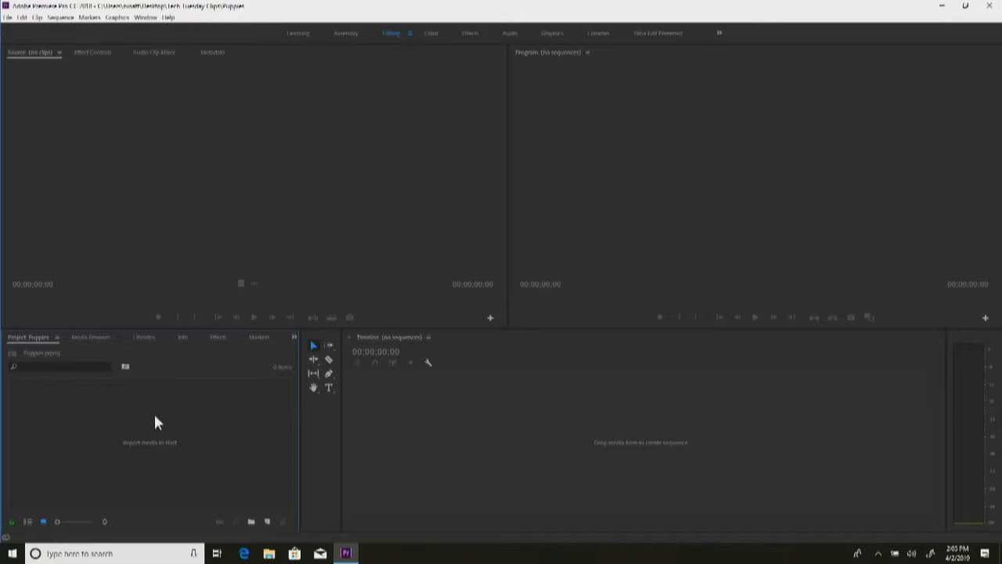
Import the six clips CU Flowers to stabilize, Maple Run, Maple Shake, PurpleTree, Riley Look Up and Riley Lumetri Exposure
{"action": "left_click", "coordinate": [7, 16]}
{"action": "left_click", "coordinate": [43, 282]}
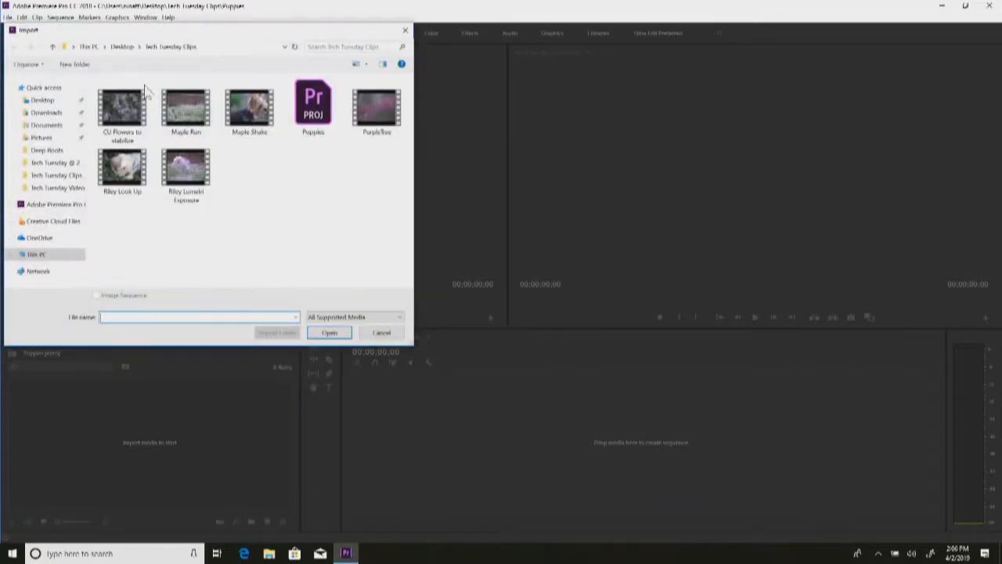
{"action": "left_click", "coordinate": [126, 113]}
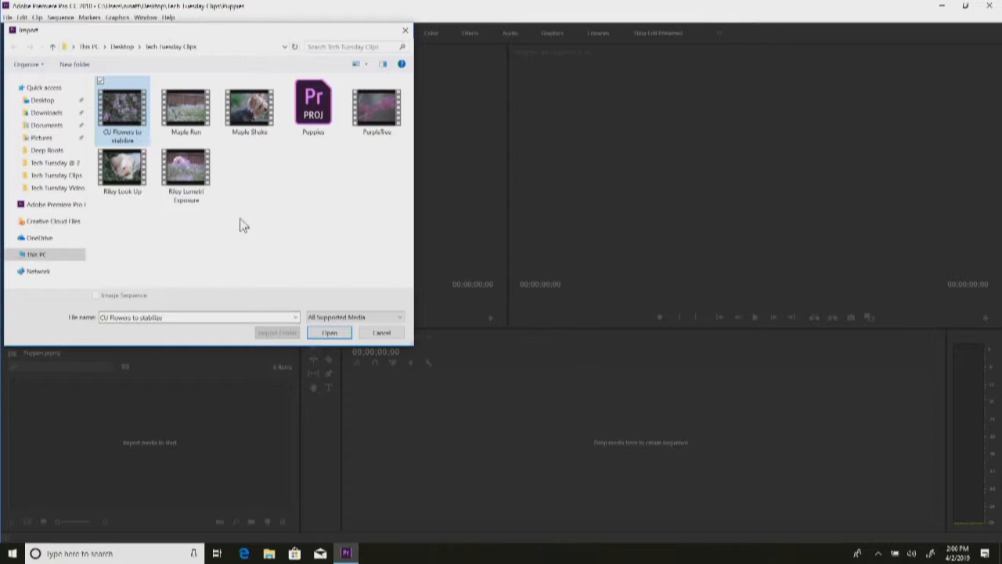
{"action": "left_click", "coordinate": [196, 102], "text": "ctrl"}
{"action": "left_click", "coordinate": [249, 106], "text": "ctrl"}
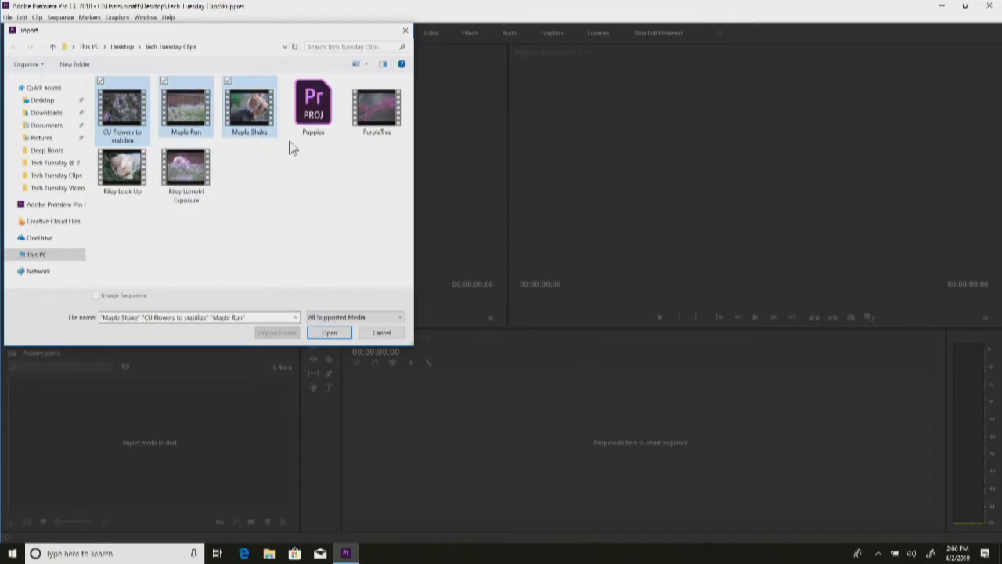
{"action": "left_click", "coordinate": [376, 108], "text": "ctrl"}
{"action": "left_click", "coordinate": [122, 168], "text": "ctrl"}
{"action": "left_click", "coordinate": [187, 169], "text": "ctrl"}
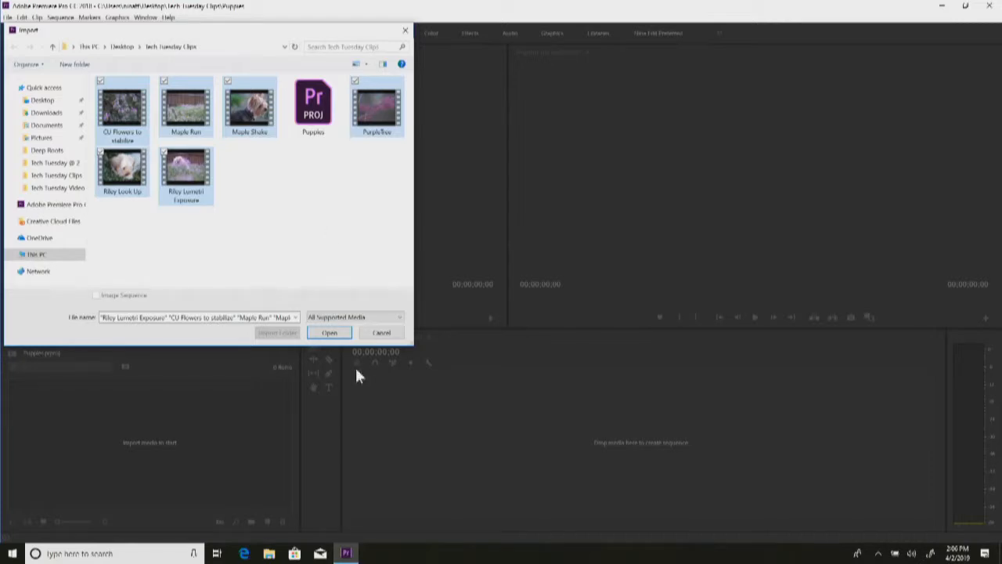
{"action": "left_click", "coordinate": [328, 332]}
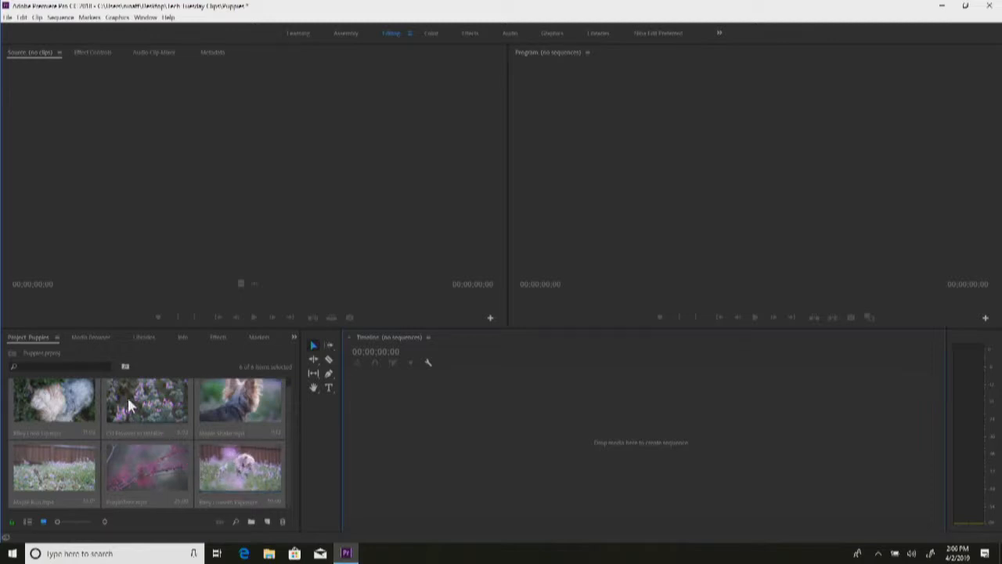
Open the Riley Look Up clip in the source monitor and create a sequence from the whole clip
{"action": "double_click", "coordinate": [40, 401]}
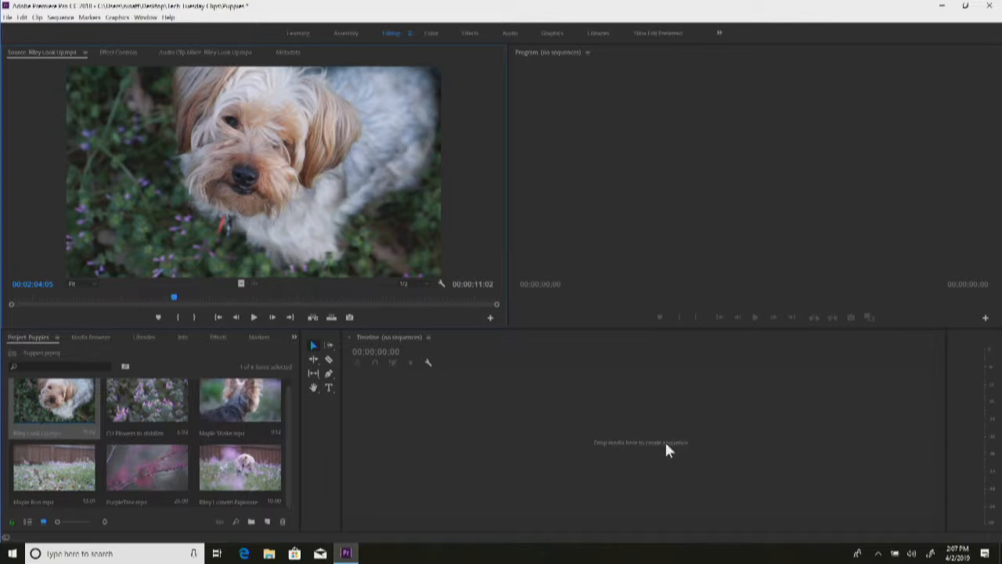
{"action": "left_click_drag", "start_coordinate": [254, 185], "coordinate": [592, 452]}
{"action": "mouse_move", "coordinate": [552, 359]}
{"action": "left_mouse_down"}
{"action": "mouse_move", "coordinate": [543, 358]}
{"action": "mouse_move", "coordinate": [627, 356]}
{"action": "mouse_move", "coordinate": [509, 365]}
{"action": "mouse_move", "coordinate": [566, 364]}
{"action": "left_mouse_up"}
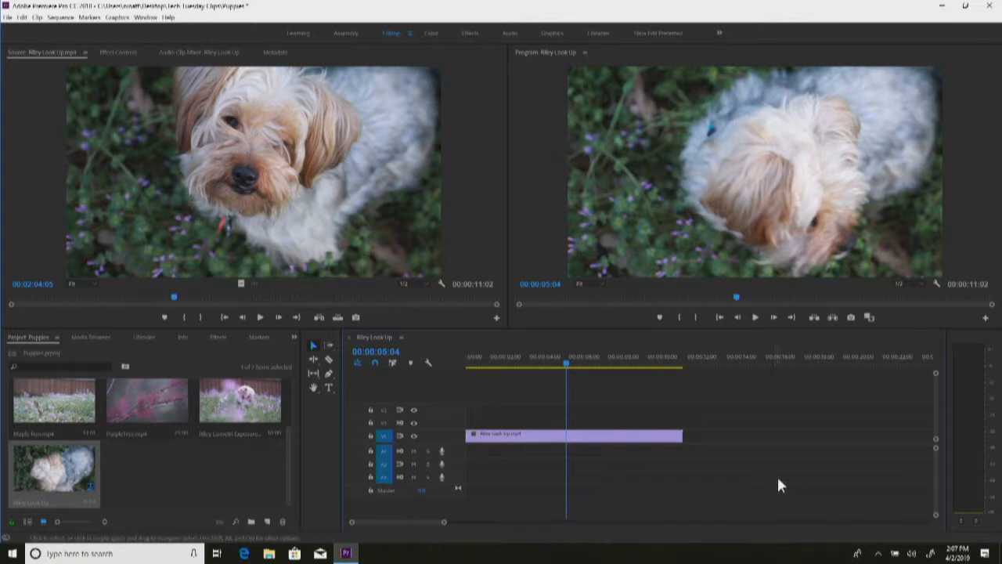
Delete the full-length Riley Look Up clip from the timeline
{"action": "left_click", "coordinate": [593, 437]}
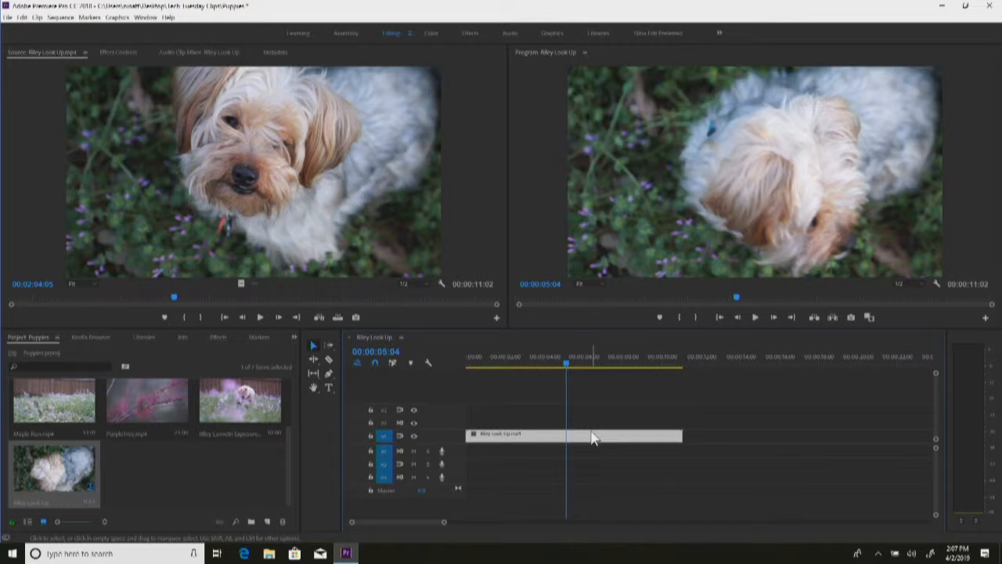
{"action": "key", "text": "Delete"}
{"action": "left_click", "coordinate": [177, 468]}
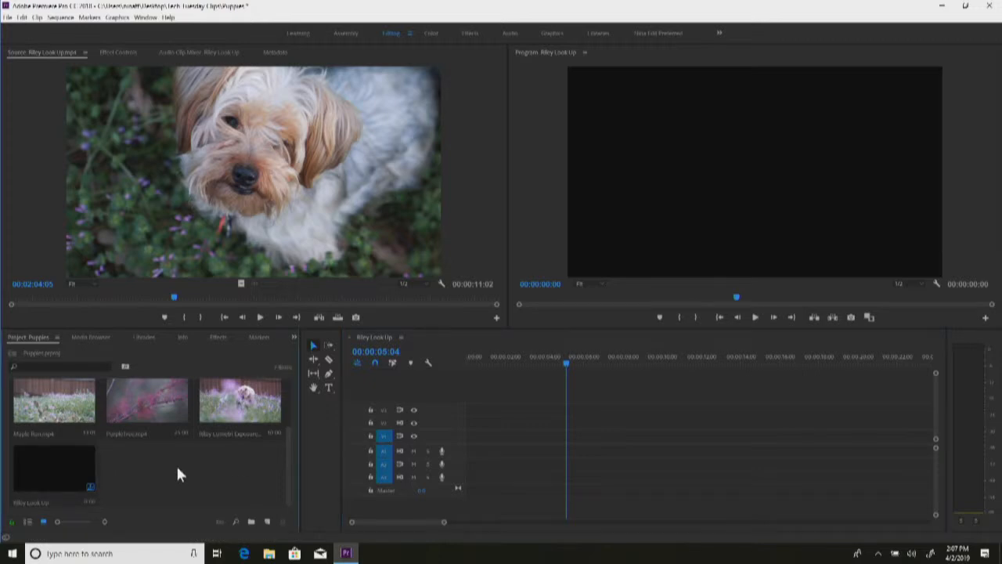
{"action": "scroll", "coordinate": [175, 464], "scroll_direction": "up", "scroll_amount": 2}
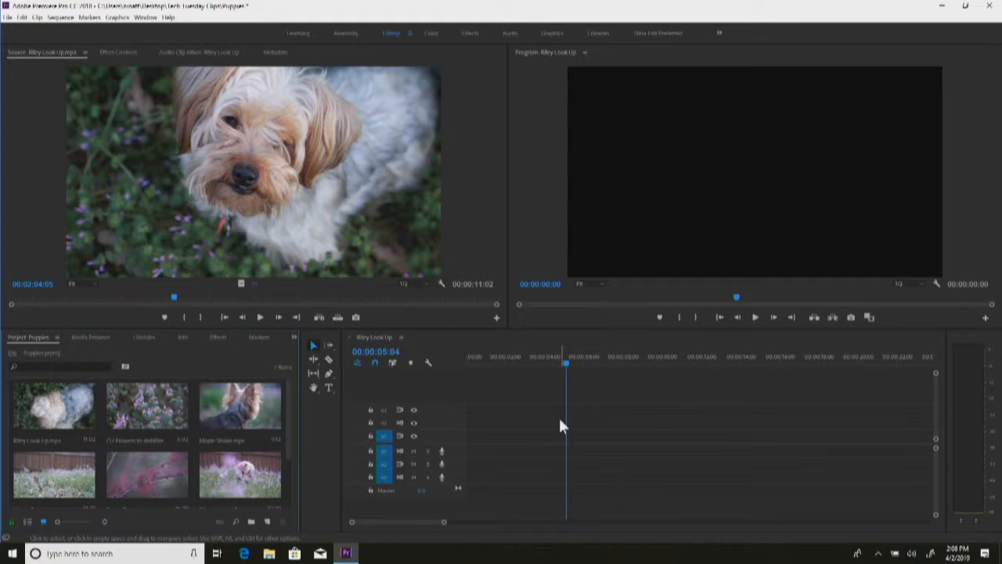
Mark the Riley Look Up source clip with an In point at 00:02:03:01 and an Out point at 00:02:10:12
{"action": "left_click_drag", "start_coordinate": [174, 297], "coordinate": [110, 303]}
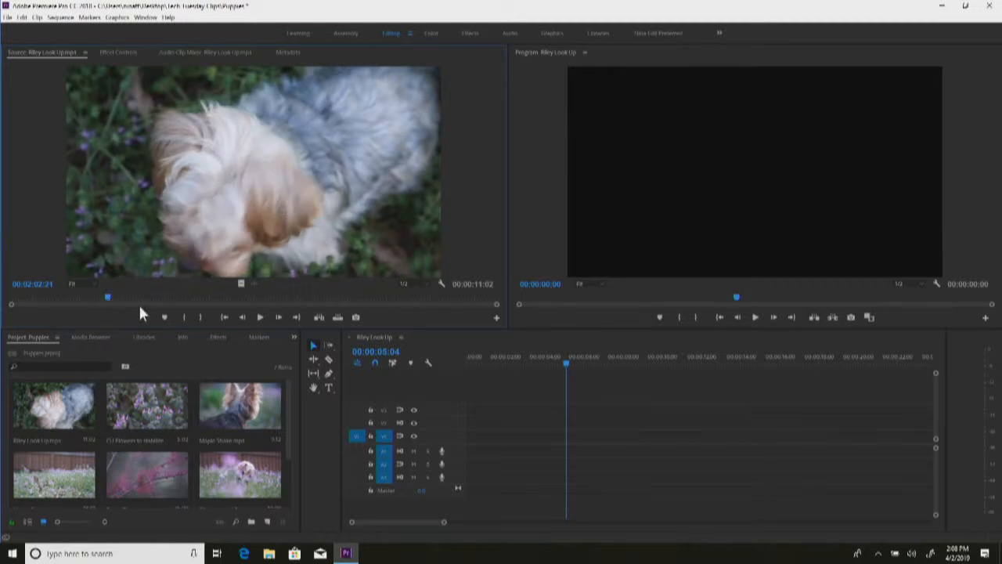
{"action": "left_click", "coordinate": [123, 299]}
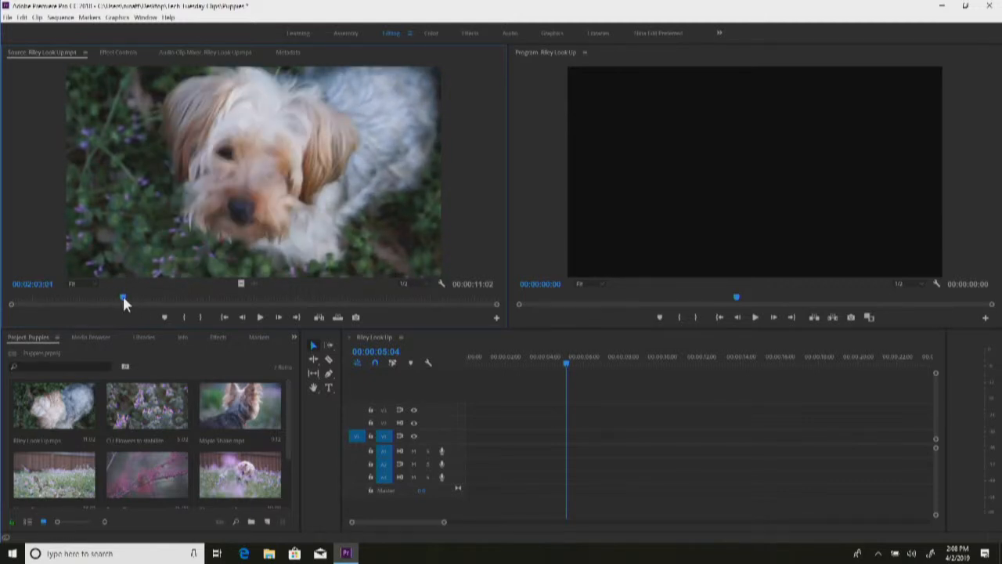
{"action": "key", "text": "i"}
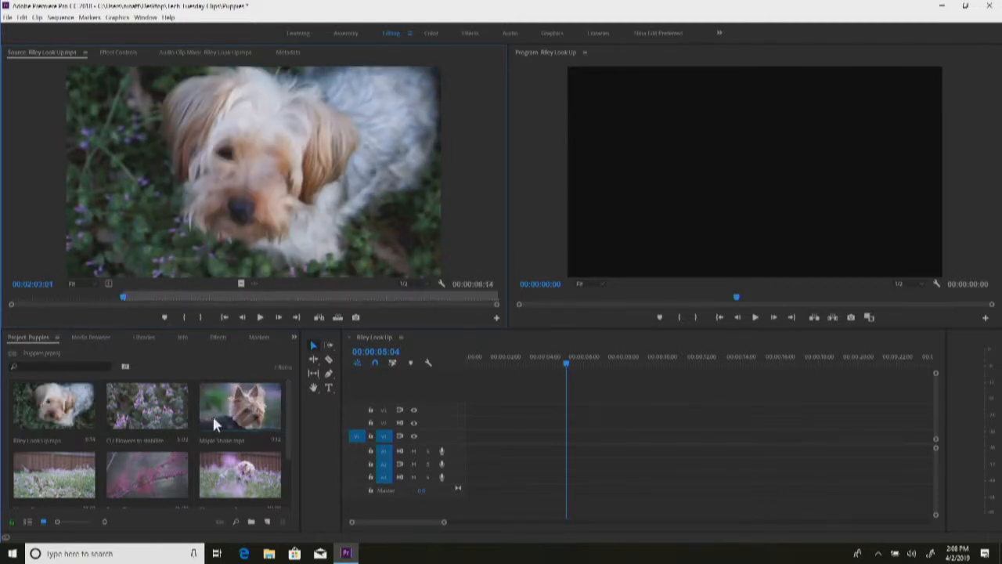
{"action": "left_click", "coordinate": [399, 299]}
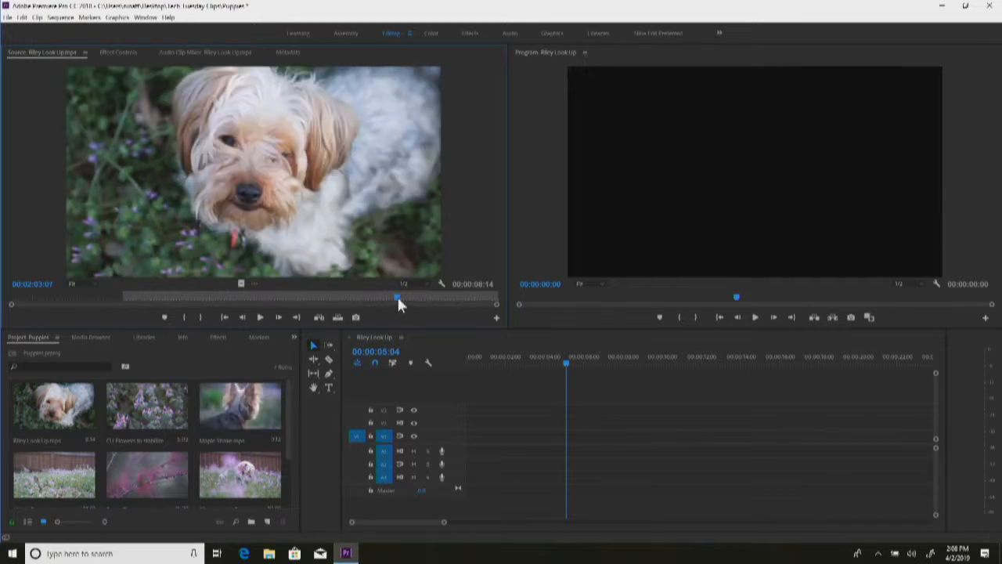
{"action": "left_click_drag", "start_coordinate": [397, 297], "coordinate": [449, 297]}
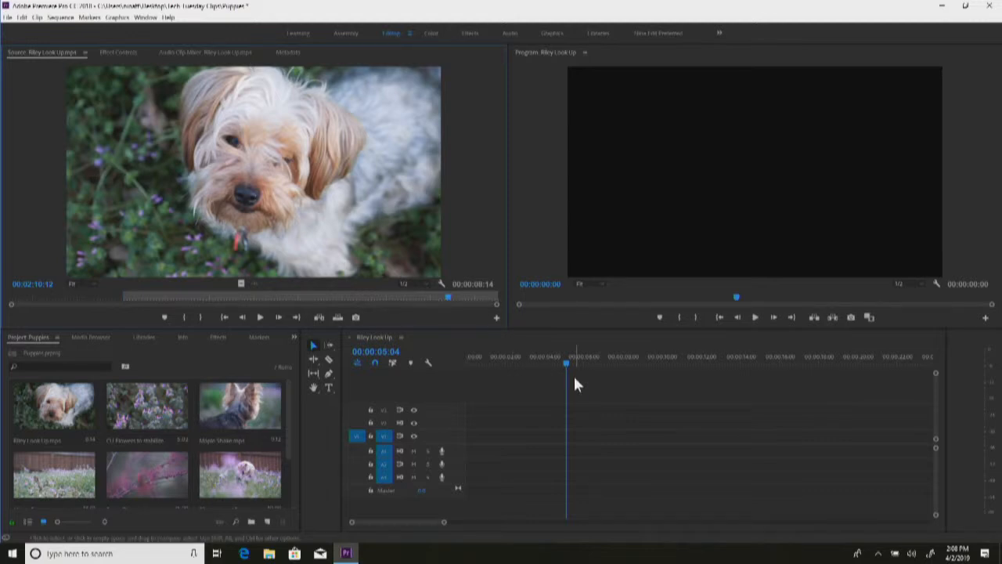
{"action": "key", "text": "o"}
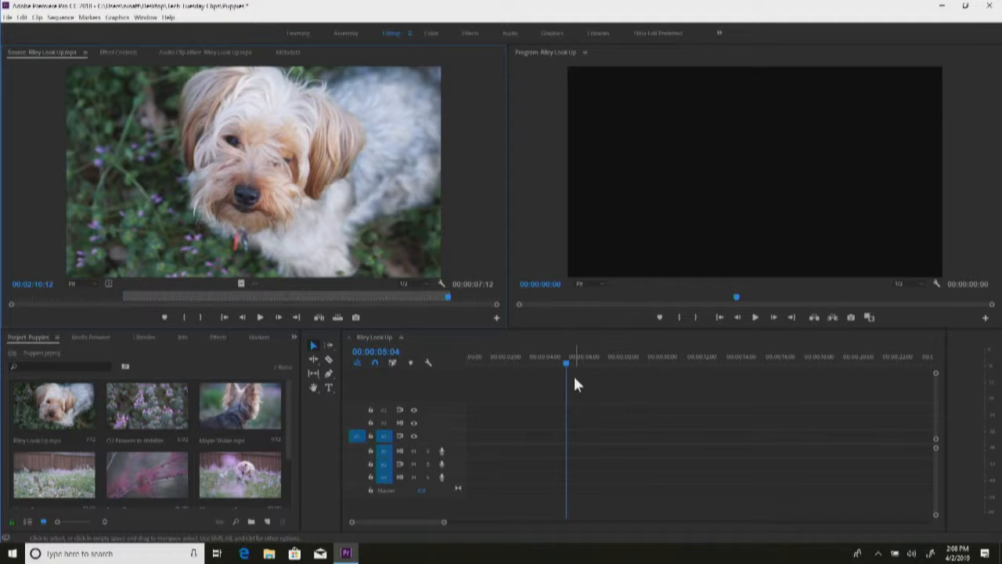
Place the marked section of Riley Look Up at the start of track V1 and scrub through it to 00:00:06:01
{"action": "left_click_drag", "start_coordinate": [402, 296], "coordinate": [228, 299]}
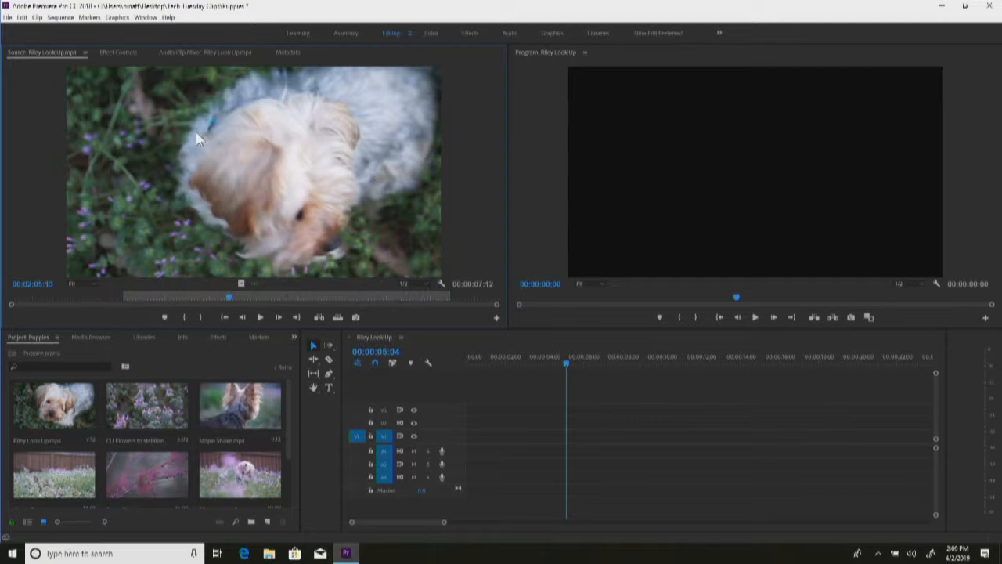
{"action": "left_click_drag", "start_coordinate": [196, 132], "coordinate": [467, 450]}
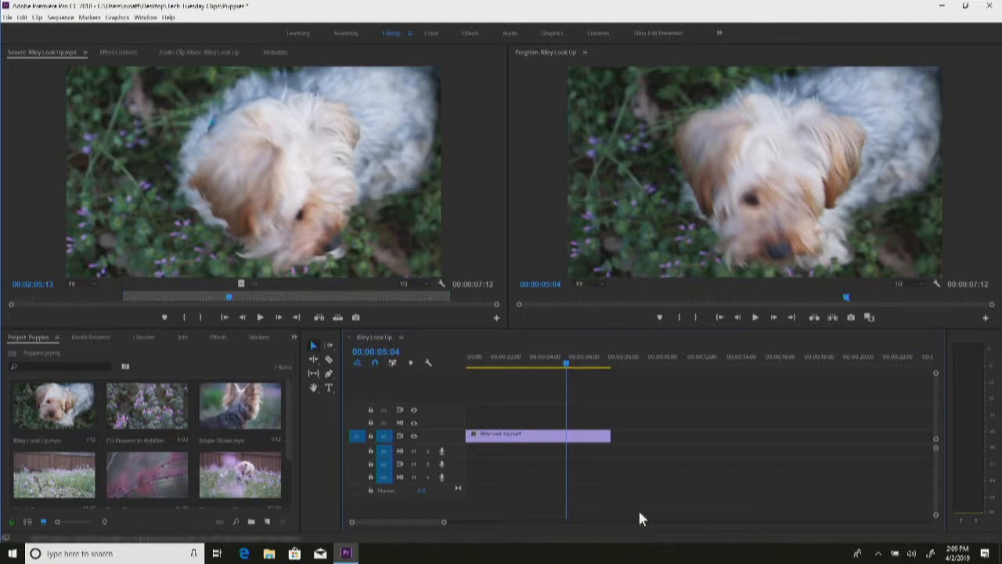
{"action": "left_click_drag", "start_coordinate": [610, 356], "coordinate": [584, 362]}
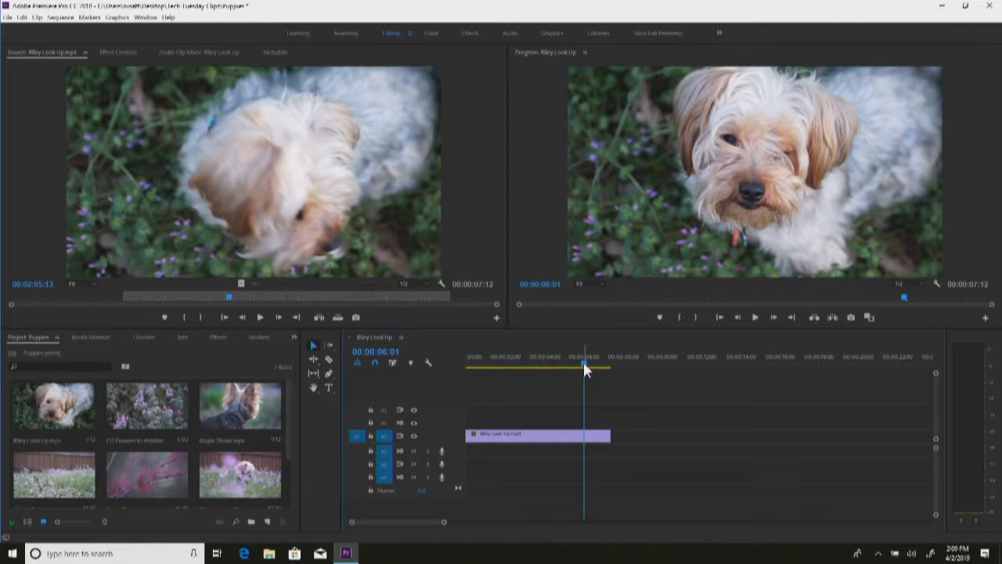
Open CU Flowers to stabilize in the source monitor and mark In at 00:00:01:21 and Out at 00:00:02:18
{"action": "double_click", "coordinate": [163, 416]}
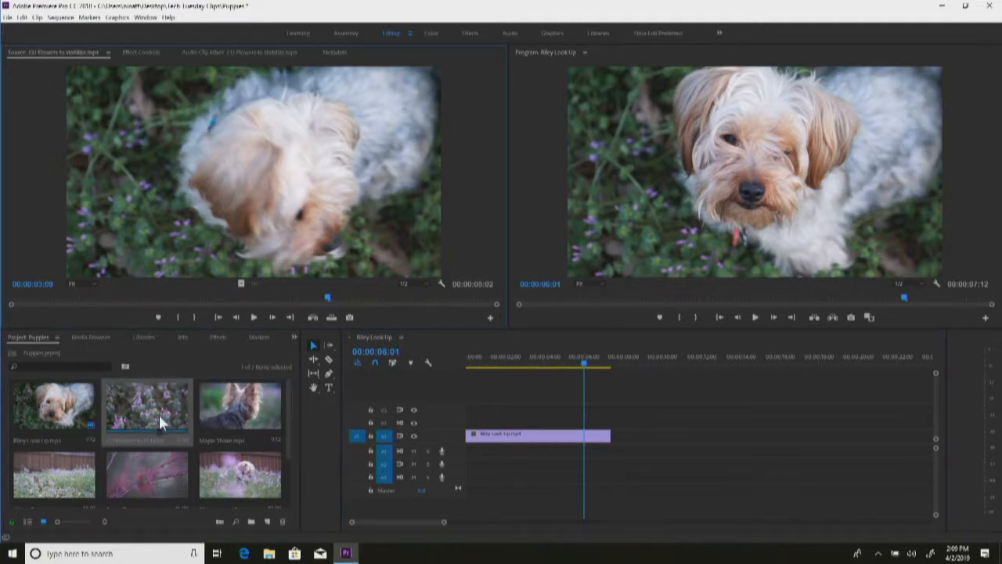
{"action": "left_click", "coordinate": [172, 298]}
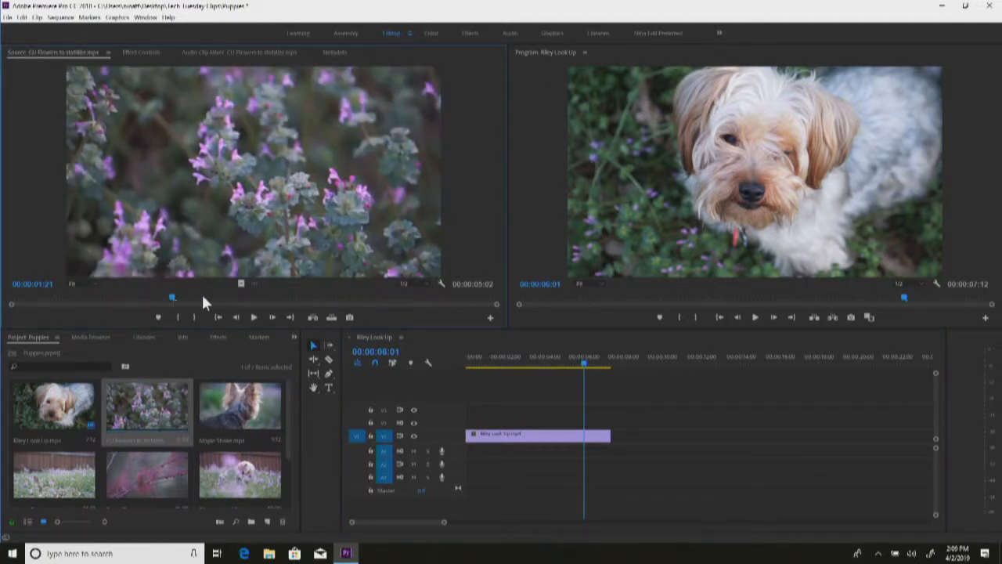
{"action": "key", "text": "i"}
{"action": "left_click", "coordinate": [258, 297]}
{"action": "key", "text": "o"}
Mark a sequence In point at 00:00:03:22 and move the playhead back to 00:00:03:12
{"action": "left_click", "coordinate": [537, 356]}
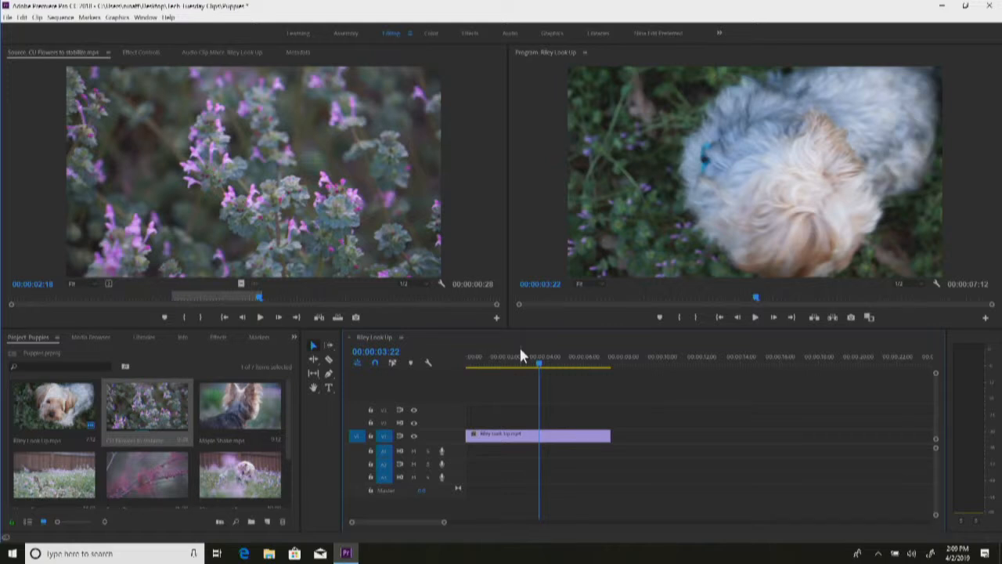
{"action": "key", "text": "i"}
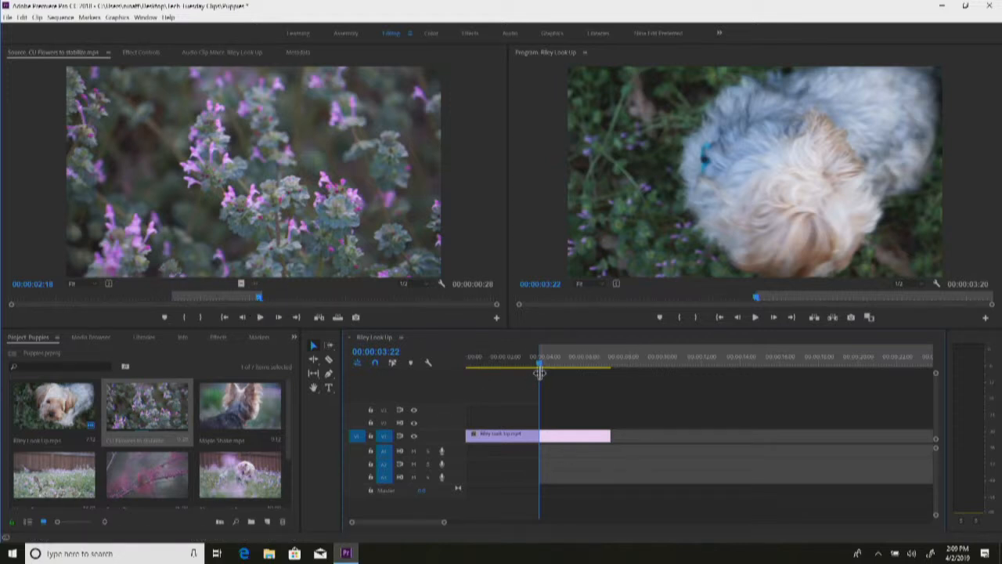
{"action": "mouse_move", "coordinate": [540, 363]}
{"action": "left_mouse_down"}
{"action": "mouse_move", "coordinate": [496, 365]}
{"action": "mouse_move", "coordinate": [534, 357]}
{"action": "left_mouse_up"}
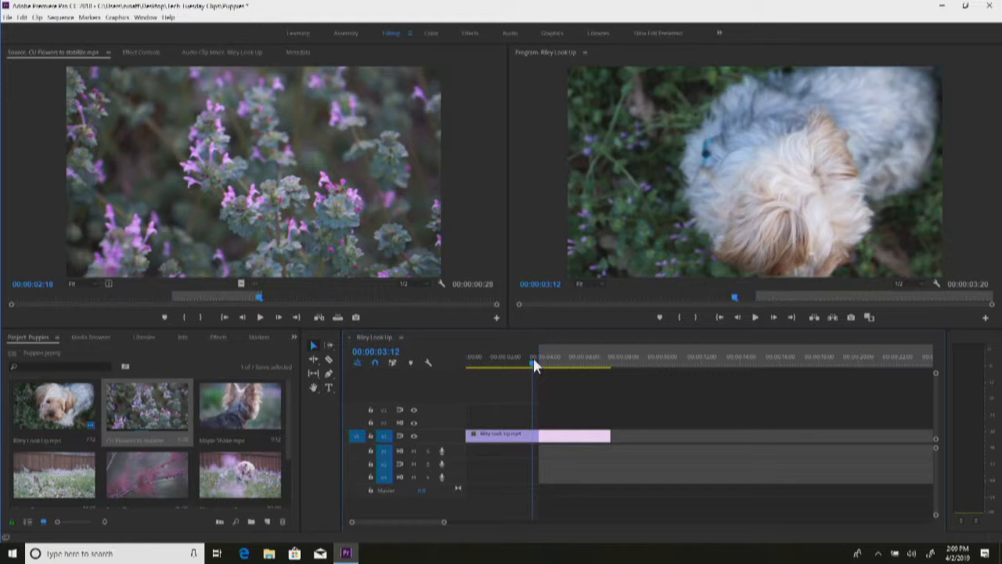
Mark a sequence In point at 00:00:07:11, the end of Riley Look Up, and insert the marked CU Flowers to stabilize section there
{"action": "left_click", "coordinate": [466, 368]}
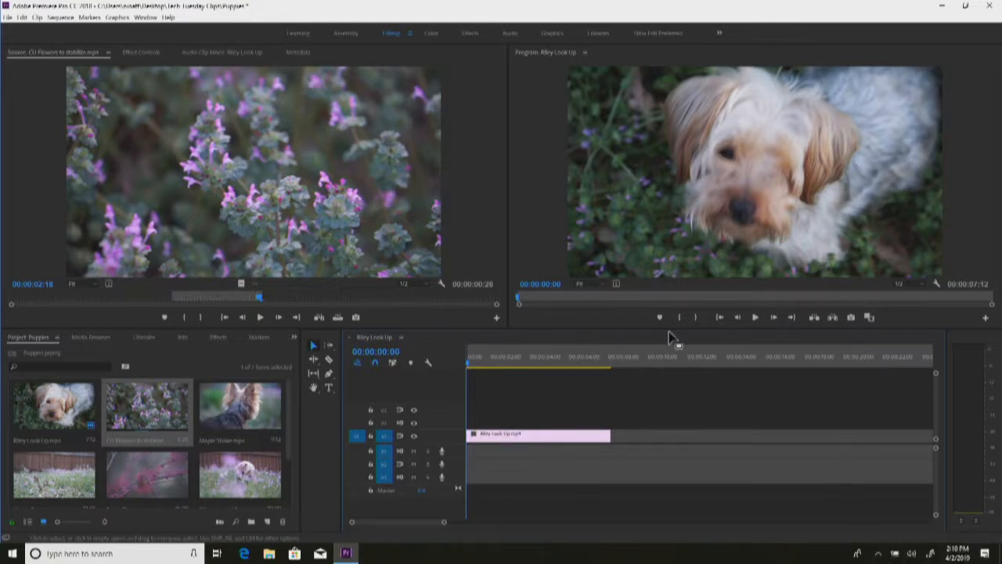
{"action": "left_click", "coordinate": [631, 360]}
{"action": "left_click_drag", "start_coordinate": [630, 364], "coordinate": [610, 366]}
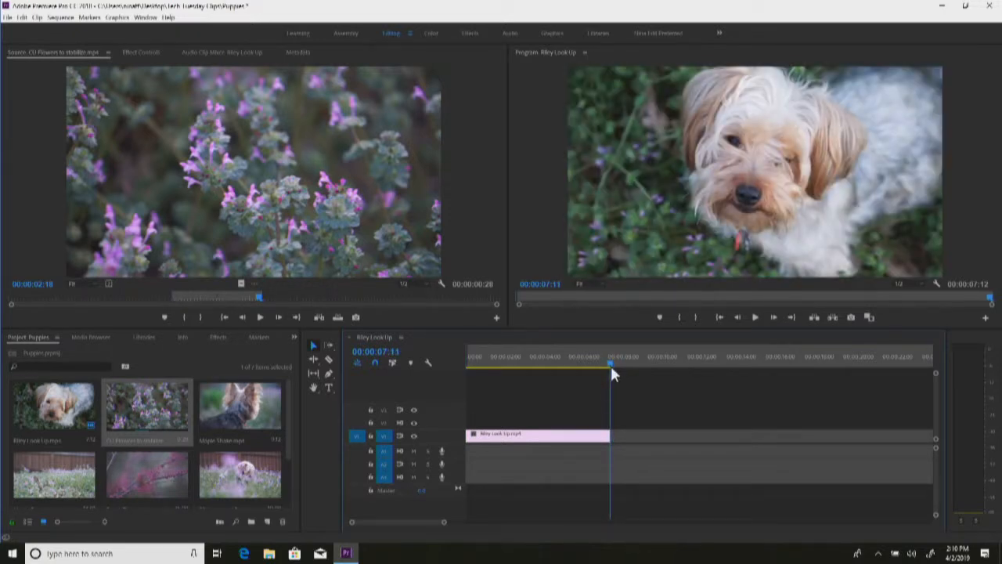
{"action": "key", "text": "i"}
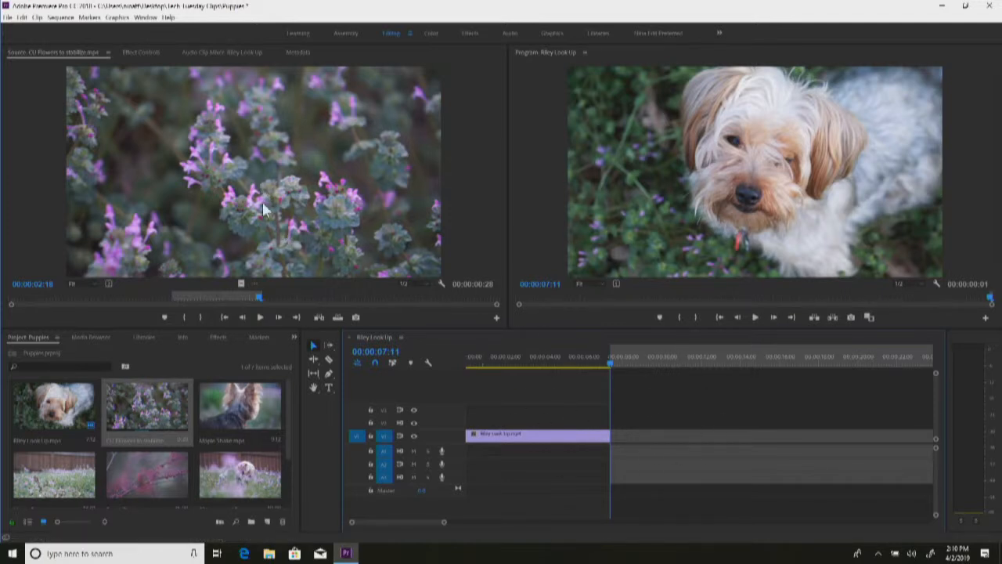
{"action": "mouse_move", "coordinate": [247, 296]}
{"action": "left_mouse_down"}
{"action": "mouse_move", "coordinate": [181, 294]}
{"action": "mouse_move", "coordinate": [259, 297]}
{"action": "left_mouse_up"}
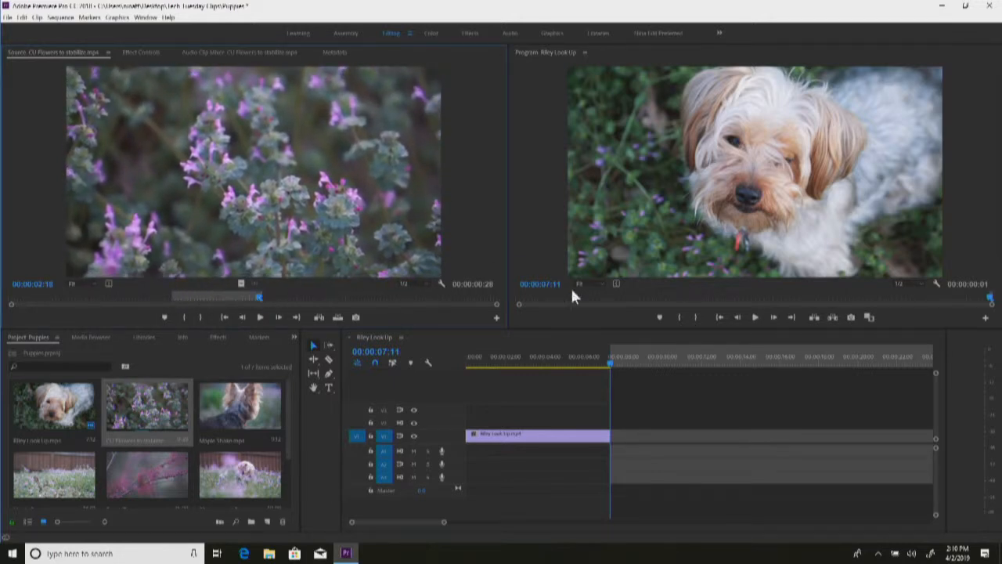
{"action": "key", "text": "comma"}
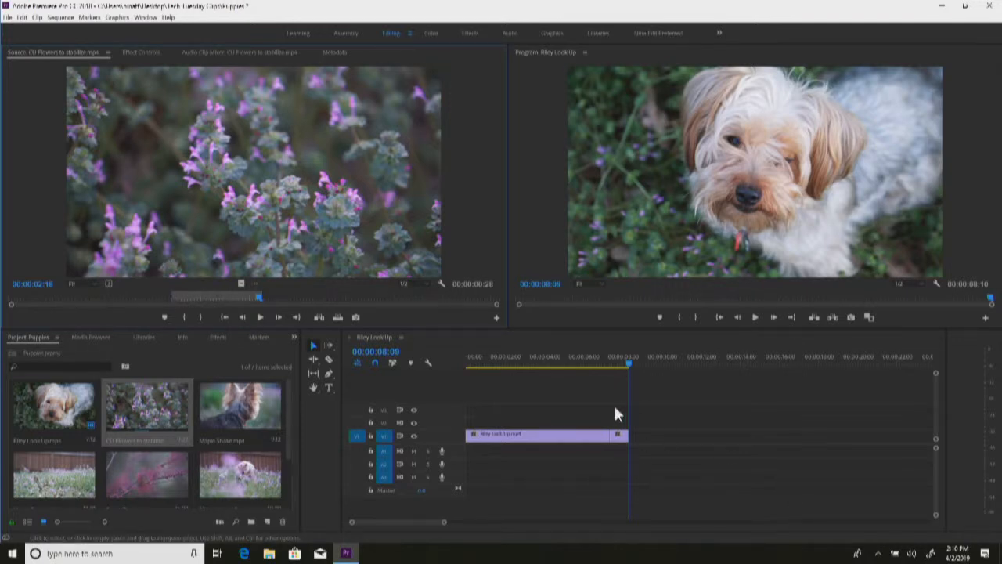
Delete the flower clip from the end of track V1 and scrub back over the end of Riley Look Up
{"action": "left_click", "coordinate": [620, 353]}
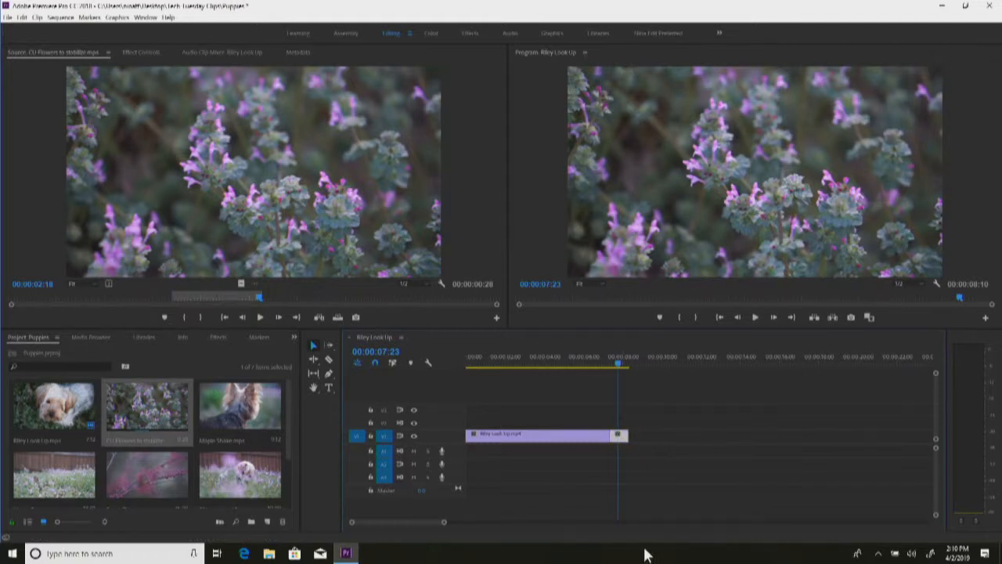
{"action": "key", "text": "Delete"}
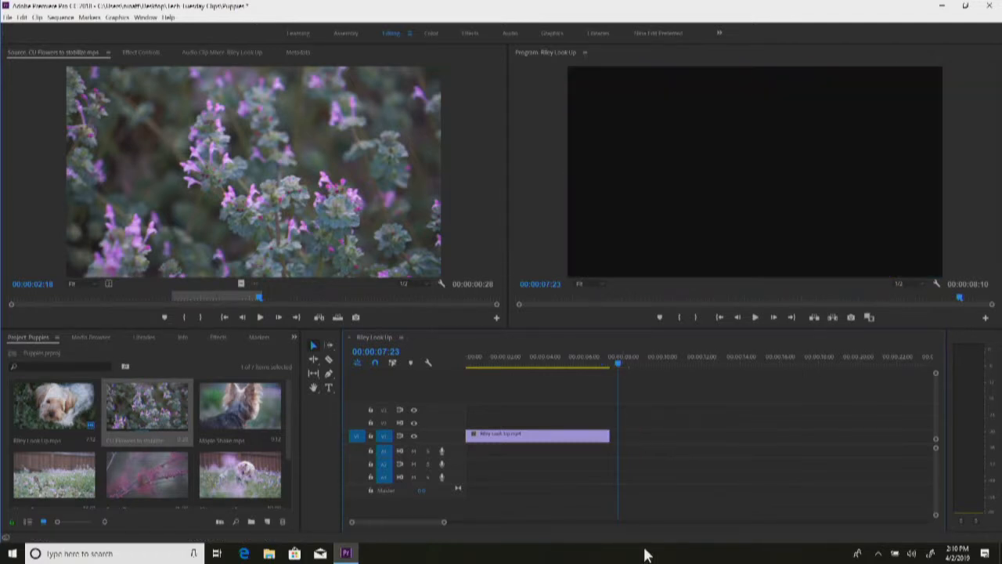
{"action": "left_click", "coordinate": [592, 361]}
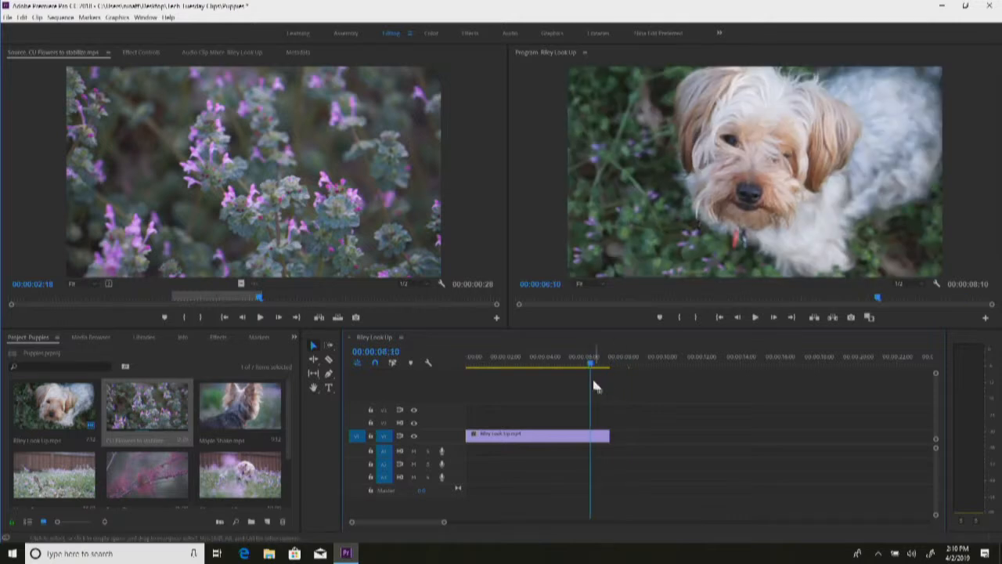
{"action": "left_click_drag", "start_coordinate": [601, 362], "coordinate": [607, 362]}
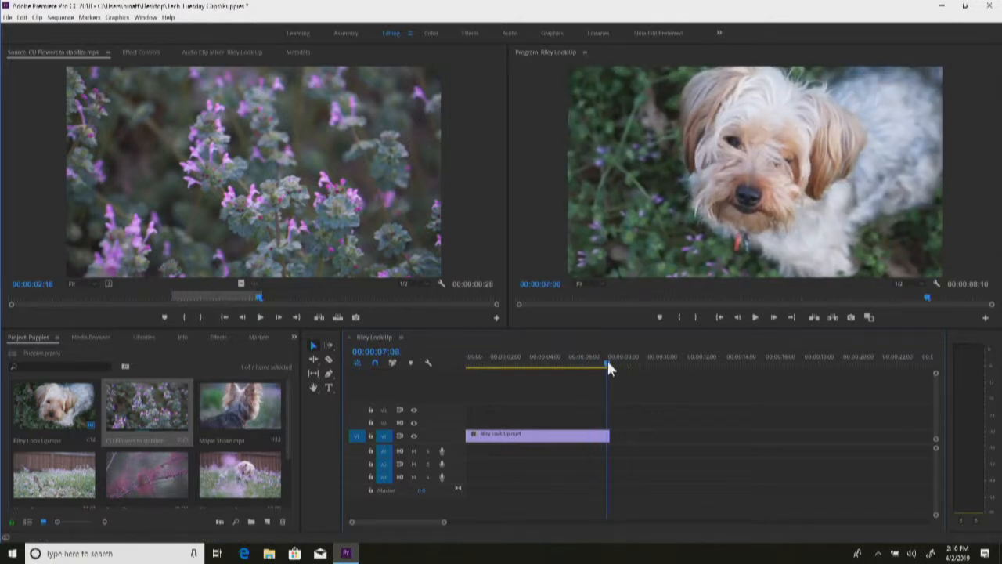
Mark a sequence In point at 00:00:04:07, try inserting the marked flower section there, and undo the insert
{"action": "left_click_drag", "start_coordinate": [608, 363], "coordinate": [549, 361]}
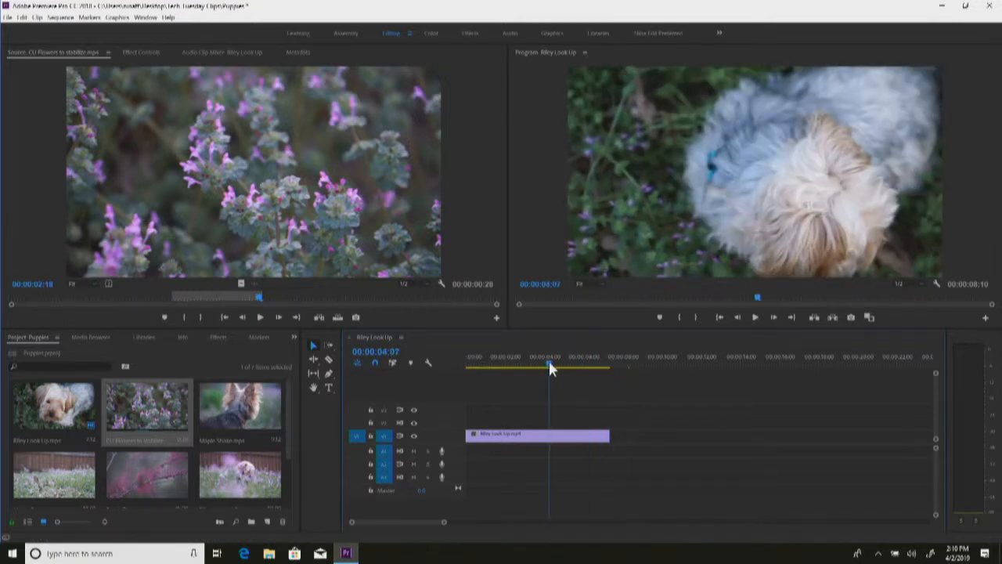
{"action": "key", "text": "i"}
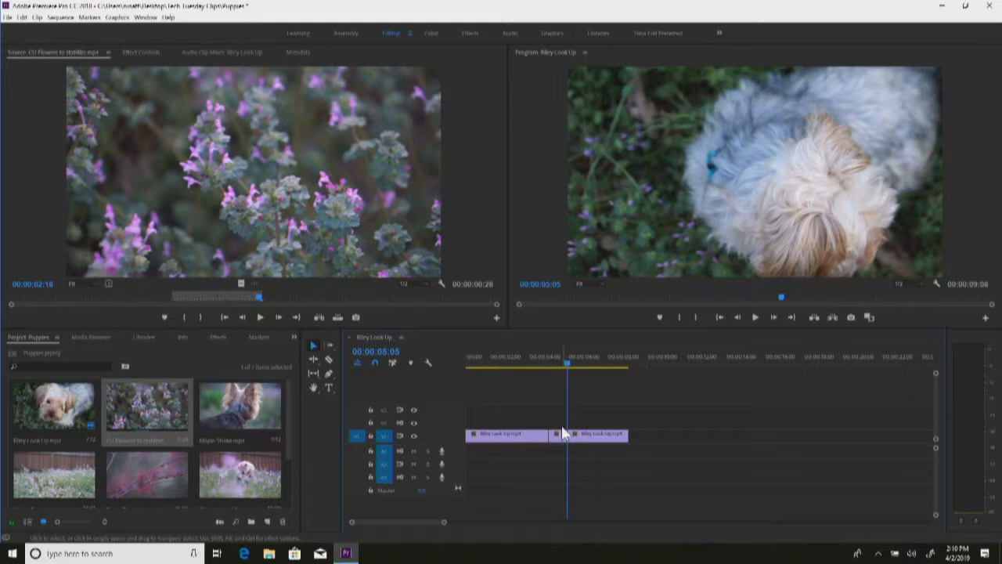
{"action": "key", "text": "ctrl+z"}
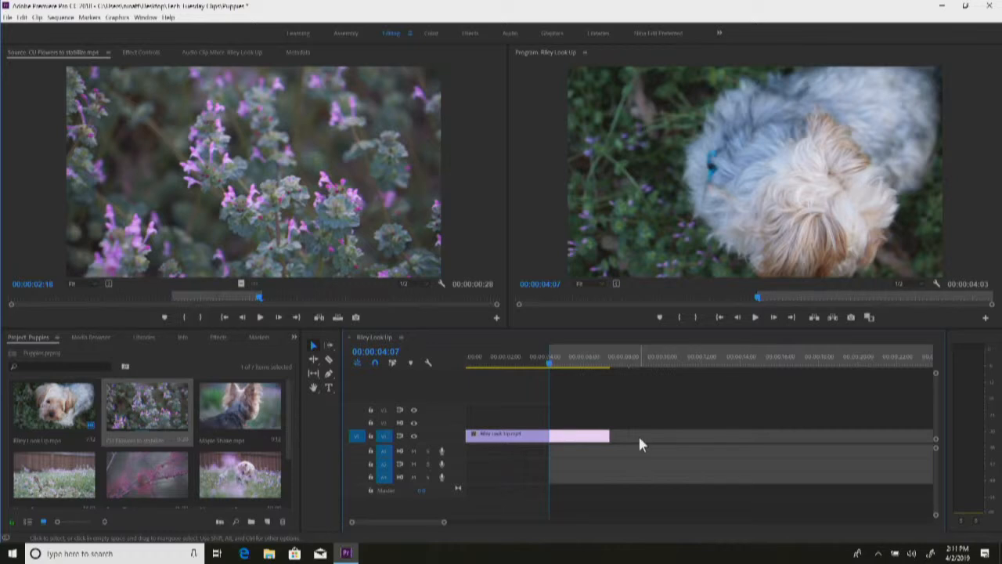
Overwrite part of Riley Look Up with the marked flower section from 00:00:04:07, scrub through the edit, and undo the overwrite
{"action": "left_click_drag", "start_coordinate": [550, 362], "coordinate": [613, 397]}
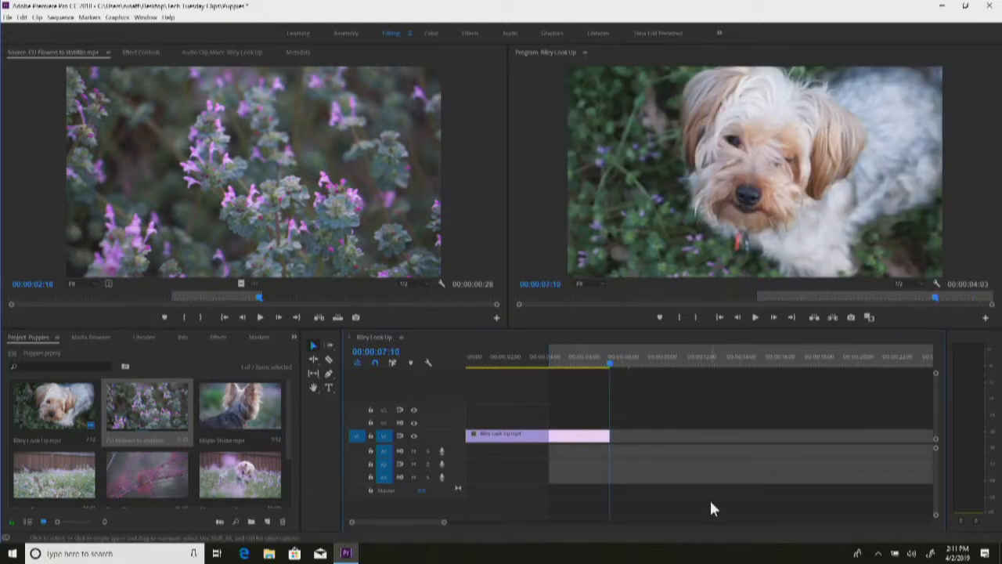
{"action": "key", "text": "period"}
{"action": "left_click", "coordinate": [610, 362]}
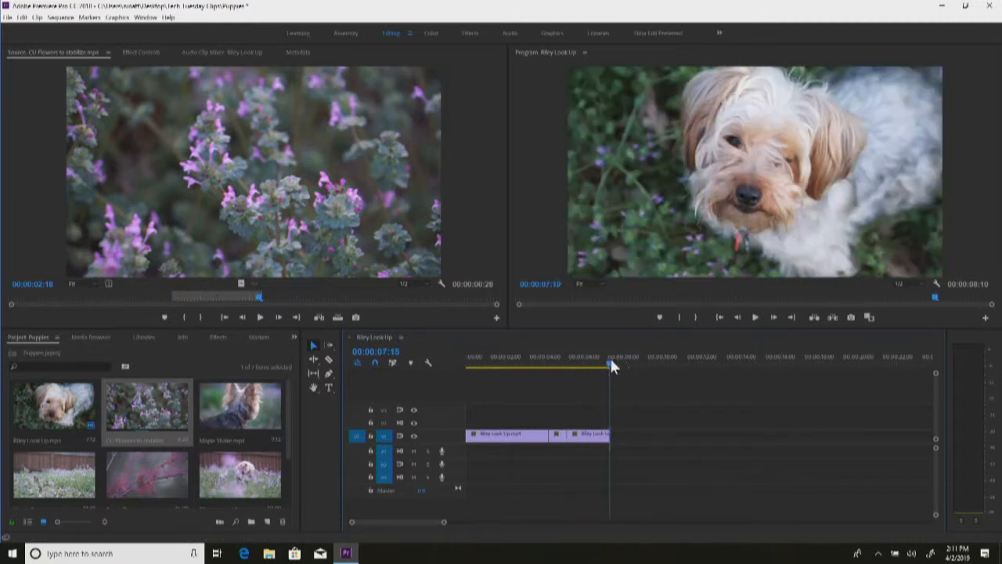
{"action": "left_click_drag", "start_coordinate": [609, 361], "coordinate": [567, 370]}
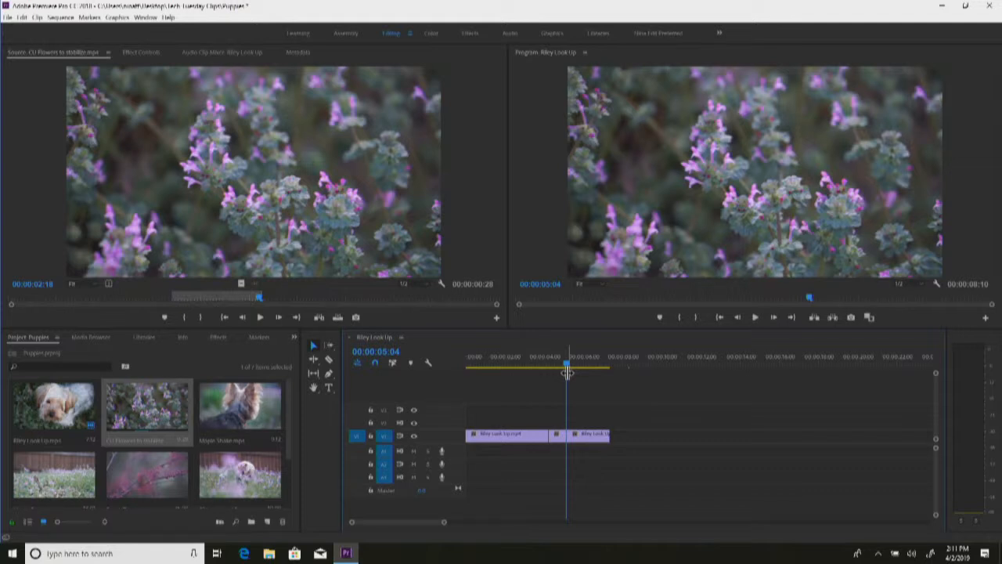
{"action": "key", "text": "ctrl+z"}
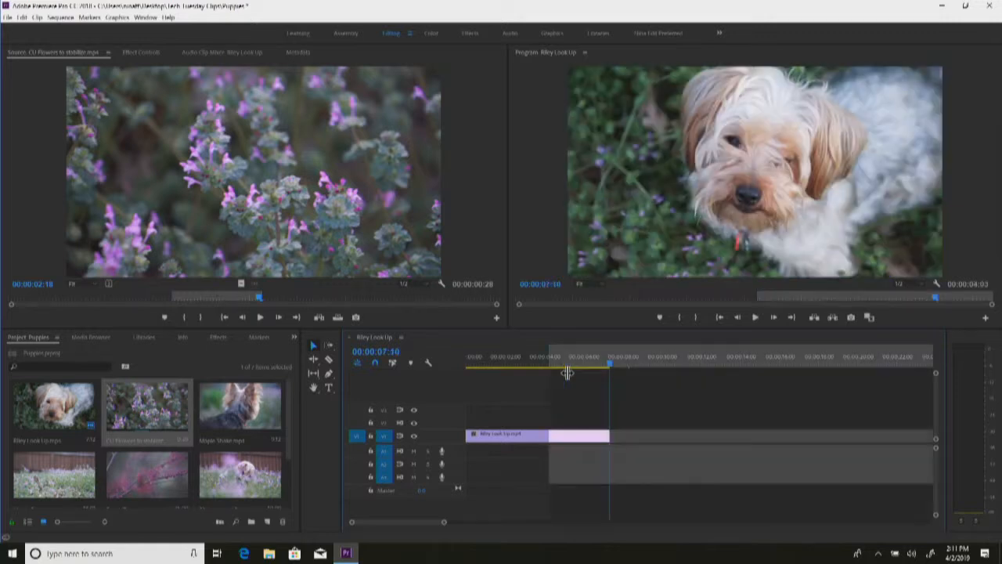
Scrub through Riley Look Up and insert the marked flower section at the sequence In point at 00:00:04:07
{"action": "left_click", "coordinate": [572, 356]}
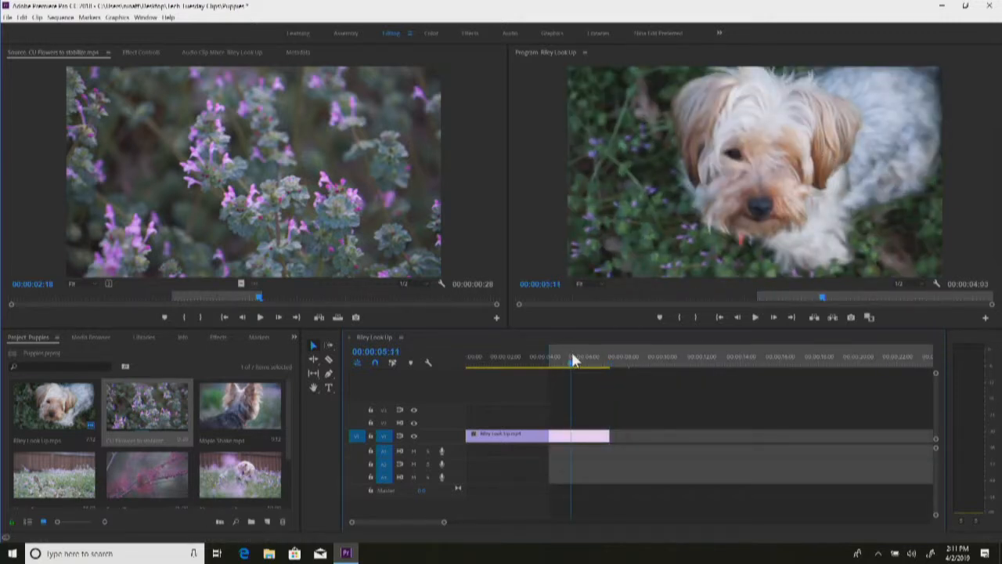
{"action": "left_click_drag", "start_coordinate": [588, 356], "coordinate": [506, 363]}
{"action": "left_click", "coordinate": [525, 438]}
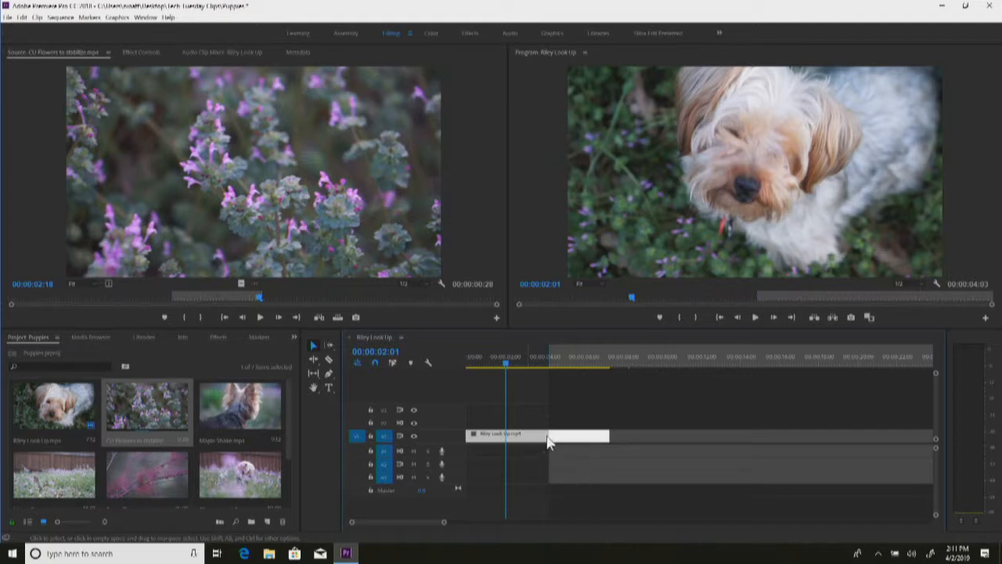
{"action": "left_click", "coordinate": [559, 361]}
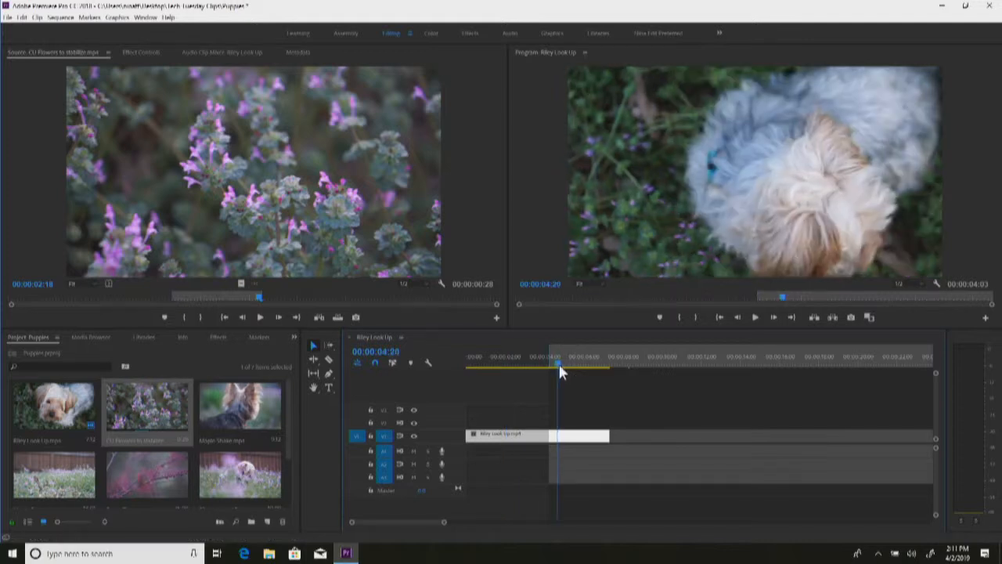
{"action": "key", "text": "comma"}
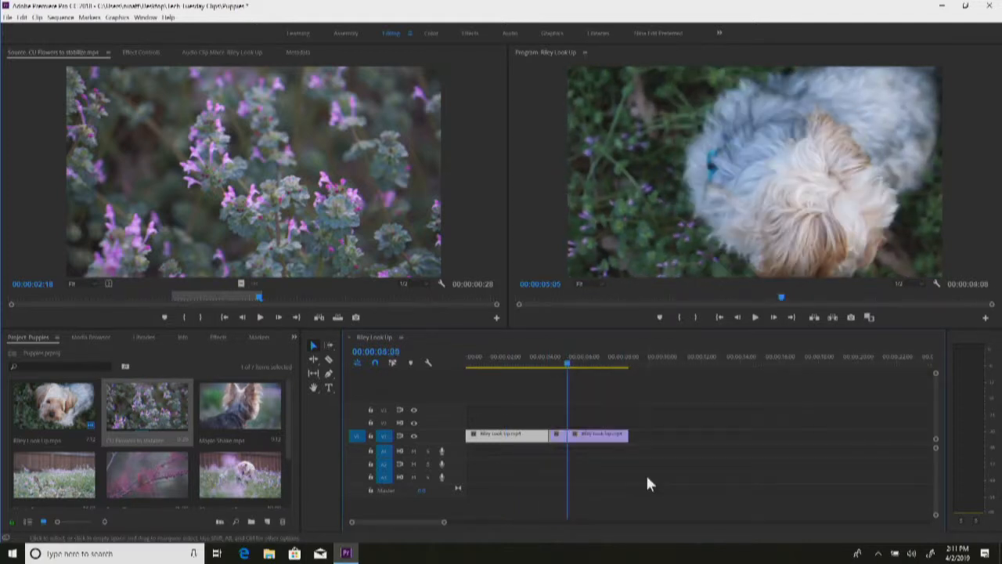
Delete the flower clip between the two Riley Look Up pieces, leaving a gap, and undo the deletion
{"action": "left_click", "coordinate": [560, 353]}
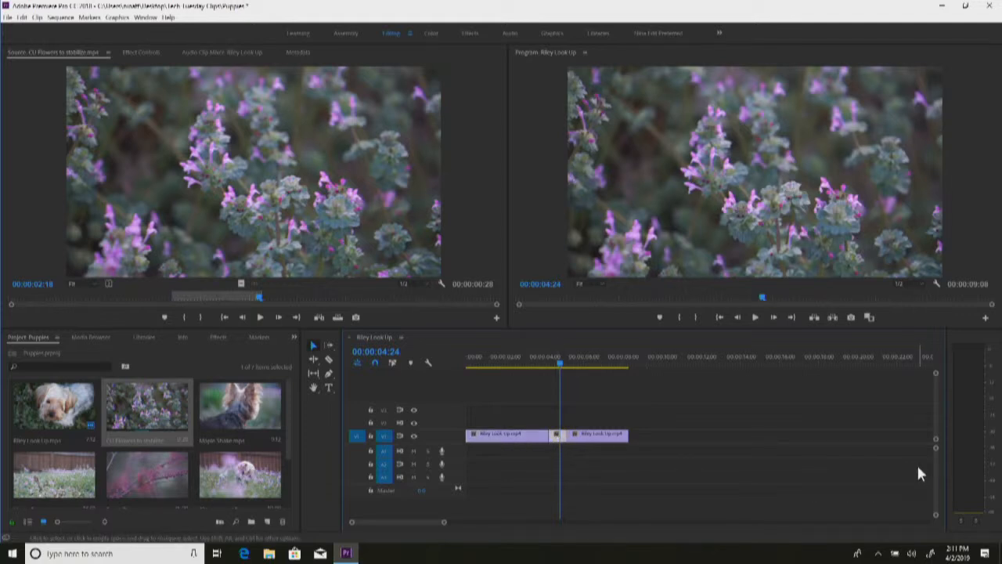
{"action": "key", "text": "Delete"}
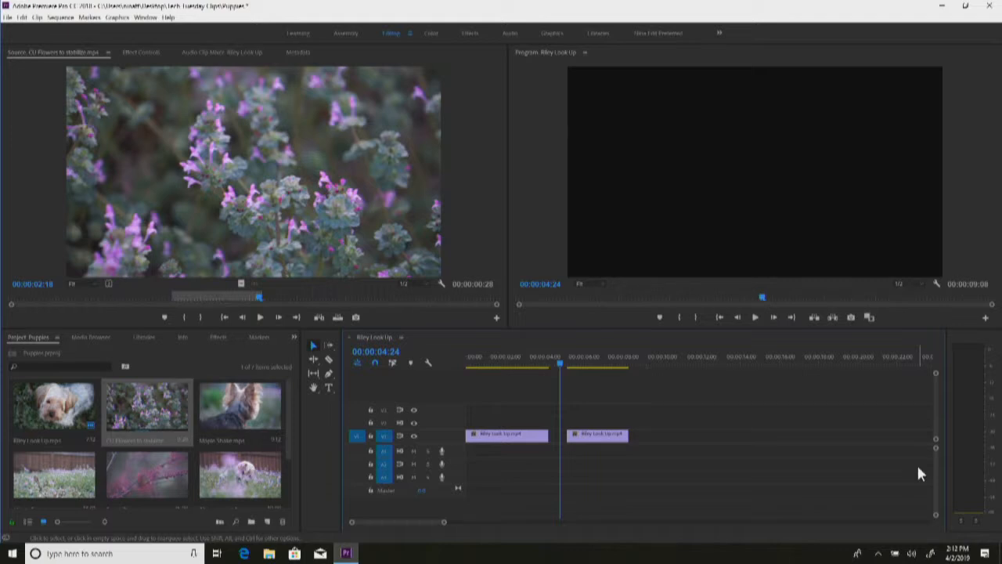
{"action": "key", "text": "ctrl+z"}
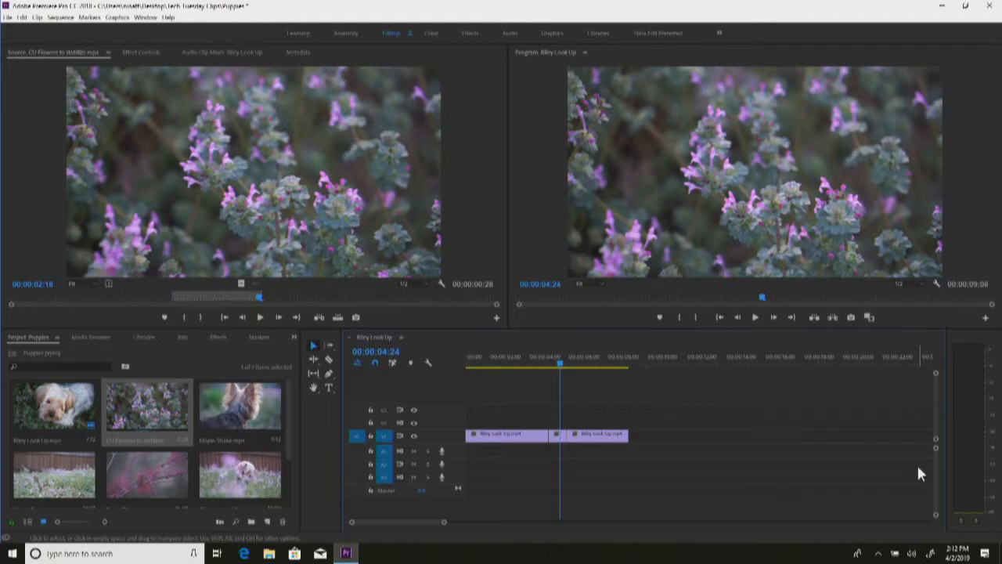
Mark the flower clip in the sequence with an In point at 00:00:04:07 and an Out point at 00:00:05:05
{"action": "left_click", "coordinate": [555, 364]}
{"action": "key", "text": "i"}
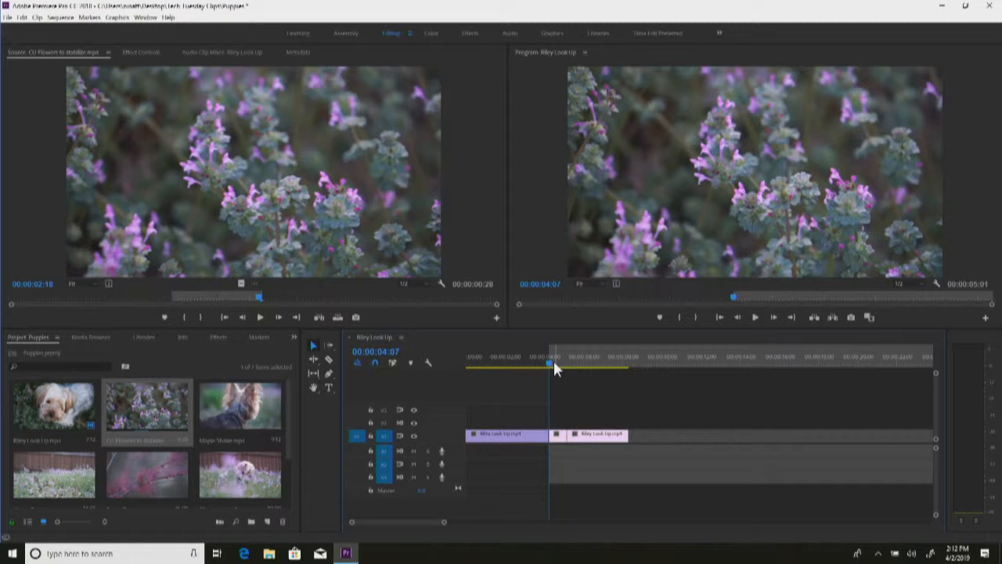
{"action": "left_click", "coordinate": [563, 360]}
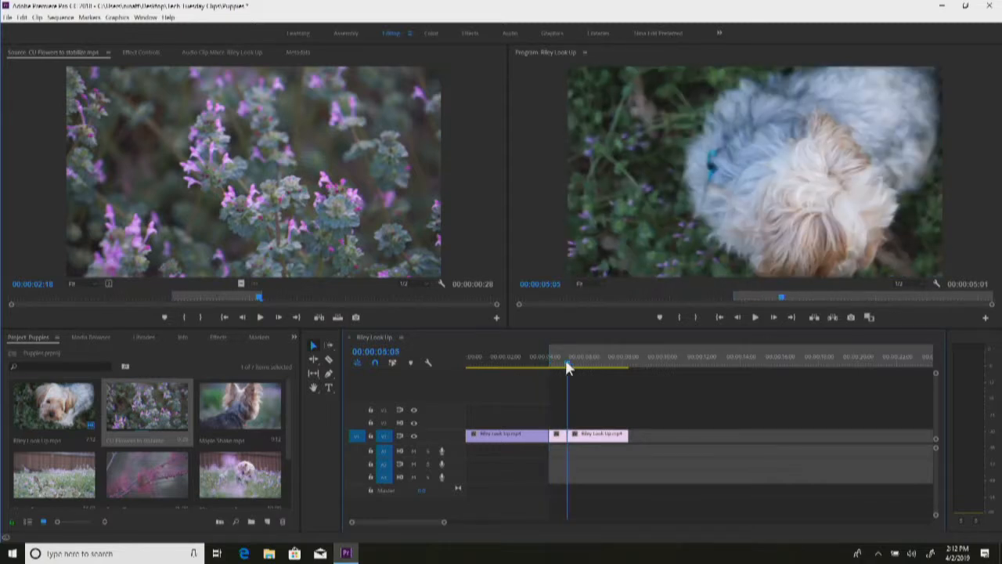
{"action": "key", "text": "o"}
Try lifting the marked flower section from the sequence, undo the lift, and extract the section instead
{"action": "key", "text": "semicolon"}
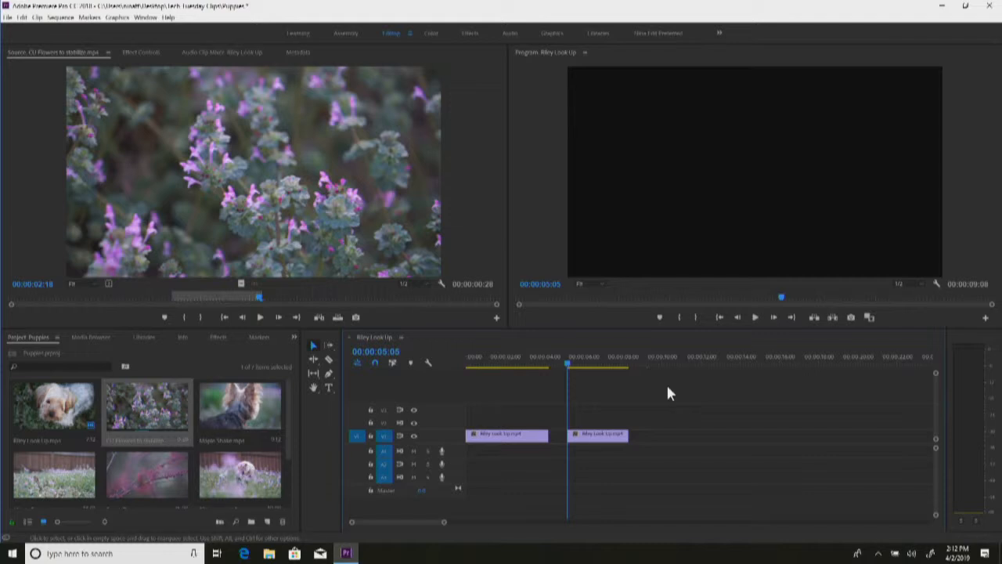
{"action": "key", "text": "ctrl+z"}
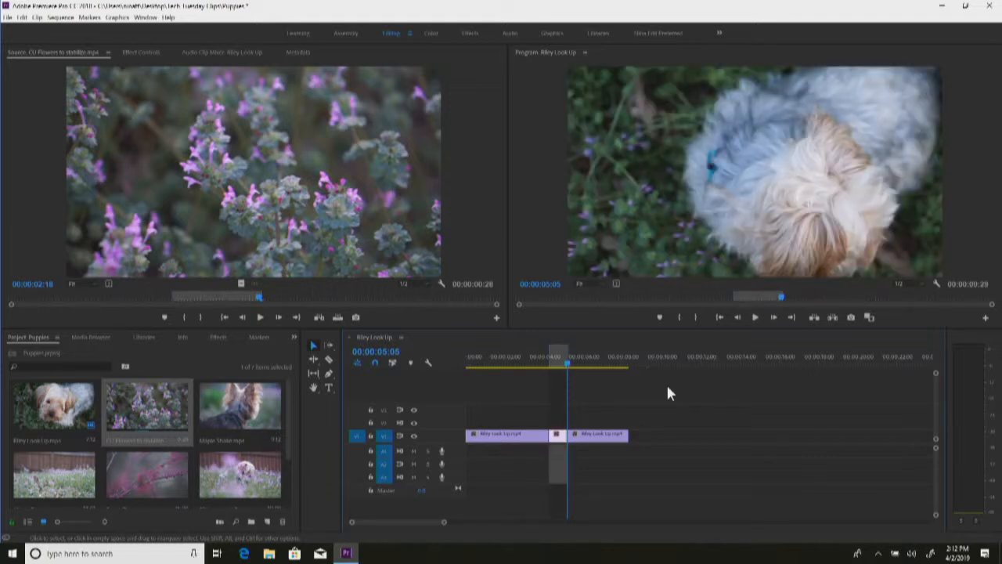
{"action": "key", "text": "apostrophe"}
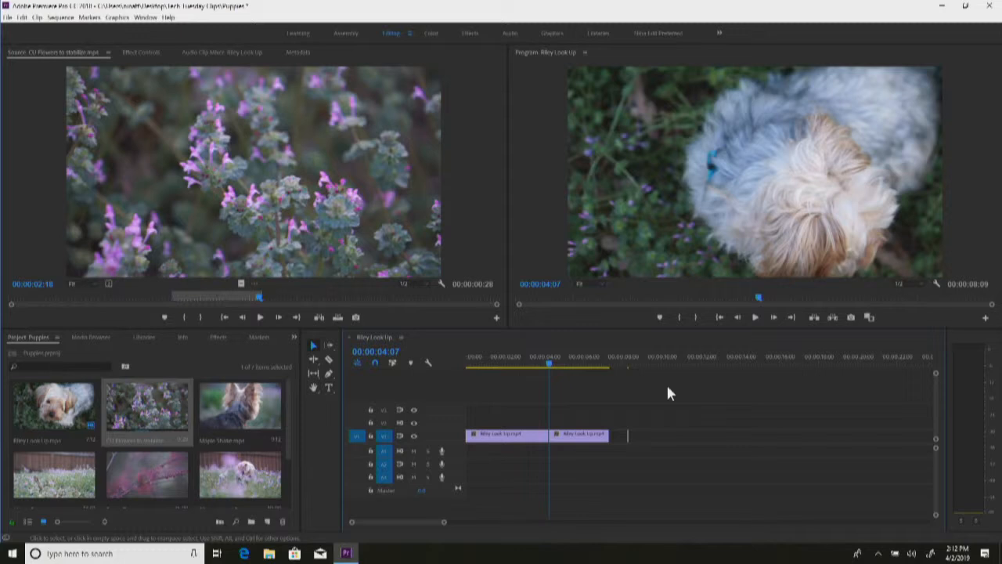
Delete the leftover fragment and both Riley Look Up pieces from the timeline, and move the playhead back to 00:00:00:07
{"action": "left_click_drag", "start_coordinate": [624, 420], "coordinate": [647, 443]}
{"action": "key", "text": "Delete"}
{"action": "left_click", "coordinate": [570, 443]}
{"action": "key", "text": "Delete"}
{"action": "left_click", "coordinate": [520, 437]}
{"action": "key", "text": "Delete"}
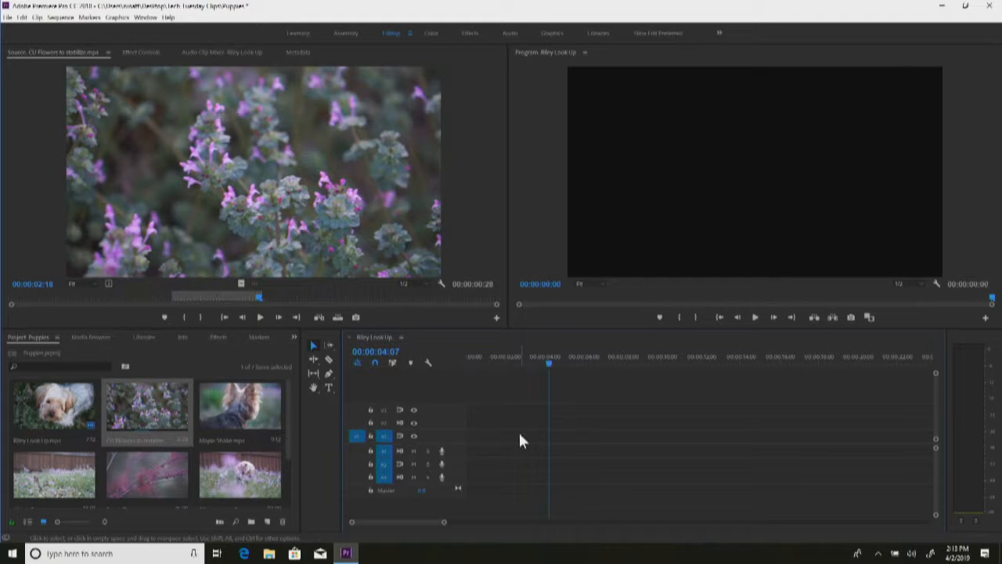
{"action": "left_click_drag", "start_coordinate": [530, 362], "coordinate": [471, 360]}
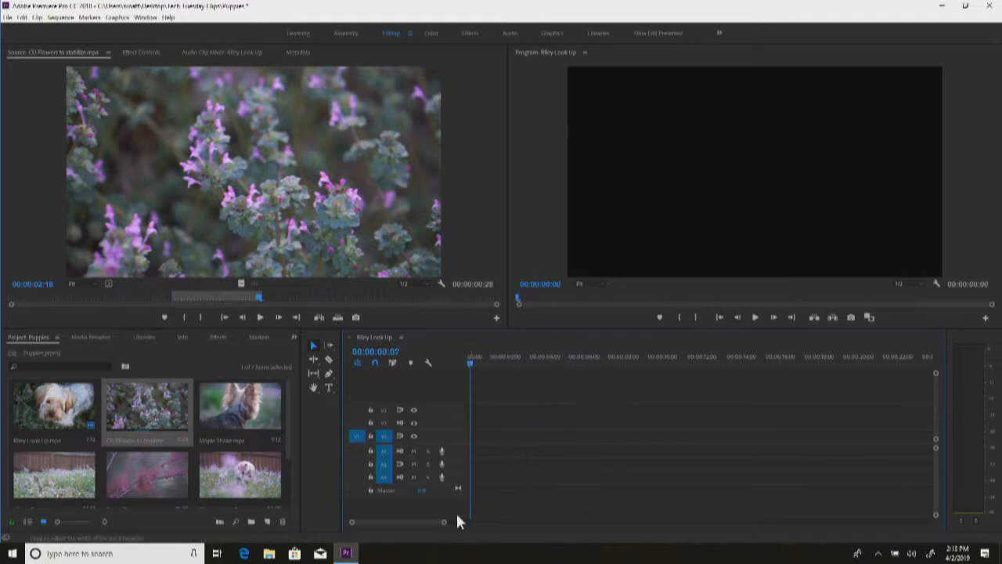
Target only video tracks V1 to V3 and place the marked CU Flowers to stabilize section on V1 at 00:00:00:07
{"action": "left_click", "coordinate": [383, 412]}
{"action": "left_click", "coordinate": [385, 425]}
{"action": "left_click", "coordinate": [383, 439]}
{"action": "left_click", "coordinate": [385, 412]}
{"action": "left_click", "coordinate": [385, 453]}
{"action": "left_click", "coordinate": [384, 468]}
{"action": "left_click", "coordinate": [384, 435]}
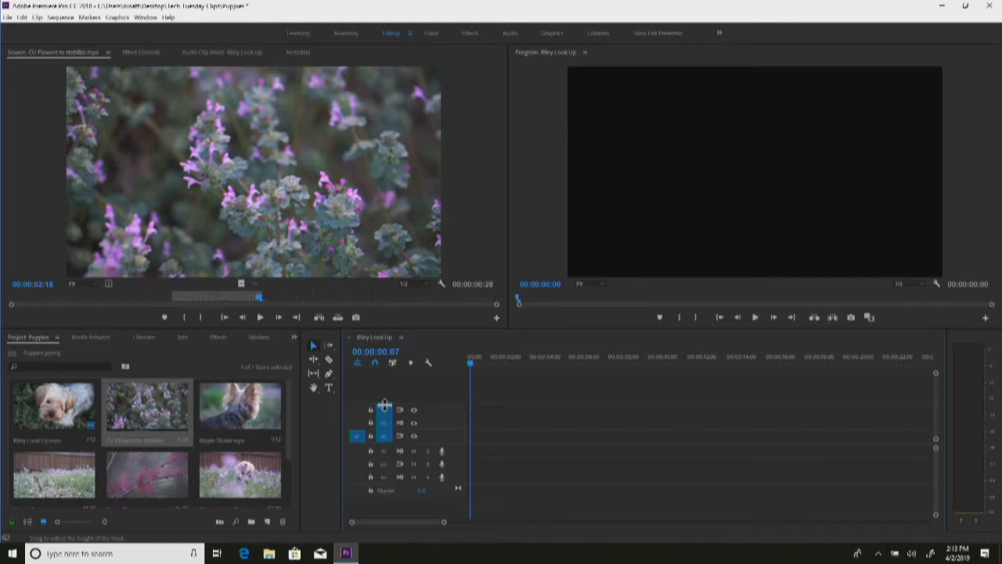
{"action": "left_click_drag", "start_coordinate": [298, 251], "coordinate": [479, 445]}
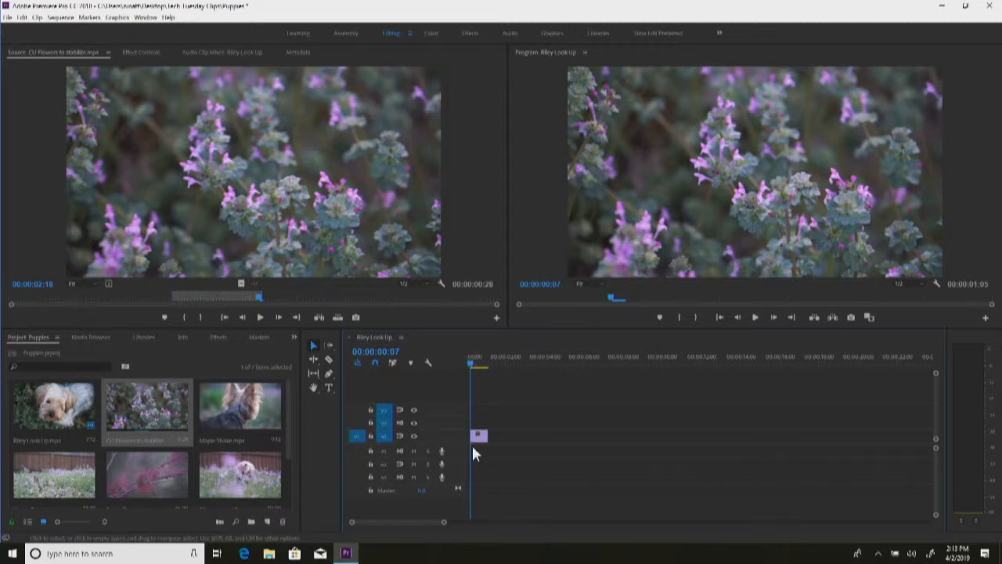
Import the Riley Lumetri Exposure clip from the Tech Tuesday Clips folder inside Tech Tuesday @ 2
{"action": "scroll", "coordinate": [287, 398], "scroll_direction": "down", "scroll_amount": 3}
{"action": "right_click", "coordinate": [234, 468]}
{"action": "left_click", "coordinate": [256, 447]}
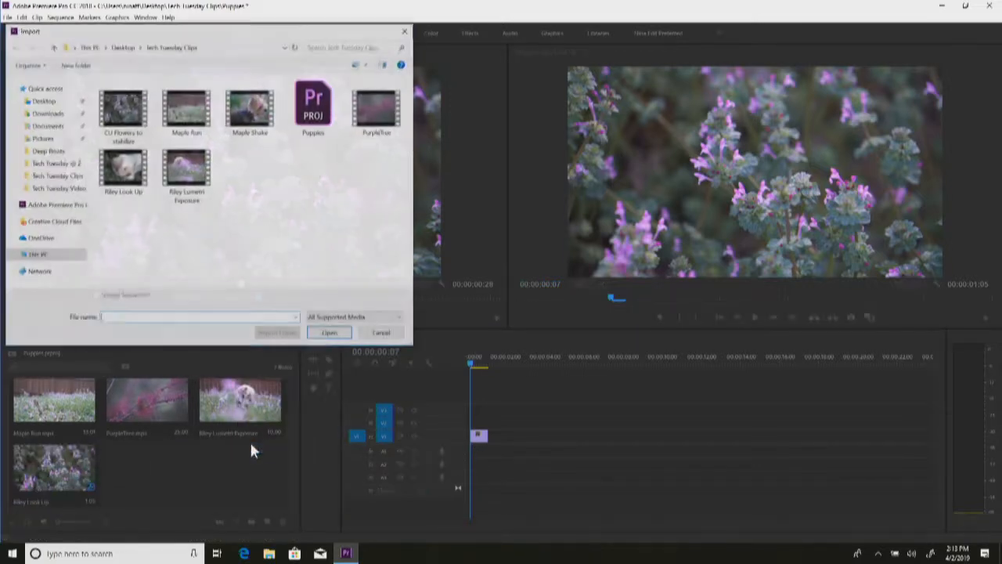
{"action": "left_click", "coordinate": [122, 47]}
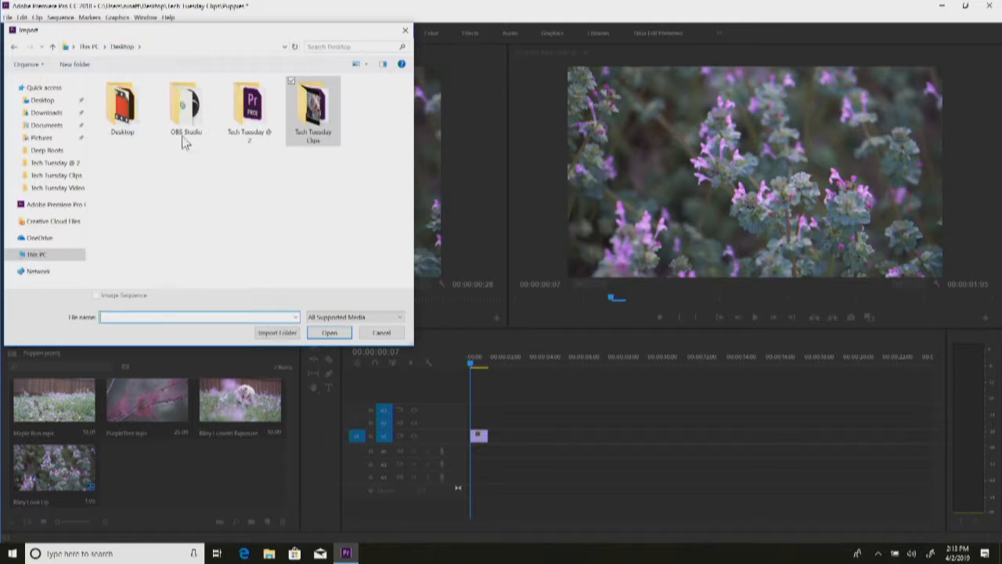
{"action": "double_click", "coordinate": [251, 109]}
{"action": "double_click", "coordinate": [153, 130]}
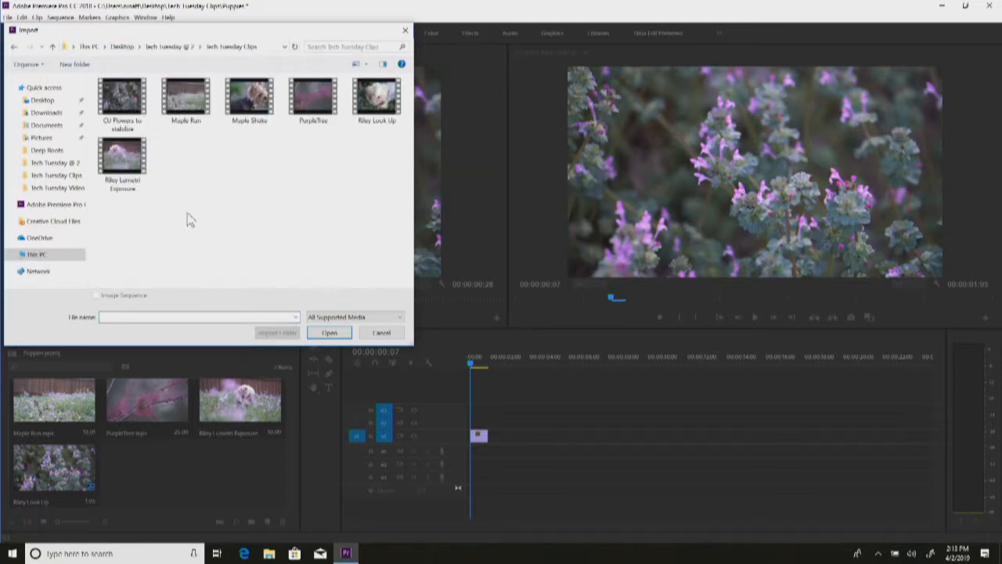
{"action": "left_click", "coordinate": [123, 157]}
{"action": "left_click", "coordinate": [328, 334]}
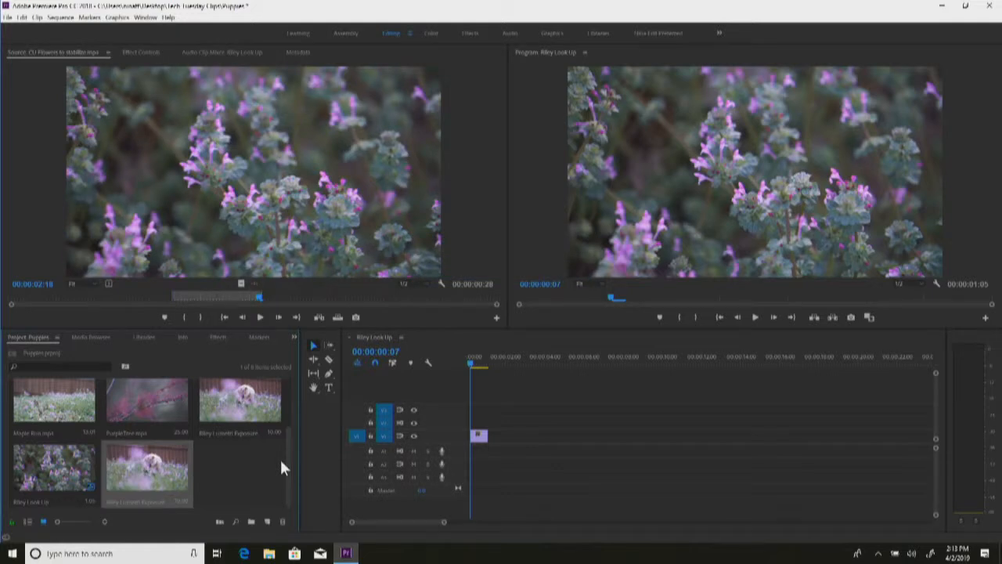
Load the newly imported Riley Lumetri Exposure clip in the Source Monitor and preview a frame within it
{"action": "mouse_move", "coordinate": [156, 468]}
{"action": "left_mouse_down"}
{"action": "mouse_move", "coordinate": [588, 457]}
{"action": "mouse_move", "coordinate": [514, 434]}
{"action": "mouse_move", "coordinate": [161, 455]}
{"action": "left_mouse_up"}
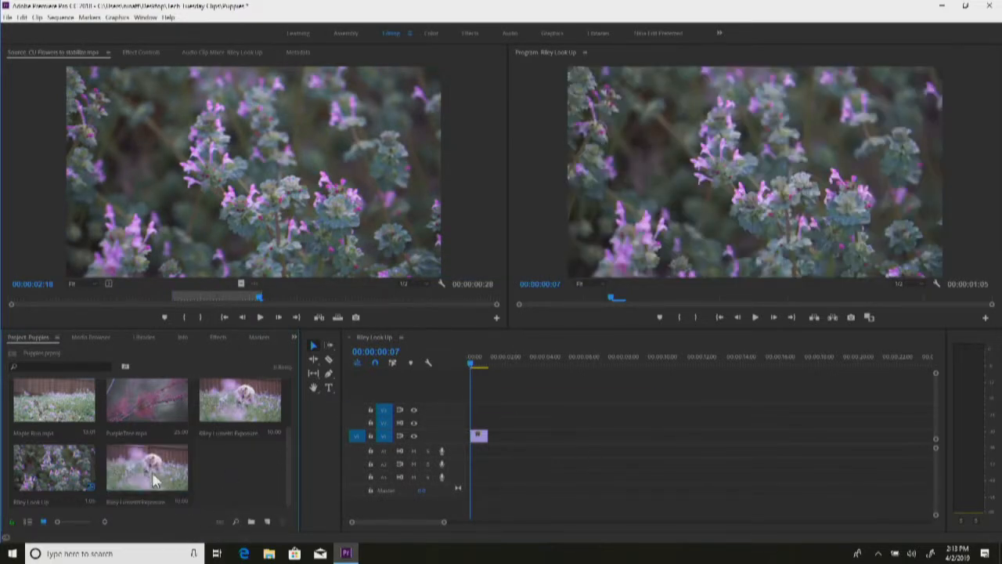
{"action": "double_click", "coordinate": [158, 476]}
{"action": "left_click", "coordinate": [156, 297]}
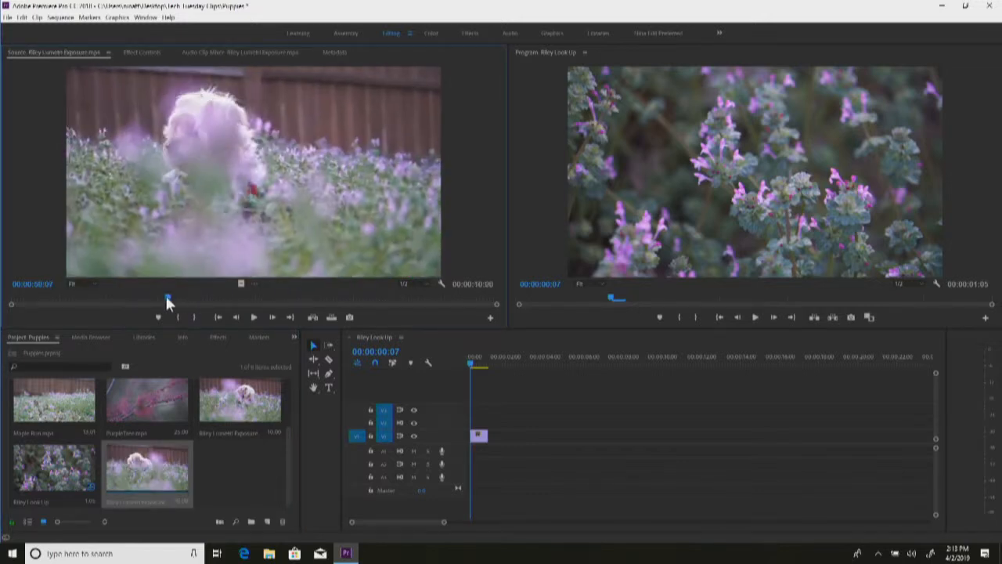
Import the R sits in flowers.MP4 clip from the Tech Tuesday Video Folder inside Tech Tuesday @ 2
{"action": "right_click", "coordinate": [241, 462]}
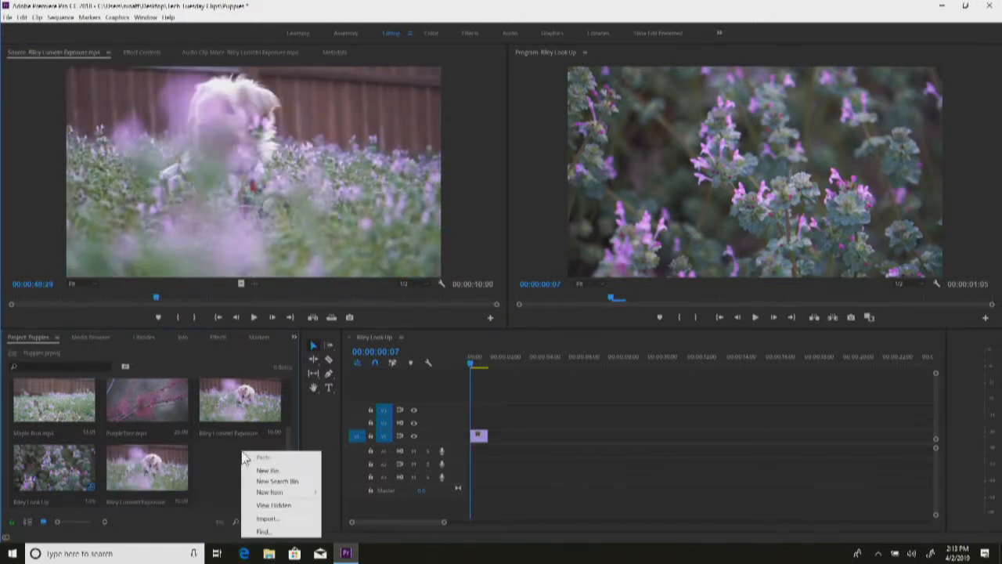
{"action": "left_click", "coordinate": [264, 518]}
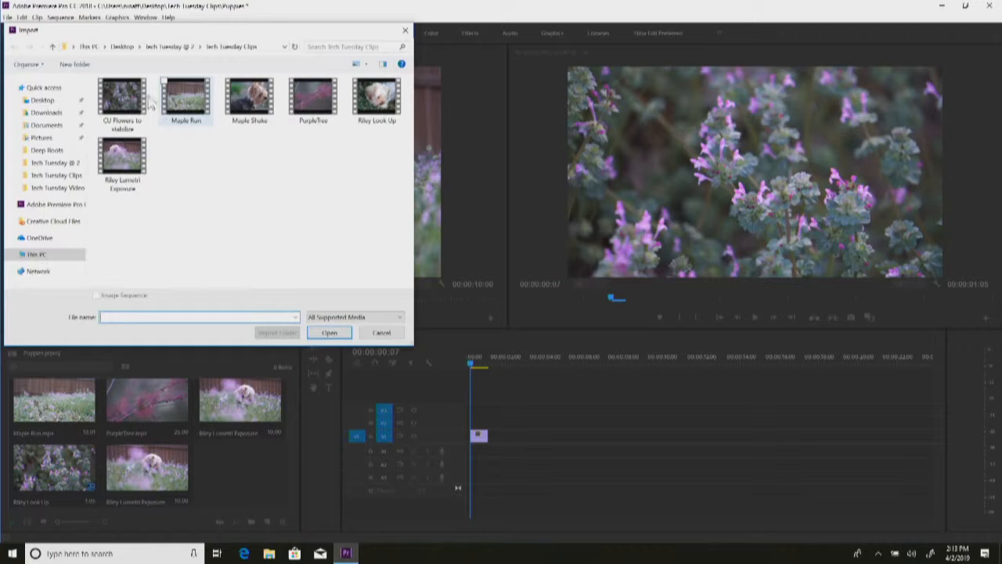
{"action": "left_click", "coordinate": [174, 47]}
{"action": "double_click", "coordinate": [153, 139]}
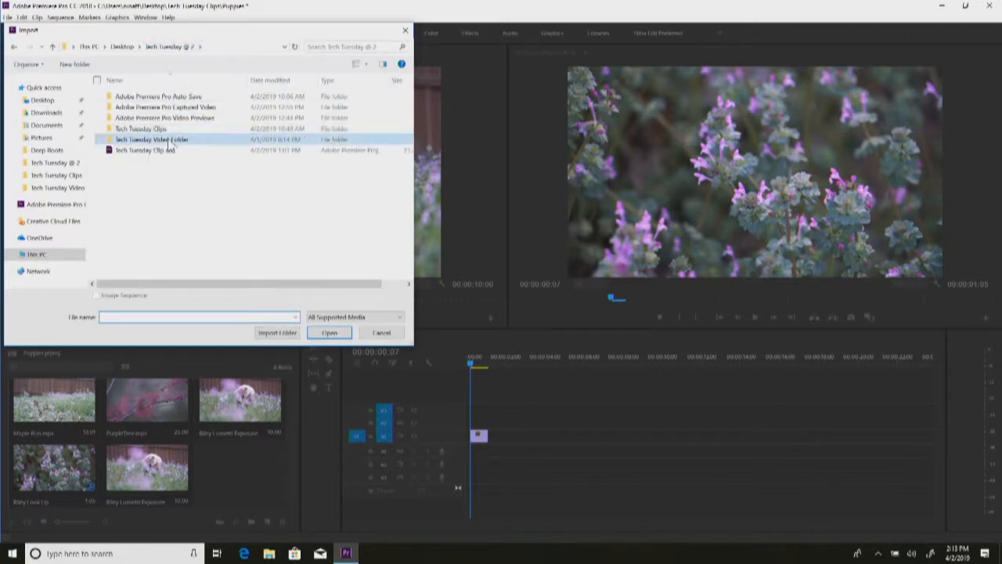
{"action": "left_click", "coordinate": [122, 156]}
{"action": "left_click", "coordinate": [333, 334]}
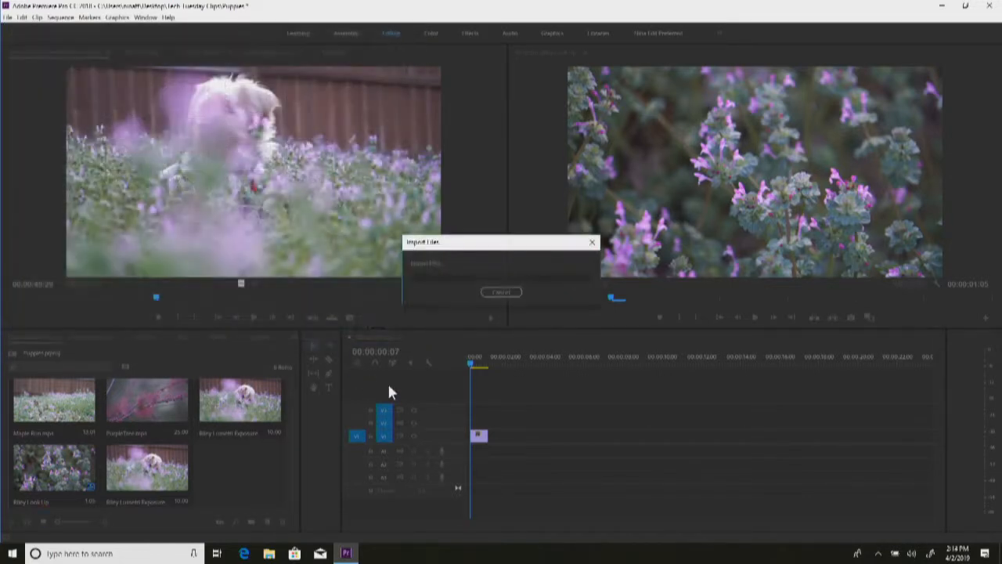
Place the R sits in flowers clip with its audio on V1 and A1 at about 00:00:02:07
{"action": "left_click_drag", "start_coordinate": [244, 481], "coordinate": [511, 452]}
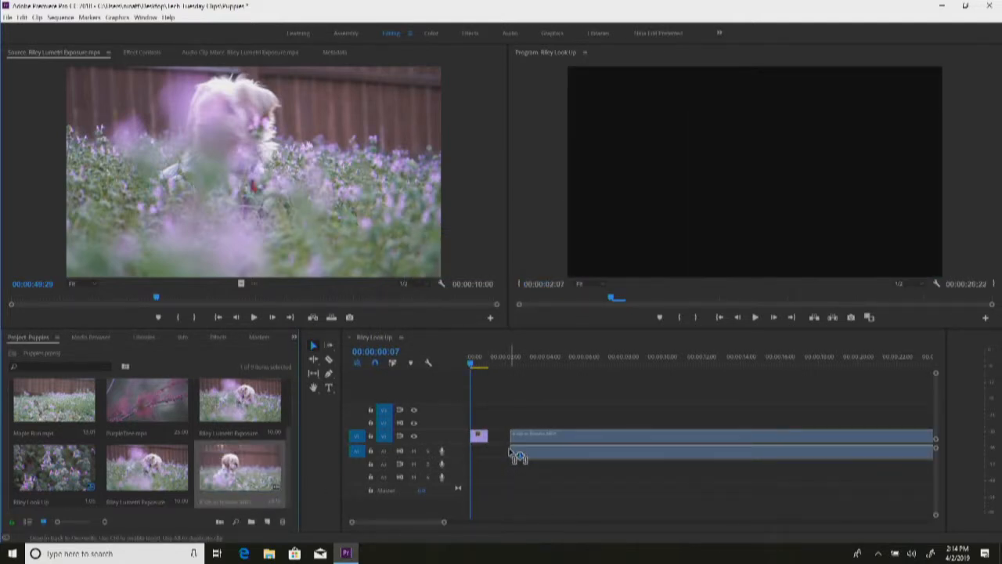
{"action": "left_click_drag", "start_coordinate": [519, 456], "coordinate": [520, 457]}
Load R sits in flowers in the Source Monitor and add only its video to V3 and only its audio to A2
{"action": "double_click", "coordinate": [230, 482]}
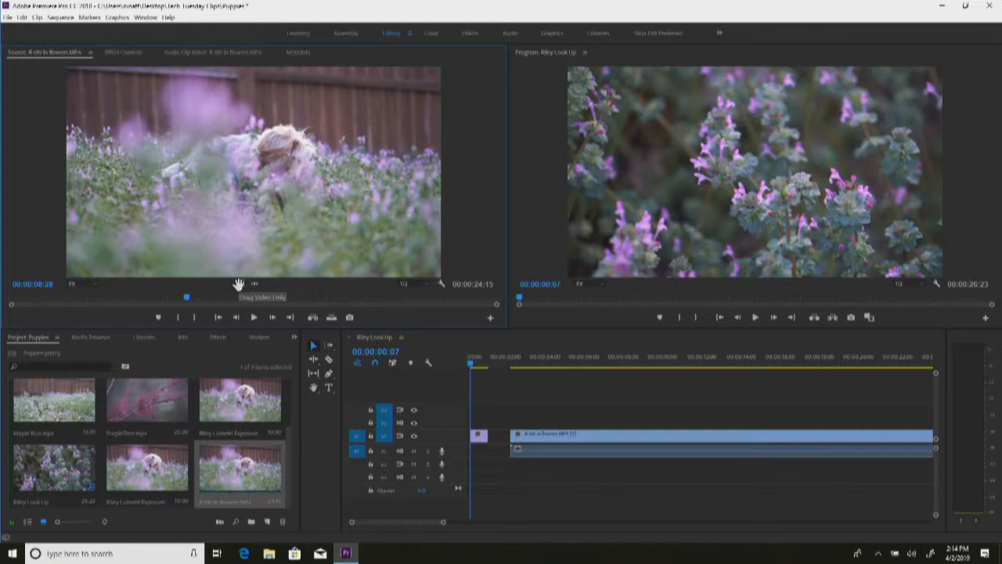
{"action": "left_click_drag", "start_coordinate": [239, 283], "coordinate": [517, 421]}
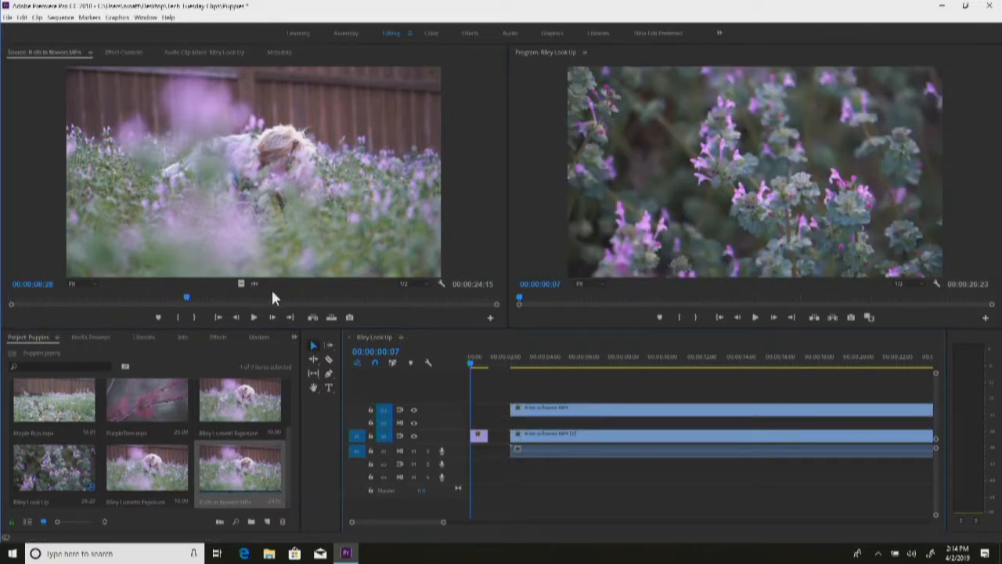
{"action": "left_click_drag", "start_coordinate": [256, 284], "coordinate": [497, 464]}
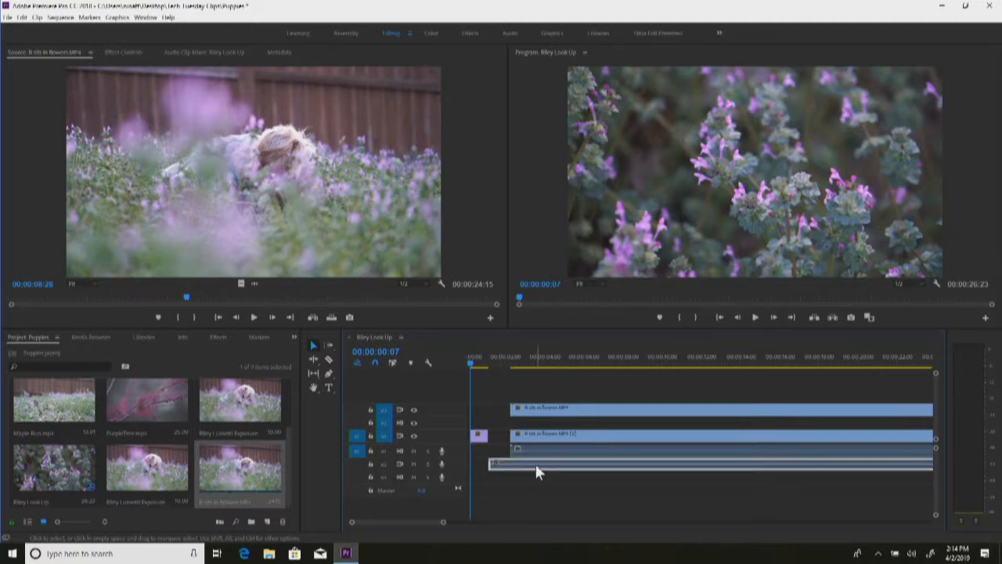
Examine the options for adding video, audio and submix tracks to the sequence, and leave without adding any
{"action": "left_click_drag", "start_coordinate": [570, 481], "coordinate": [555, 404]}
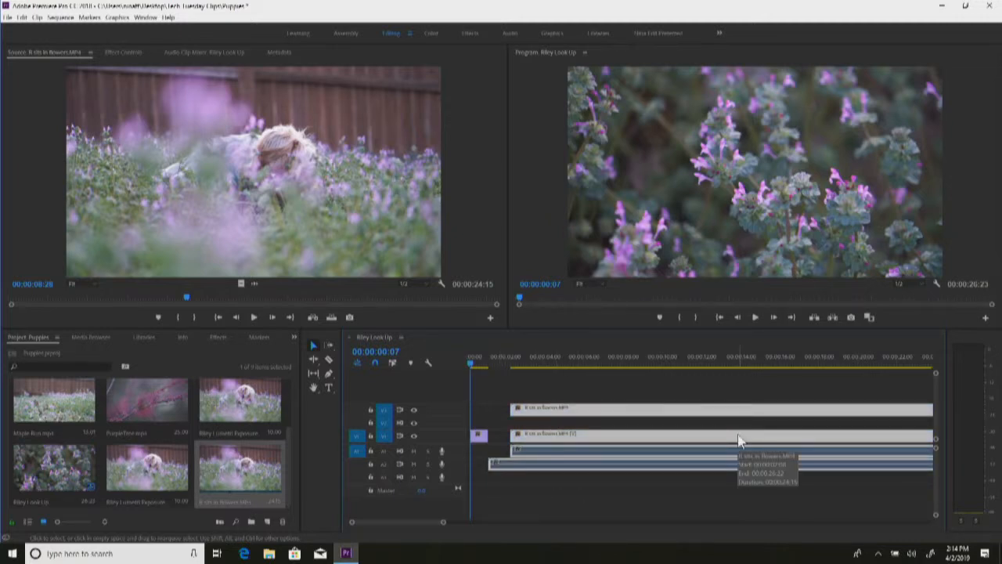
{"action": "right_click", "coordinate": [422, 389]}
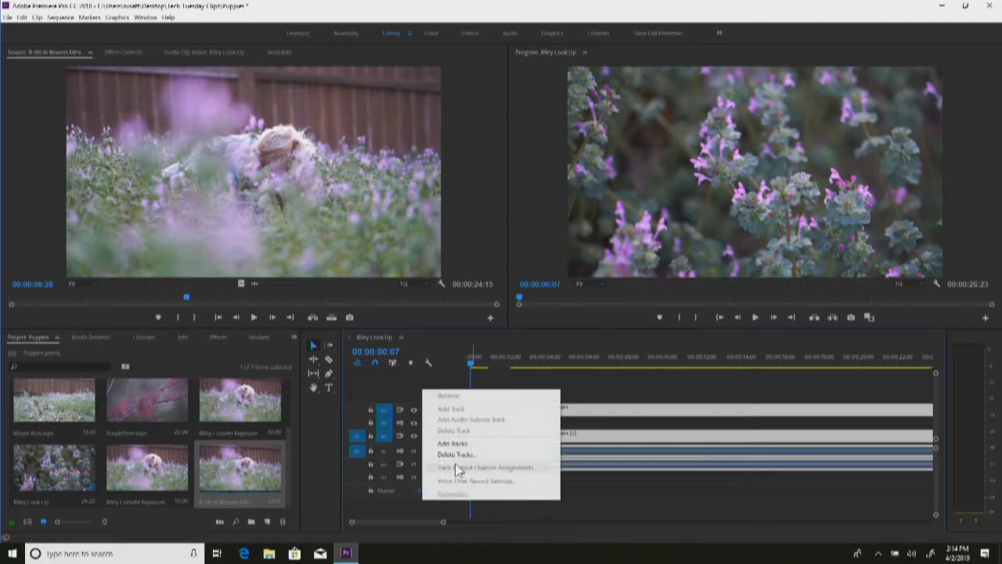
{"action": "left_click", "coordinate": [453, 443]}
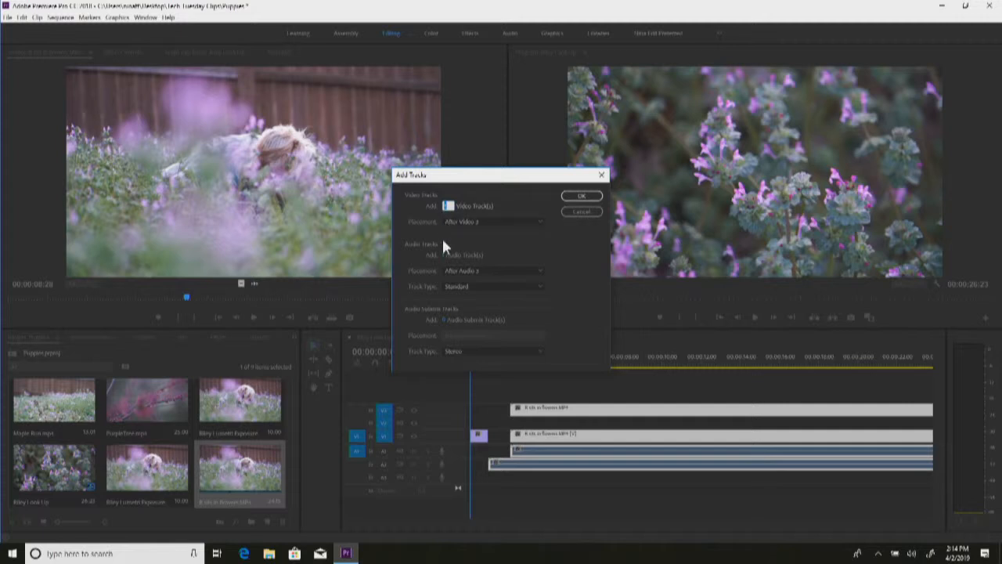
{"action": "left_click", "coordinate": [585, 212]}
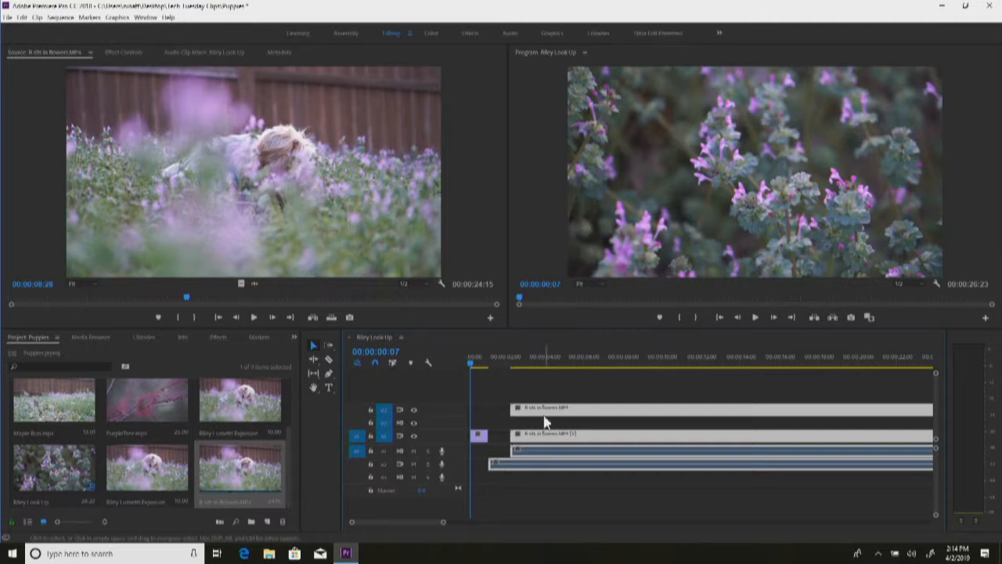
Set the playhead to 00:00:03:27 and move the video-only R sits in flowers clip from V3 down to V2
{"action": "left_click", "coordinate": [519, 388]}
{"action": "left_click_drag", "start_coordinate": [524, 389], "coordinate": [544, 483]}
{"action": "left_click_drag", "start_coordinate": [549, 430], "coordinate": [549, 431]}
{"action": "left_click", "coordinate": [542, 358]}
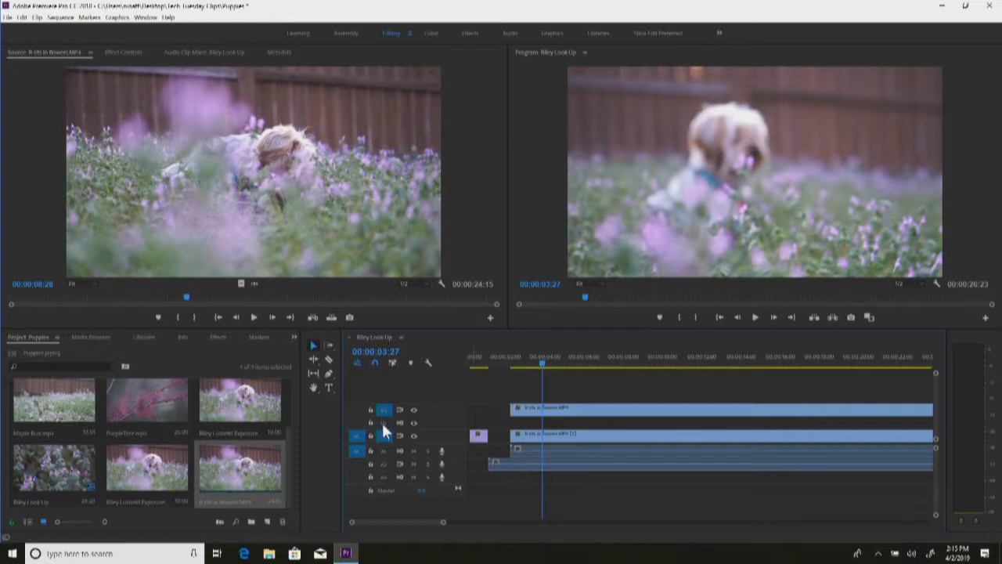
{"action": "left_click_drag", "start_coordinate": [538, 410], "coordinate": [540, 423]}
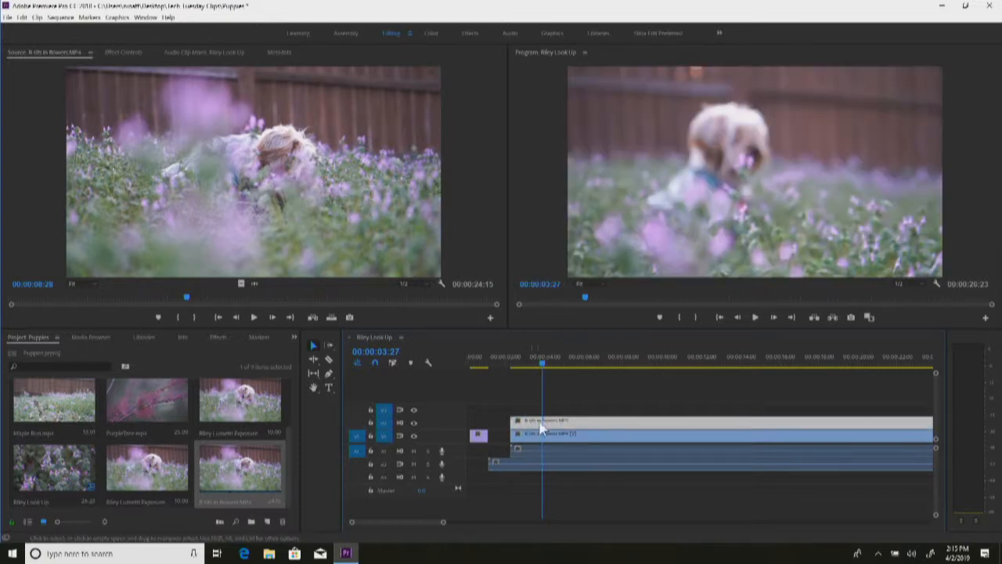
Shift the V2 clip to the start of the flower clip below, switching V2's output off and on to compare the layers
{"action": "left_click", "coordinate": [545, 437]}
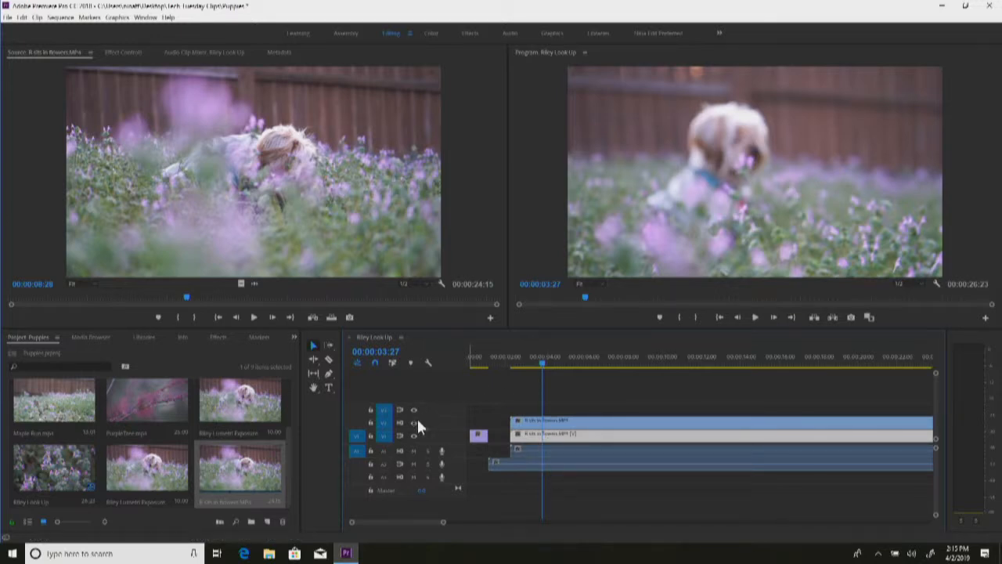
{"action": "left_click", "coordinate": [542, 423]}
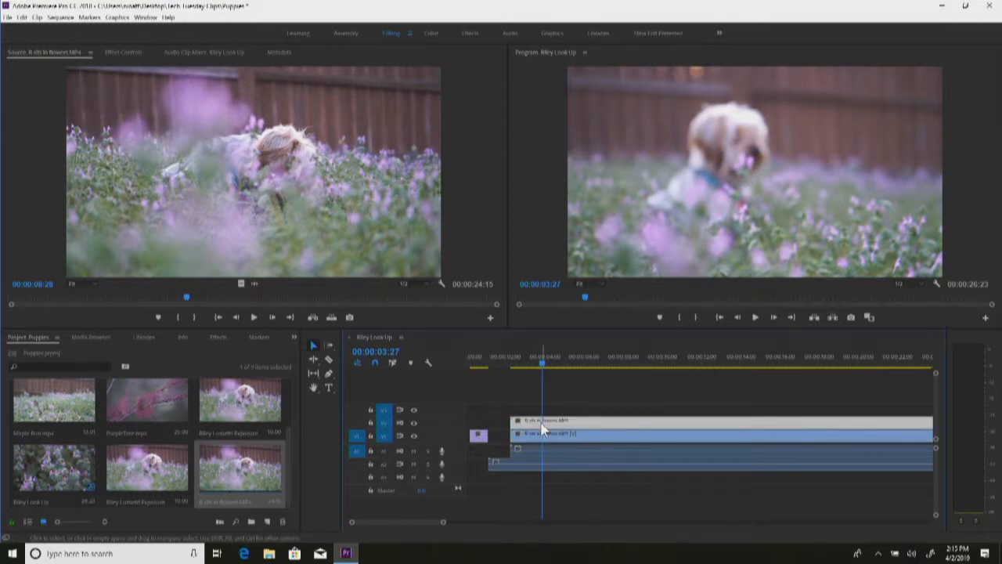
{"action": "left_click", "coordinate": [413, 422]}
{"action": "left_click_drag", "start_coordinate": [543, 425], "coordinate": [536, 433]}
{"action": "left_click", "coordinate": [413, 422]}
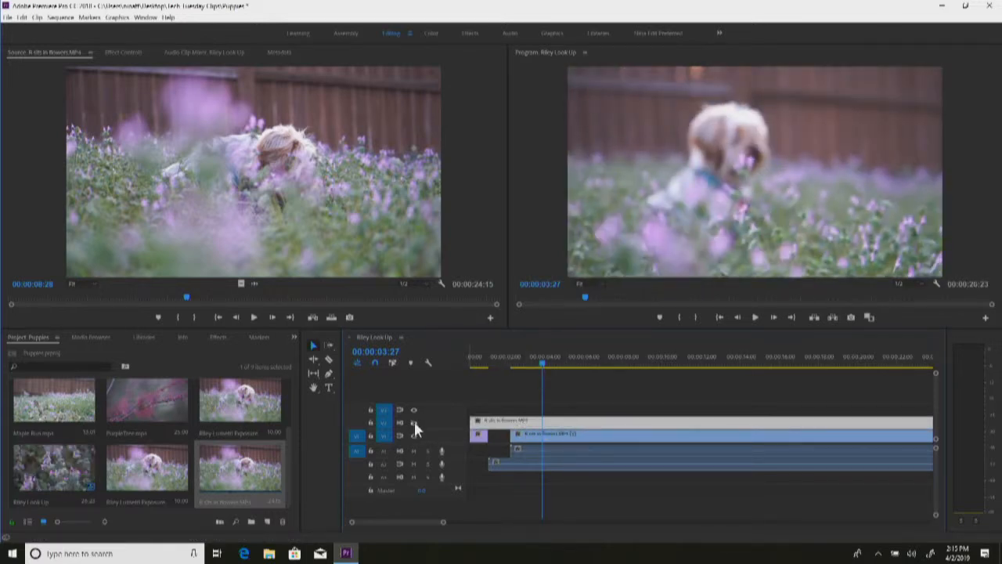
{"action": "left_click", "coordinate": [413, 422]}
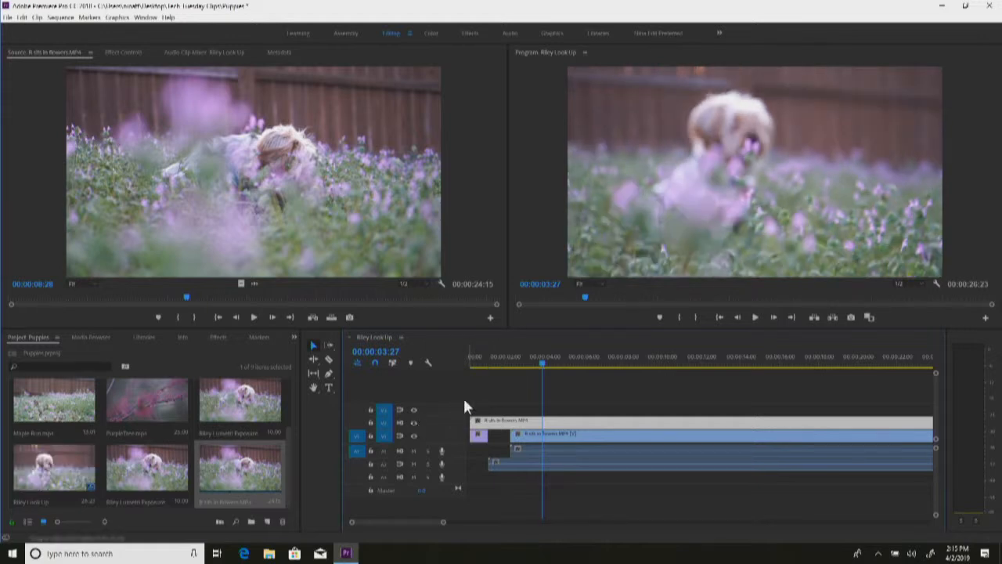
Overwrite V1 with PurpleTree.mp4 directly after the flower clip, and toggle V2's output off and on at 00:00:02:01 to compare
{"action": "left_click", "coordinate": [479, 357]}
{"action": "left_click_drag", "start_coordinate": [149, 401], "coordinate": [493, 445]}
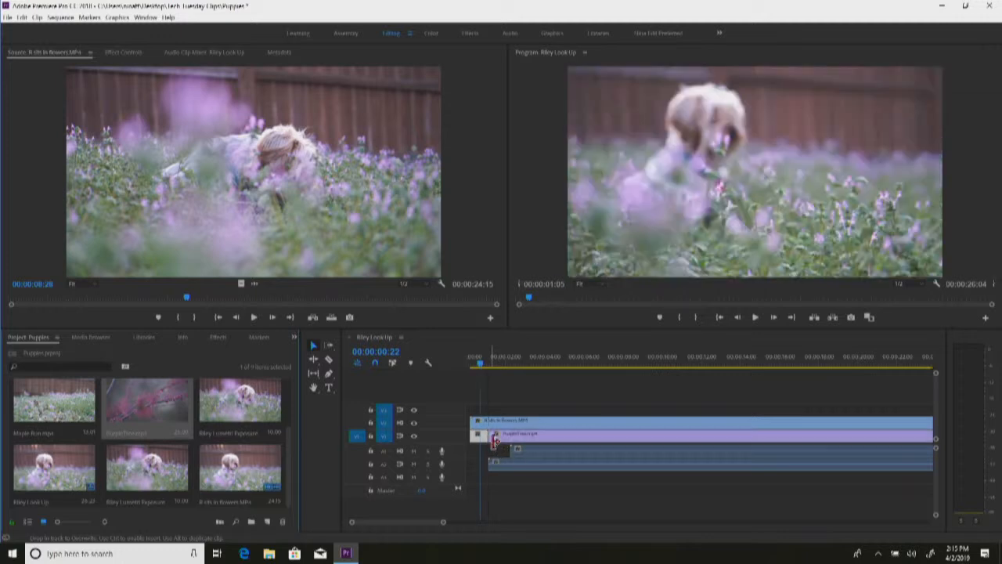
{"action": "left_click", "coordinate": [505, 357]}
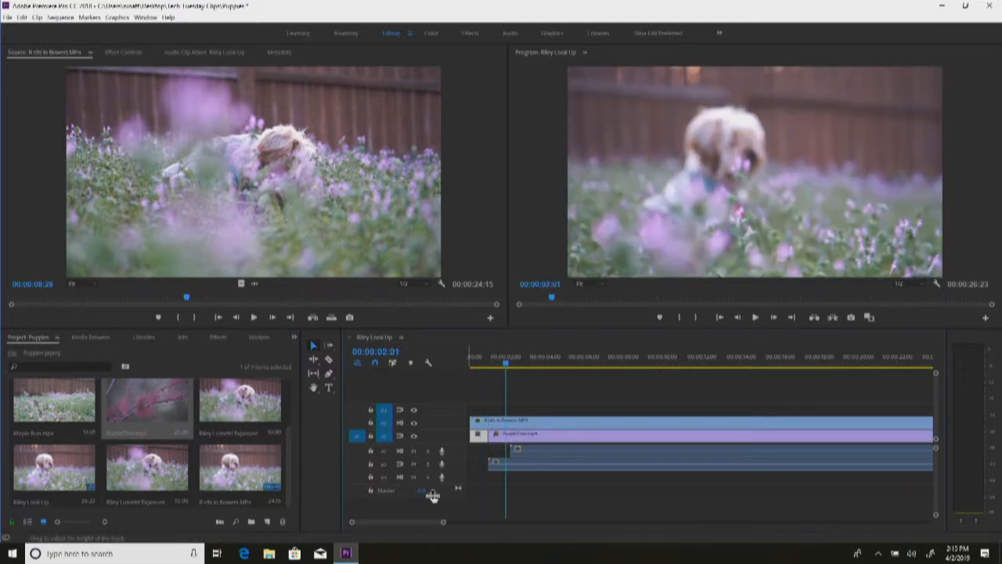
{"action": "left_click", "coordinate": [414, 422]}
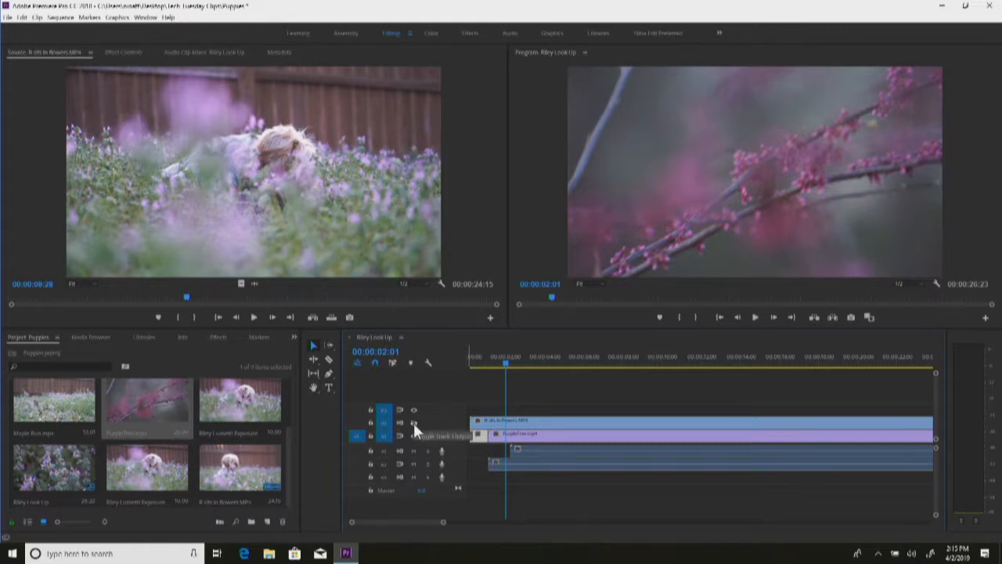
{"action": "left_click", "coordinate": [414, 423]}
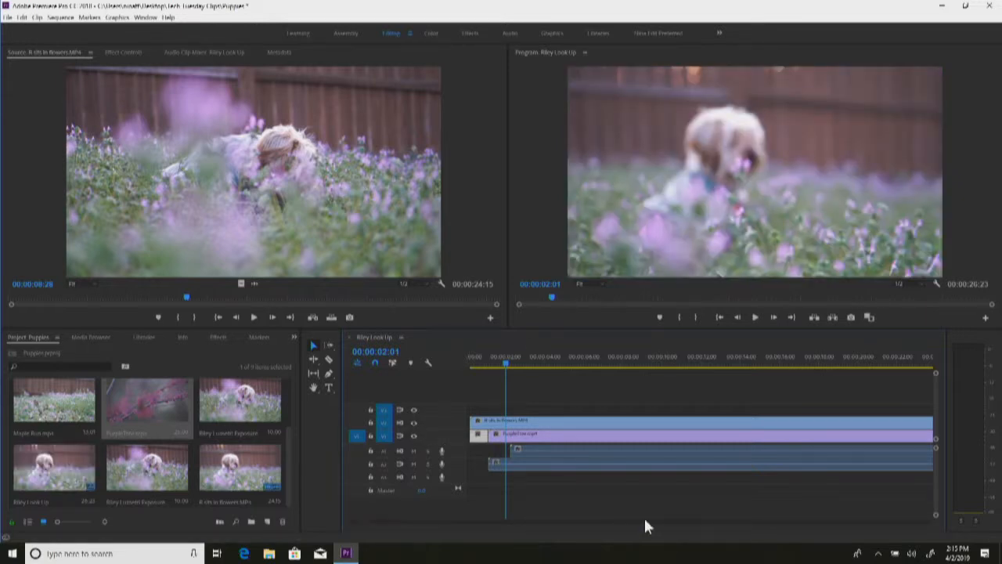
Select the V2 clip and review the sequence at 00:00:02:17, 00:00:04:20 and 00:00:02:21
{"action": "left_click", "coordinate": [515, 426]}
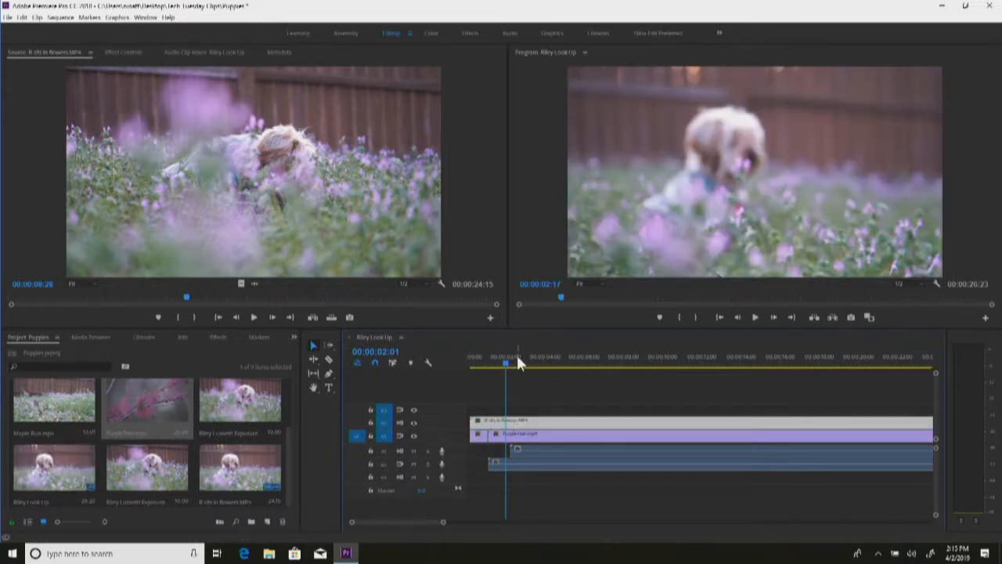
{"action": "left_click", "coordinate": [516, 358]}
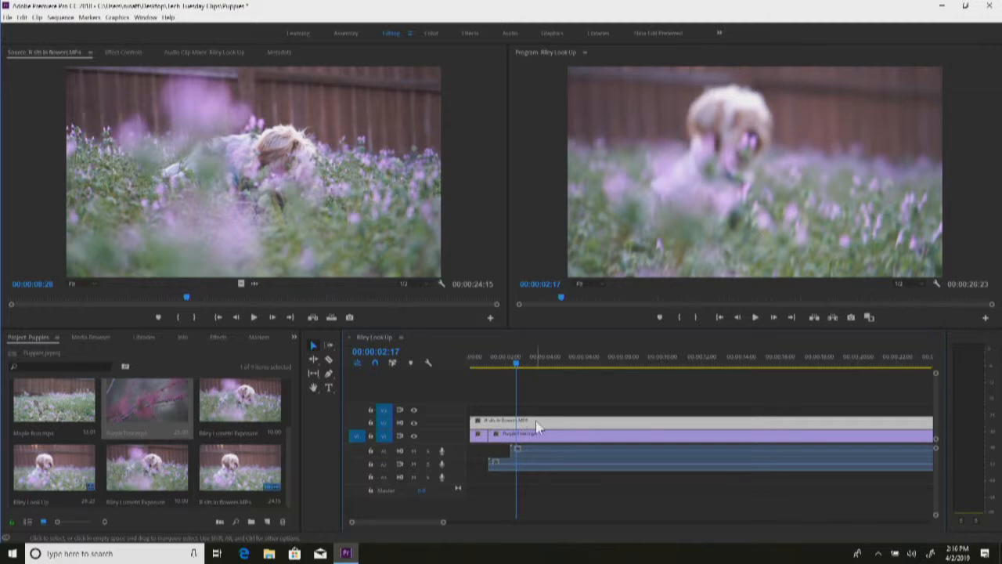
{"action": "left_click", "coordinate": [558, 353]}
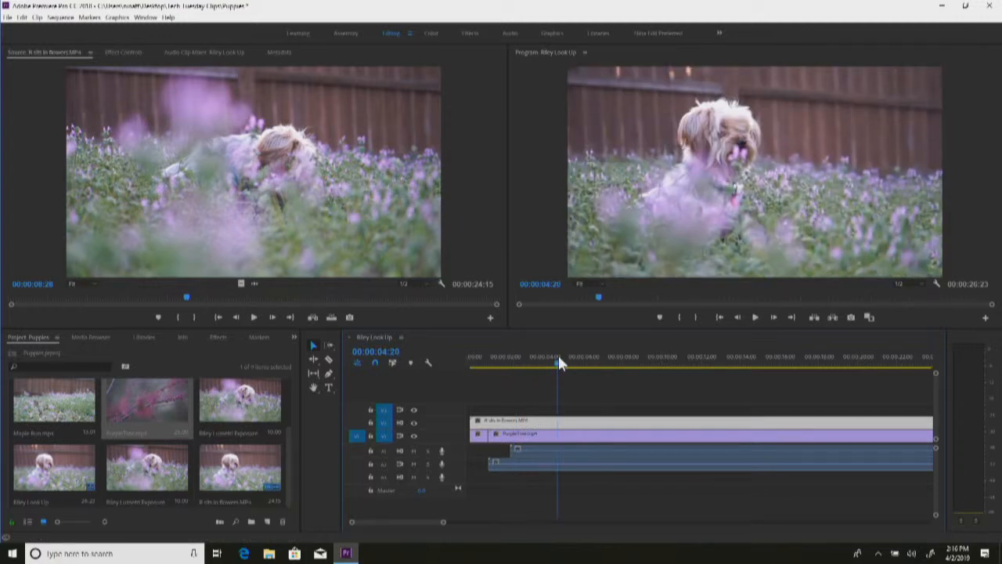
{"action": "left_click_drag", "start_coordinate": [558, 353], "coordinate": [519, 354]}
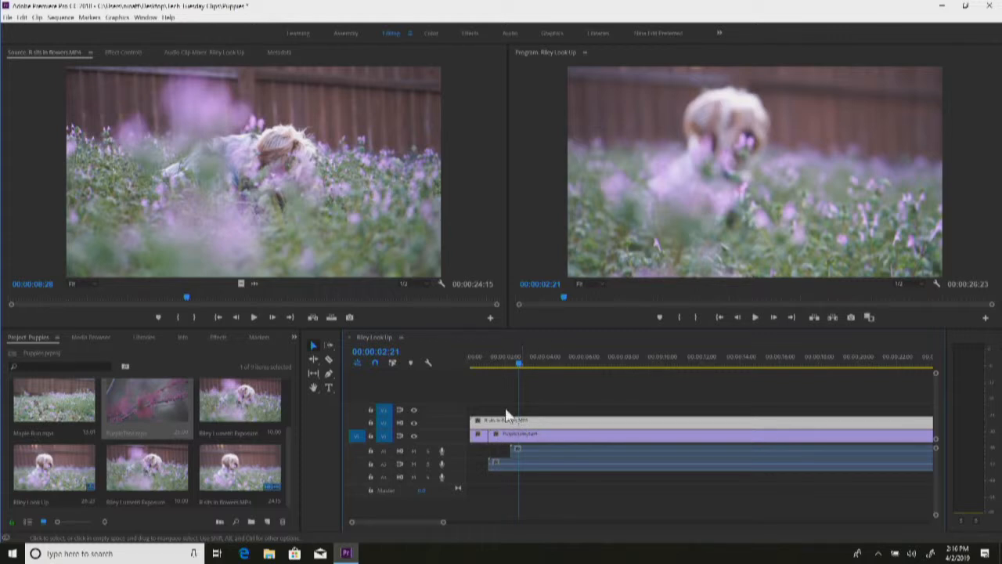
Delete all video and audio clips from the sequence
{"action": "left_click_drag", "start_coordinate": [480, 408], "coordinate": [548, 474]}
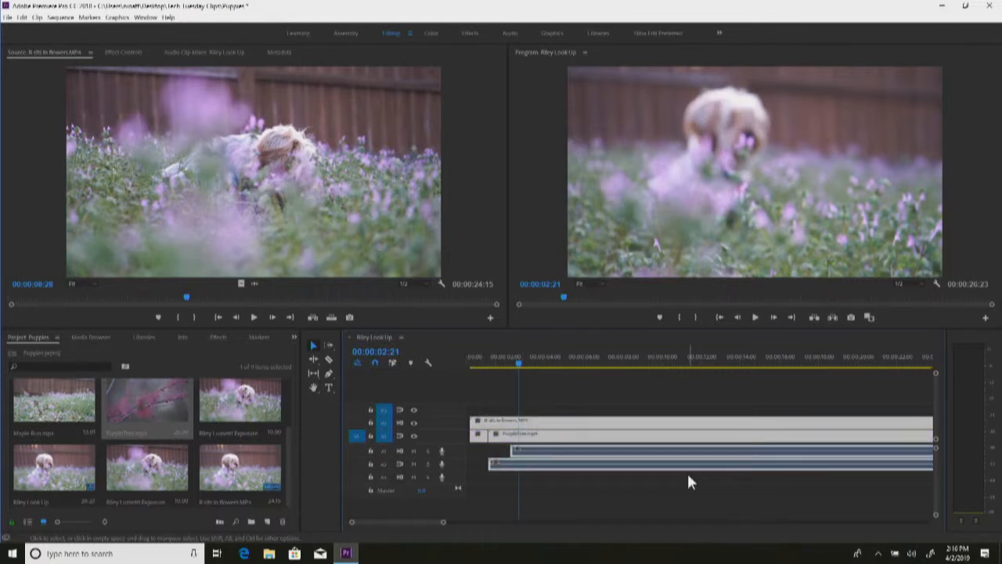
{"action": "key", "text": "Delete"}
{"action": "left_click", "coordinate": [268, 469]}
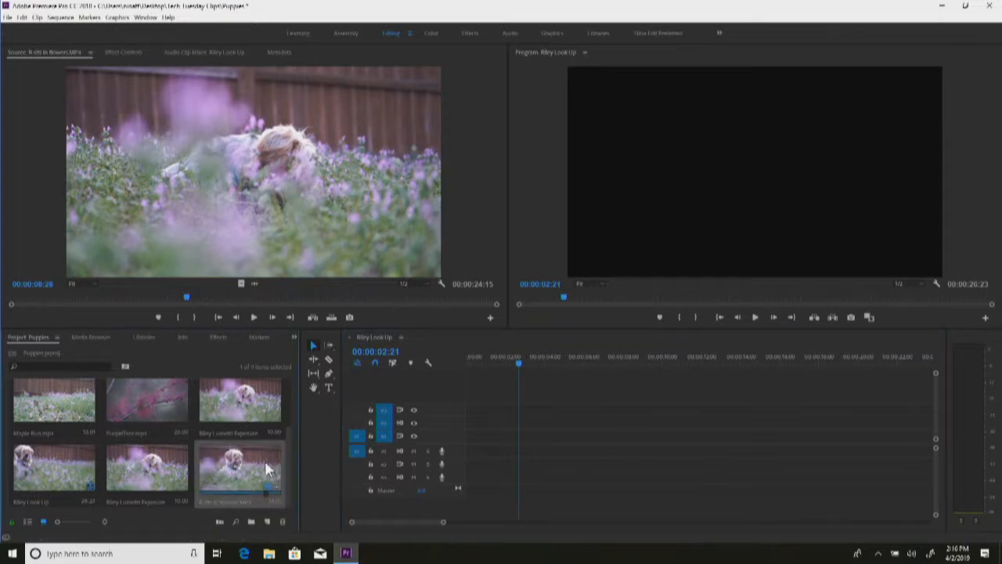
{"action": "key", "text": "Delete"}
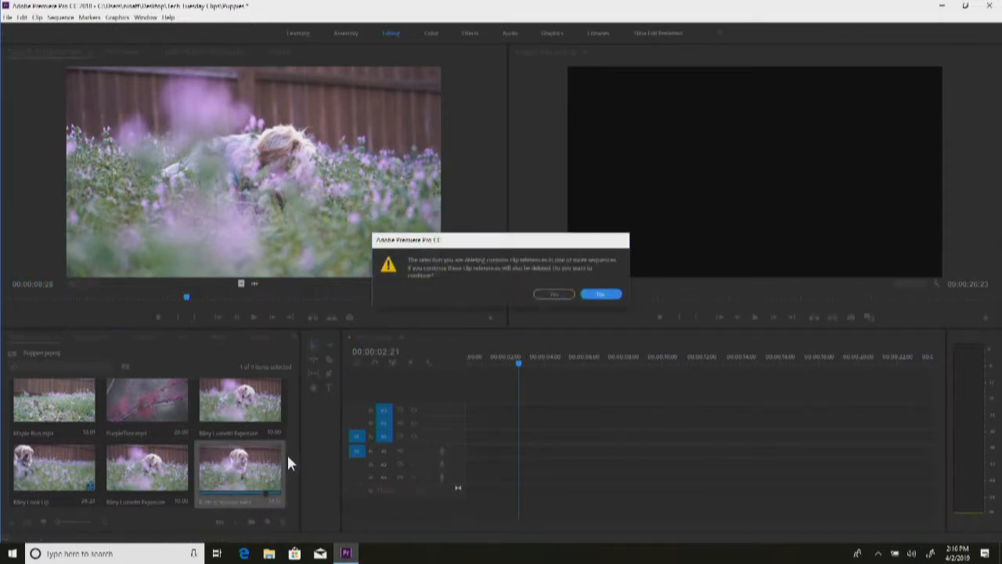
{"action": "left_click", "coordinate": [602, 294]}
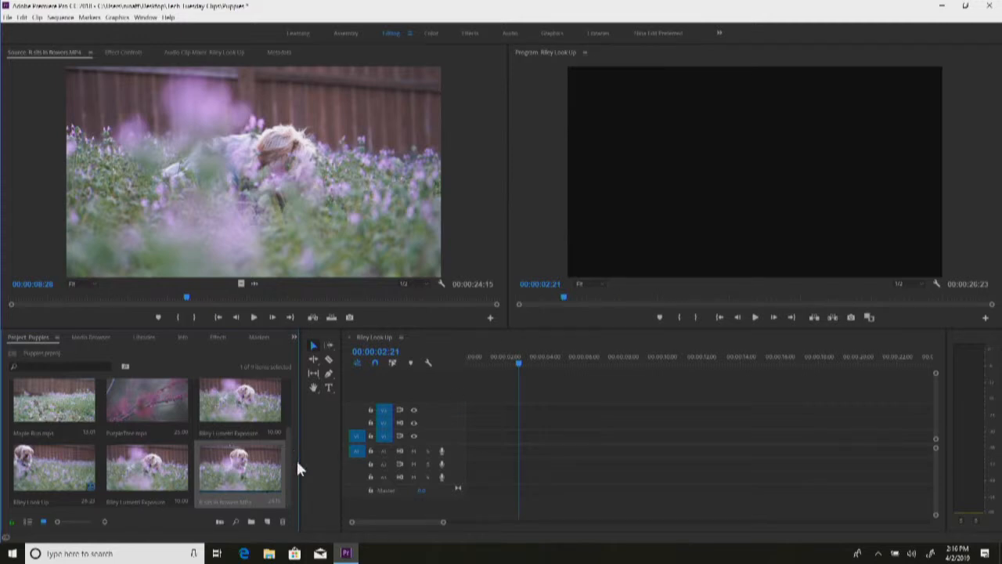
Load PurpleTree.mp4 as the source, mark its Out point at 00:00:11:17, and place the video-only range at the start of V1
{"action": "left_click_drag", "start_coordinate": [287, 466], "coordinate": [287, 381]}
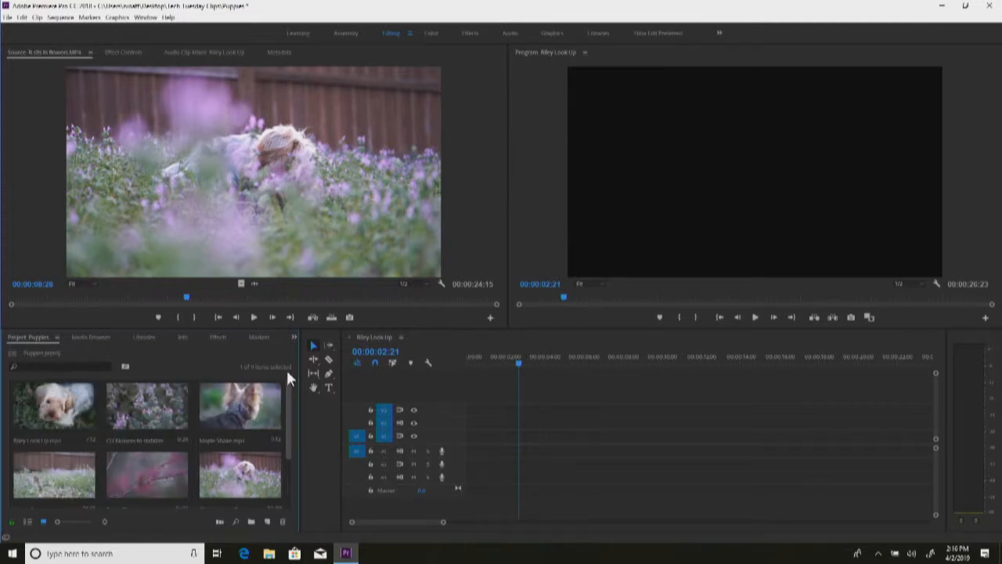
{"action": "double_click", "coordinate": [161, 462]}
{"action": "mouse_move", "coordinate": [216, 302]}
{"action": "left_mouse_down"}
{"action": "mouse_move", "coordinate": [11, 271]}
{"action": "mouse_move", "coordinate": [12, 306]}
{"action": "mouse_move", "coordinate": [234, 310]}
{"action": "left_mouse_up"}
{"action": "key", "text": "i"}
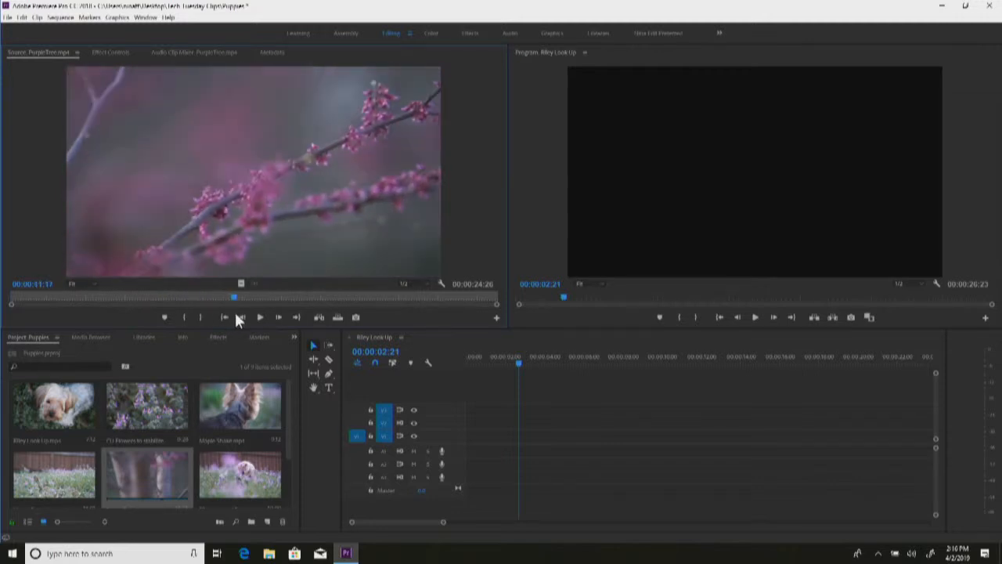
{"action": "key", "text": "o"}
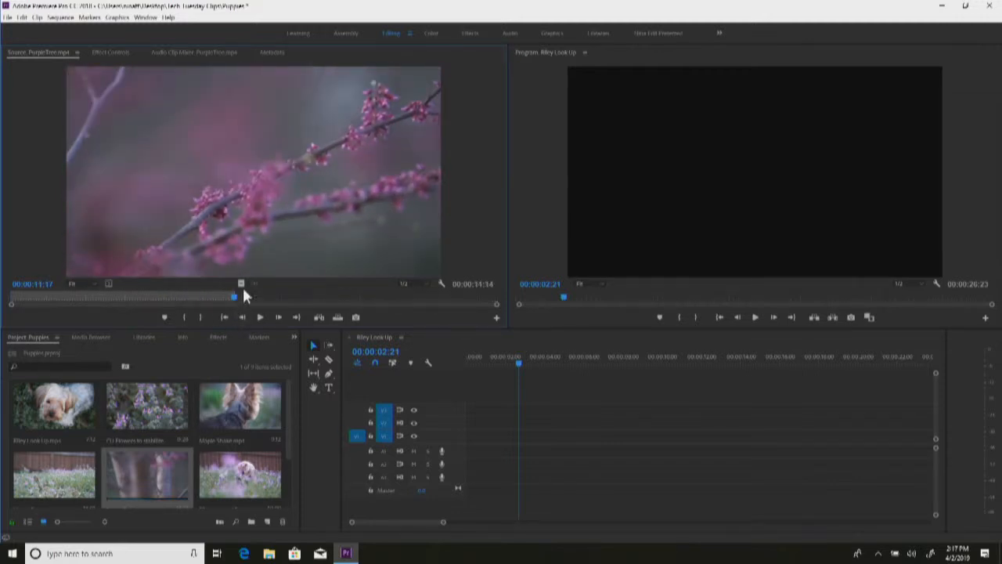
{"action": "left_click_drag", "start_coordinate": [470, 395], "coordinate": [473, 442]}
Trim the end of the PurpleTree clip on V1 back to about 7 seconds and set the playhead to 00:00:05:18
{"action": "left_click_drag", "start_coordinate": [615, 364], "coordinate": [556, 358]}
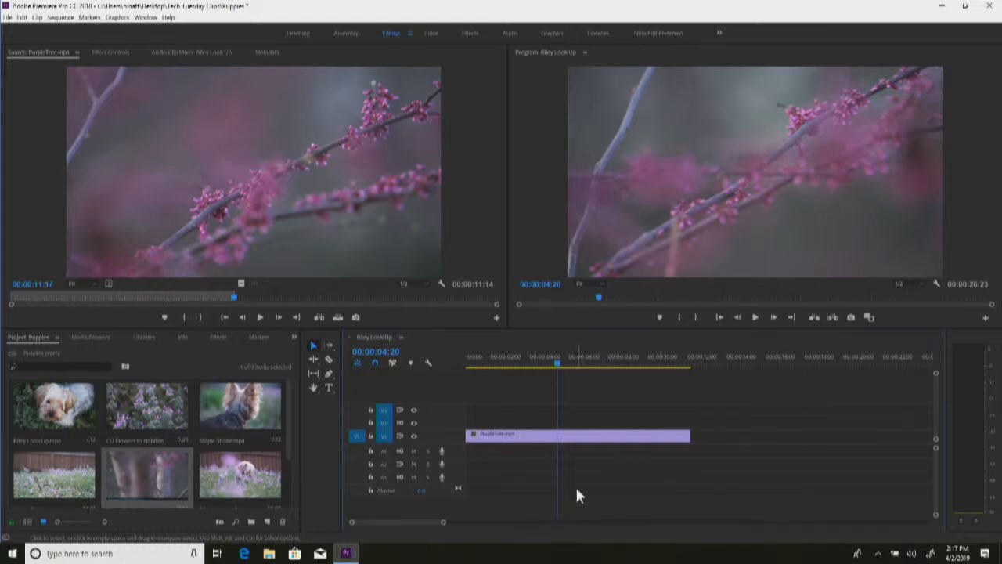
{"action": "left_click", "coordinate": [626, 358]}
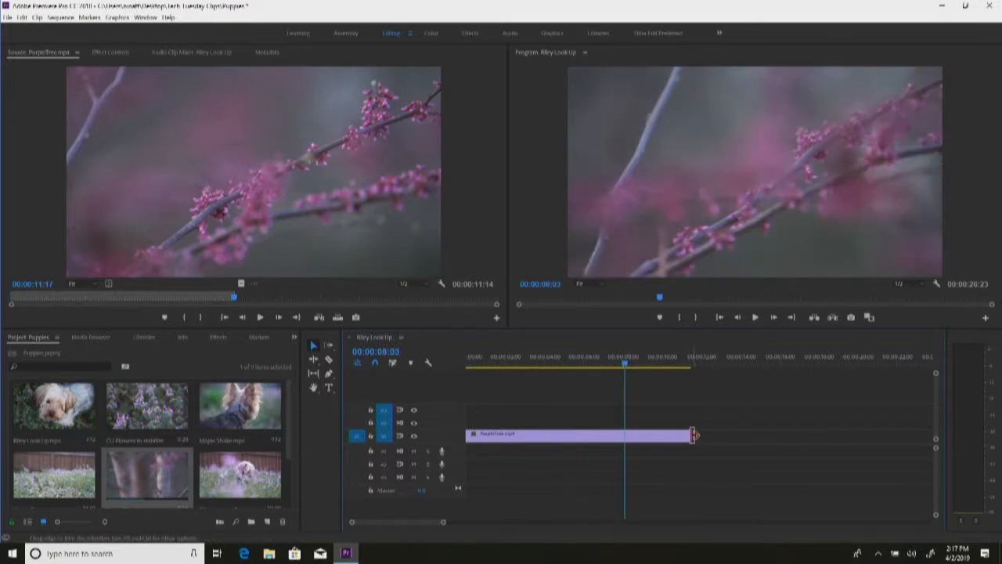
{"action": "left_click_drag", "start_coordinate": [693, 436], "coordinate": [604, 441]}
{"action": "left_click", "coordinate": [576, 354]}
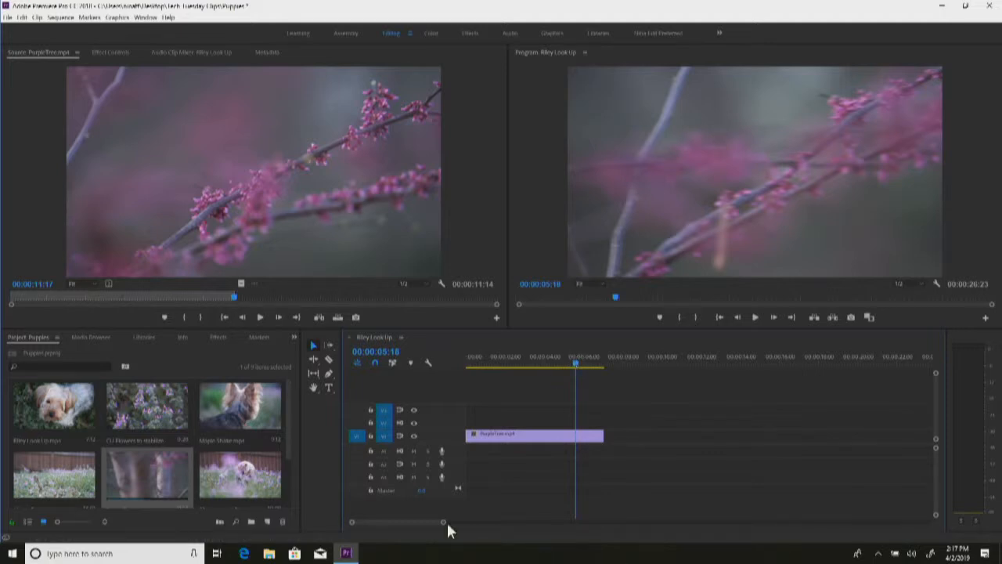
Mark Riley Lumetri Exposure.mp4 from 00:00:47:29 to about 00:00:52 and place its video on V1 directly after the PurpleTree clip
{"action": "double_click", "coordinate": [245, 472]}
{"action": "left_click_drag", "start_coordinate": [180, 292], "coordinate": [58, 296]}
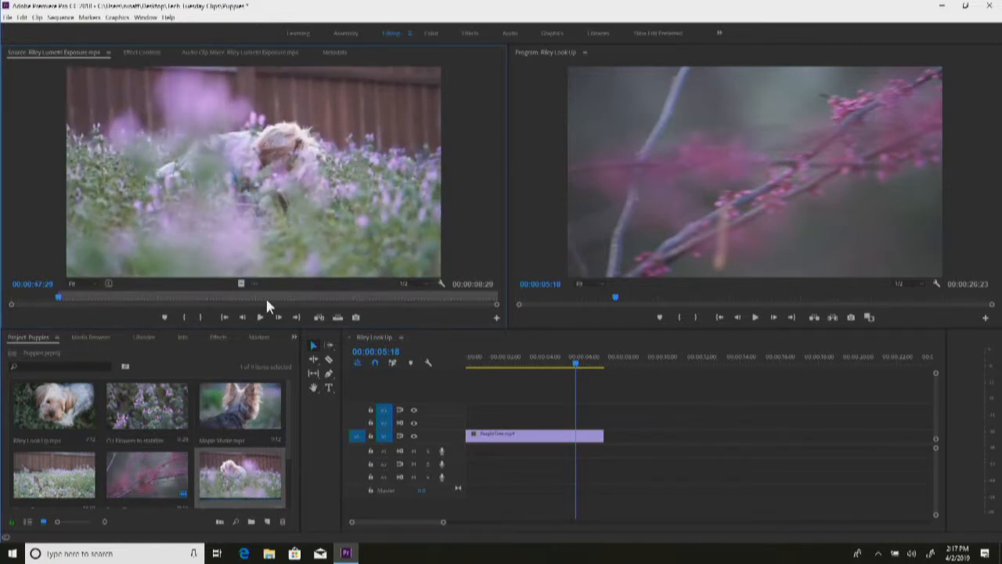
{"action": "left_click", "coordinate": [265, 297]}
{"action": "key", "text": "o"}
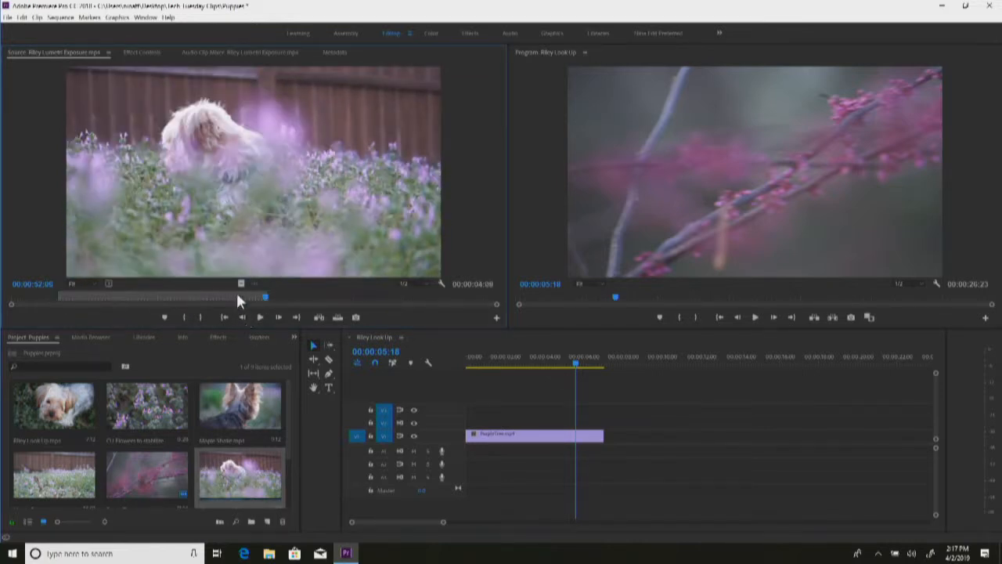
{"action": "left_click_drag", "start_coordinate": [242, 283], "coordinate": [610, 443]}
Load Maple Run.mp4 as the source, preview it, and mark its In point at about 00:00:33
{"action": "double_click", "coordinate": [50, 471]}
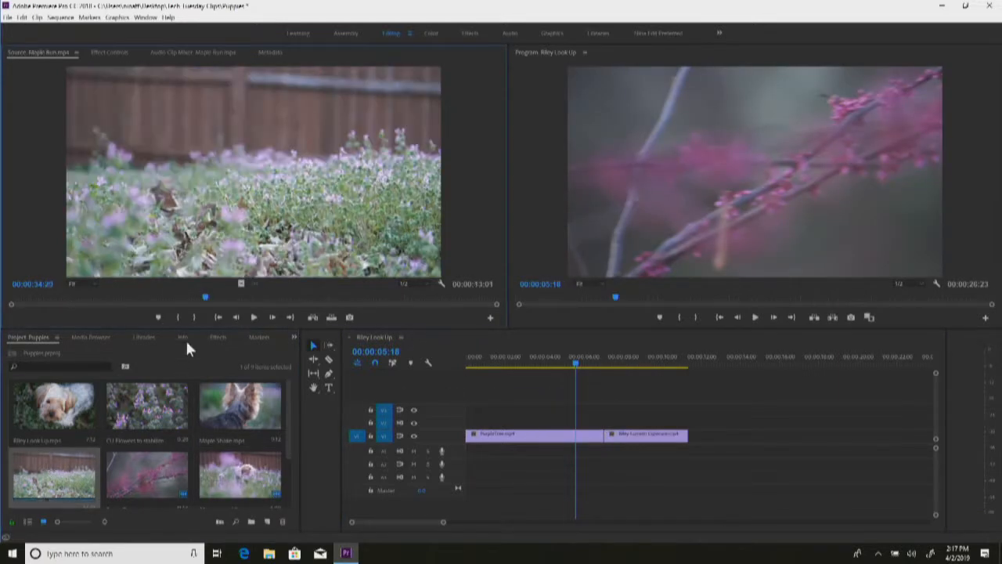
{"action": "left_click_drag", "start_coordinate": [208, 294], "coordinate": [125, 295]}
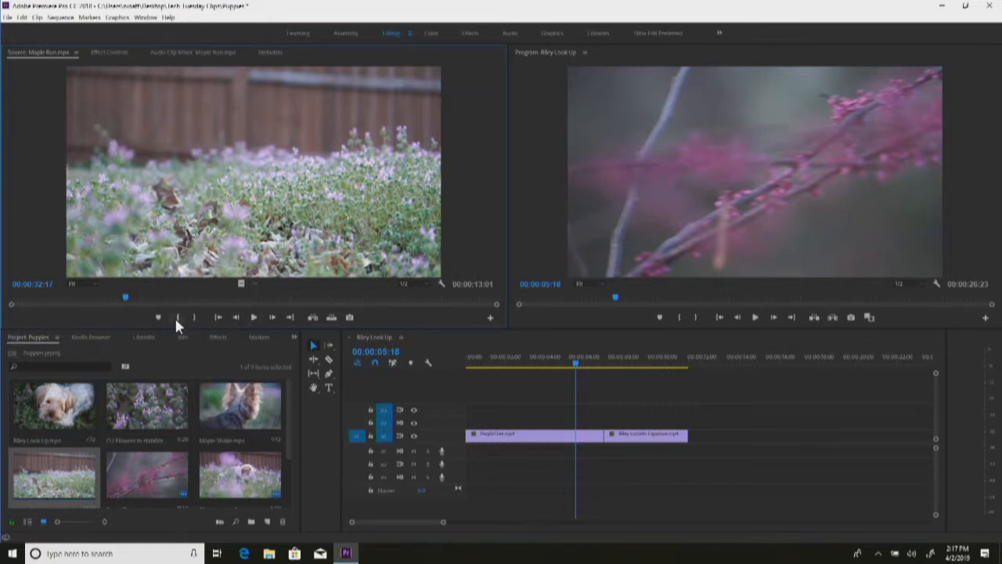
{"action": "left_click", "coordinate": [253, 317]}
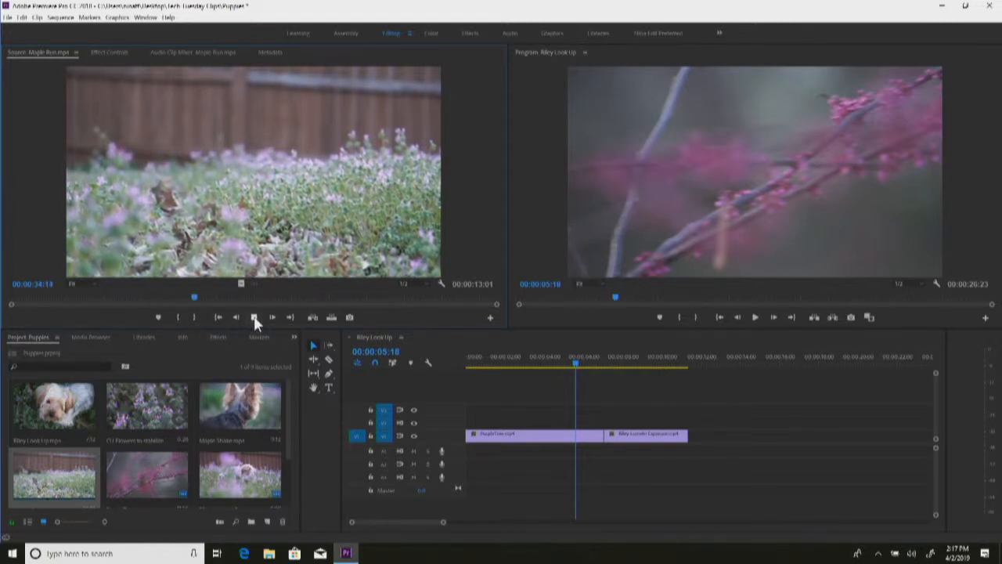
{"action": "left_click", "coordinate": [137, 298]}
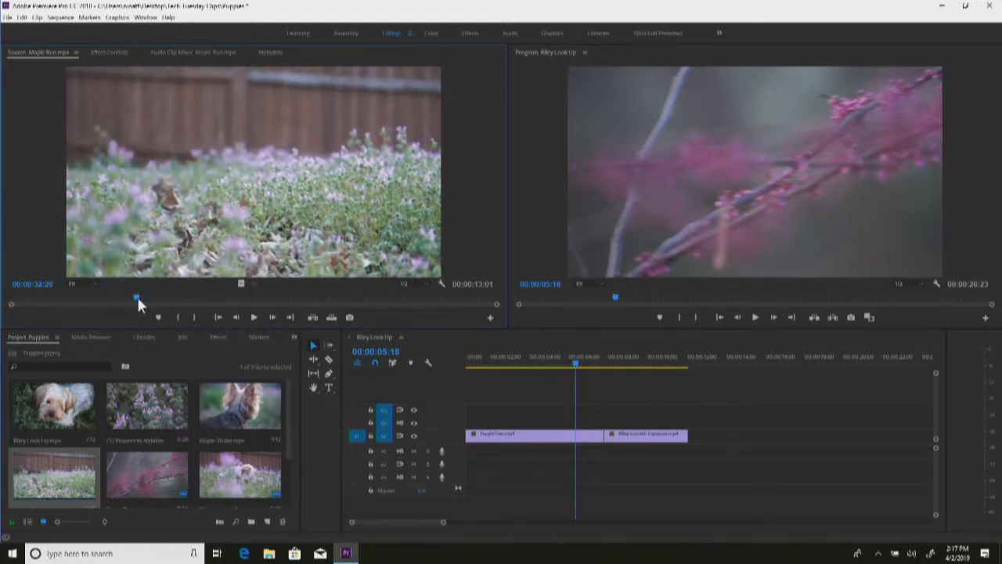
{"action": "left_click", "coordinate": [181, 317]}
Mark Maple Run's Out point at 00:00:41:27 and place its video on V1 directly after the Riley Lumetri Exposure clip
{"action": "left_click", "coordinate": [281, 297]}
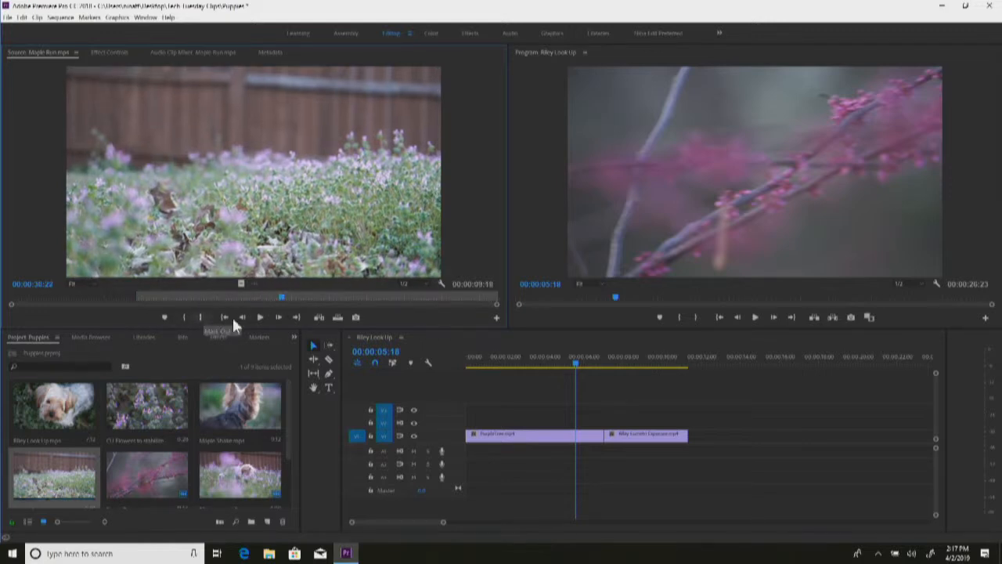
{"action": "left_click_drag", "start_coordinate": [295, 298], "coordinate": [464, 299]}
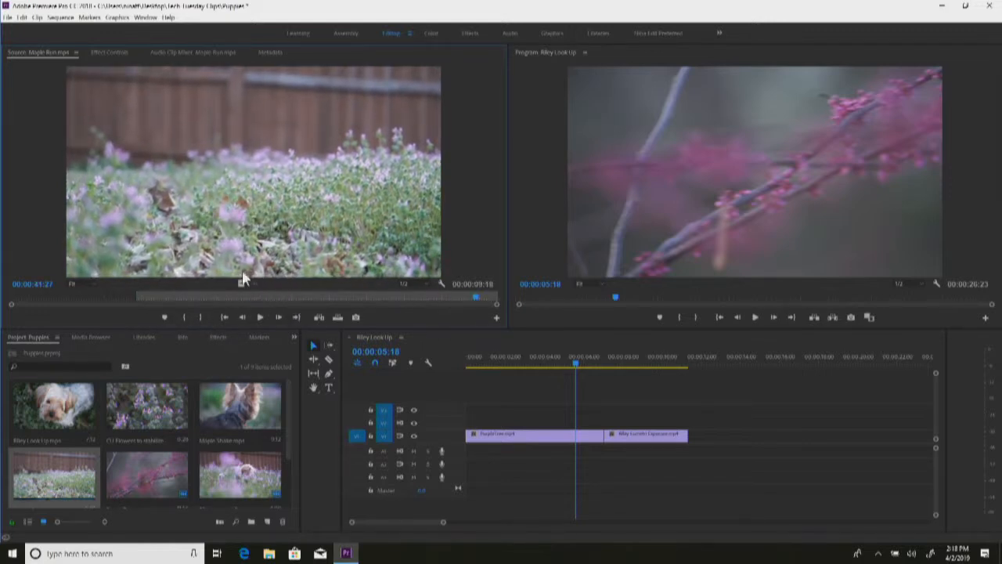
{"action": "left_click", "coordinate": [200, 316]}
{"action": "left_click_drag", "start_coordinate": [241, 283], "coordinate": [697, 444]}
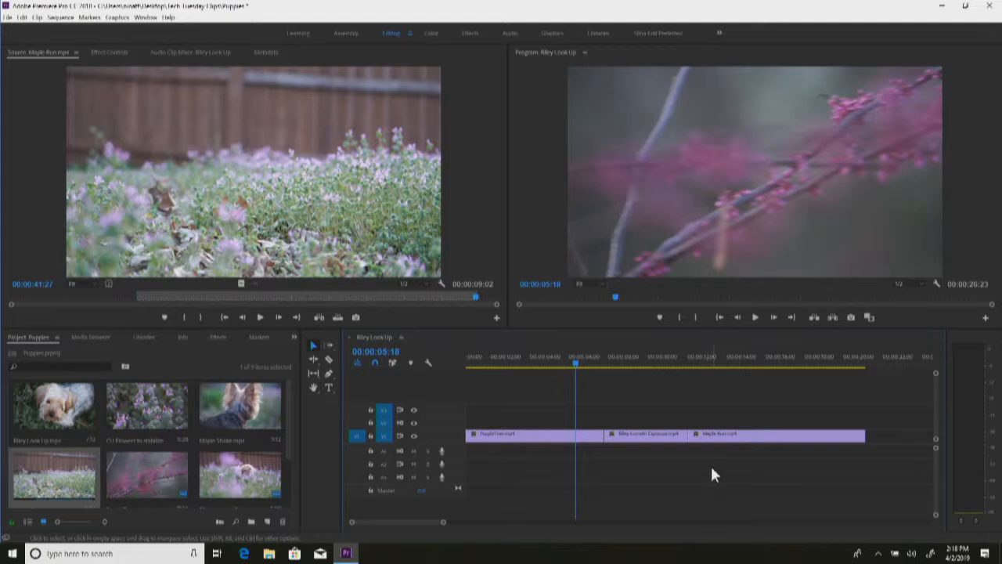
Play the sequence from 00:00:01:23 and scrub through the PurpleTree clip to review its length
{"action": "left_click_drag", "start_coordinate": [582, 358], "coordinate": [502, 365]}
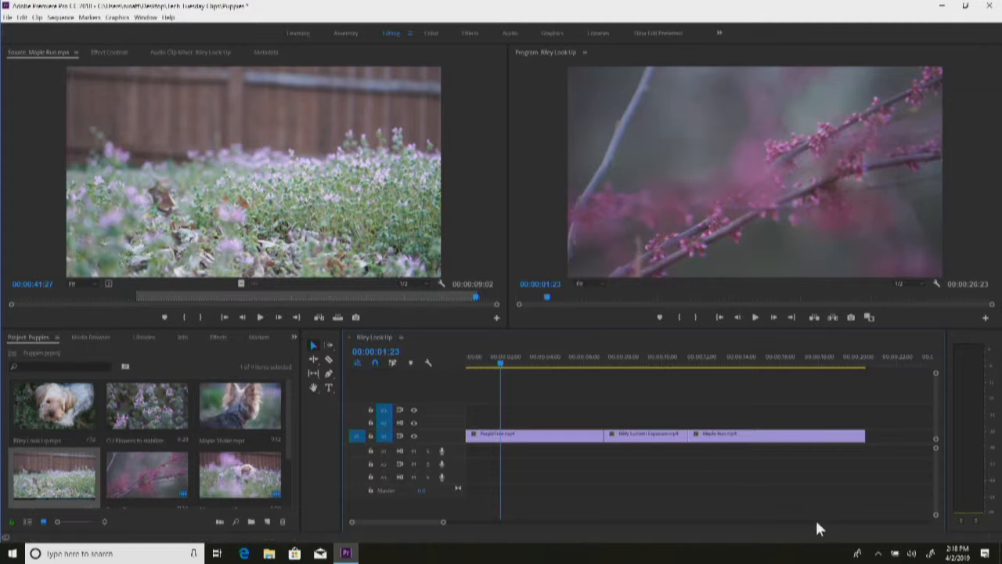
{"action": "left_click", "coordinate": [755, 317]}
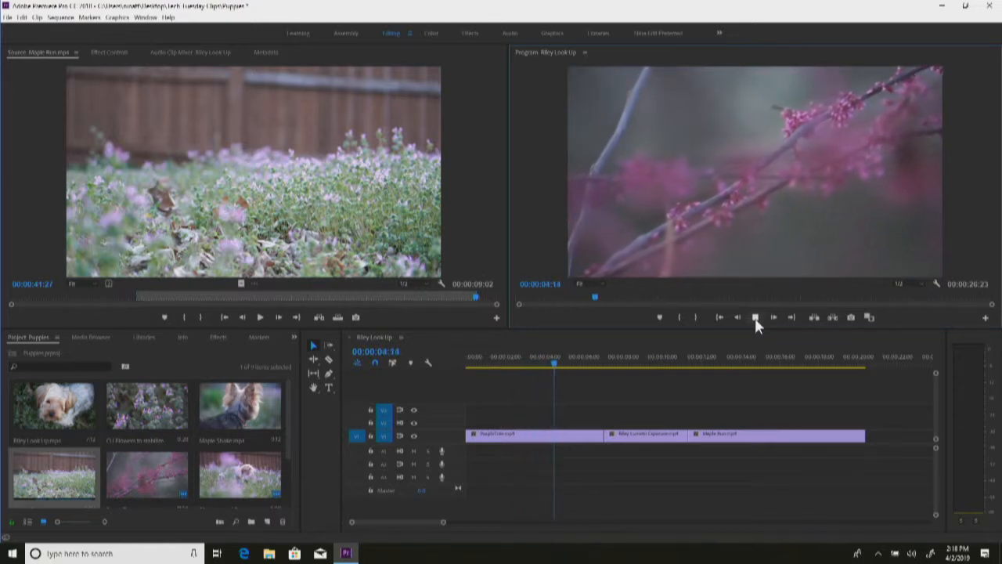
{"action": "left_click", "coordinate": [755, 317]}
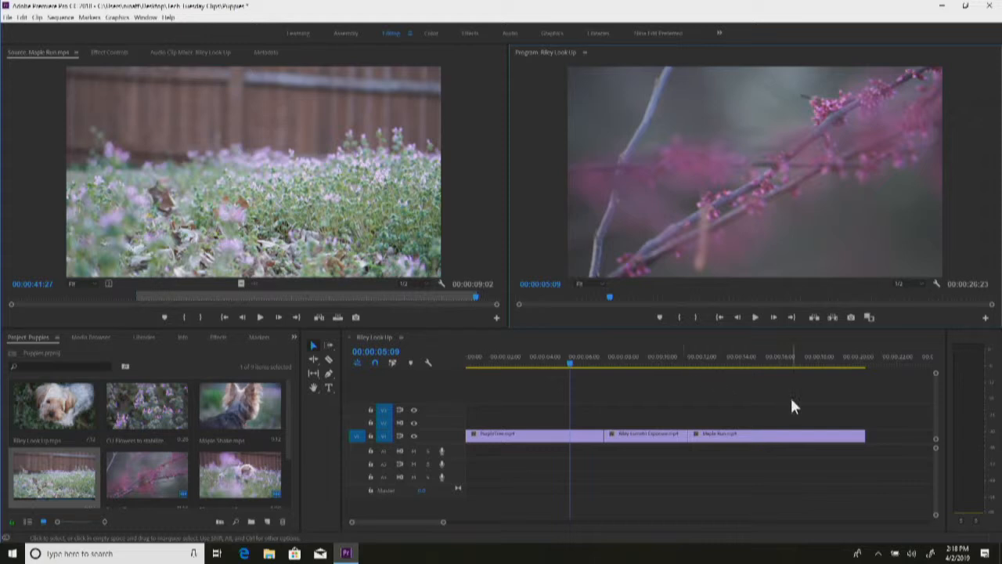
{"action": "left_click", "coordinate": [583, 355]}
{"action": "left_click", "coordinate": [528, 357]}
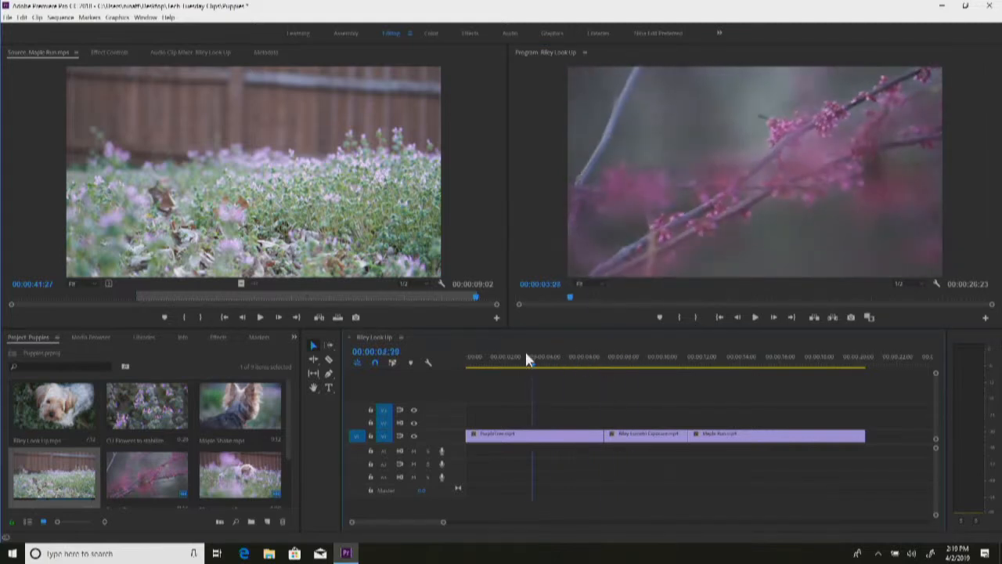
{"action": "left_click", "coordinate": [498, 360]}
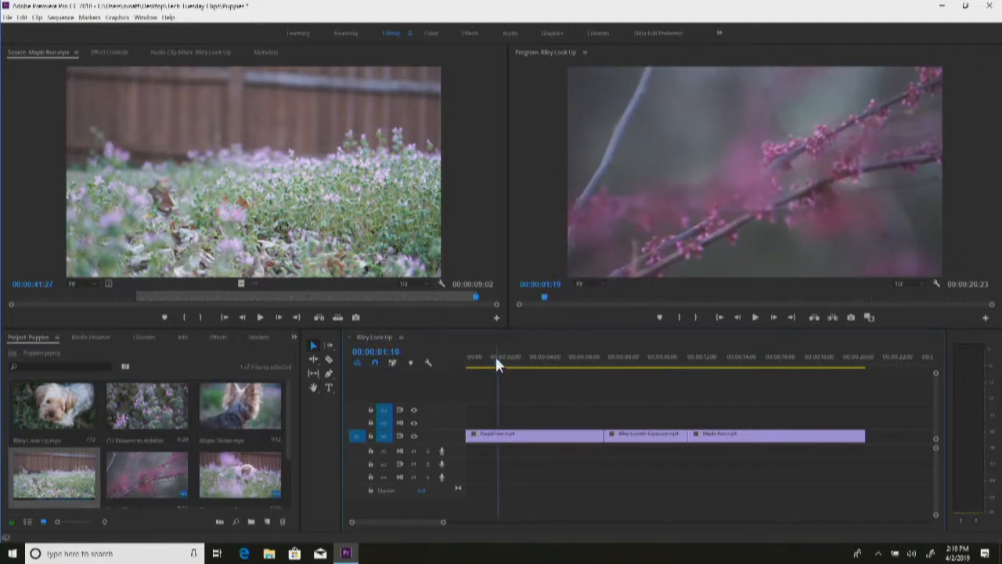
Play the sequence from its start and stop the playhead at 00:00:05:16
{"action": "left_click_drag", "start_coordinate": [559, 361], "coordinate": [447, 366]}
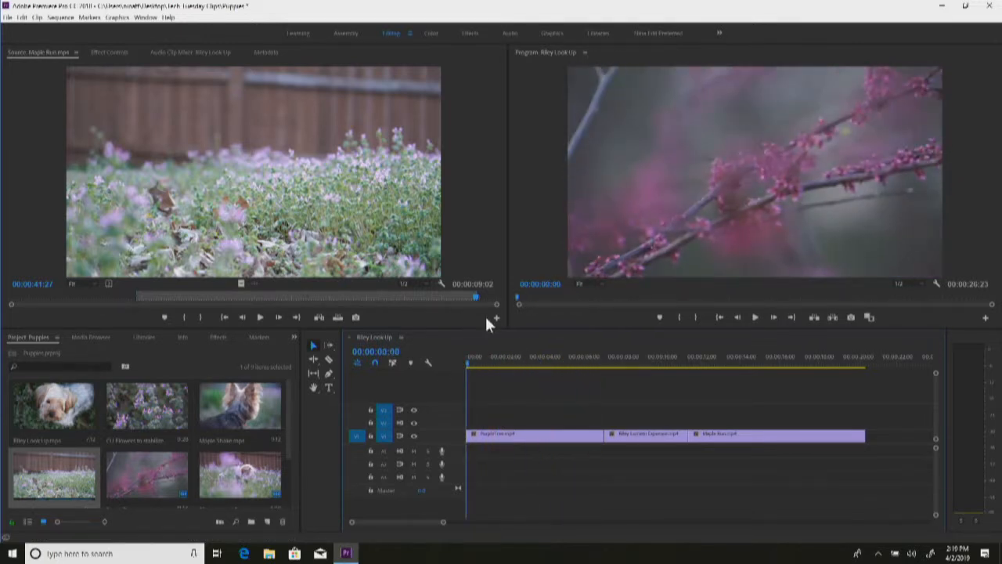
{"action": "key", "text": "space"}
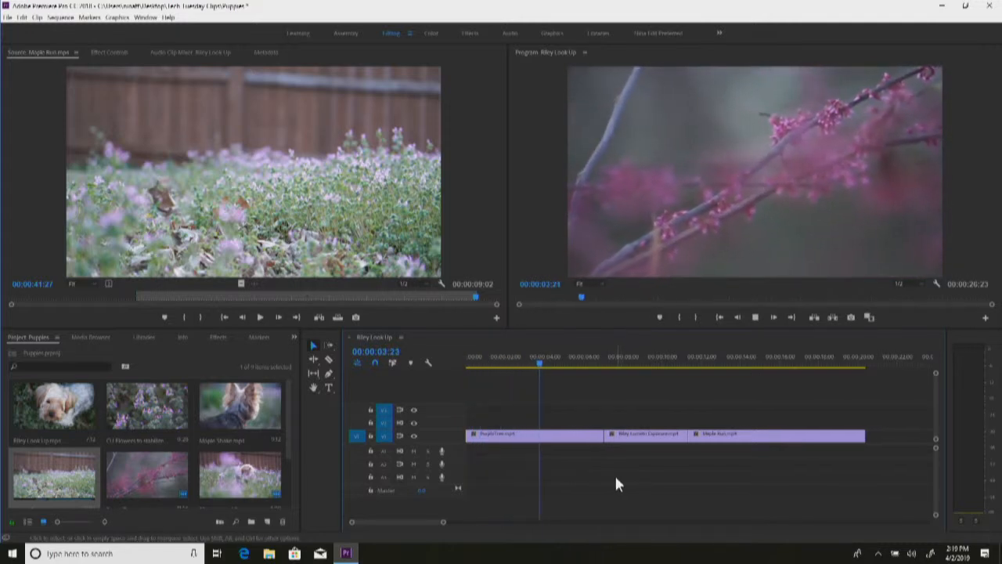
{"action": "key", "text": "space"}
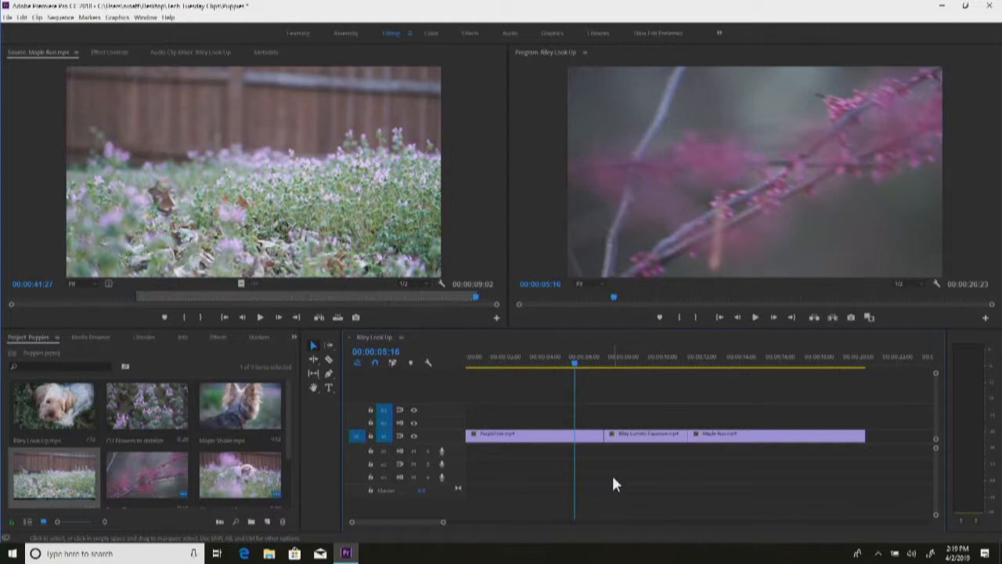
Trim the end of the PurpleTree clip back to the playhead and ripple delete the gap before the next clip
{"action": "left_click_drag", "start_coordinate": [601, 436], "coordinate": [575, 436]}
{"action": "left_click", "coordinate": [587, 437]}
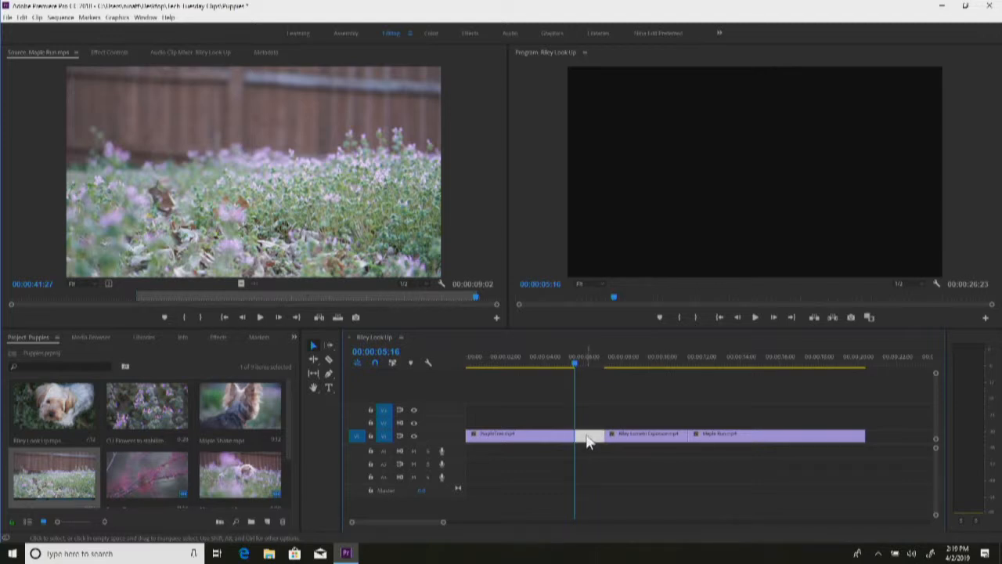
{"action": "right_click", "coordinate": [588, 440]}
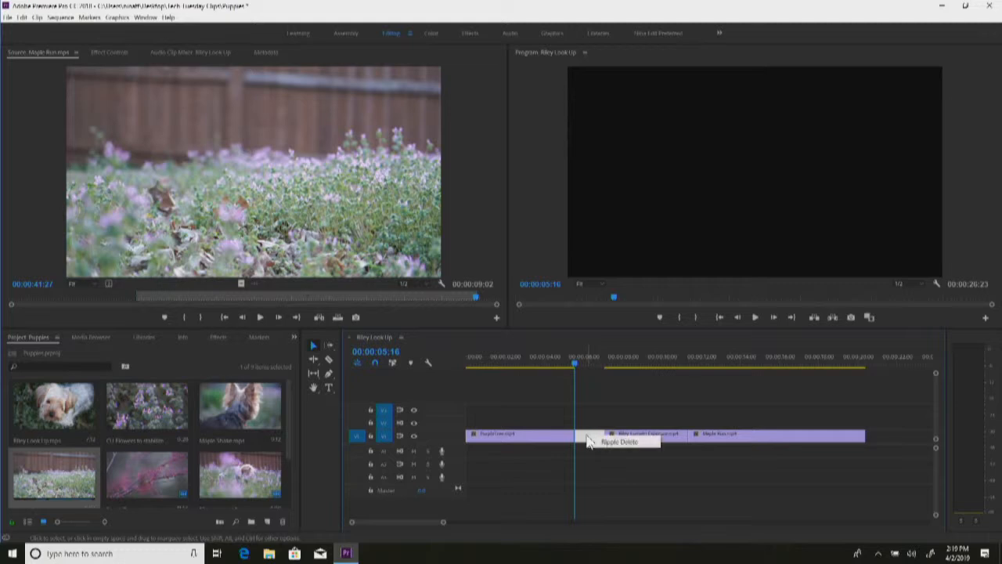
{"action": "left_click", "coordinate": [600, 446]}
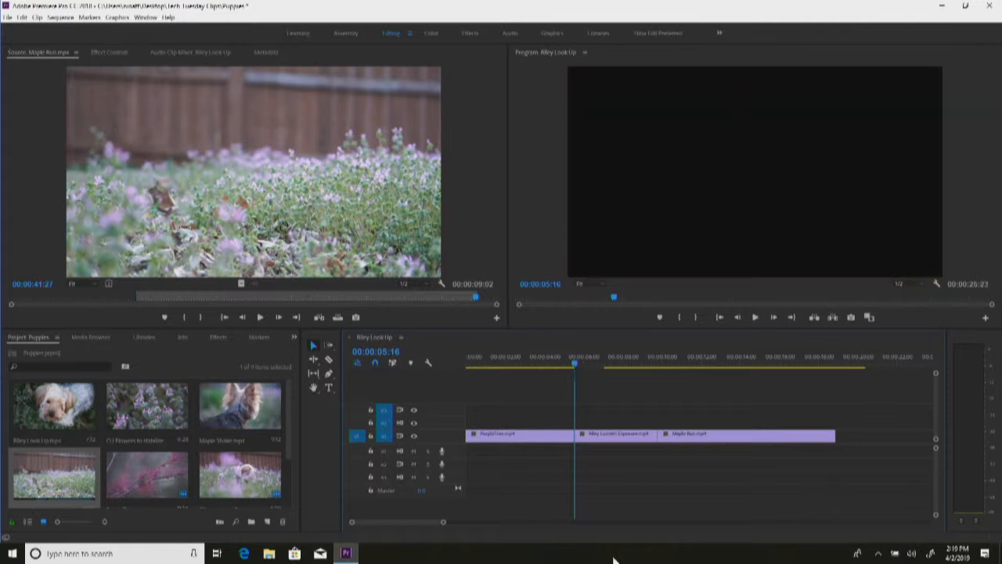
Undo the ripple delete and the trim of the PurpleTree clip
{"action": "key", "text": "ctrl+z"}
{"action": "key", "text": "ctrl+z"}
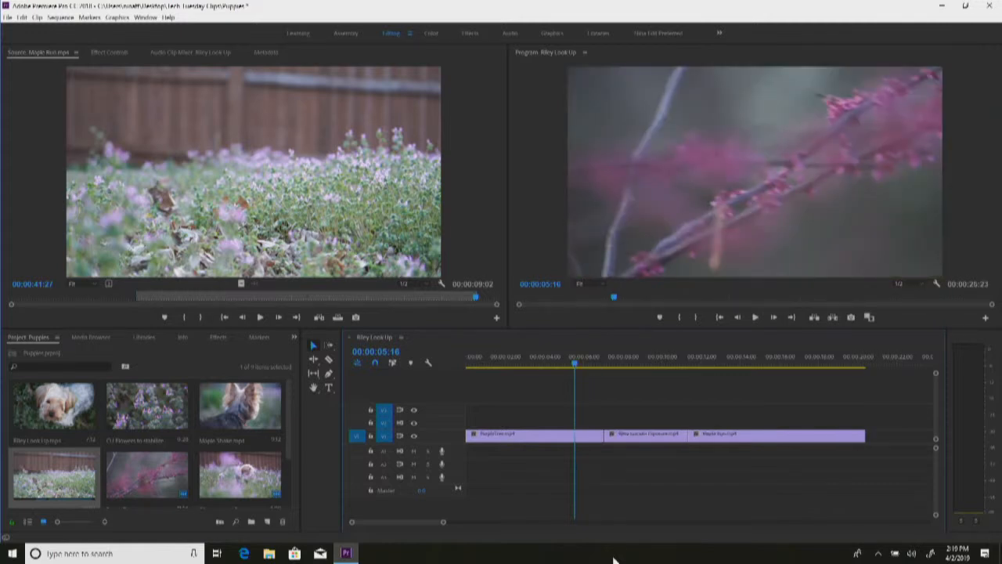
Mark the sequence from 00:00:05:16 to 00:00:07:02, extract that range to close the gap, and play back across the new cut
{"action": "key", "text": "i"}
{"action": "left_click_drag", "start_coordinate": [578, 360], "coordinate": [603, 364]}
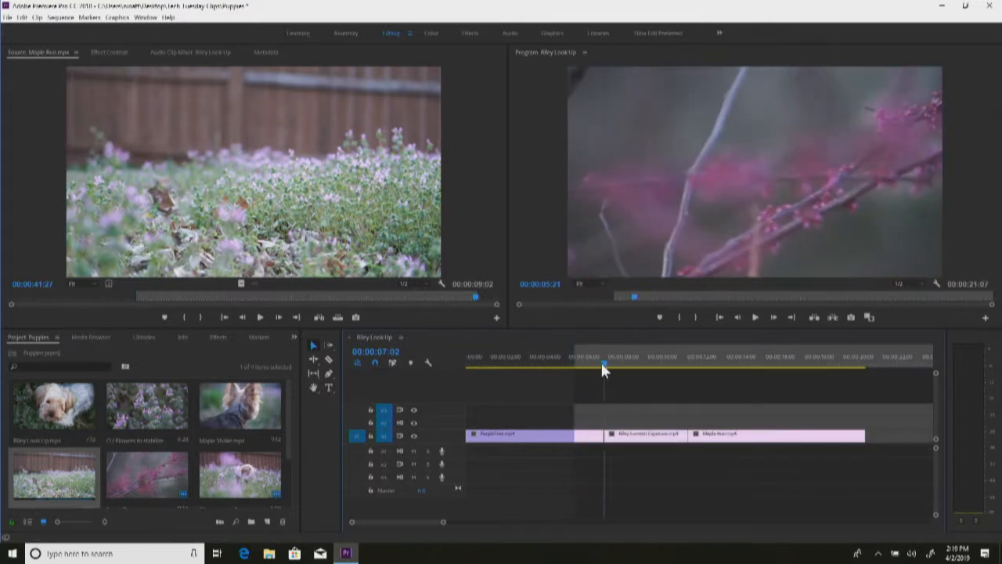
{"action": "key", "text": "o"}
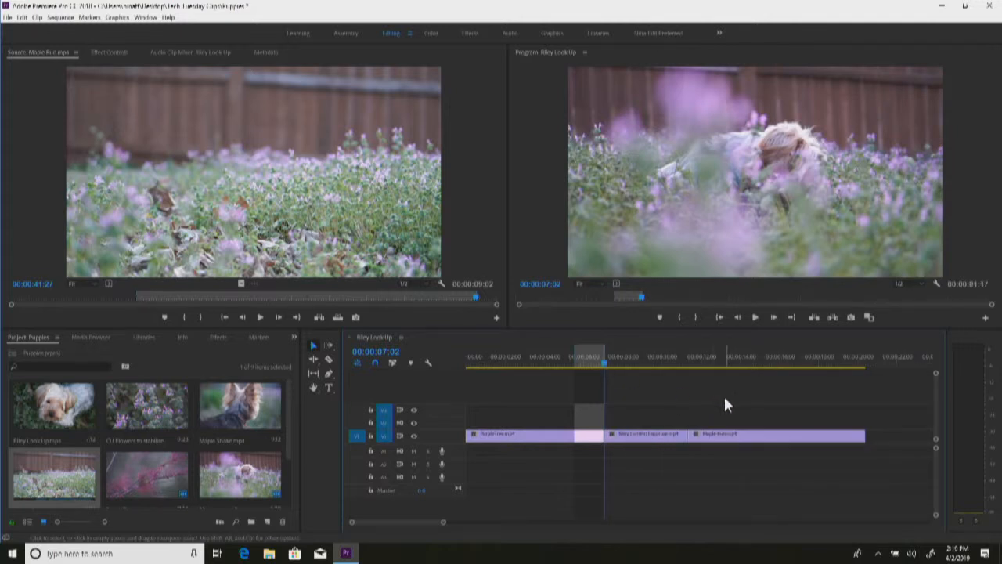
{"action": "key", "text": "apostrophe"}
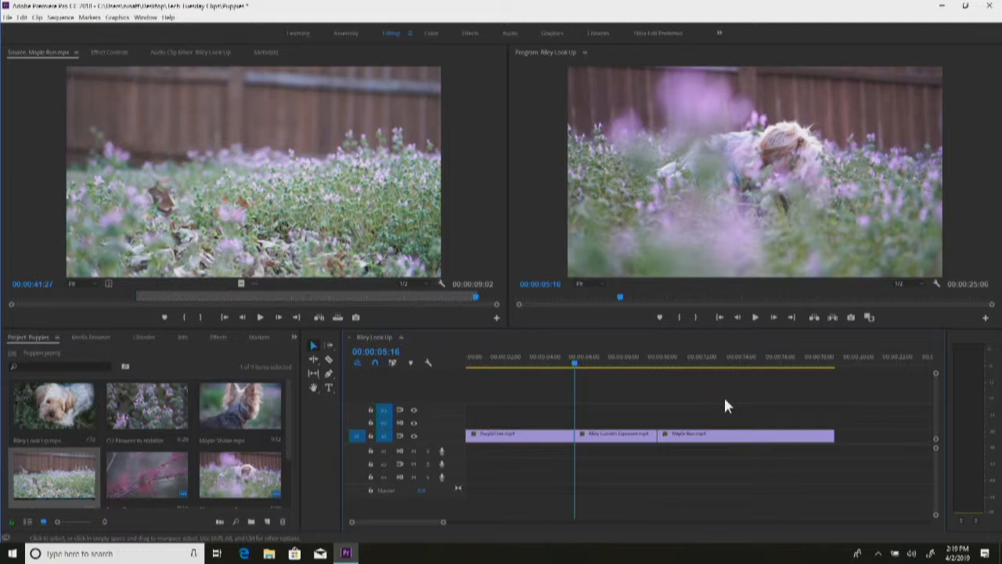
{"action": "mouse_move", "coordinate": [574, 353]}
{"action": "left_mouse_down"}
{"action": "mouse_move", "coordinate": [548, 350]}
{"action": "mouse_move", "coordinate": [569, 347]}
{"action": "left_mouse_up"}
{"action": "key", "text": "space"}
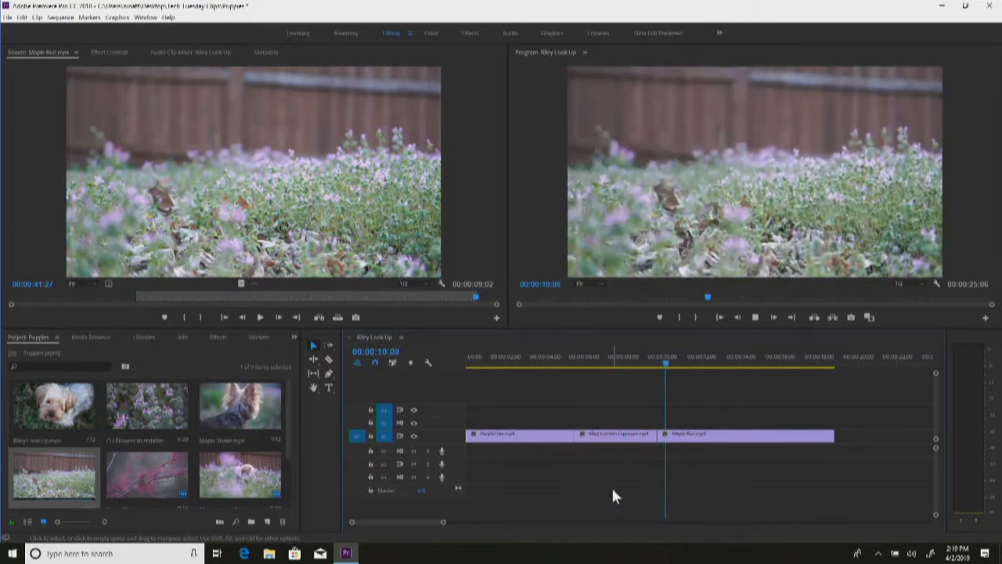
Trim about 4 seconds off the start of the Maple Run clip and move it back against the end of the preceding clip
{"action": "left_click_drag", "start_coordinate": [662, 439], "coordinate": [743, 439]}
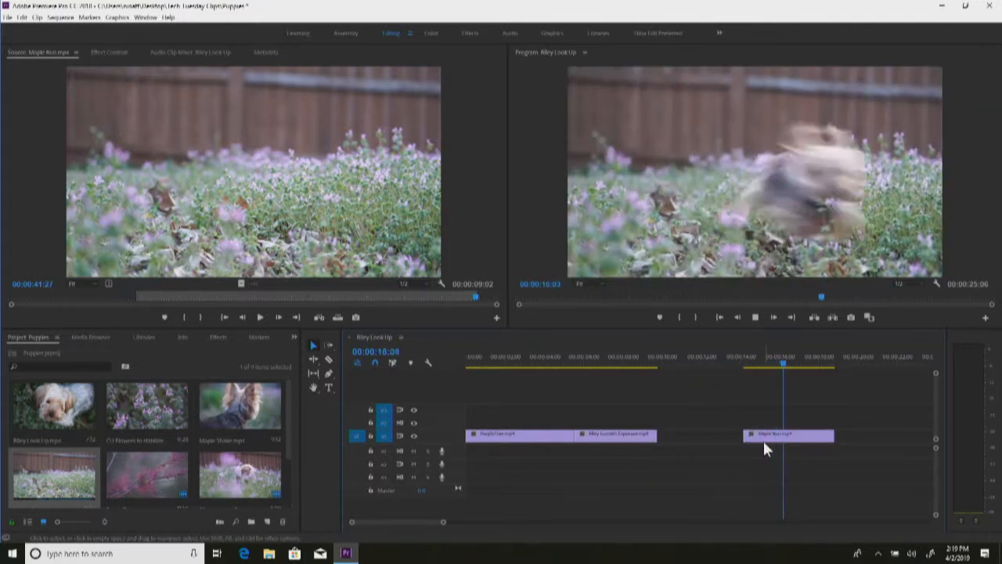
{"action": "left_click_drag", "start_coordinate": [765, 442], "coordinate": [684, 441]}
{"action": "left_click", "coordinate": [658, 349]}
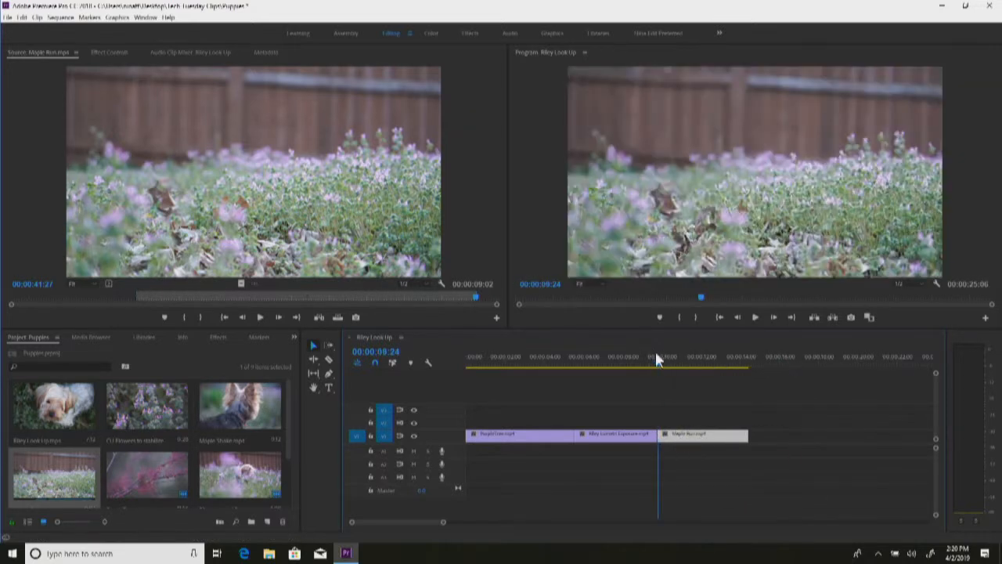
Add the CU Flowers to stabilize clip to V1, cut to about 2 seconds, directly before the Maple Run clip with no gaps
{"action": "left_click", "coordinate": [141, 415]}
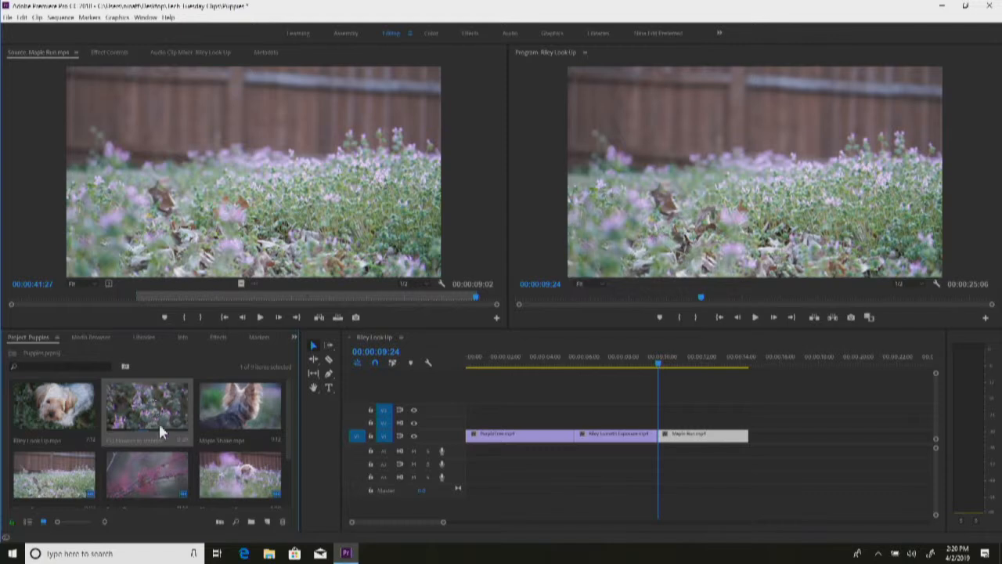
{"action": "left_click", "coordinate": [712, 354]}
{"action": "left_click_drag", "start_coordinate": [135, 420], "coordinate": [837, 444]}
{"action": "left_click_drag", "start_coordinate": [756, 436], "coordinate": [699, 434]}
{"action": "left_click_drag", "start_coordinate": [810, 441], "coordinate": [723, 441]}
Play back the sequence around the CU Flowers shot to review its camera movement and the cuts on both sides
{"action": "left_click", "coordinate": [654, 357]}
{"action": "key", "text": "space"}
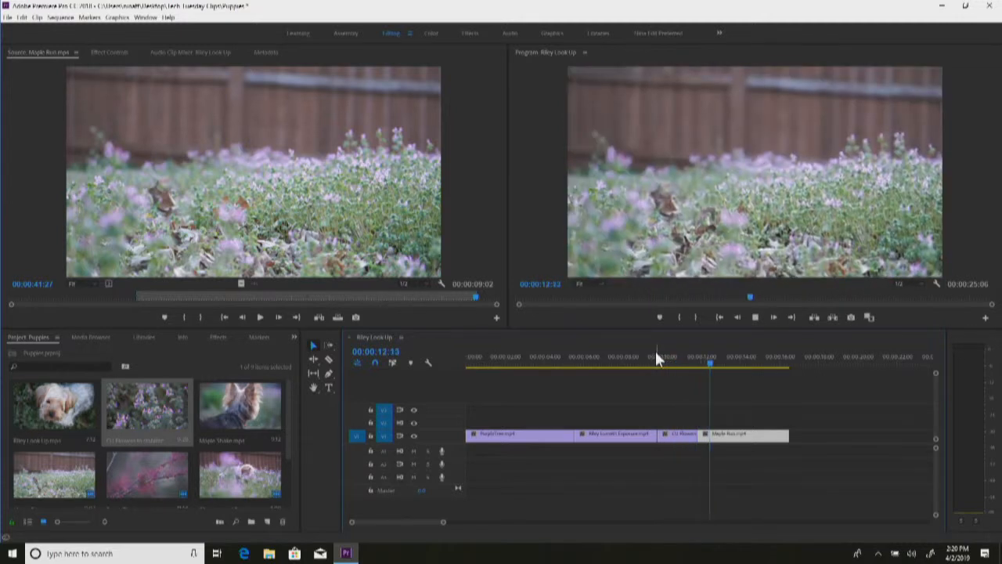
{"action": "key", "text": "space"}
{"action": "left_click", "coordinate": [623, 364]}
{"action": "left_click_drag", "start_coordinate": [622, 362], "coordinate": [618, 355]}
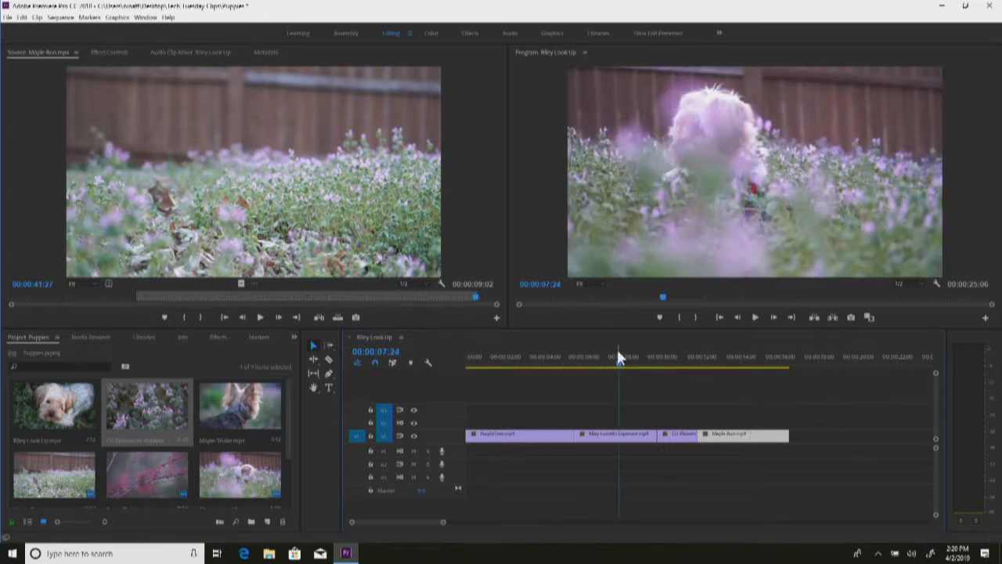
{"action": "left_click", "coordinate": [668, 358]}
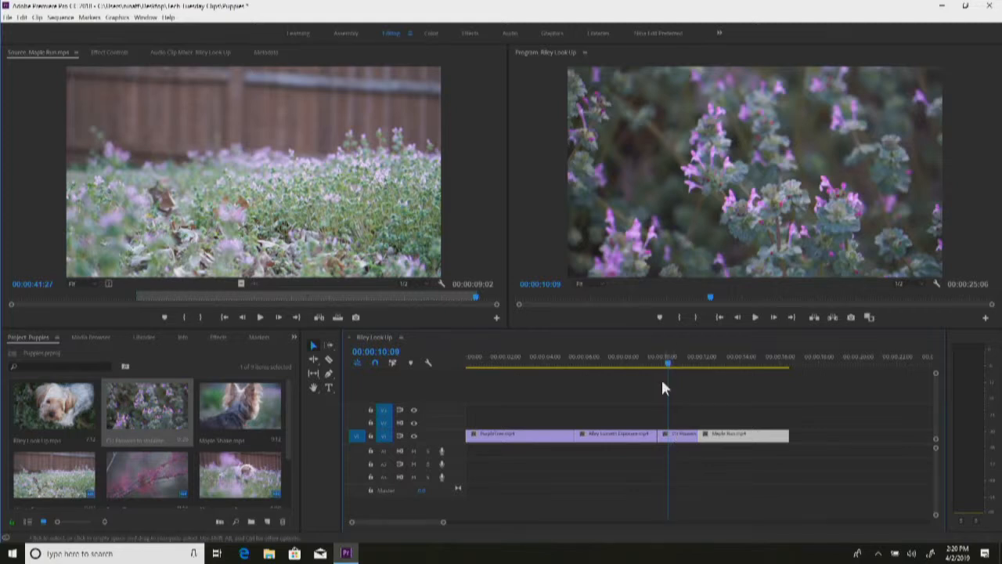
{"action": "left_click", "coordinate": [658, 357]}
{"action": "key", "text": "space"}
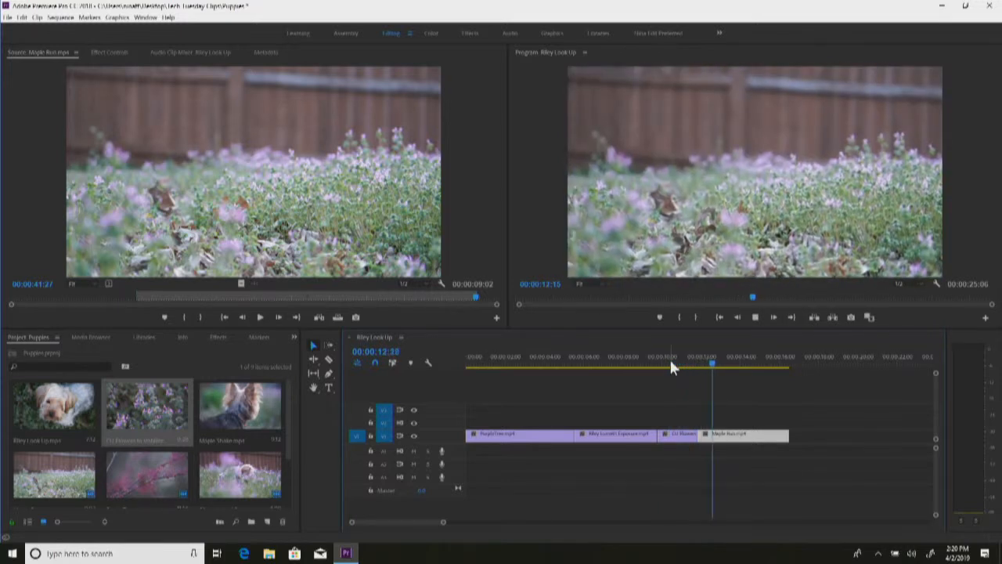
{"action": "left_click", "coordinate": [671, 364]}
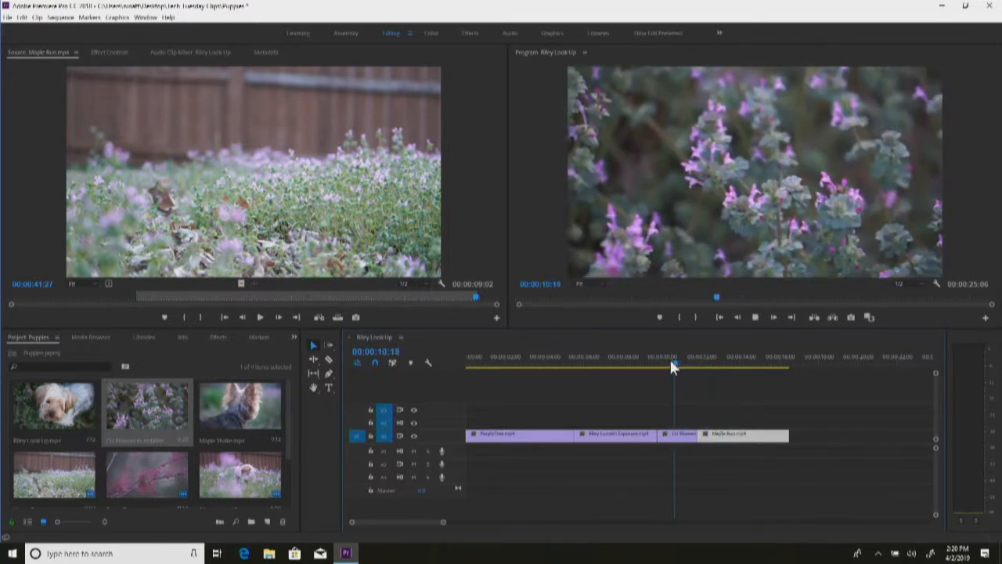
{"action": "key", "text": "space"}
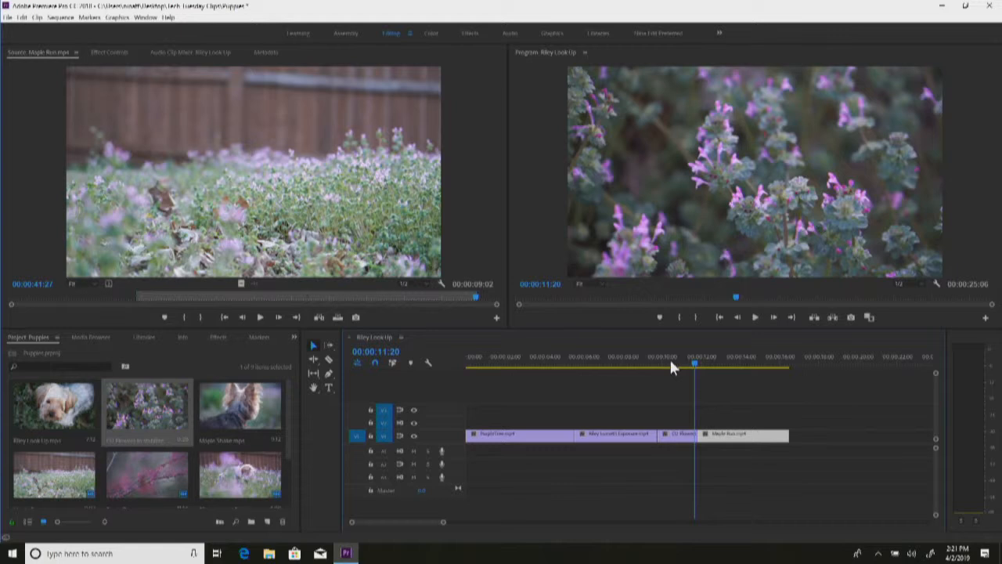
{"action": "left_click", "coordinate": [671, 366]}
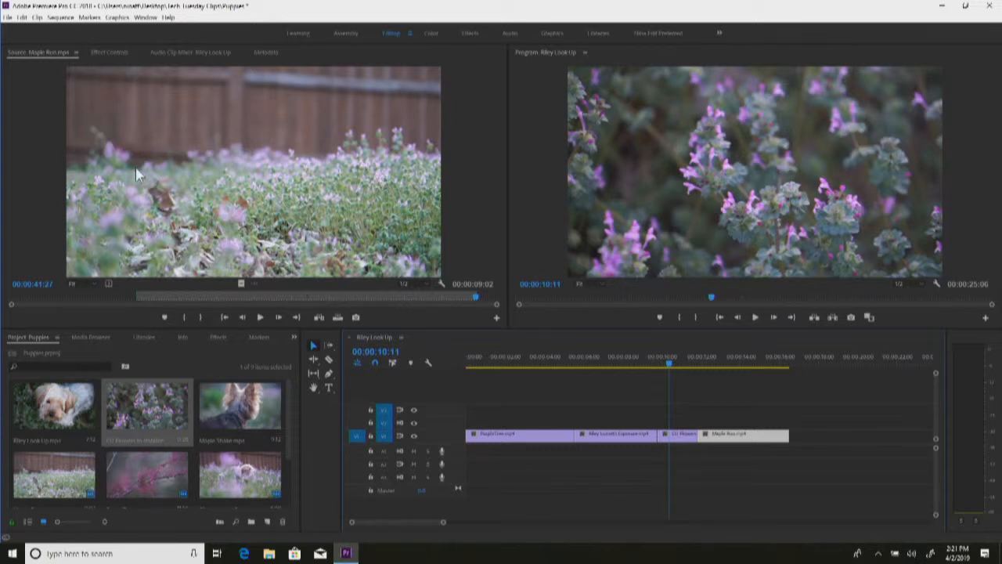
Show the effect controls of the CU Flowers clip with the playhead at 00:00:10:25, and enlarge the project clip thumbnails
{"action": "left_click", "coordinate": [109, 53]}
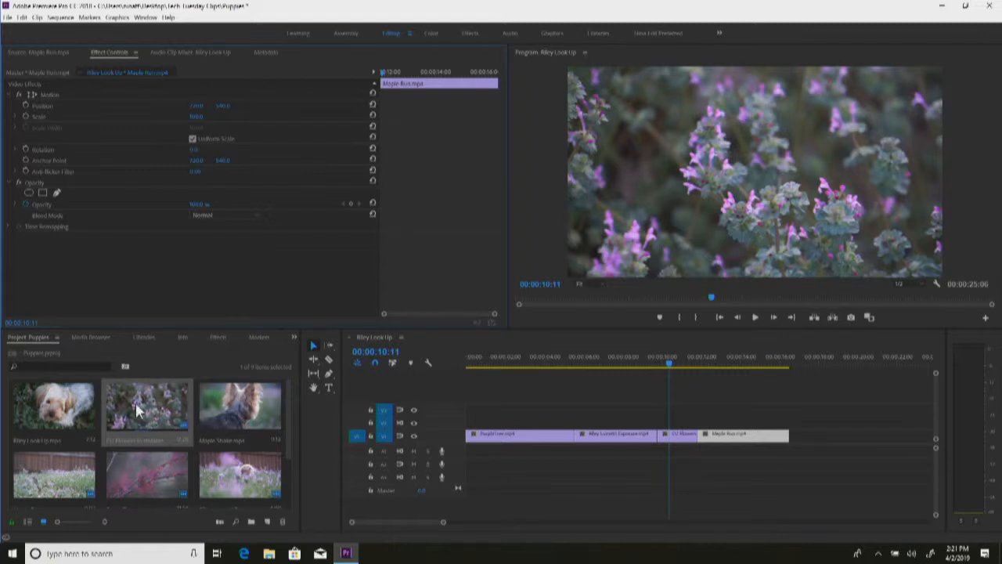
{"action": "left_click_drag", "start_coordinate": [58, 521], "coordinate": [74, 522]}
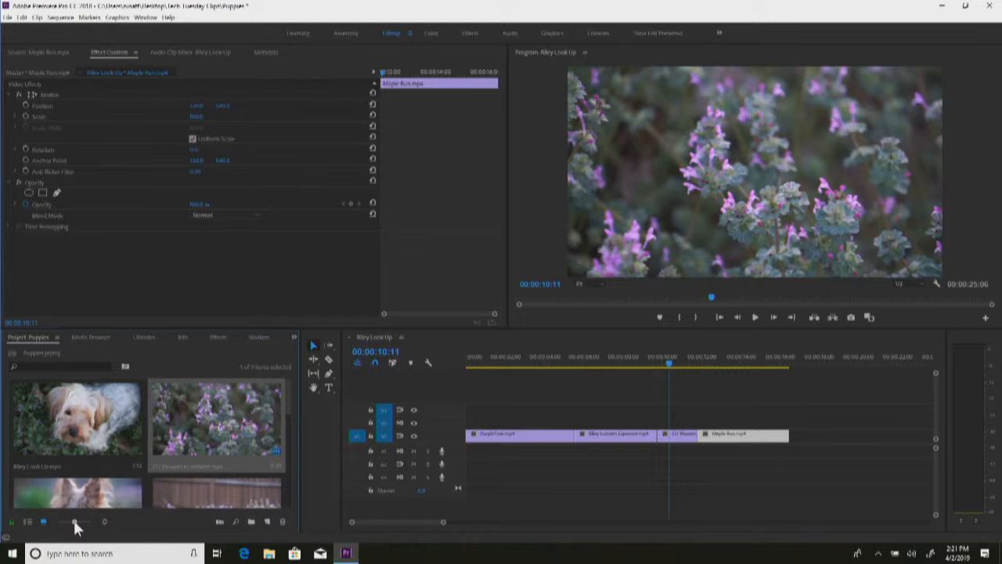
{"action": "left_click", "coordinate": [678, 437]}
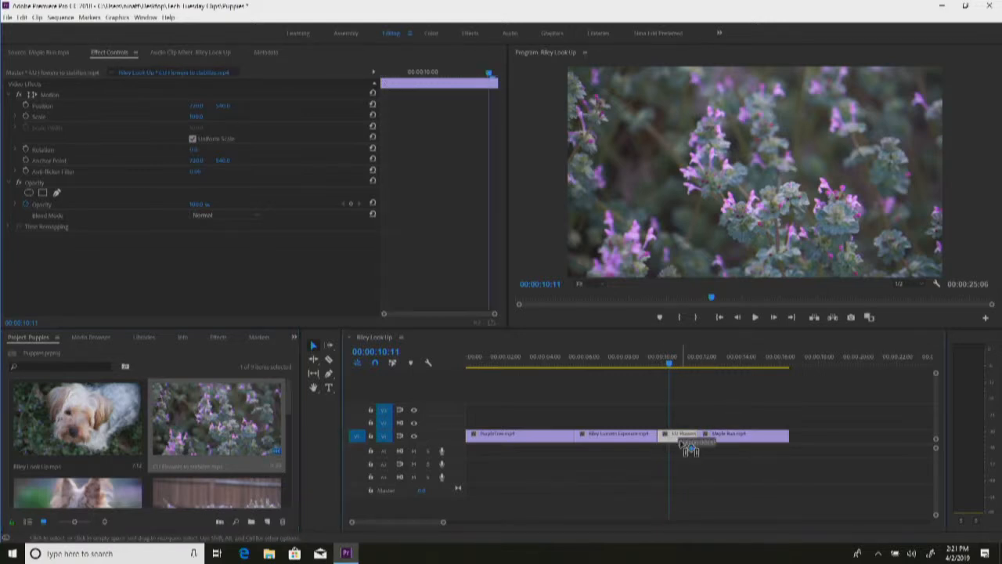
{"action": "left_click", "coordinate": [678, 362]}
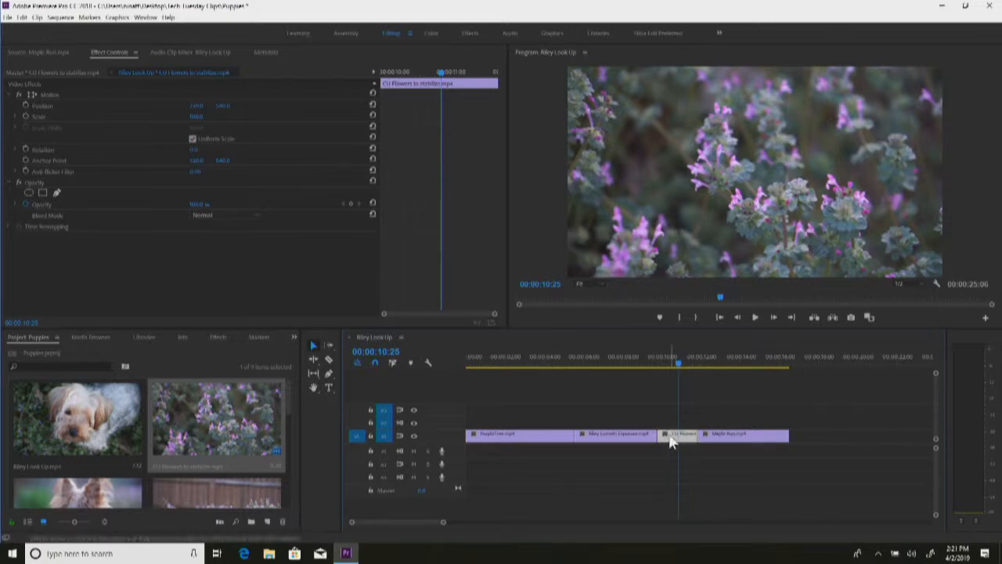
{"action": "left_click", "coordinate": [746, 442]}
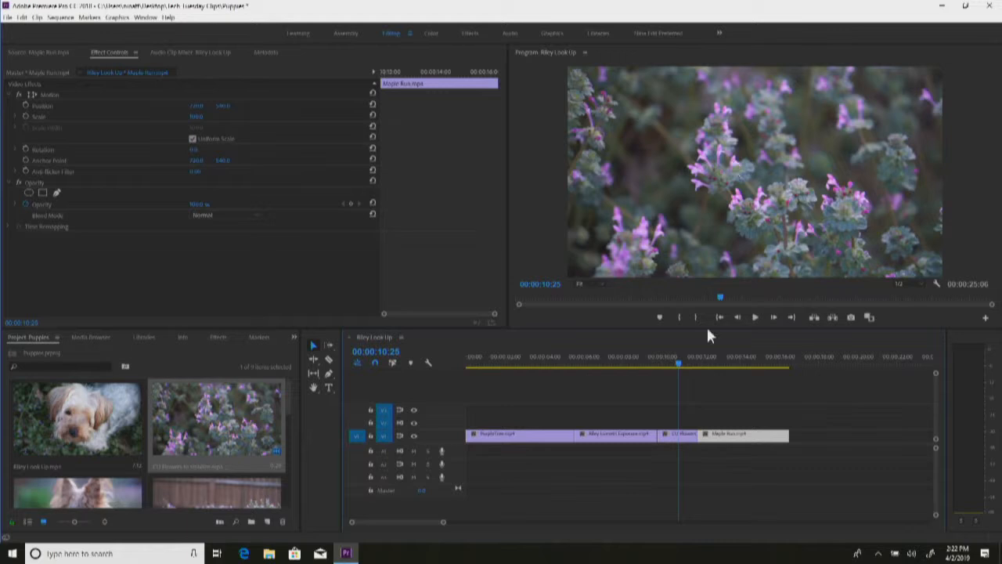
{"action": "left_click", "coordinate": [680, 436]}
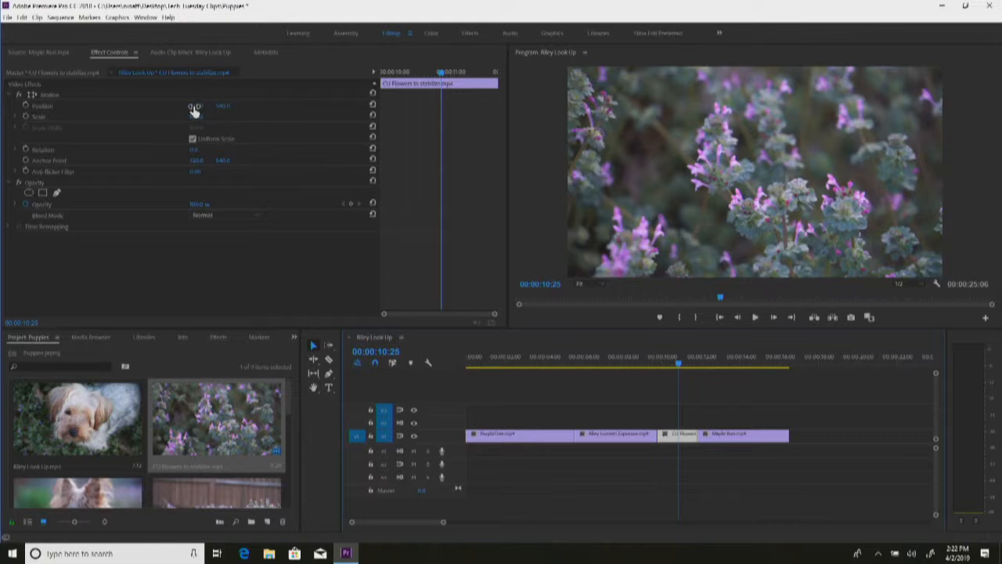
Try changing the horizontal position and the scale of the CU Flowers clip, undoing each change
{"action": "left_click_drag", "start_coordinate": [195, 106], "coordinate": [400, 107]}
{"action": "key", "text": "ctrl+z"}
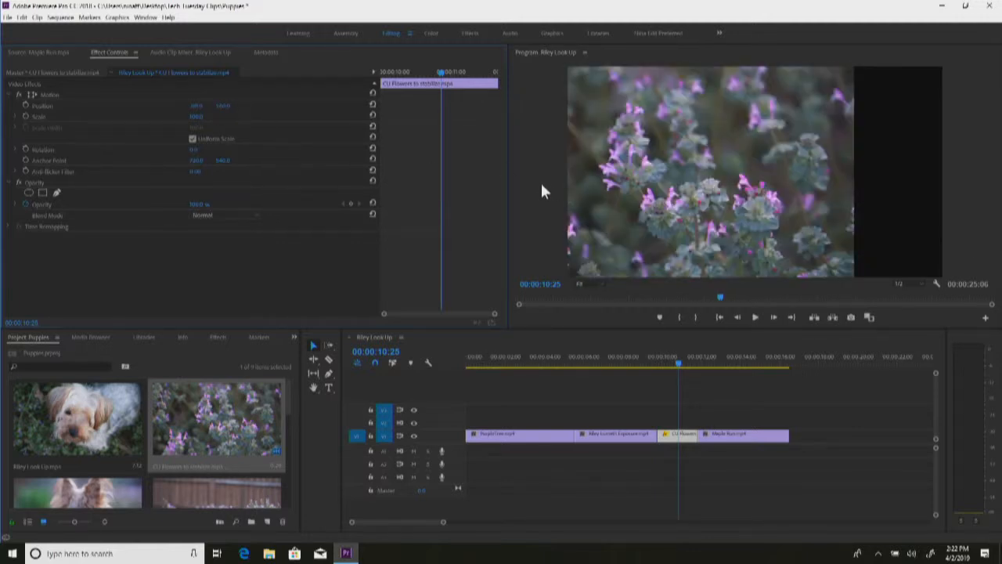
{"action": "key", "text": "ctrl+z"}
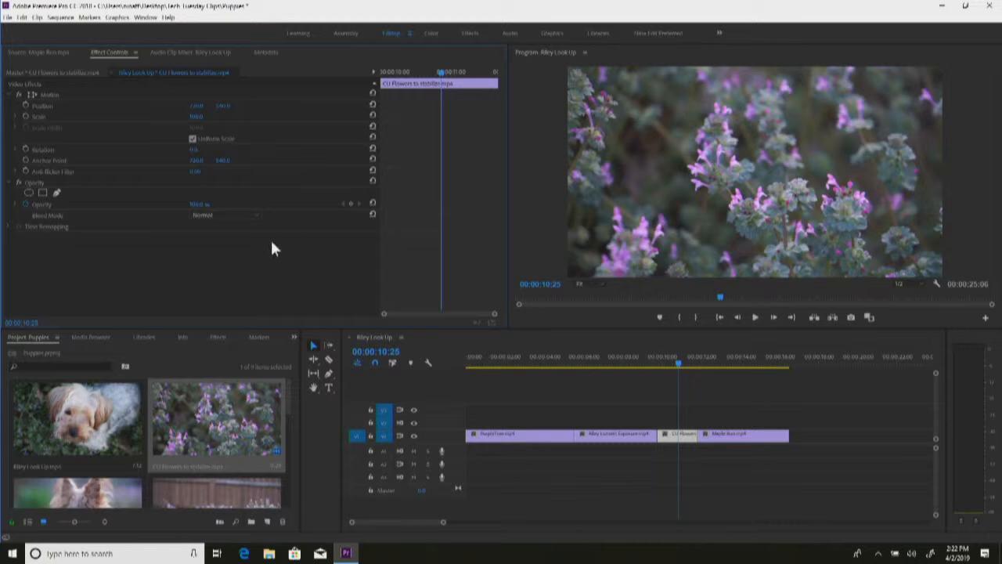
{"action": "left_click_drag", "start_coordinate": [198, 121], "coordinate": [143, 122]}
{"action": "key", "text": "ctrl+z"}
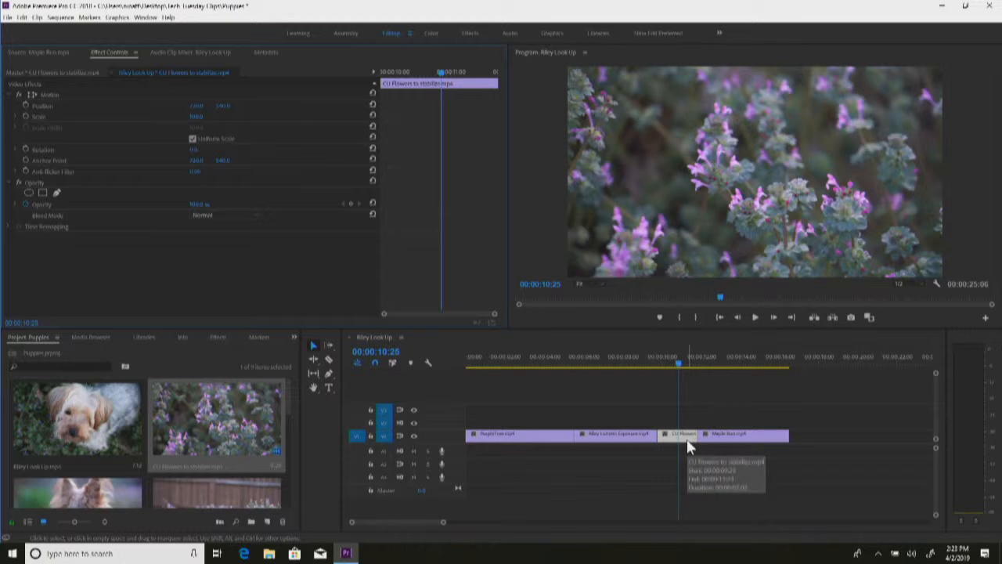
Try the CU Flowers clip on V2 above the start of Maple Run with lowered opacity, and undo both changes
{"action": "left_click_drag", "start_coordinate": [686, 439], "coordinate": [729, 423]}
{"action": "left_click", "coordinate": [721, 362]}
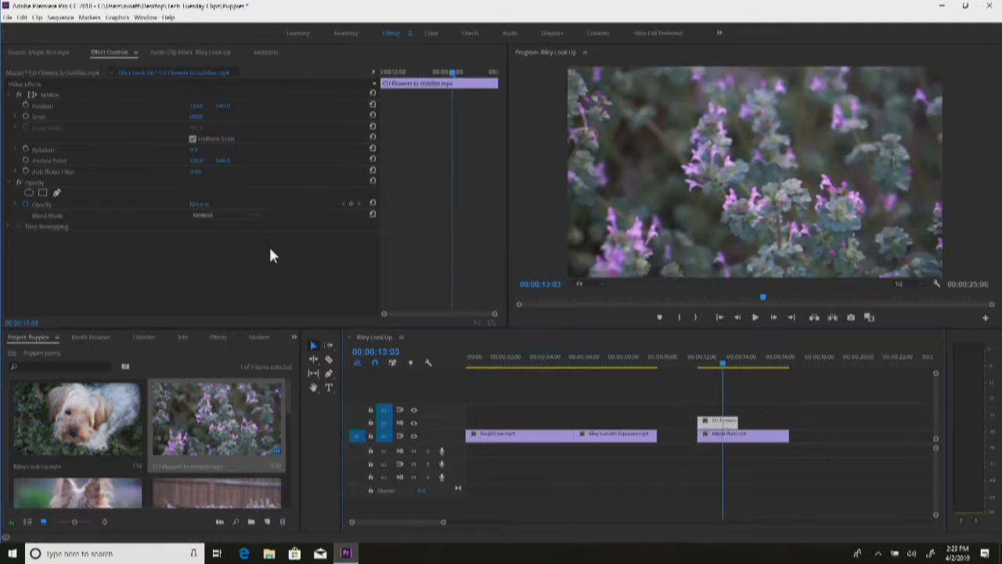
{"action": "left_click_drag", "start_coordinate": [200, 207], "coordinate": [137, 208]}
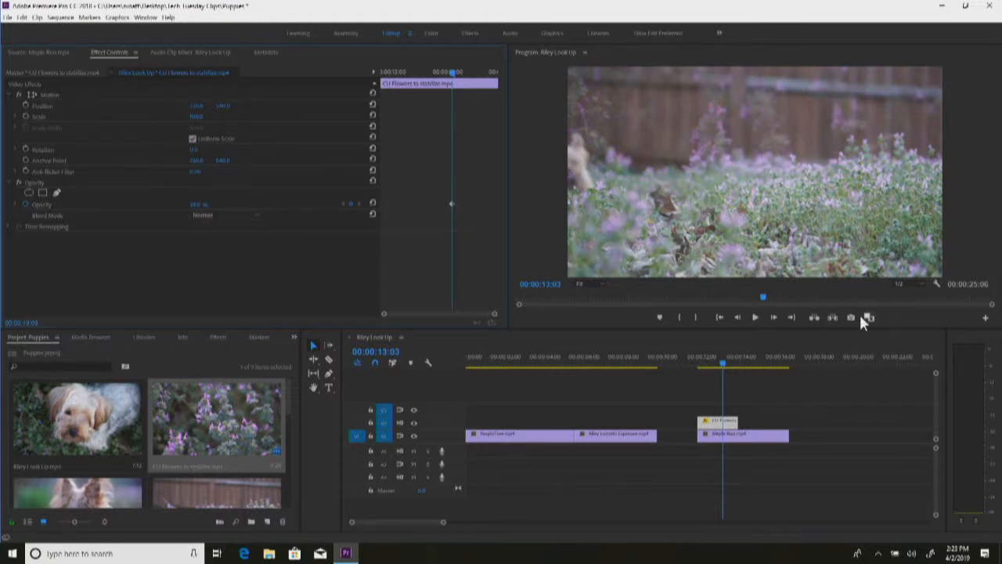
{"action": "key", "text": "ctrl+z"}
{"action": "key", "text": "ctrl+z"}
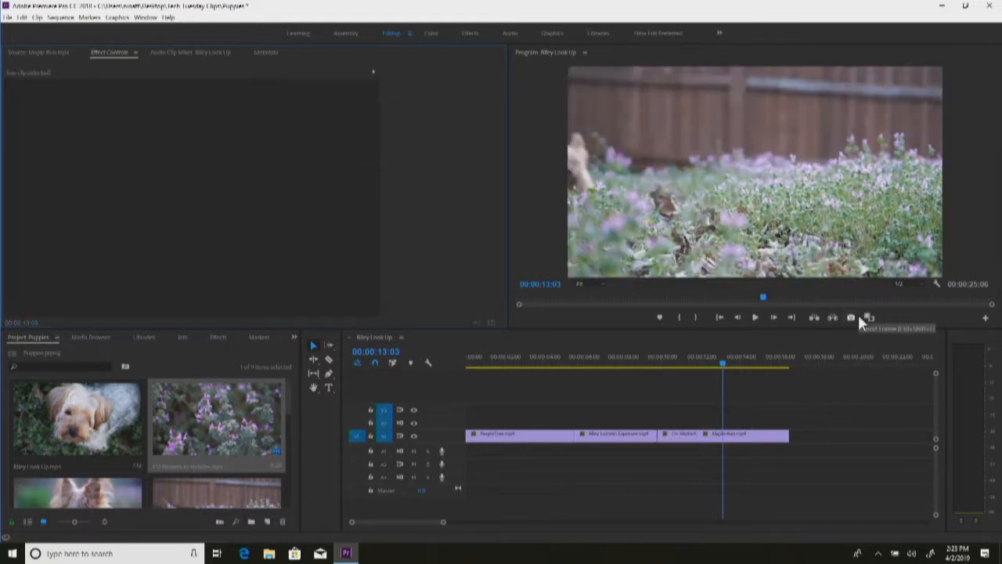
Select the CU Flowers clip with the playhead at 00:00:11:12 and bring up the list of available effects
{"action": "left_click", "coordinate": [690, 359]}
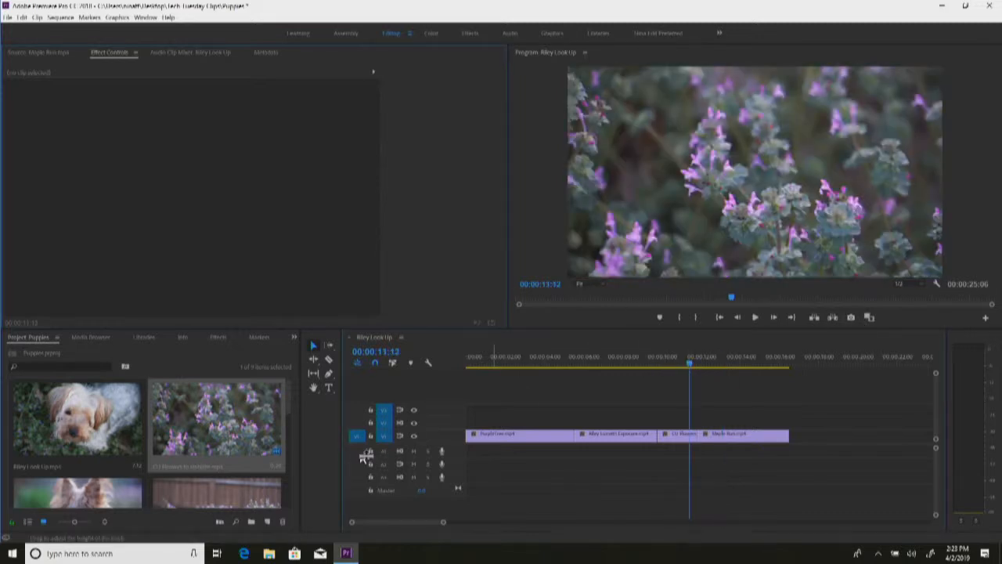
{"action": "left_click", "coordinate": [218, 337]}
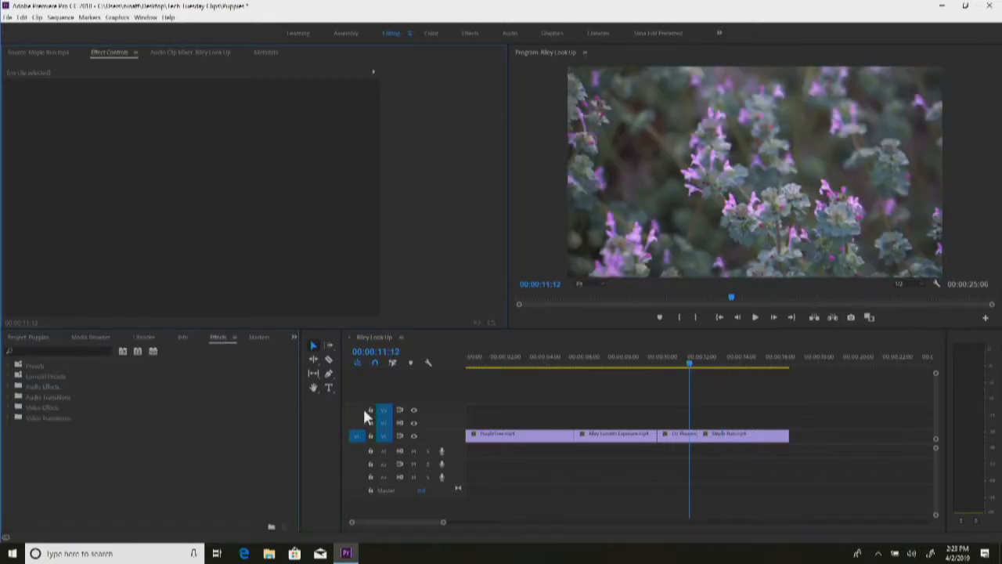
{"action": "left_click", "coordinate": [692, 436]}
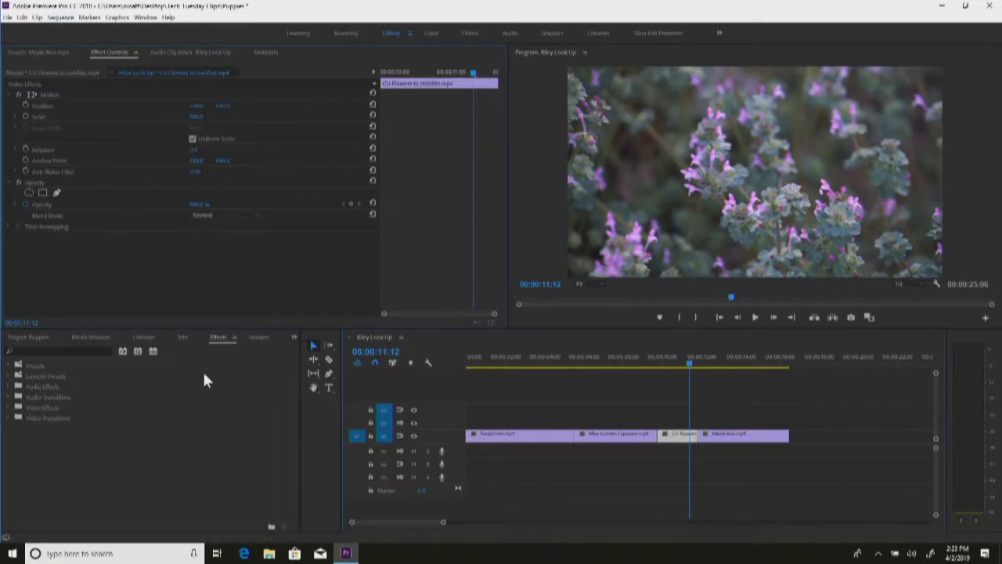
{"action": "left_click", "coordinate": [86, 351]}
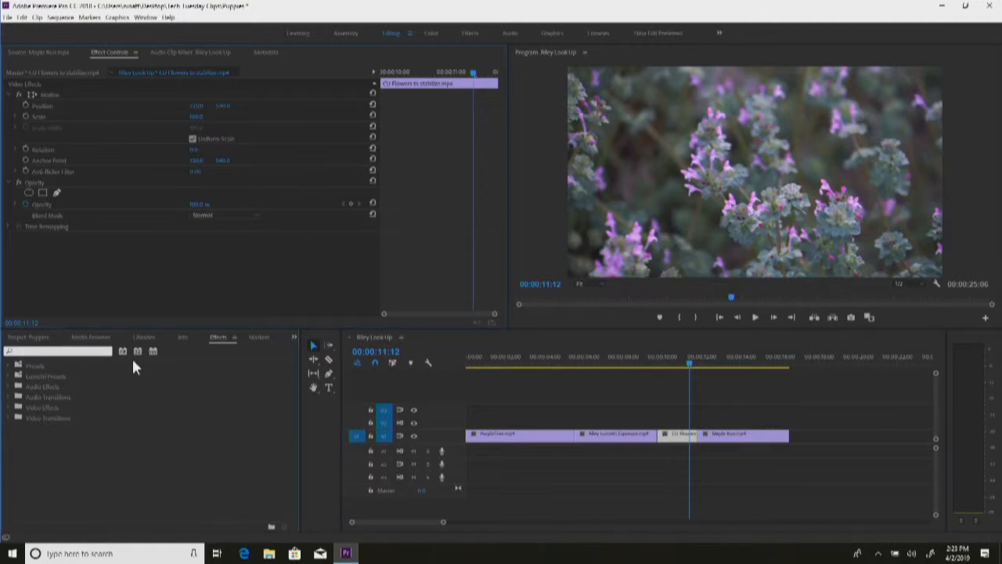
{"action": "left_click", "coordinate": [294, 337]}
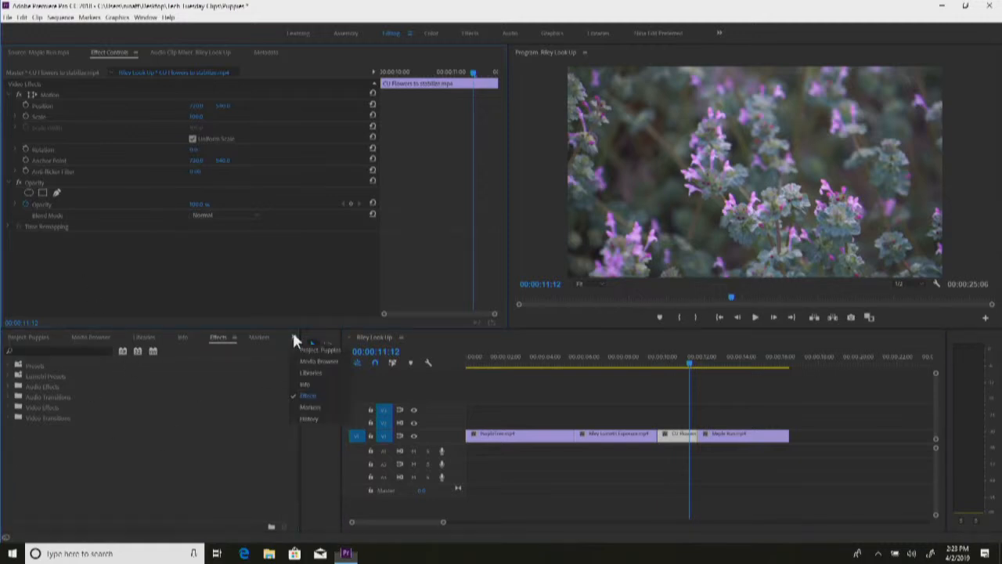
{"action": "left_click", "coordinate": [307, 349]}
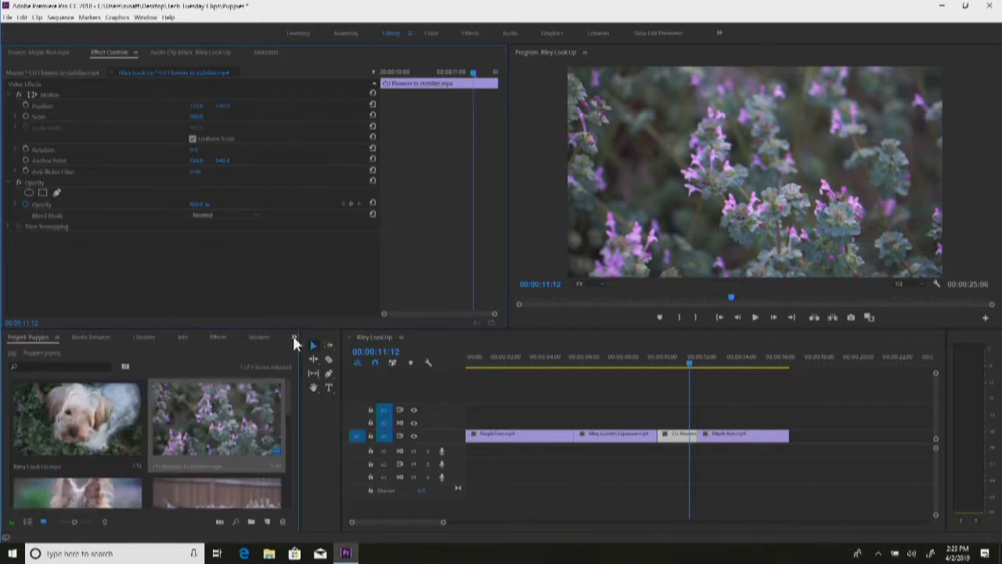
{"action": "left_click", "coordinate": [294, 339]}
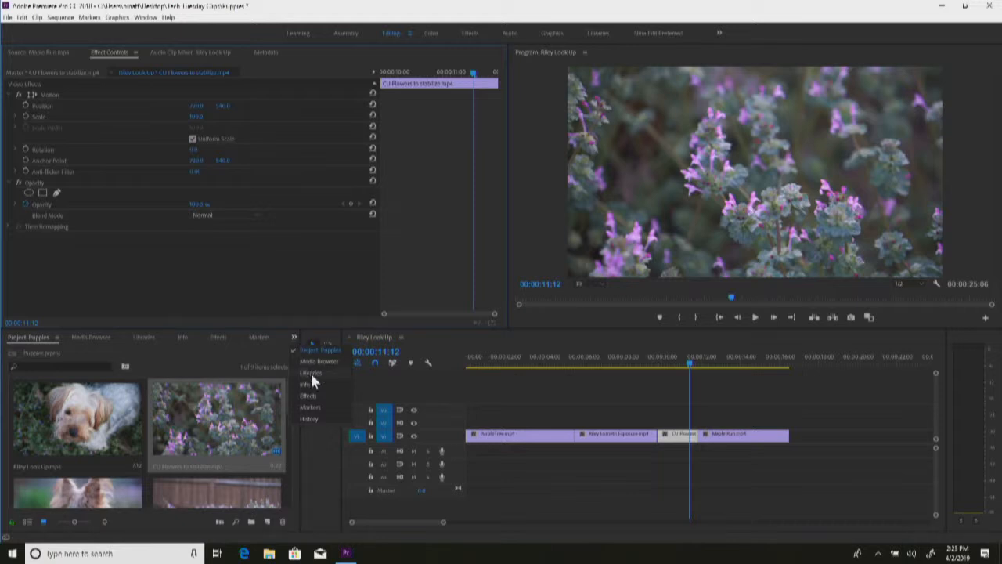
{"action": "left_click", "coordinate": [312, 396]}
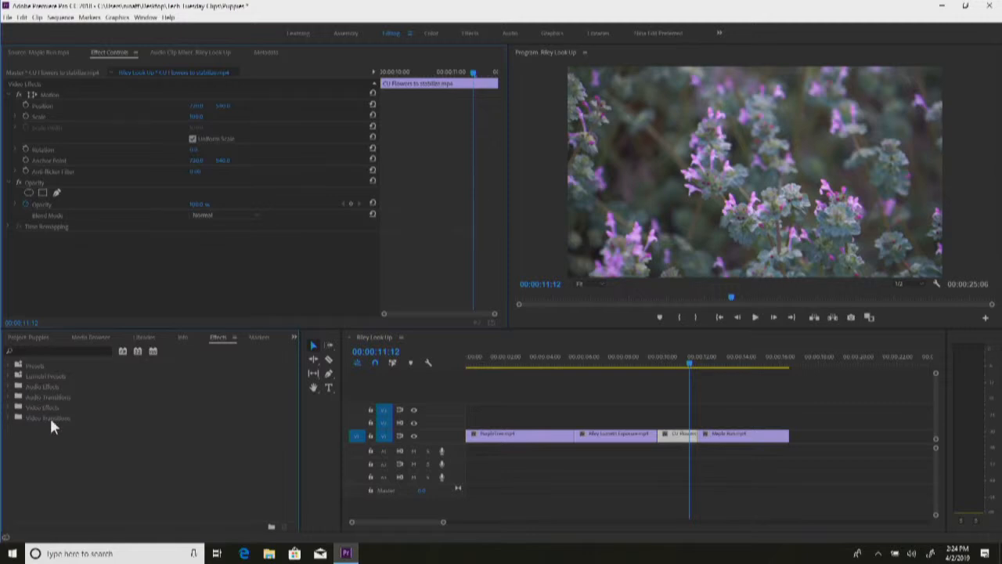
Expand the Video Effects category, search the effects for "warp", and clear the search
{"action": "left_click", "coordinate": [39, 397]}
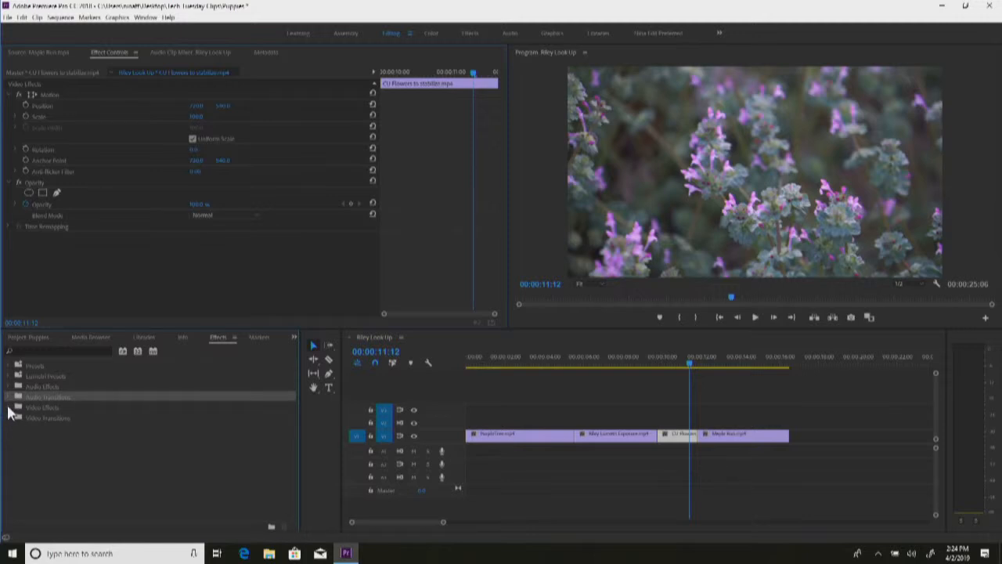
{"action": "left_click", "coordinate": [9, 407]}
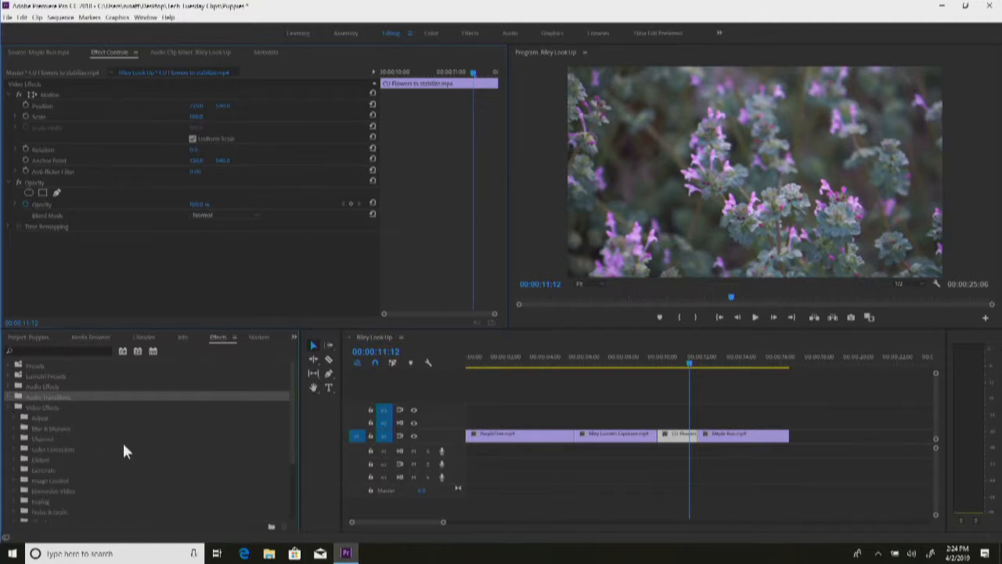
{"action": "left_click", "coordinate": [55, 351]}
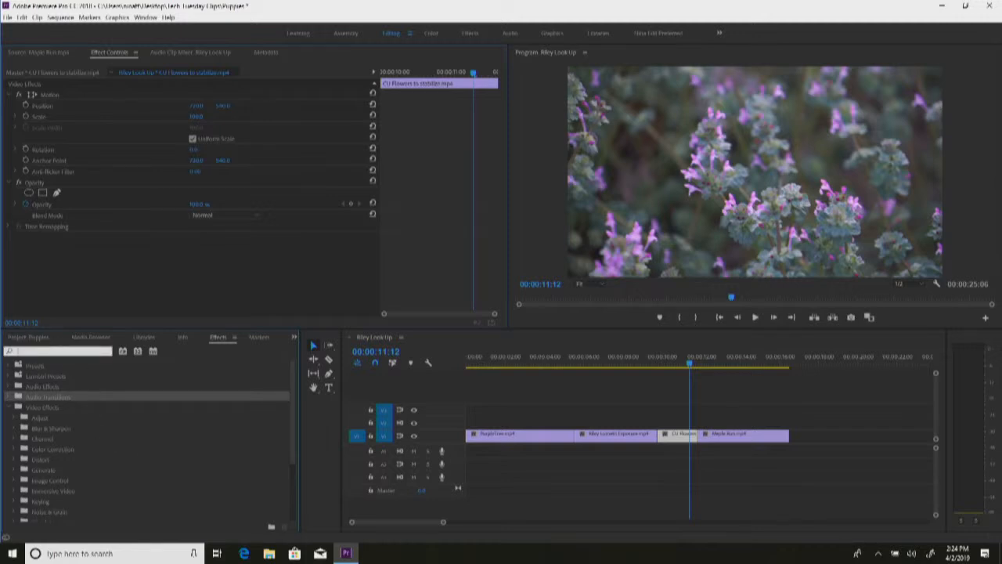
{"action": "type", "text": "warp"}
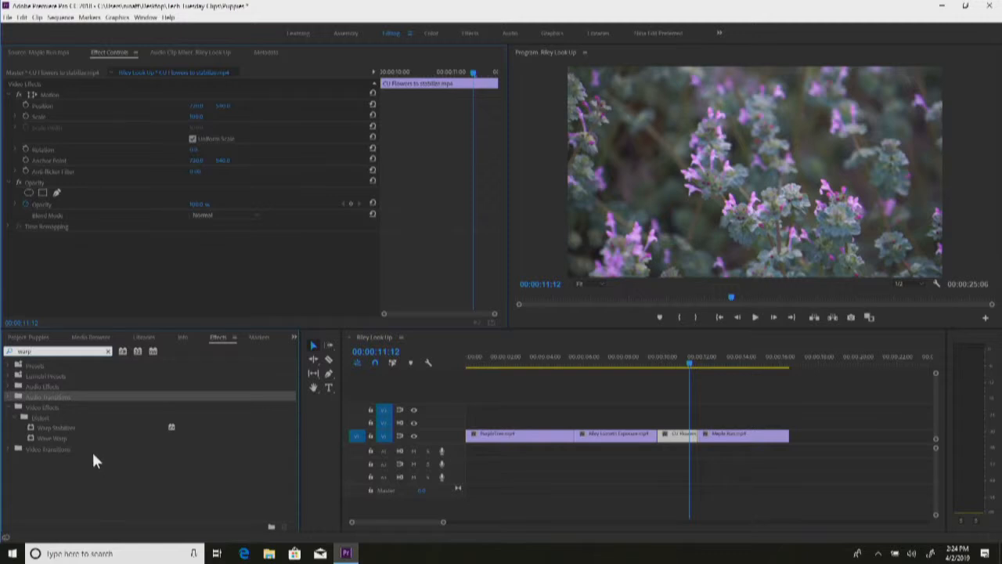
{"action": "left_click", "coordinate": [4, 351]}
{"action": "key", "text": "BackSpace"}
{"action": "left_click", "coordinate": [11, 408]}
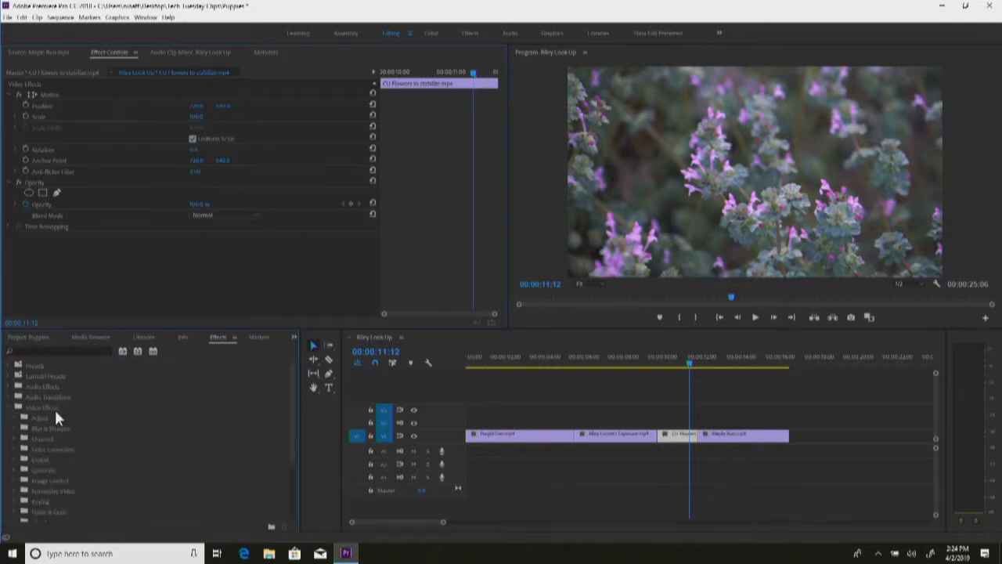
Apply the Warp Stabilizer from the Distort video effects to the CU Flowers clip on V1
{"action": "scroll", "coordinate": [123, 425], "scroll_direction": "down", "scroll_amount": 3}
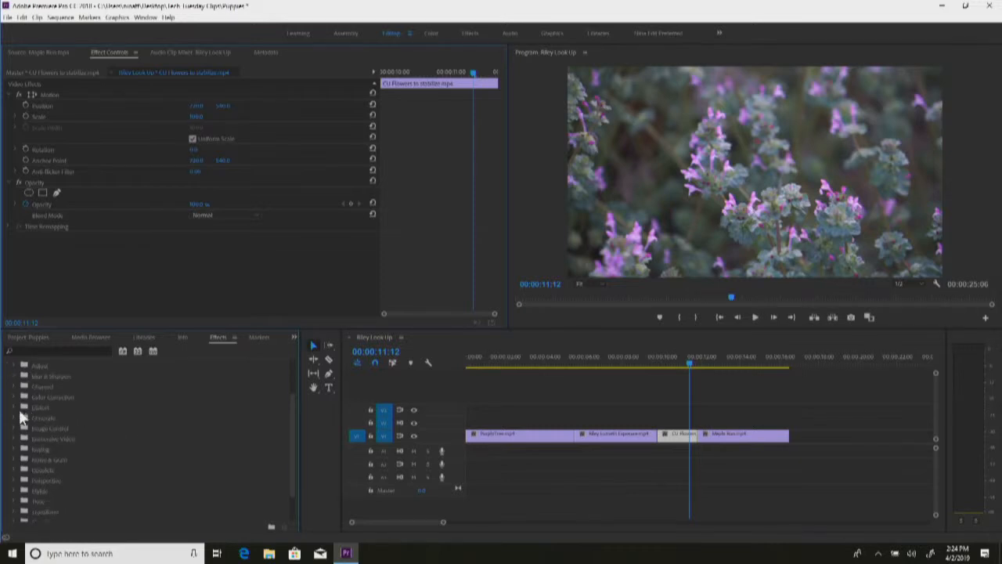
{"action": "left_click", "coordinate": [18, 410]}
{"action": "scroll", "coordinate": [181, 458], "scroll_direction": "down", "scroll_amount": 1}
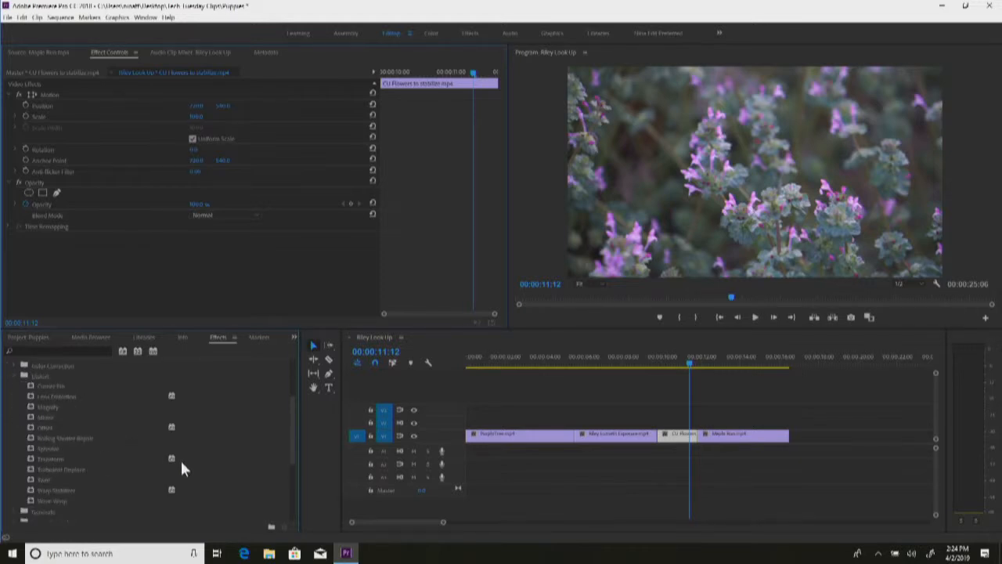
{"action": "left_click", "coordinate": [53, 487]}
{"action": "left_click_drag", "start_coordinate": [53, 487], "coordinate": [682, 437]}
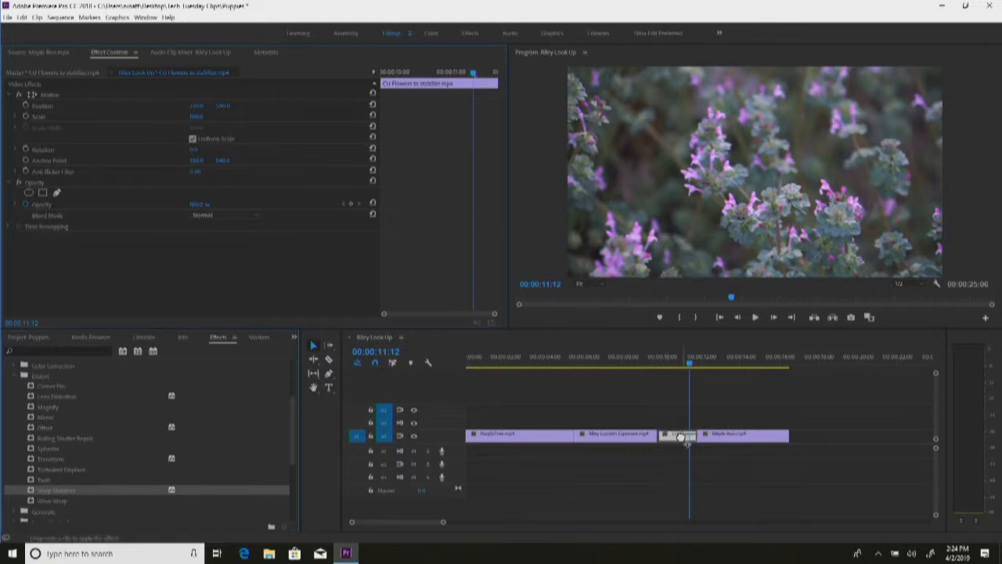
{"action": "left_click_drag", "start_coordinate": [681, 437], "coordinate": [682, 440]}
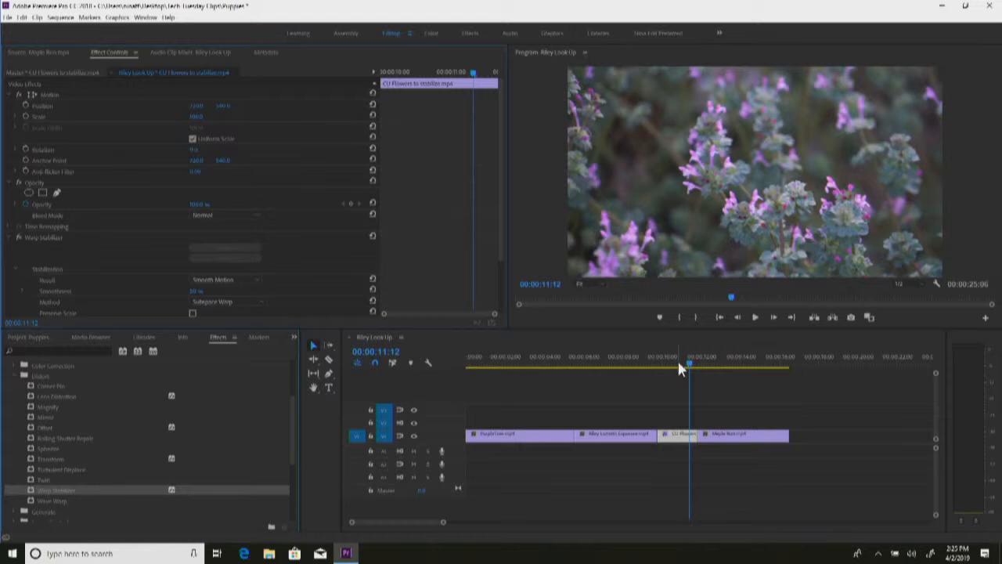
Place the playhead at 00:00:10:20 and review the Warp Stabilizer's Result options, keeping Smooth Motion
{"action": "left_click", "coordinate": [675, 366]}
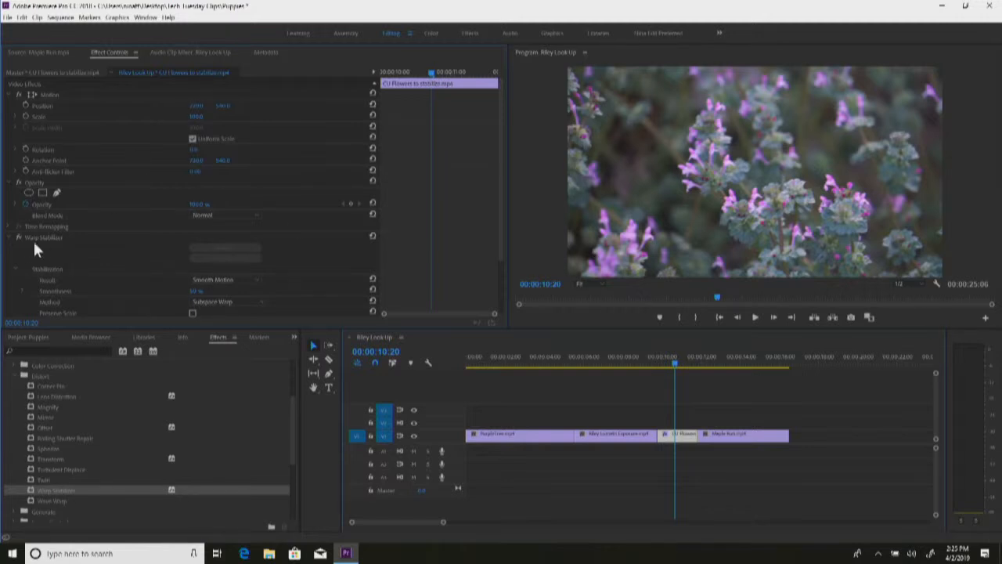
{"action": "scroll", "coordinate": [18, 262], "scroll_direction": "down", "scroll_amount": 1}
{"action": "scroll", "coordinate": [19, 289], "scroll_direction": "down", "scroll_amount": 1}
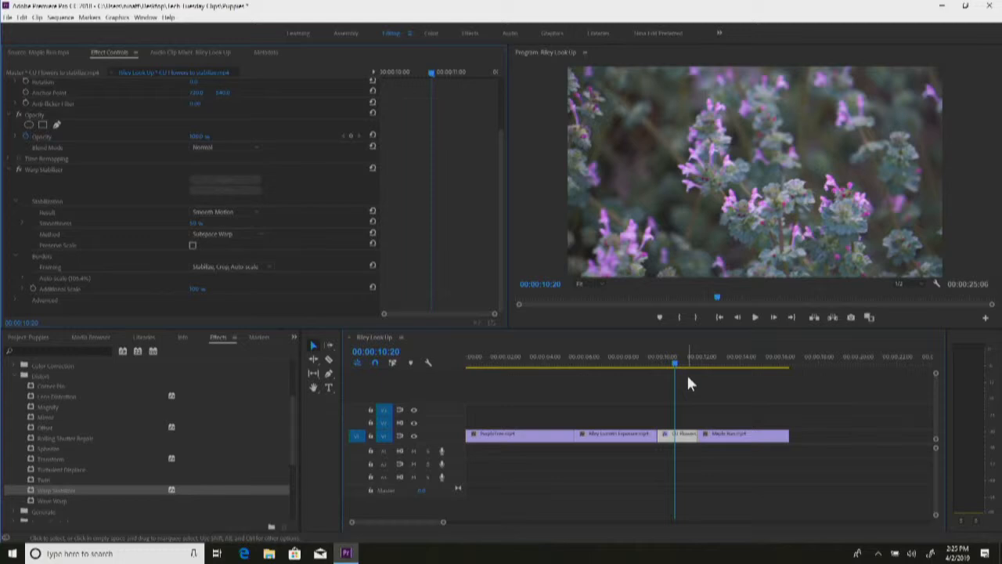
{"action": "left_click", "coordinate": [215, 213]}
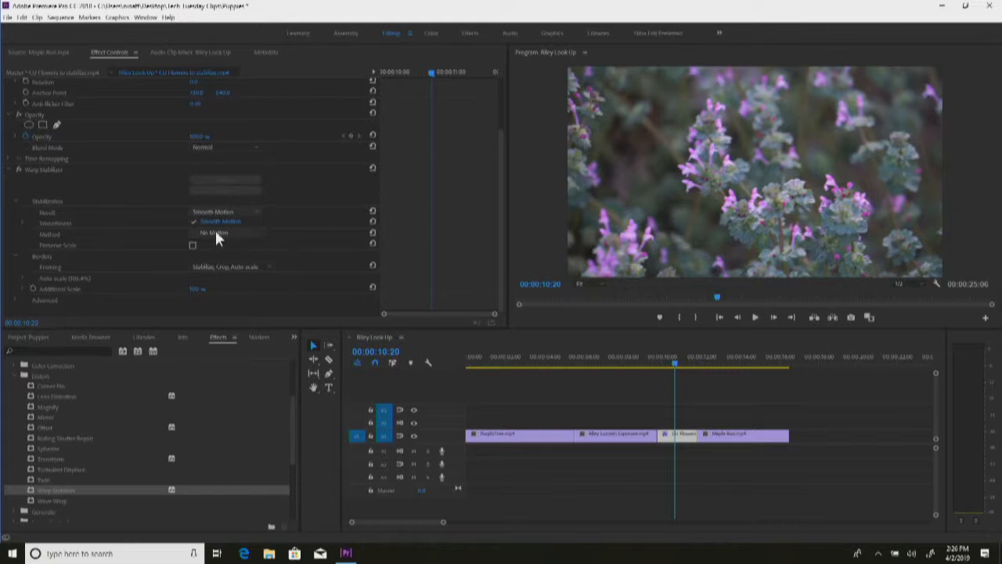
{"action": "left_click", "coordinate": [150, 220]}
{"action": "left_click", "coordinate": [210, 212]}
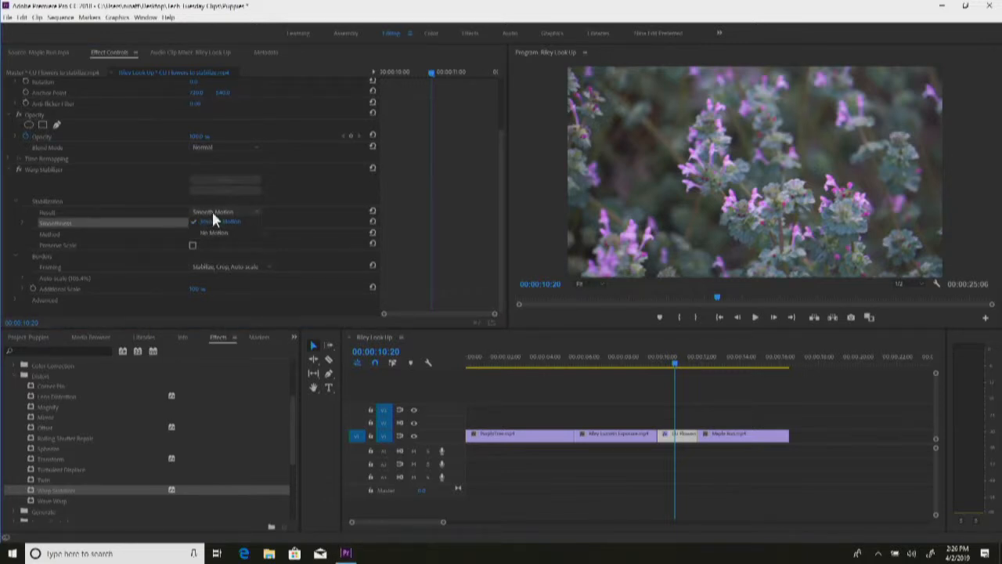
{"action": "left_click", "coordinate": [209, 220]}
{"action": "left_click", "coordinate": [303, 214]}
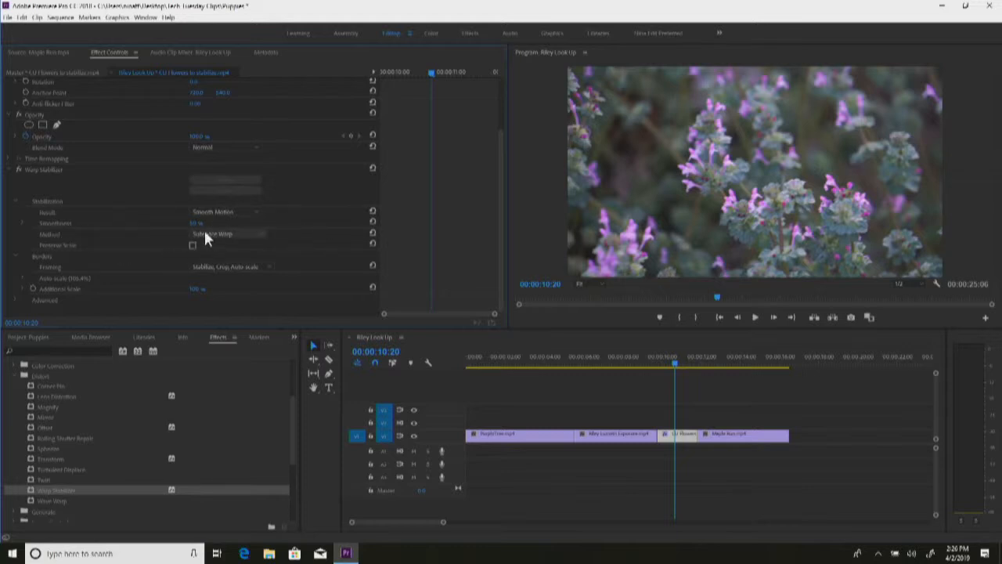
Try the Position, Scale, Rotation stabilization method and play the CU Flowers clip, toggling the Warp Stabilizer to compare
{"action": "left_click_drag", "start_coordinate": [202, 225], "coordinate": [191, 226]}
{"action": "left_click", "coordinate": [241, 234]}
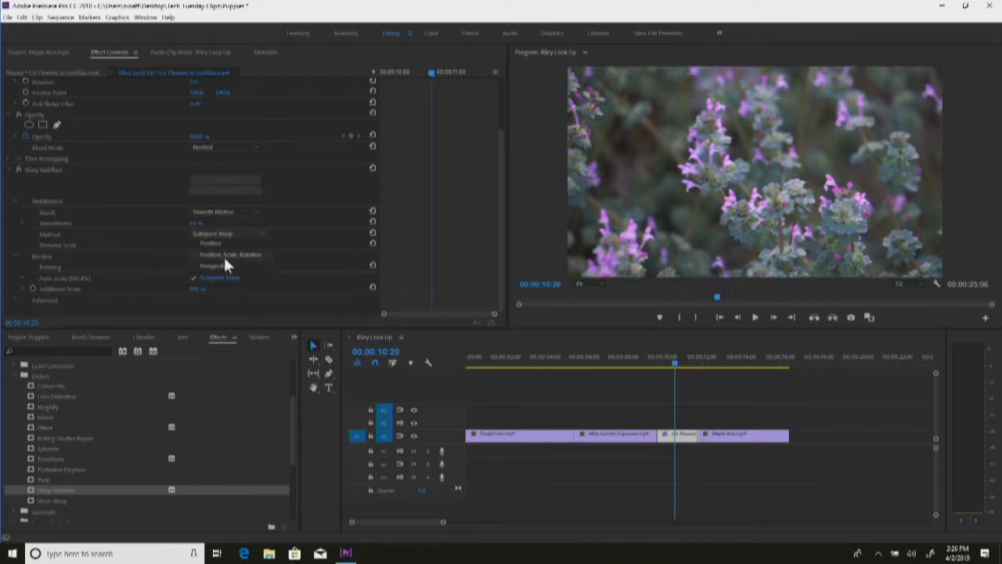
{"action": "left_click", "coordinate": [223, 254]}
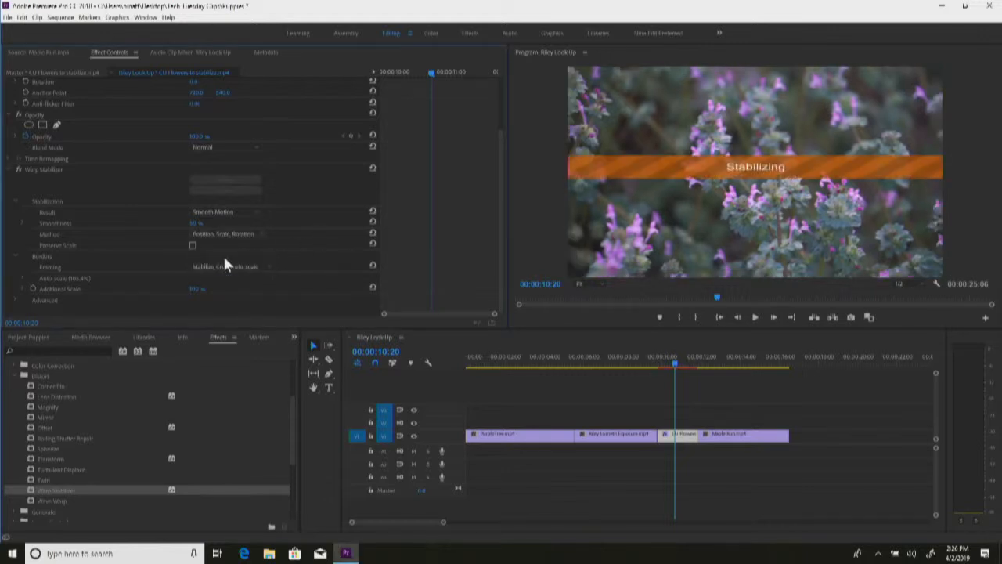
{"action": "left_click", "coordinate": [664, 361]}
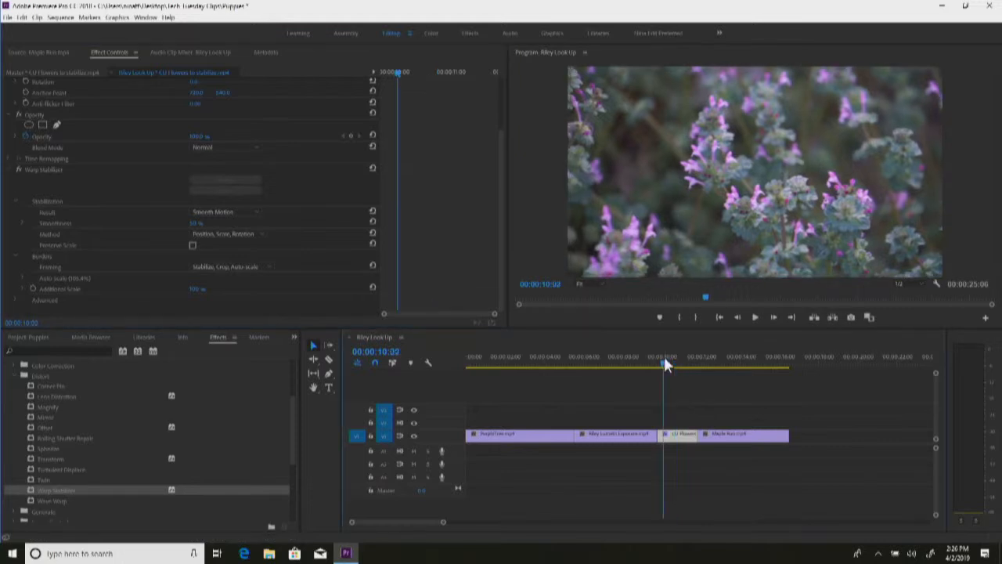
{"action": "left_click", "coordinate": [19, 170]}
{"action": "key", "text": "space"}
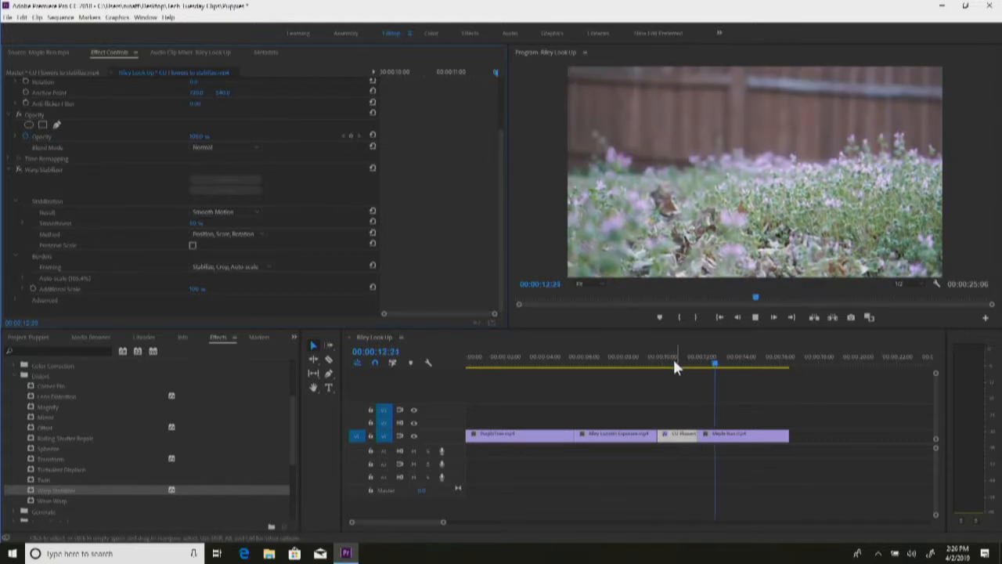
{"action": "left_click", "coordinate": [673, 358]}
Move the Maple Run clip to start at about 00:00:14:00 and extend the end of CU Flowers to about 00:00:13:00
{"action": "left_click_drag", "start_coordinate": [734, 436], "coordinate": [776, 440]}
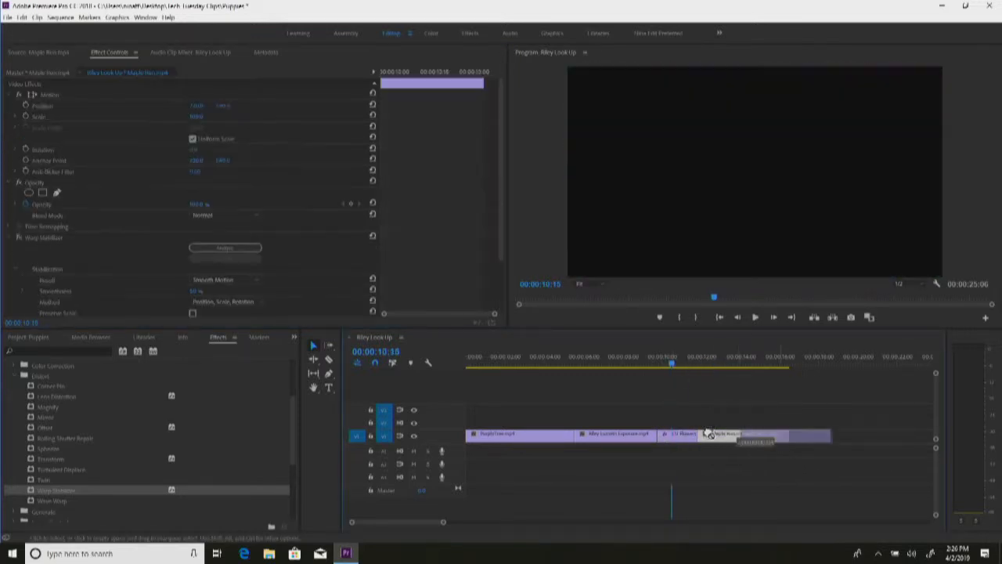
{"action": "left_click_drag", "start_coordinate": [698, 437], "coordinate": [721, 436]}
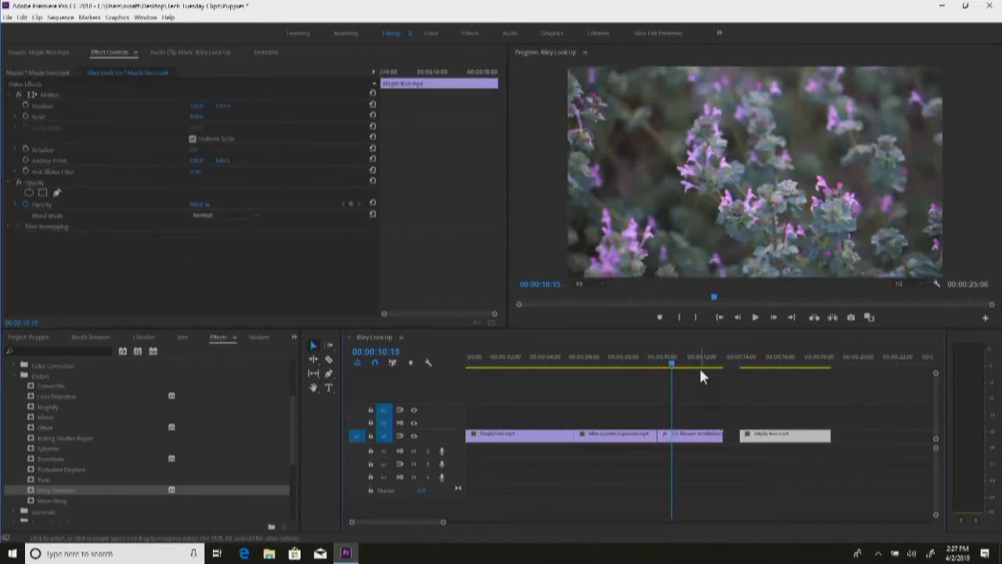
{"action": "left_click", "coordinate": [691, 358]}
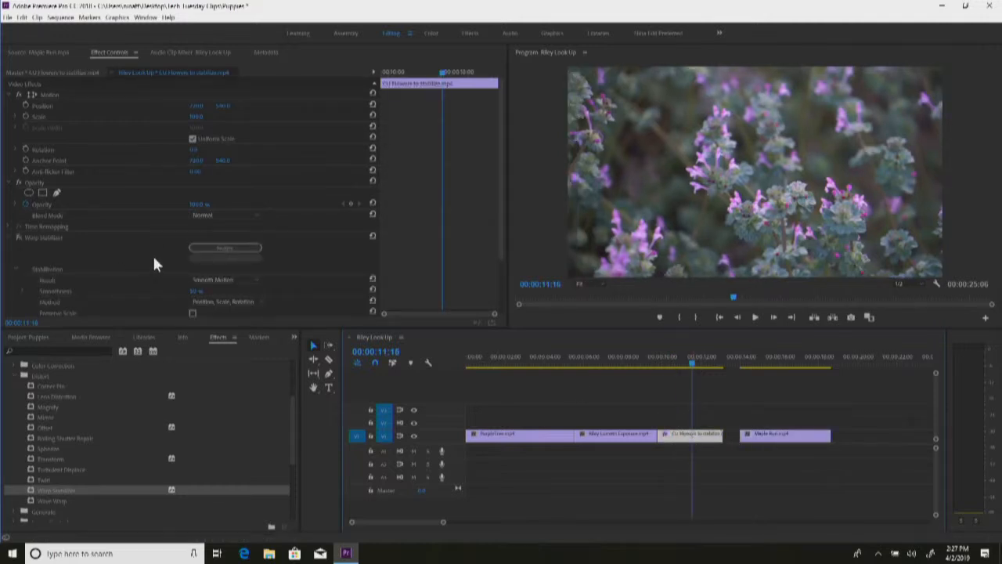
Review the stabilization methods, keep Position, Scale, Rotation, and play the lengthened CU Flowers clip
{"action": "scroll", "coordinate": [144, 266], "scroll_direction": "down", "scroll_amount": 2}
{"action": "scroll", "coordinate": [143, 263], "scroll_direction": "down", "scroll_amount": 1}
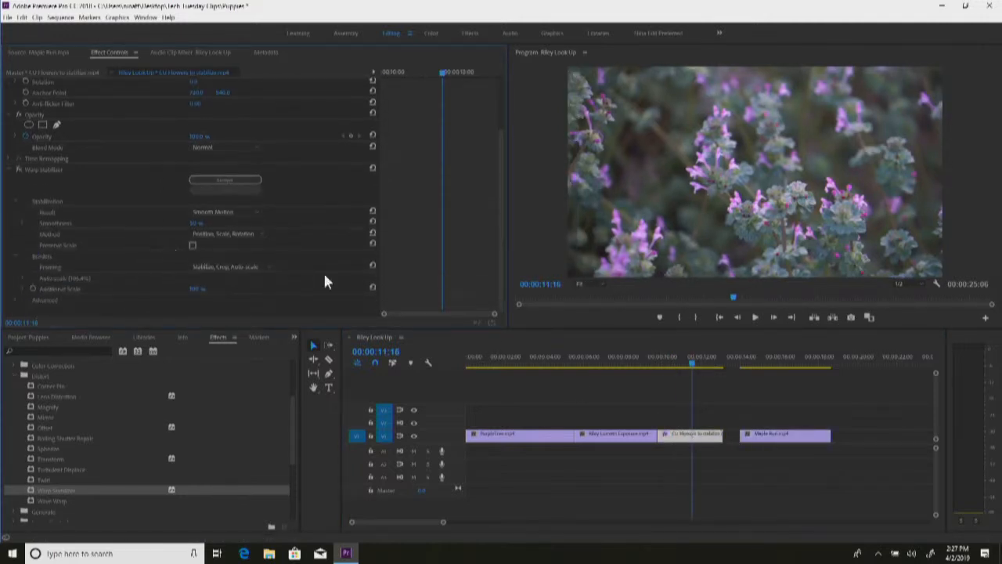
{"action": "left_click", "coordinate": [223, 235]}
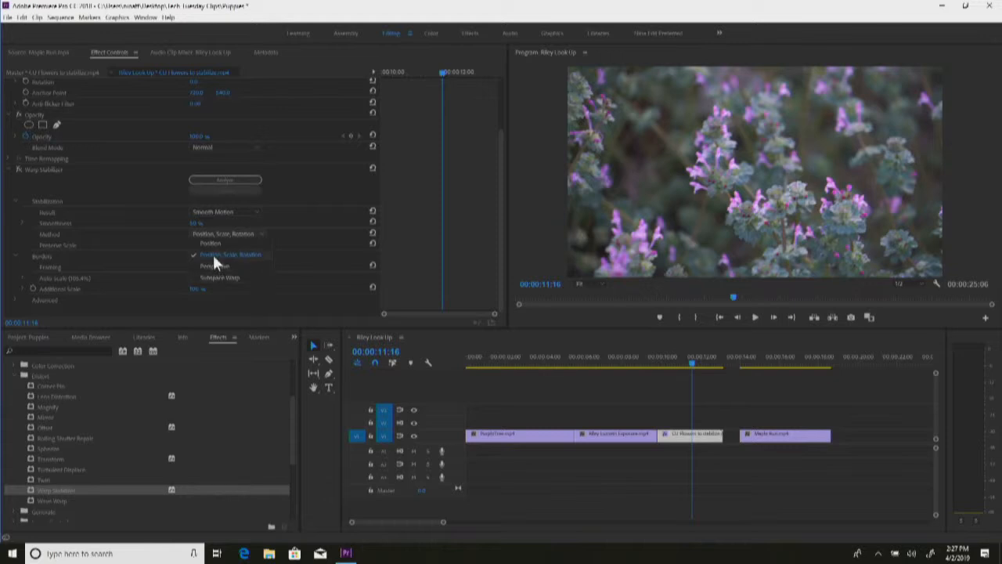
{"action": "left_click", "coordinate": [212, 254]}
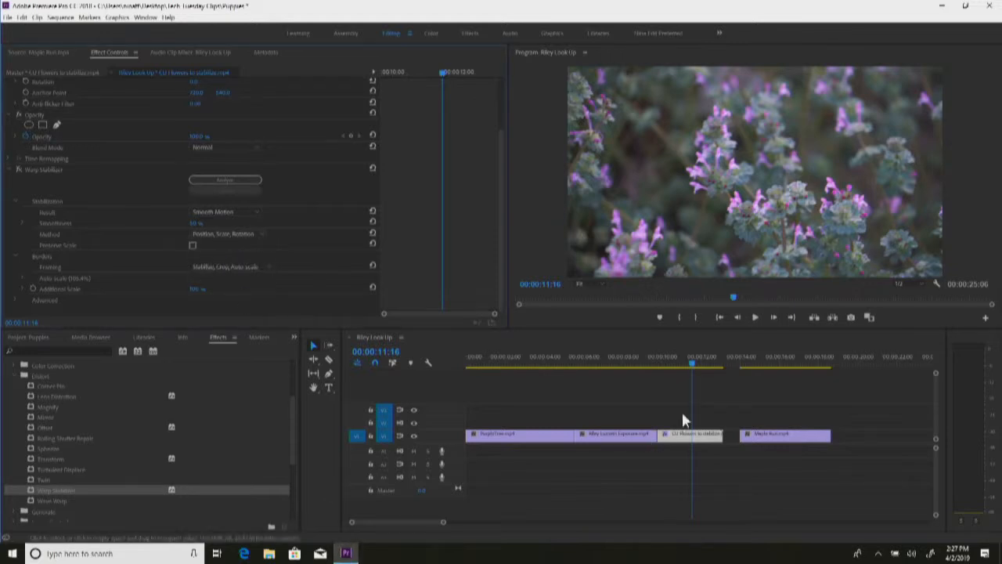
{"action": "left_click", "coordinate": [677, 358]}
{"action": "key", "text": "space"}
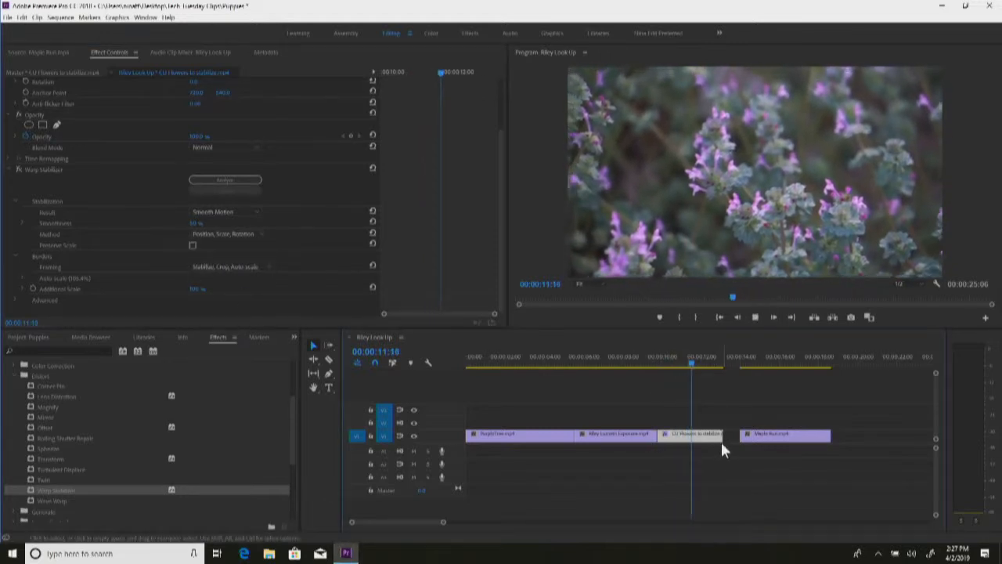
{"action": "key", "text": "space"}
{"action": "right_click", "coordinate": [732, 180]}
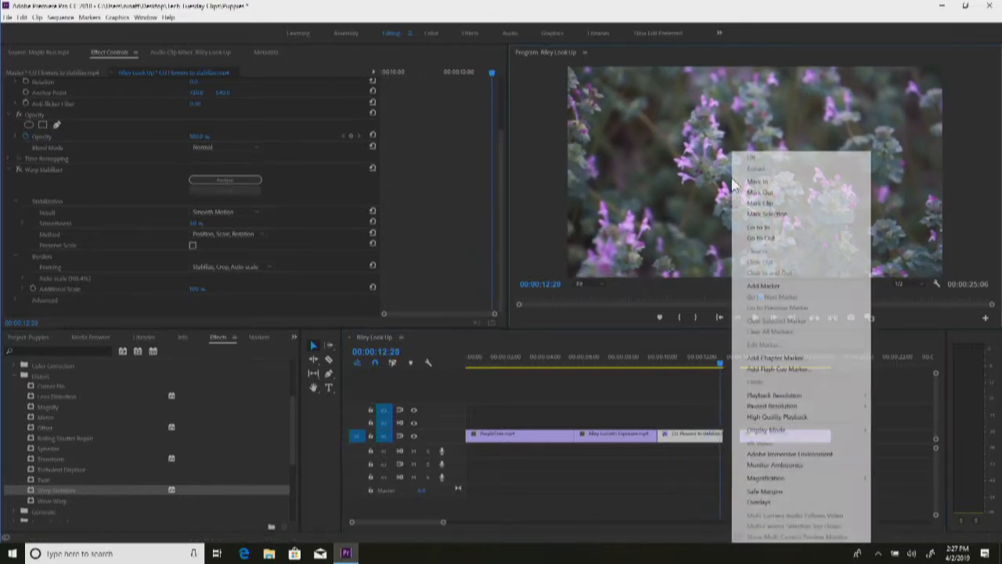
{"action": "left_click", "coordinate": [613, 187]}
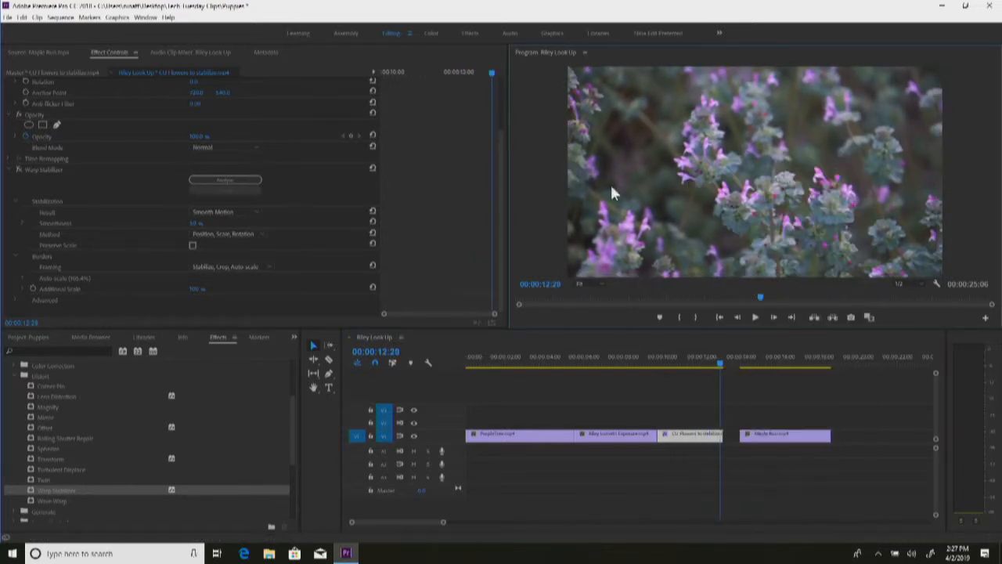
Try the Position stabilization method and play back the CU Flowers clip
{"action": "left_click", "coordinate": [220, 234]}
{"action": "left_click", "coordinate": [217, 242]}
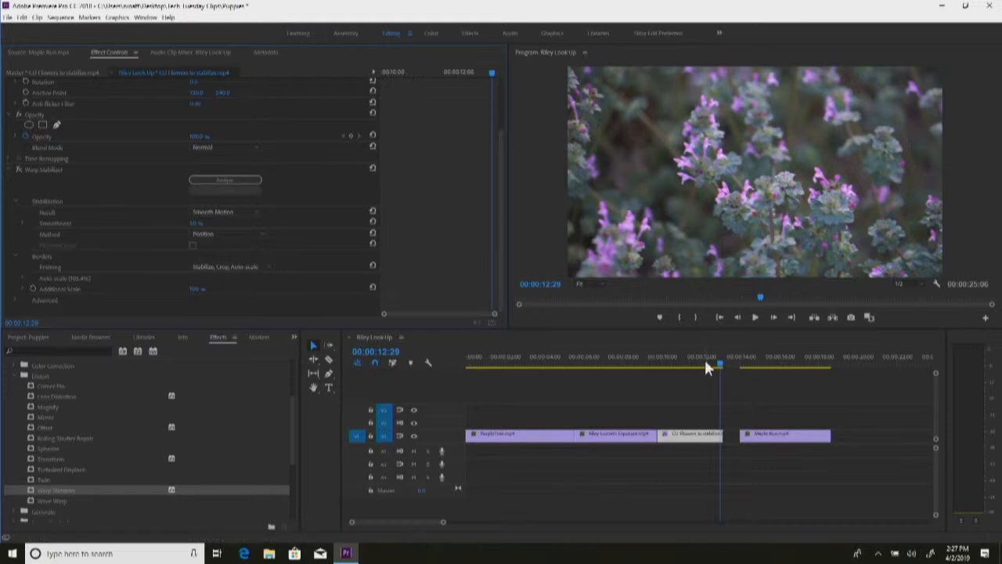
{"action": "left_click", "coordinate": [671, 354]}
{"action": "key", "text": "space"}
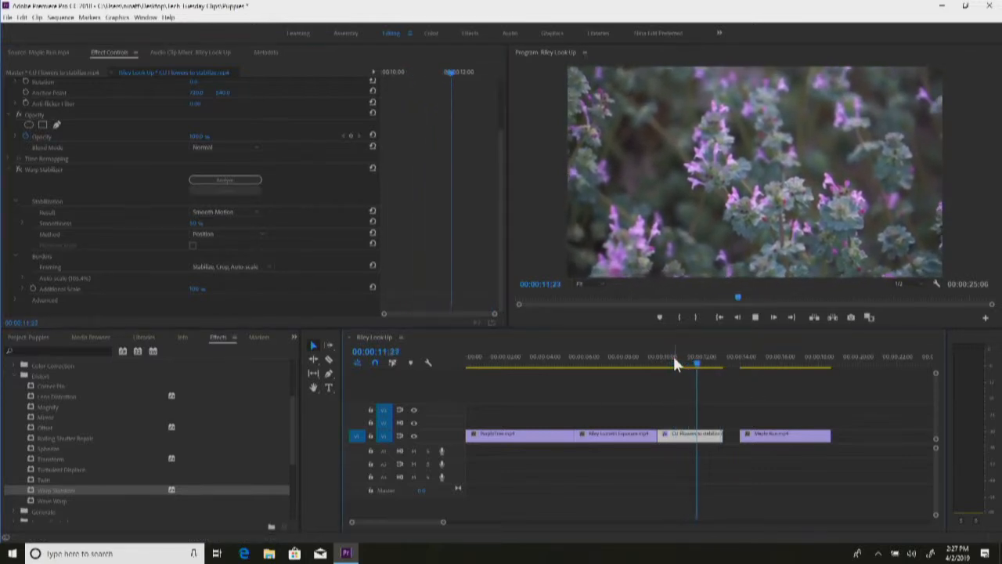
{"action": "left_click", "coordinate": [703, 357]}
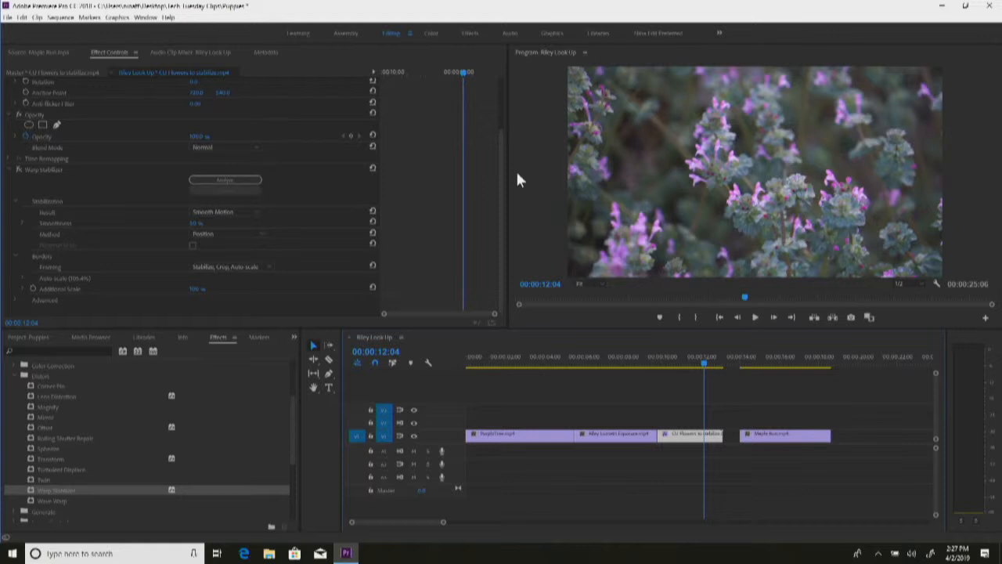
Try the Perspective stabilization method and play back the CU Flowers clip
{"action": "left_click", "coordinate": [218, 234]}
{"action": "left_click", "coordinate": [216, 264]}
{"action": "left_click", "coordinate": [674, 354]}
{"action": "key", "text": "space"}
{"action": "key", "text": "space"}
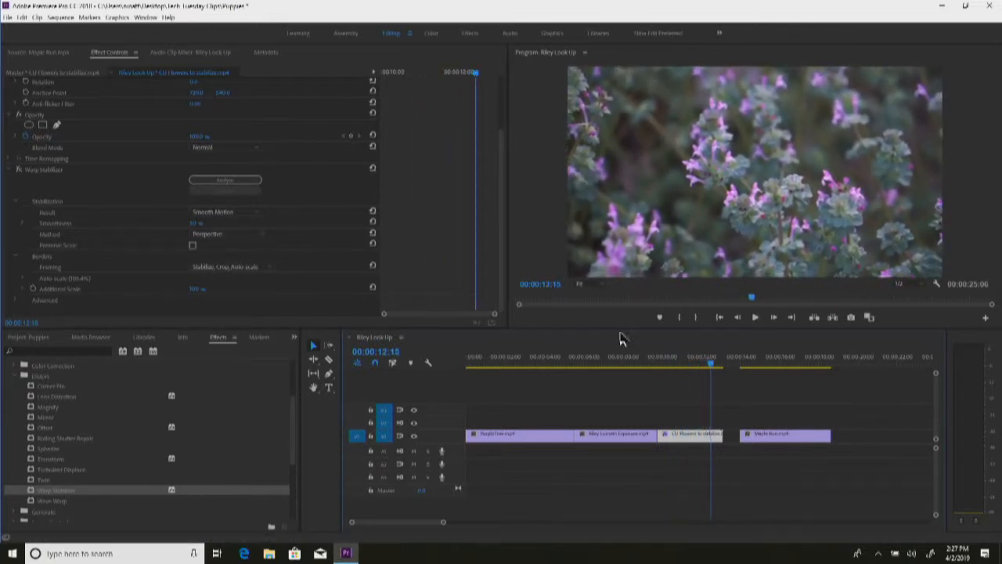
Set the Warp Stabilizer method to Subspace Warp and re-analyze the lengthened CU Flowers clip
{"action": "left_click", "coordinate": [226, 234]}
{"action": "left_click", "coordinate": [220, 274]}
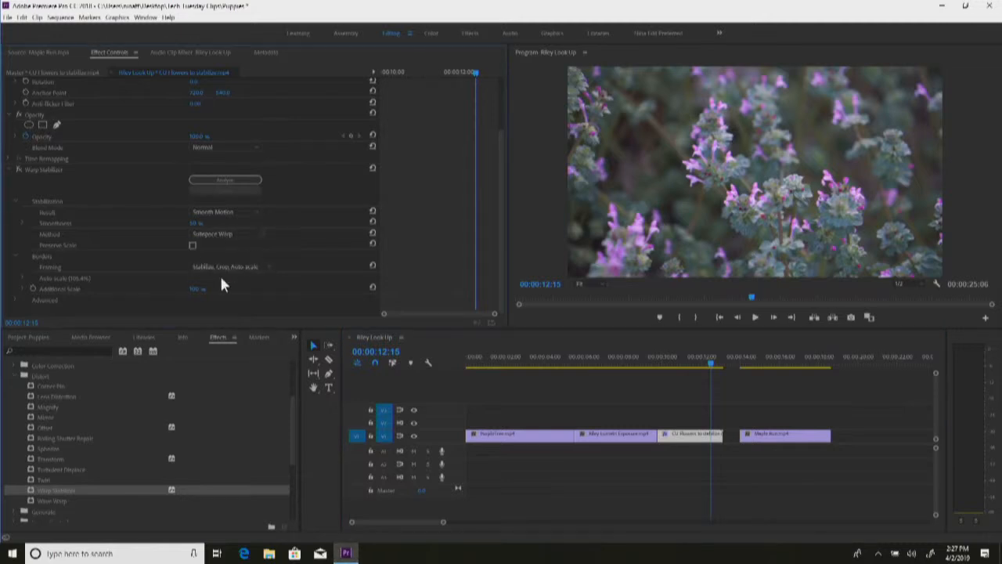
{"action": "left_click", "coordinate": [674, 355]}
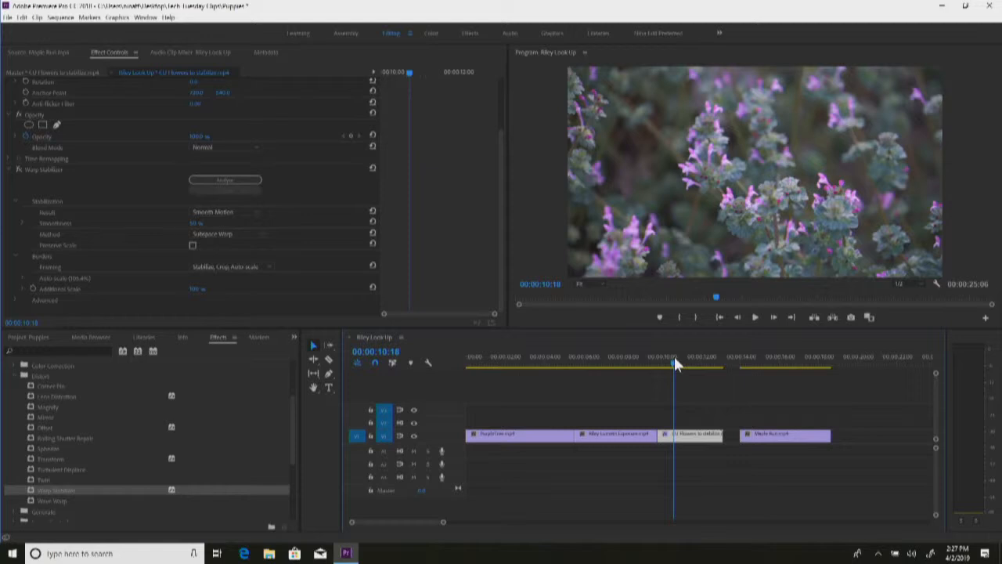
{"action": "left_click_drag", "start_coordinate": [676, 357], "coordinate": [669, 357]}
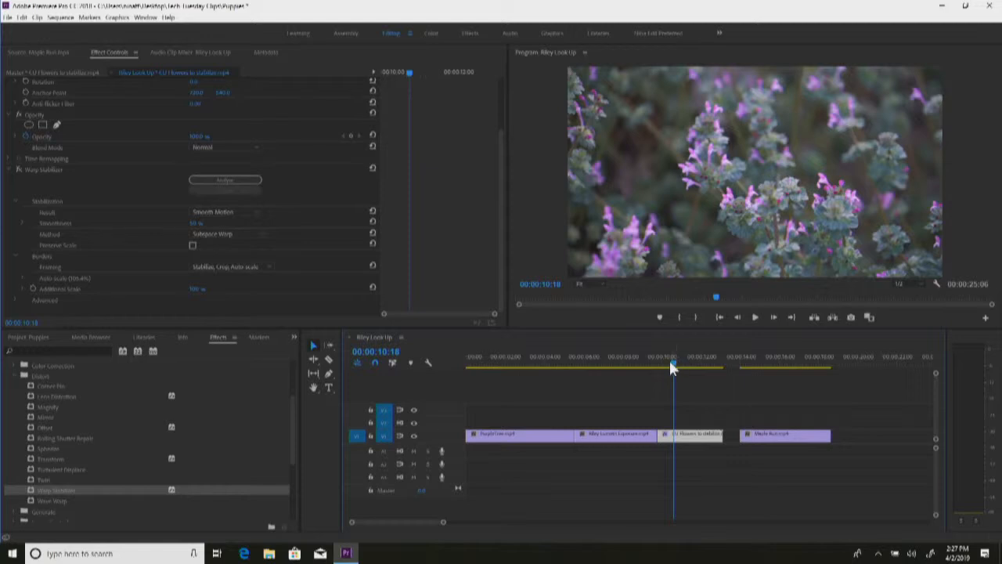
{"action": "left_click", "coordinate": [19, 170]}
{"action": "key", "text": "space"}
{"action": "left_click", "coordinate": [225, 180]}
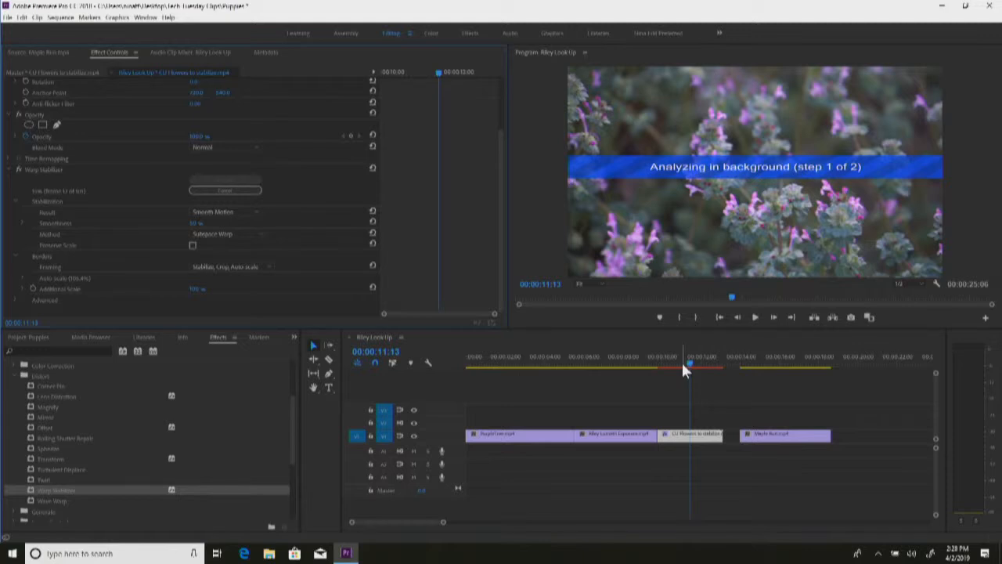
Play the CU Flowers clip from near its start with the Warp Stabilizer off and on to compare the motion
{"action": "left_click_drag", "start_coordinate": [682, 363], "coordinate": [671, 363]}
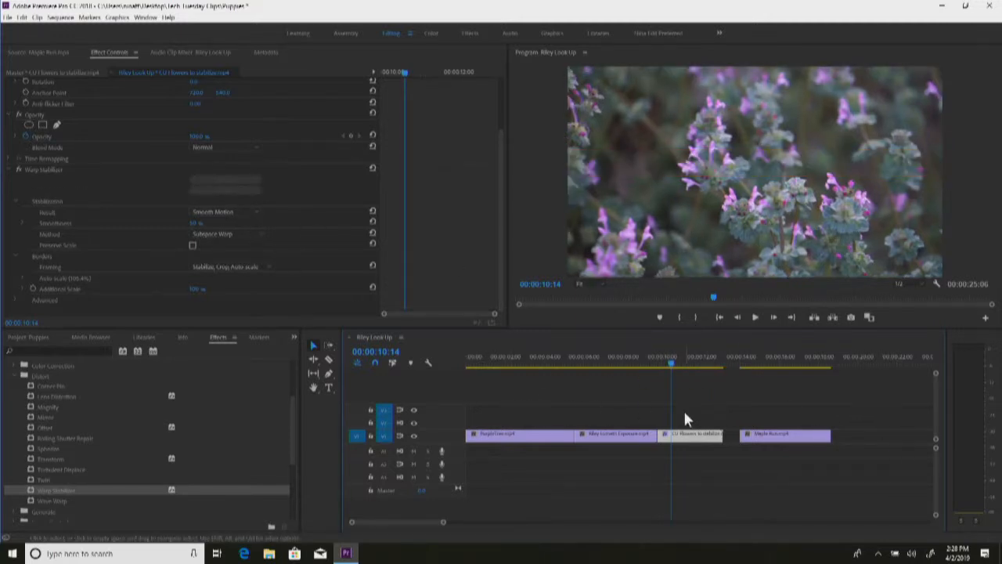
{"action": "left_click_drag", "start_coordinate": [671, 362], "coordinate": [665, 357]}
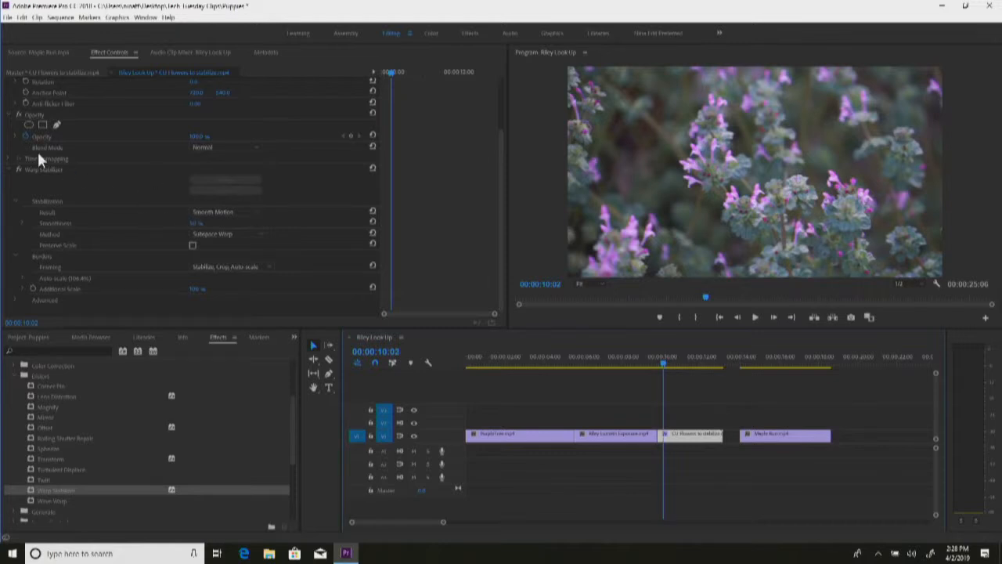
{"action": "key", "text": "space"}
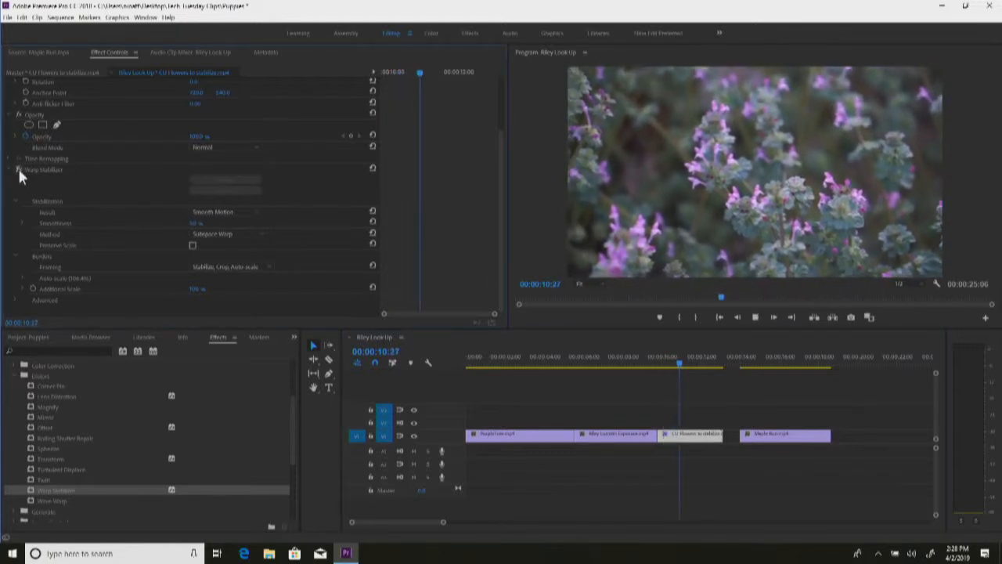
{"action": "left_click", "coordinate": [666, 358]}
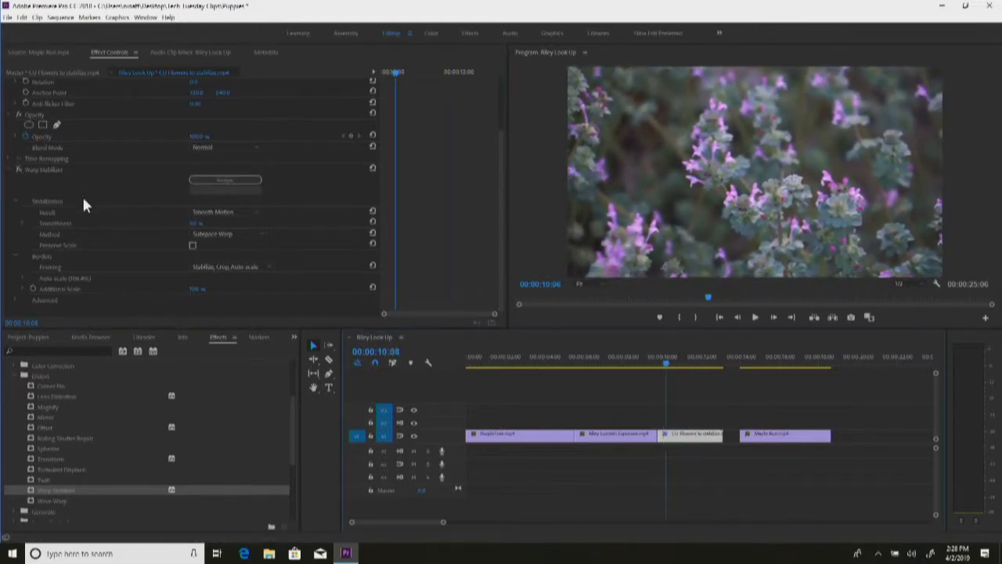
{"action": "left_click", "coordinate": [19, 169]}
{"action": "key", "text": "space"}
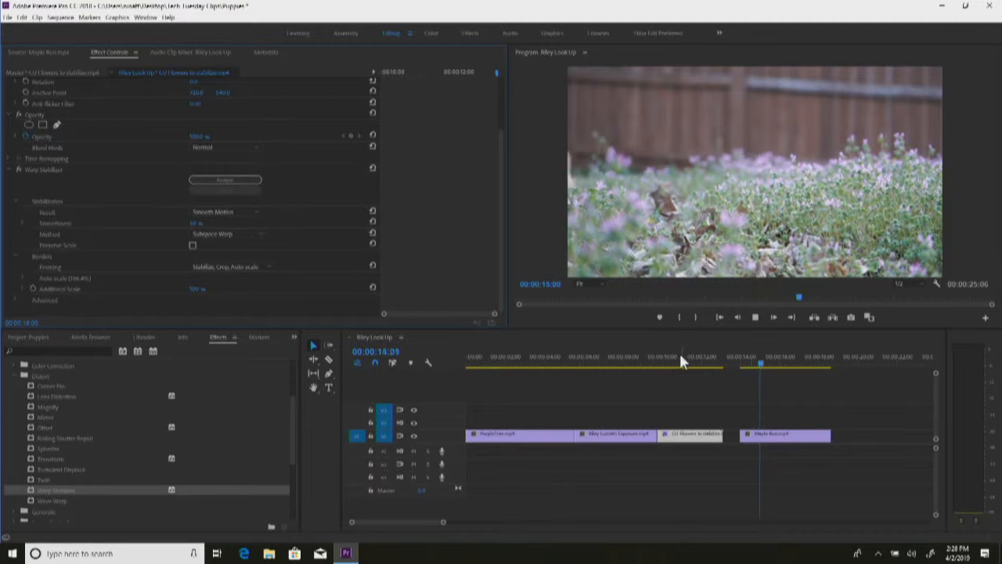
Park the playhead in the CU Flowers clip and review the Warp Stabilizer framing options, keeping Stabilize, Crop, Auto-scale
{"action": "left_click", "coordinate": [667, 356]}
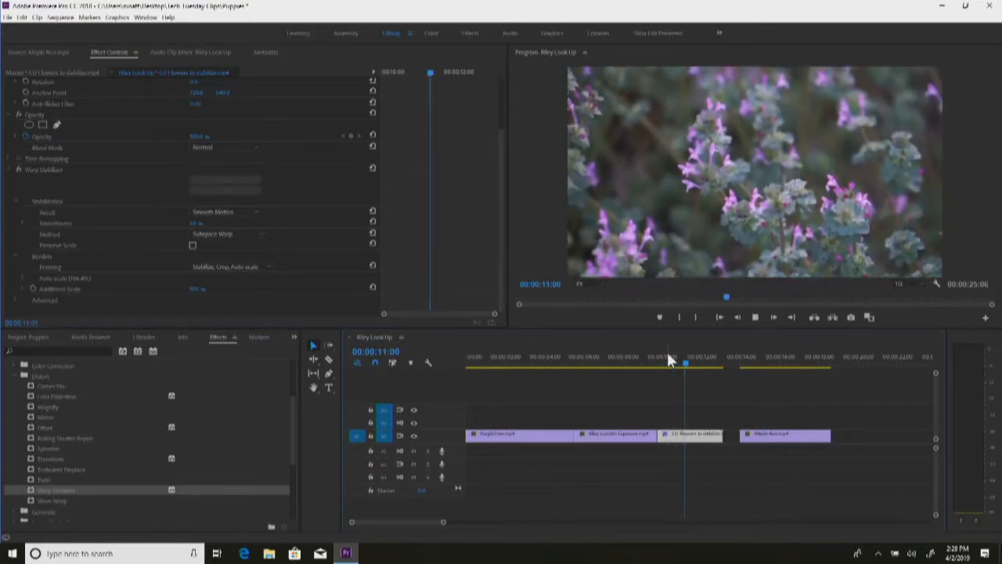
{"action": "left_click", "coordinate": [682, 358]}
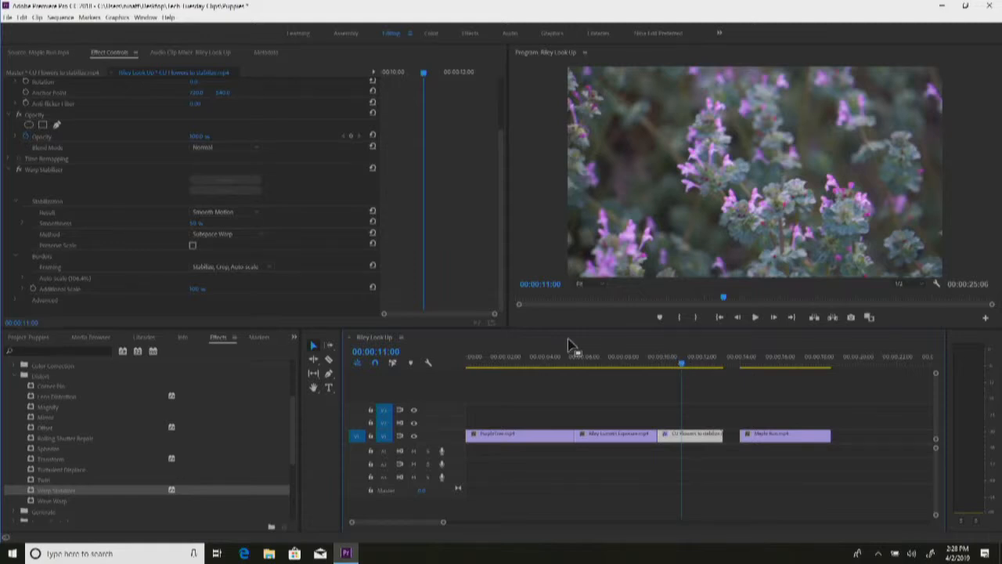
{"action": "left_click", "coordinate": [235, 267]}
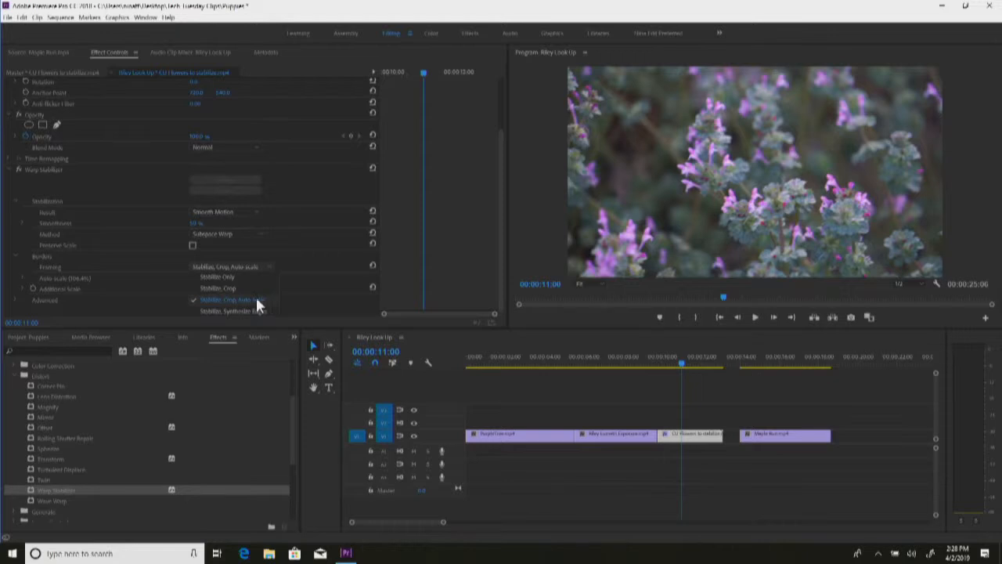
{"action": "left_click", "coordinate": [257, 300]}
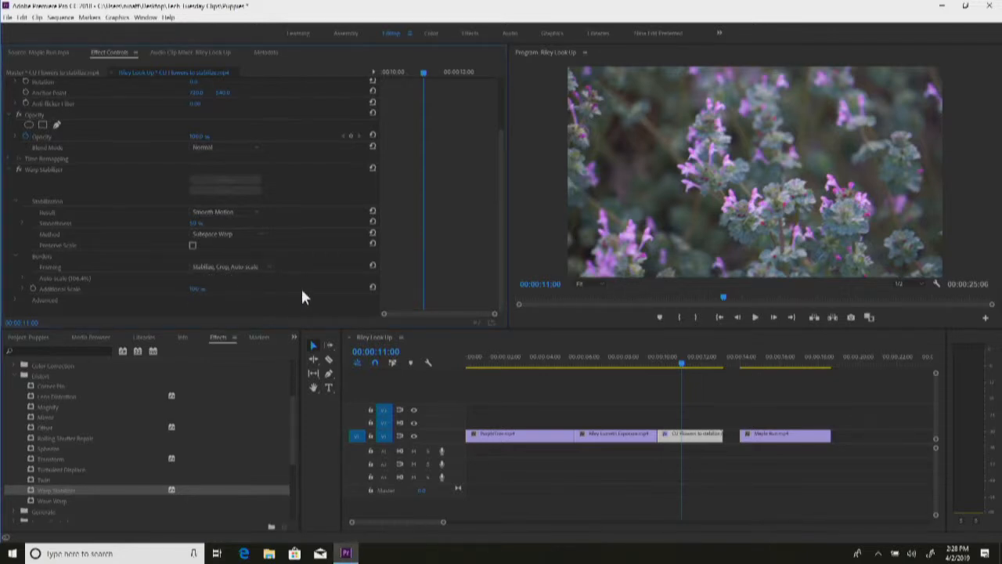
{"action": "left_click", "coordinate": [687, 365]}
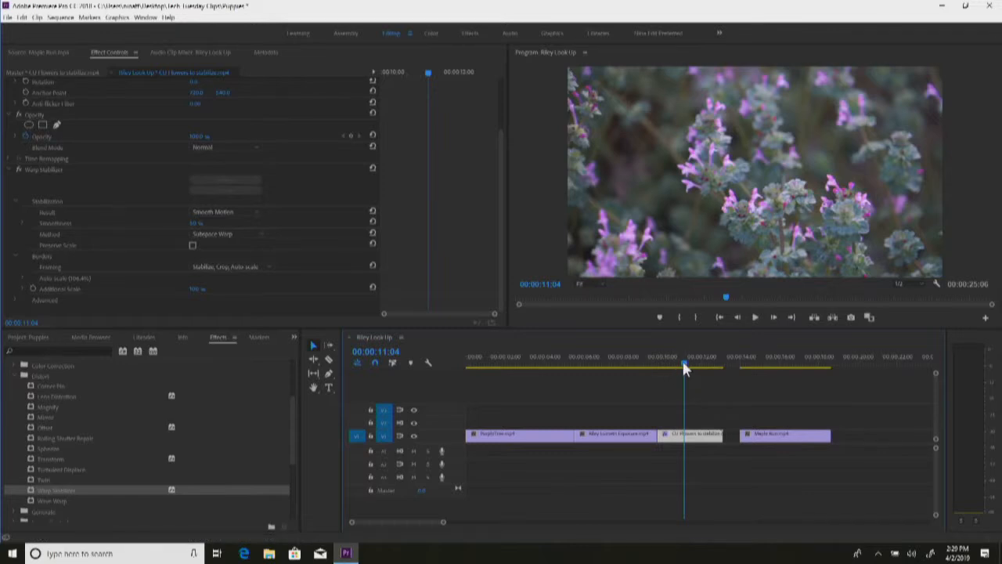
{"action": "left_click_drag", "start_coordinate": [682, 362], "coordinate": [460, 386]}
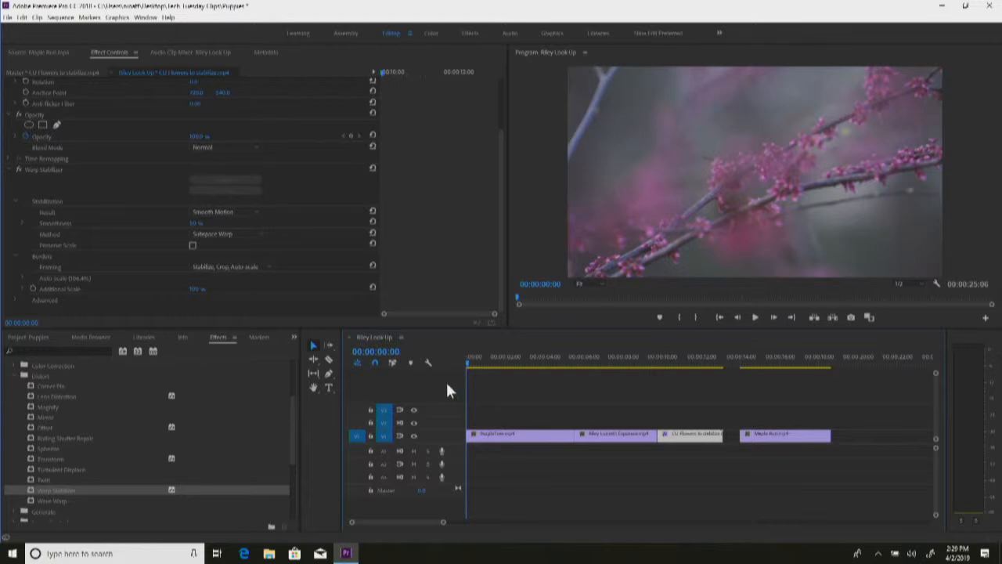
Add Maple Shake.mp4 from the project to V1, a short gap after the Maple Run clip
{"action": "left_click", "coordinate": [759, 360]}
{"action": "left_click", "coordinate": [91, 338]}
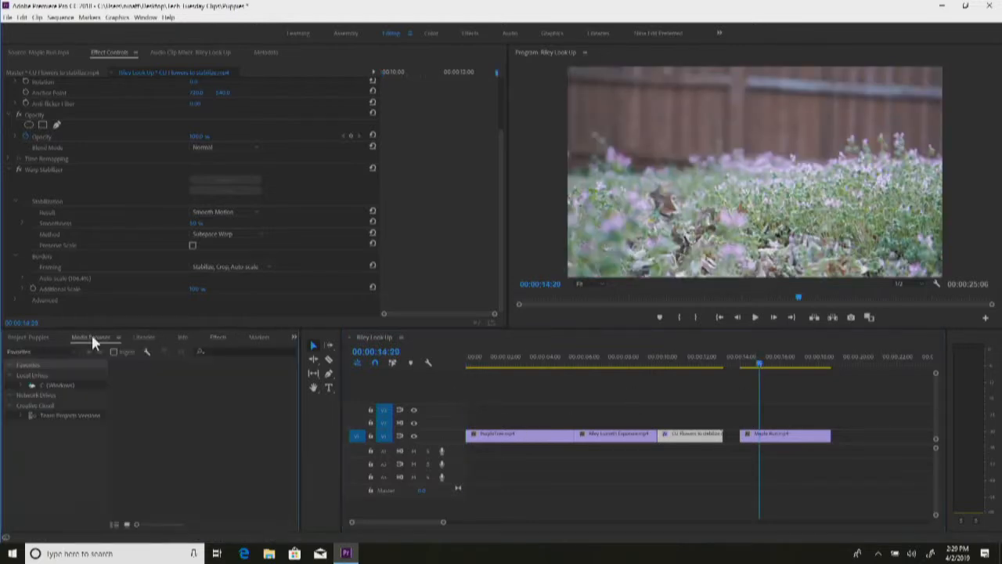
{"action": "left_click", "coordinate": [182, 337]}
{"action": "left_click", "coordinate": [217, 337]}
{"action": "left_click", "coordinate": [31, 338]}
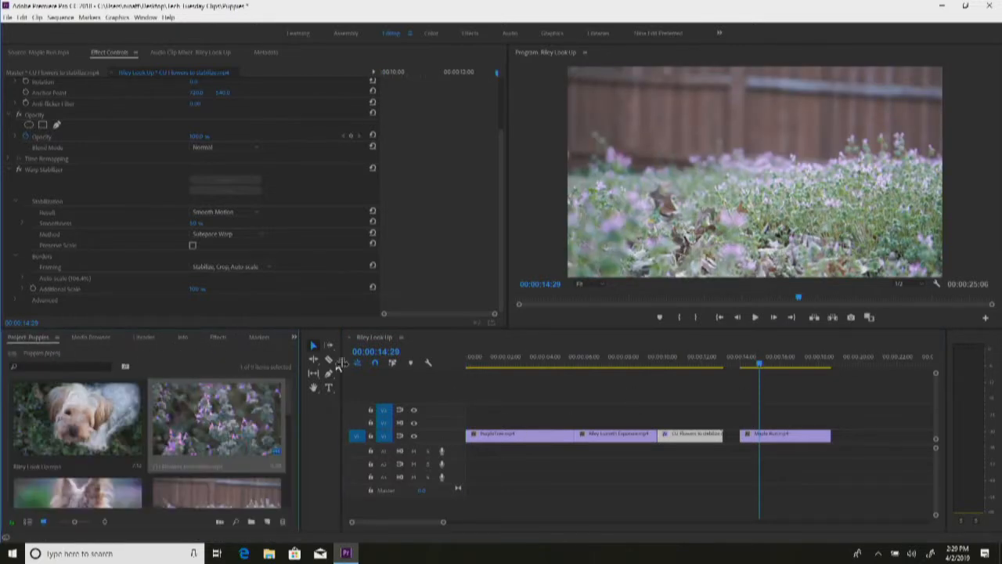
{"action": "left_click_drag", "start_coordinate": [287, 402], "coordinate": [290, 428]}
{"action": "left_click_drag", "start_coordinate": [60, 410], "coordinate": [841, 445]}
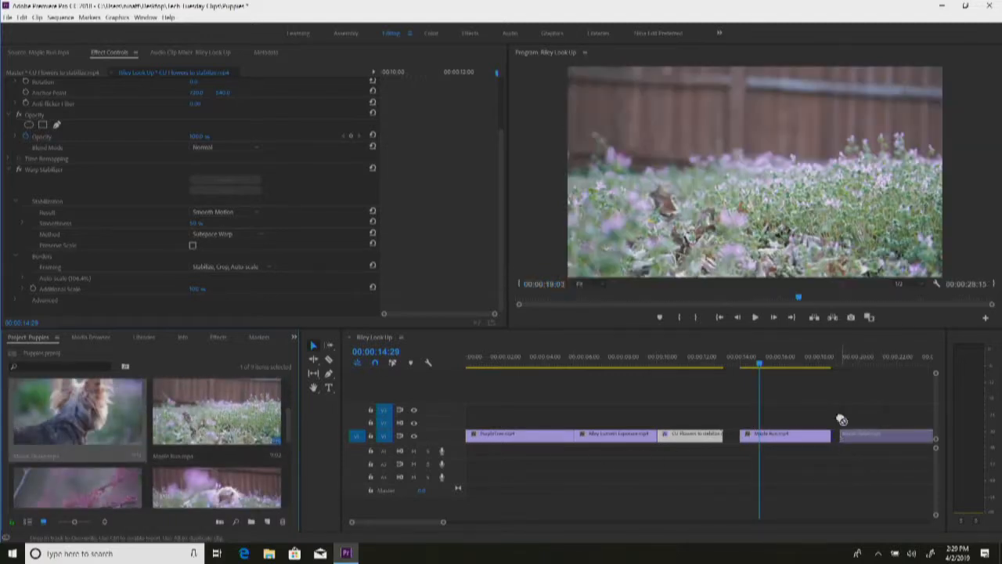
Select the Maple Shake clip and play it from near its start to examine the unstabilized motion
{"action": "left_click", "coordinate": [864, 357]}
{"action": "left_click_drag", "start_coordinate": [441, 520], "coordinate": [506, 523]}
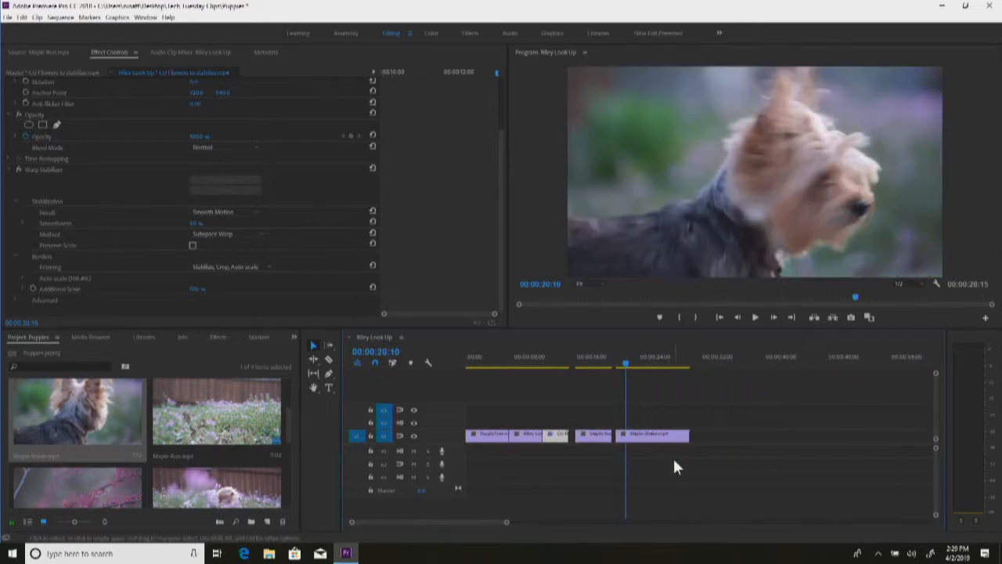
{"action": "left_click", "coordinate": [643, 435]}
{"action": "key", "text": "space"}
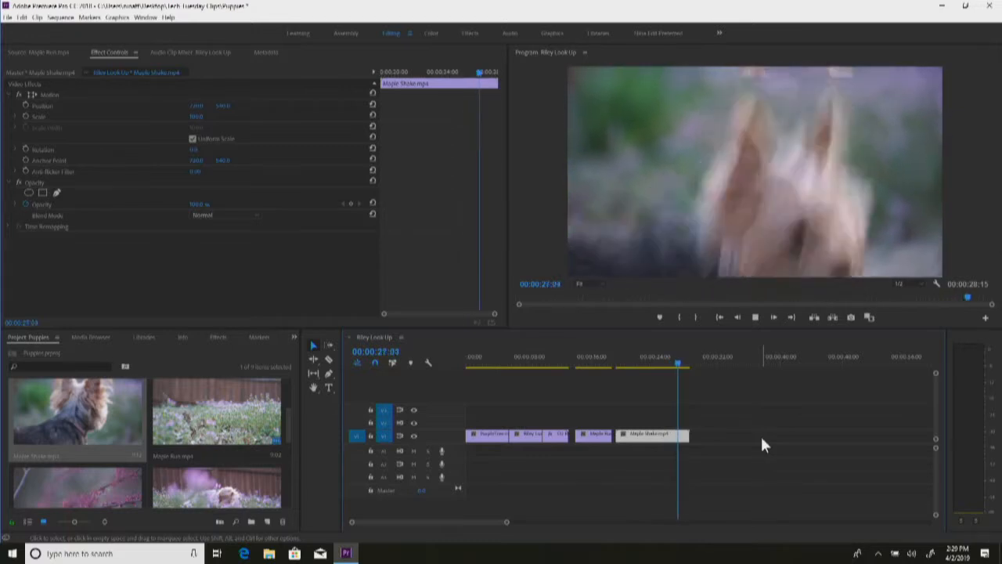
{"action": "left_click", "coordinate": [645, 357]}
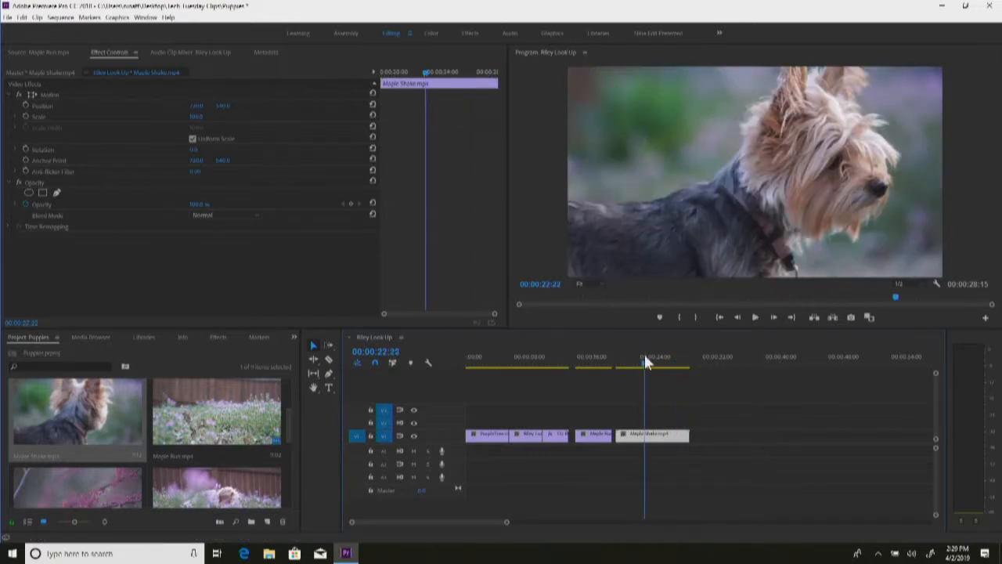
{"action": "left_click", "coordinate": [630, 357]}
{"action": "key", "text": "space"}
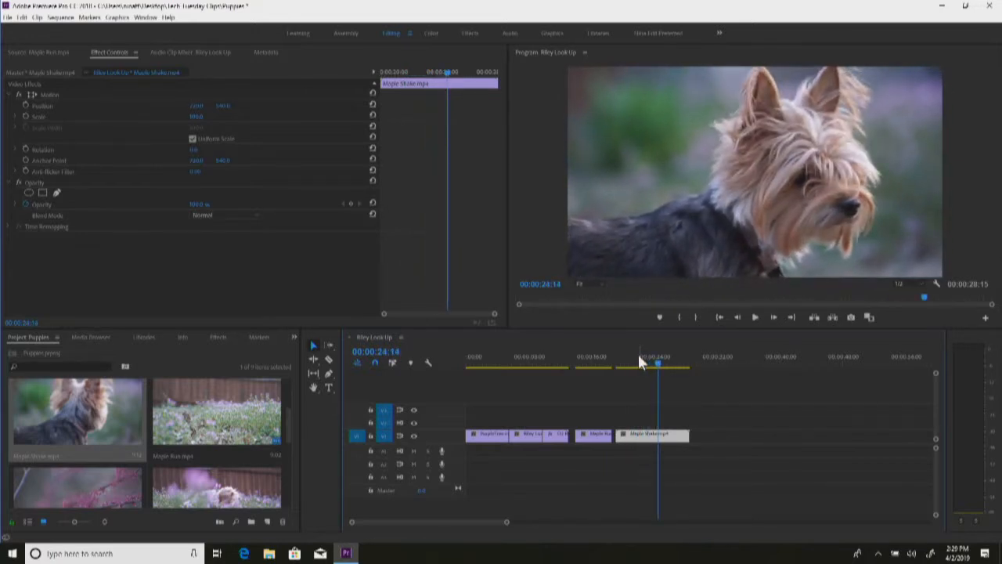
{"action": "left_click", "coordinate": [639, 357]}
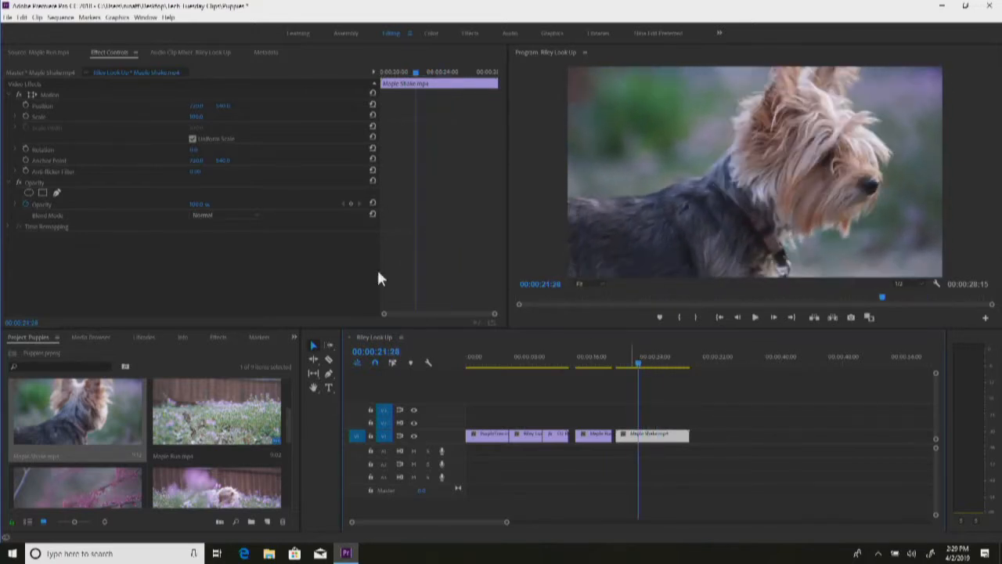
Apply Warp Stabilizer to the Maple Shake clip, trim about three seconds off its end, and re-analyze it
{"action": "left_click", "coordinate": [217, 337]}
{"action": "left_click_drag", "start_coordinate": [47, 485], "coordinate": [646, 441]}
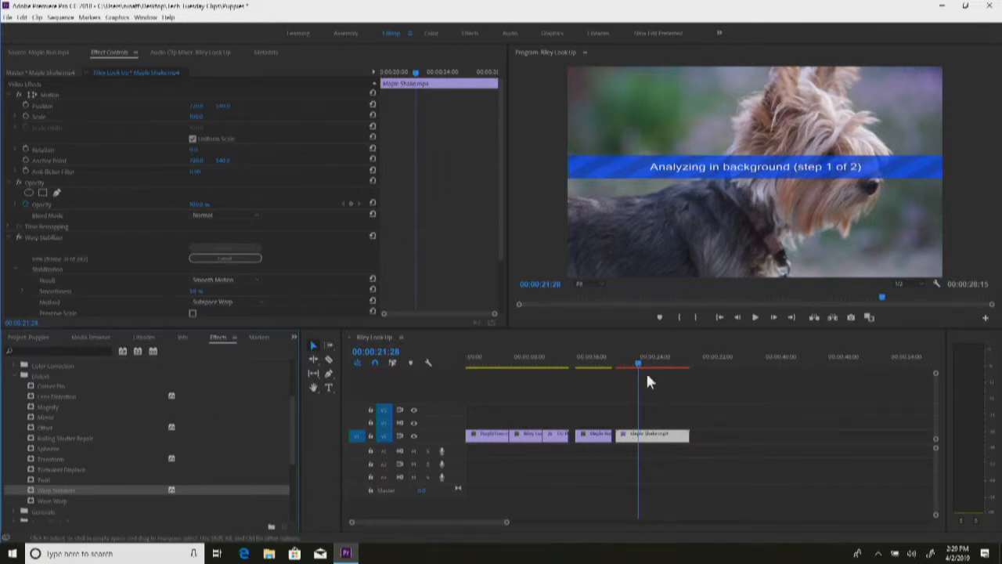
{"action": "left_click_drag", "start_coordinate": [692, 429], "coordinate": [662, 439]}
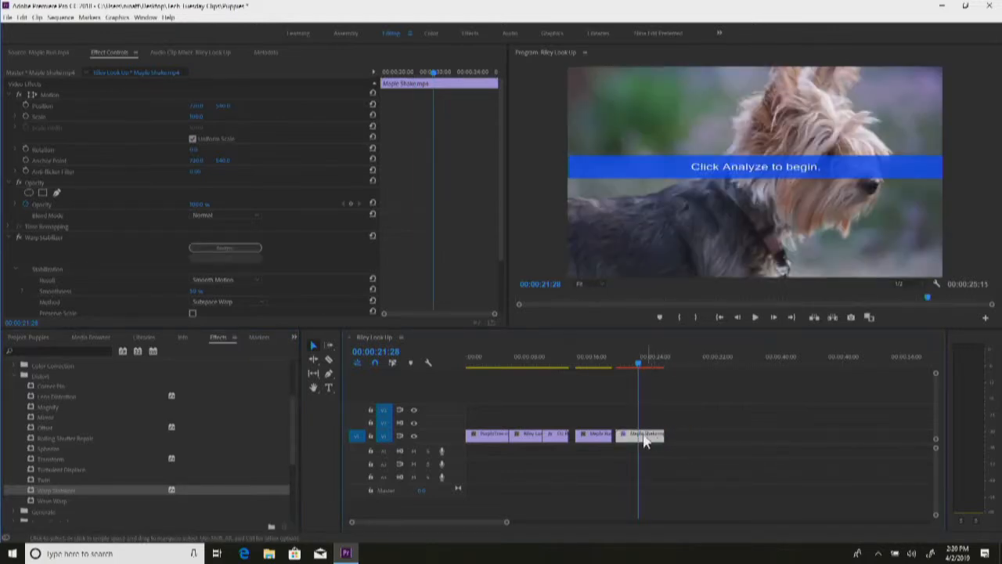
{"action": "left_click", "coordinate": [230, 247]}
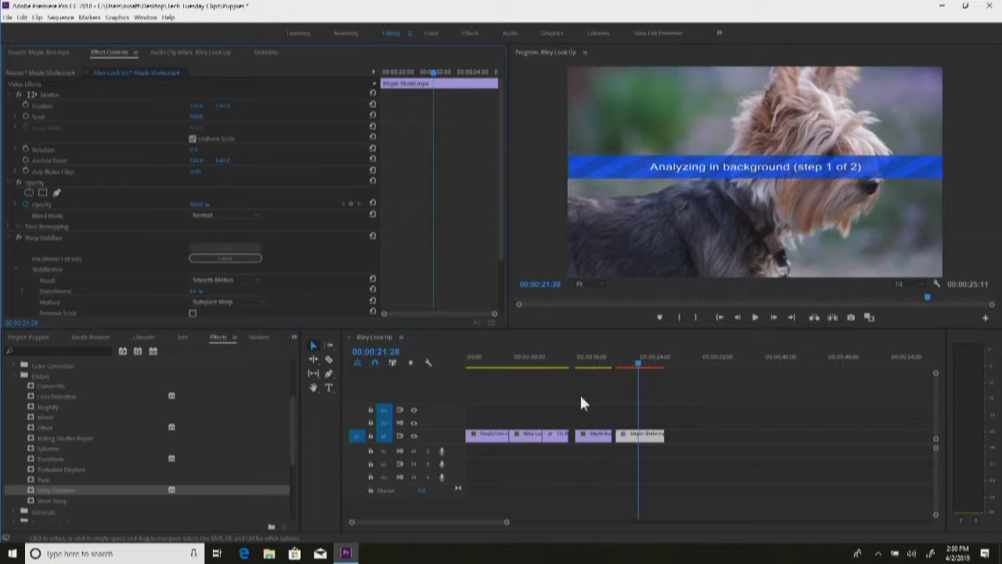
{"action": "left_click_drag", "start_coordinate": [587, 354], "coordinate": [640, 358]}
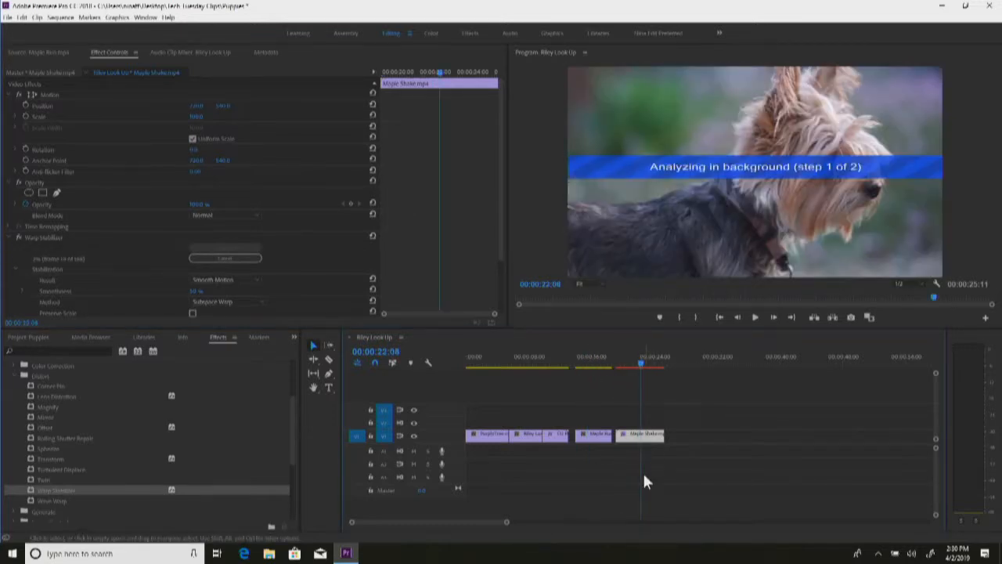
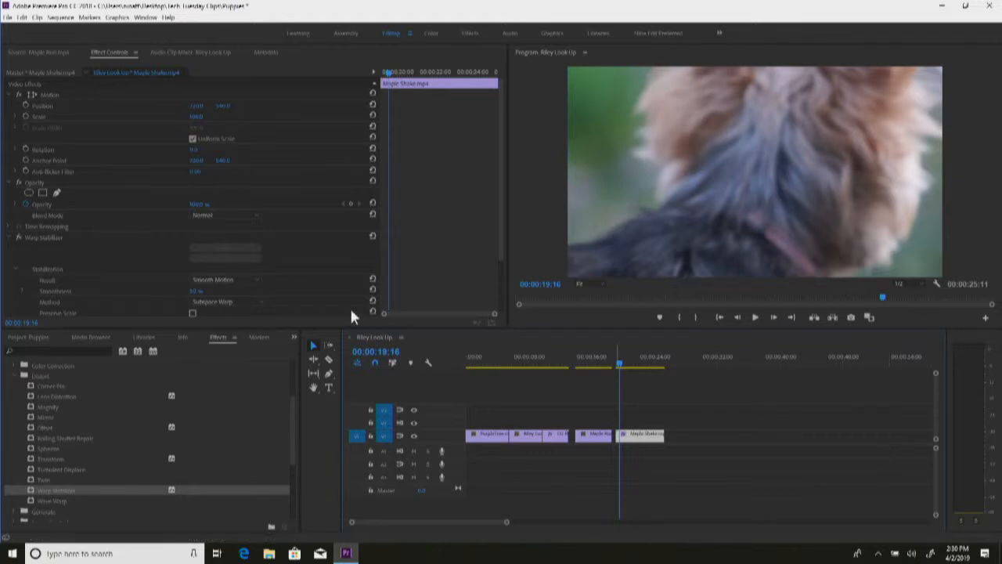
Play the stabilized Maple Shake clip several times to examine its cropping and distortion
{"action": "scroll", "coordinate": [20, 276], "scroll_direction": "down", "scroll_amount": 2}
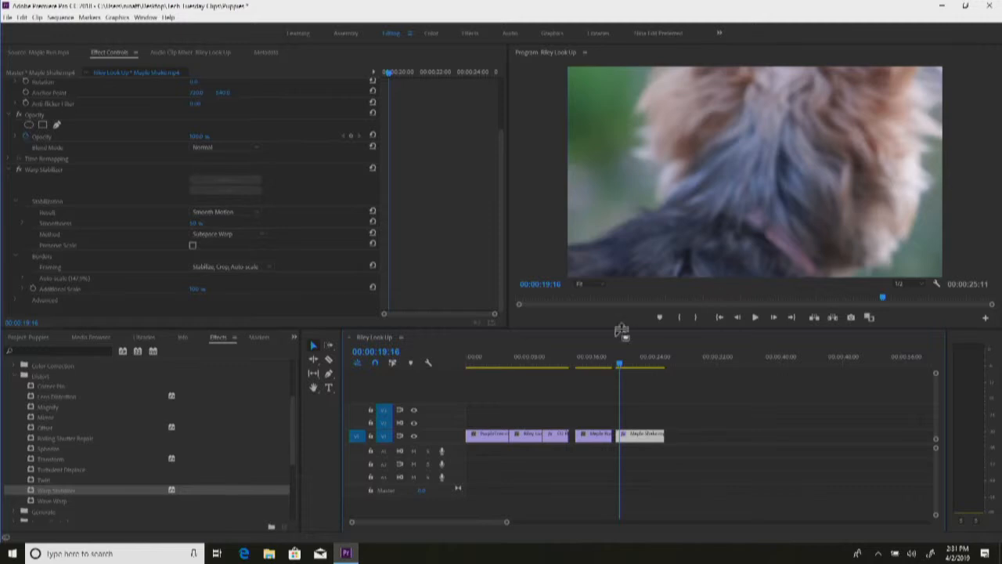
{"action": "key", "text": "space"}
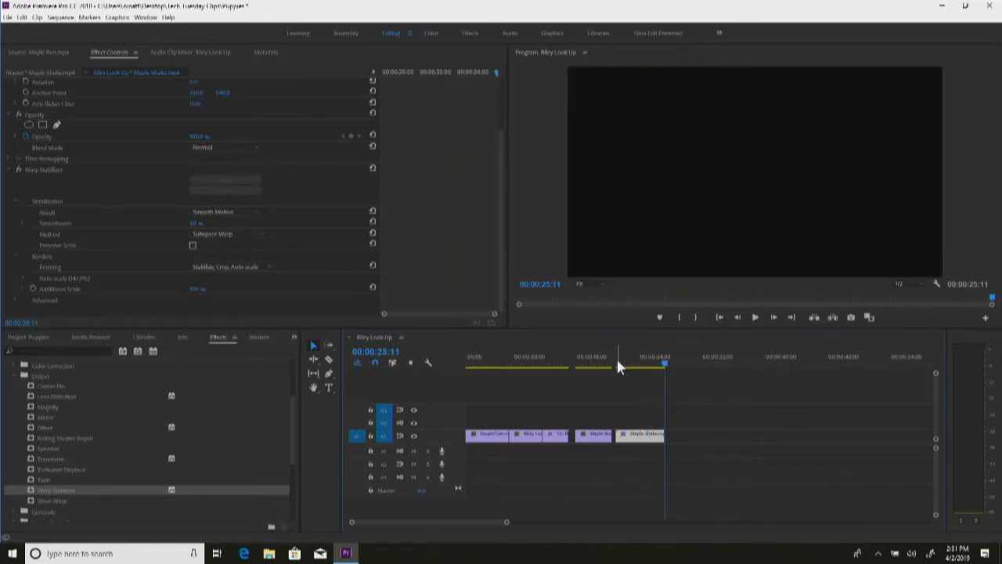
{"action": "left_click", "coordinate": [616, 357]}
{"action": "key", "text": "space"}
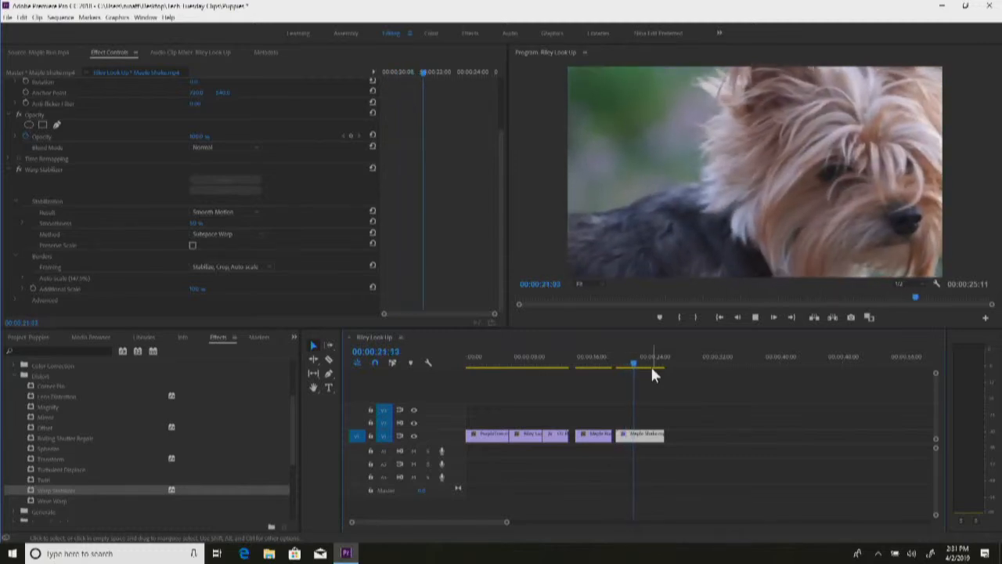
{"action": "key", "text": "space"}
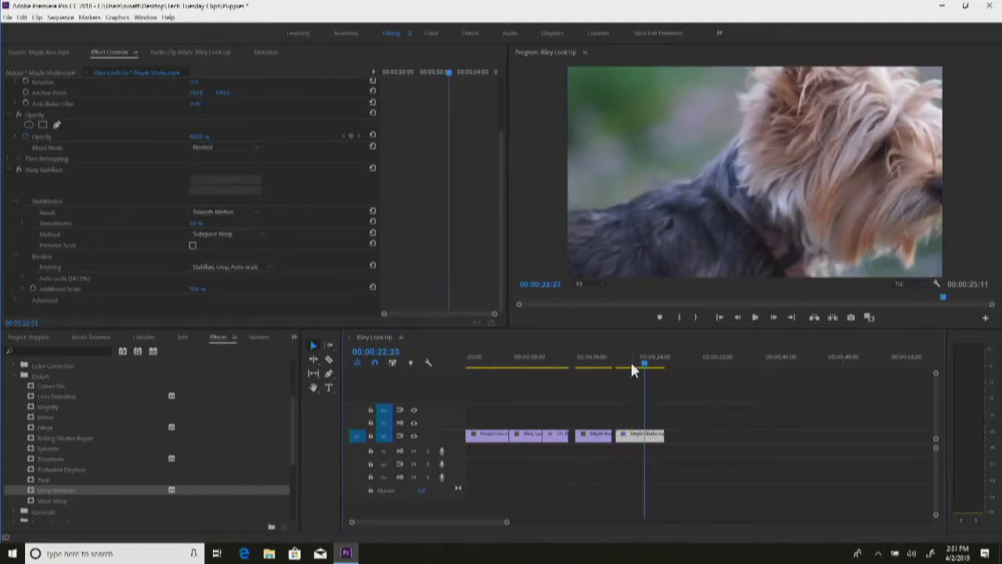
{"action": "left_click", "coordinate": [631, 365]}
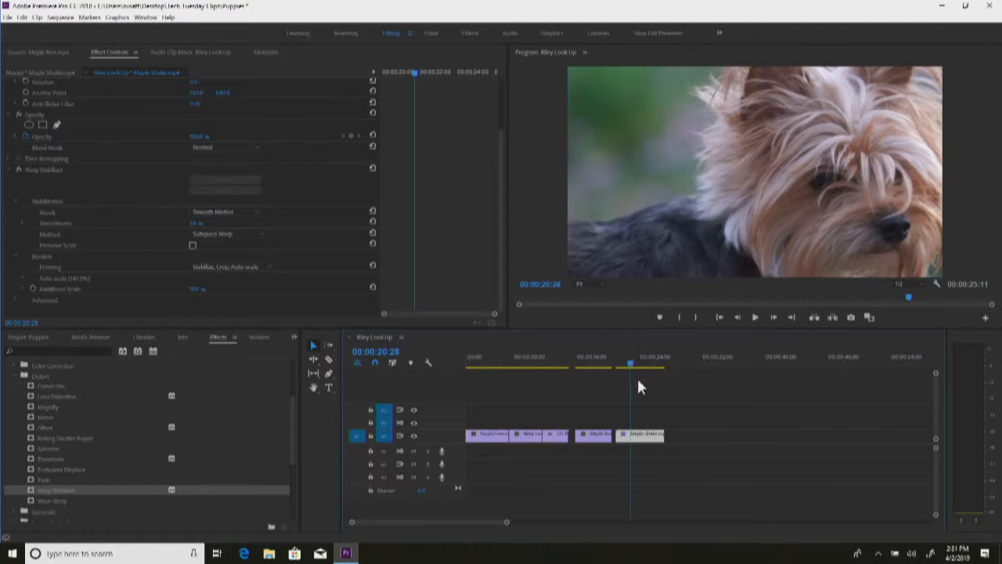
{"action": "left_click", "coordinate": [626, 361]}
{"action": "key", "text": "space"}
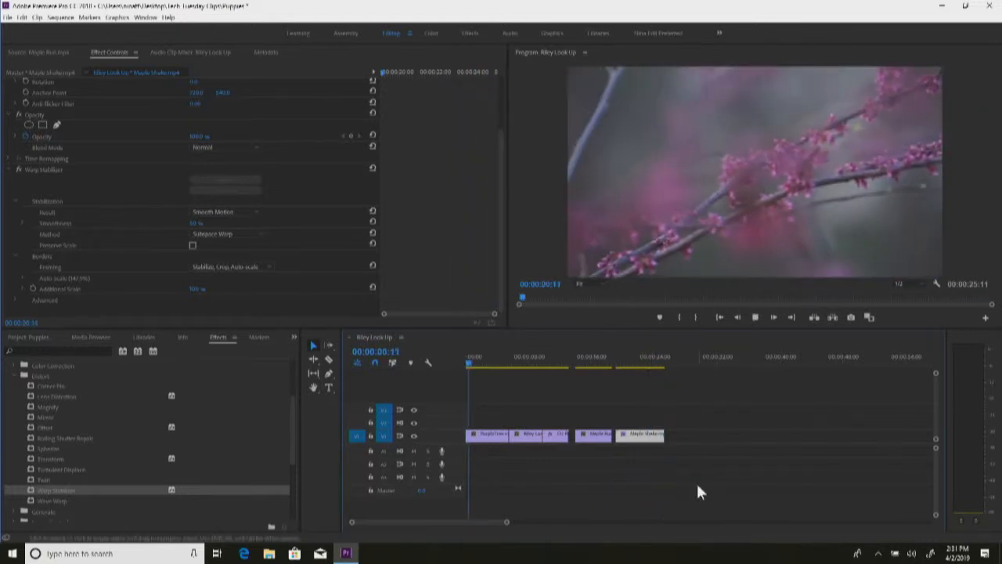
Delete the Maple Shake clip from V1, stop playback and return the playhead to the start of the sequence
{"action": "left_click", "coordinate": [648, 437]}
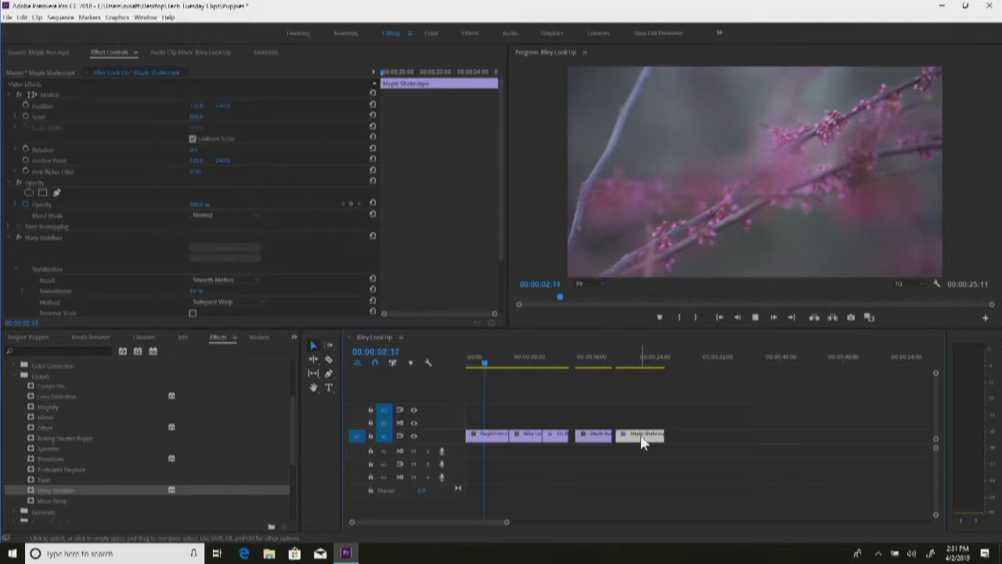
{"action": "key", "text": "Delete"}
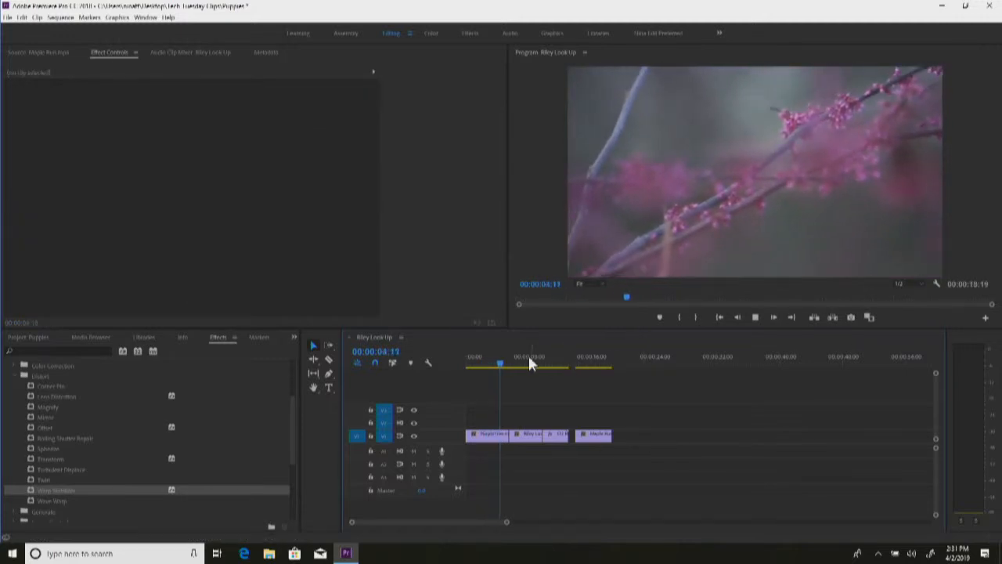
{"action": "key", "text": "Home"}
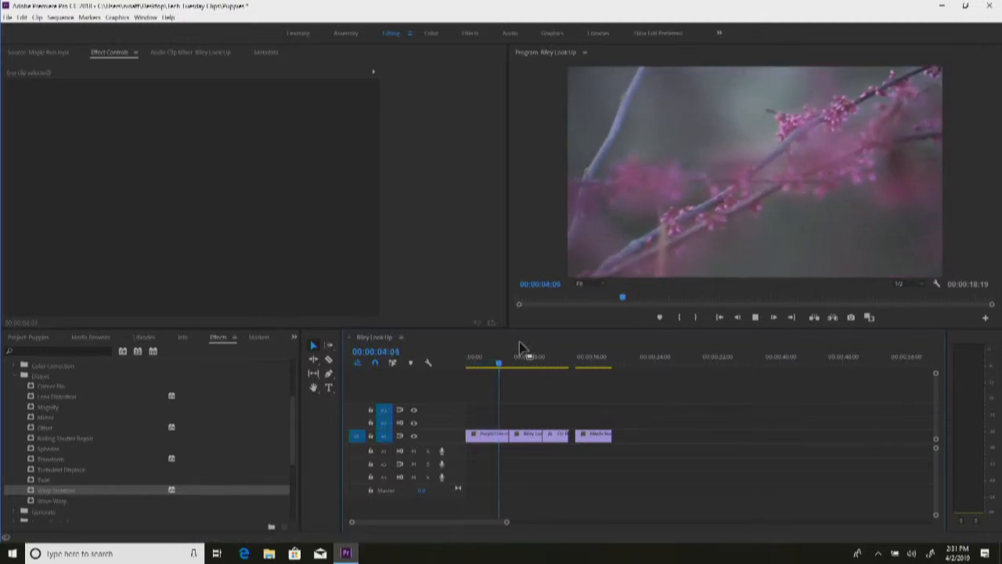
{"action": "key", "text": "Home"}
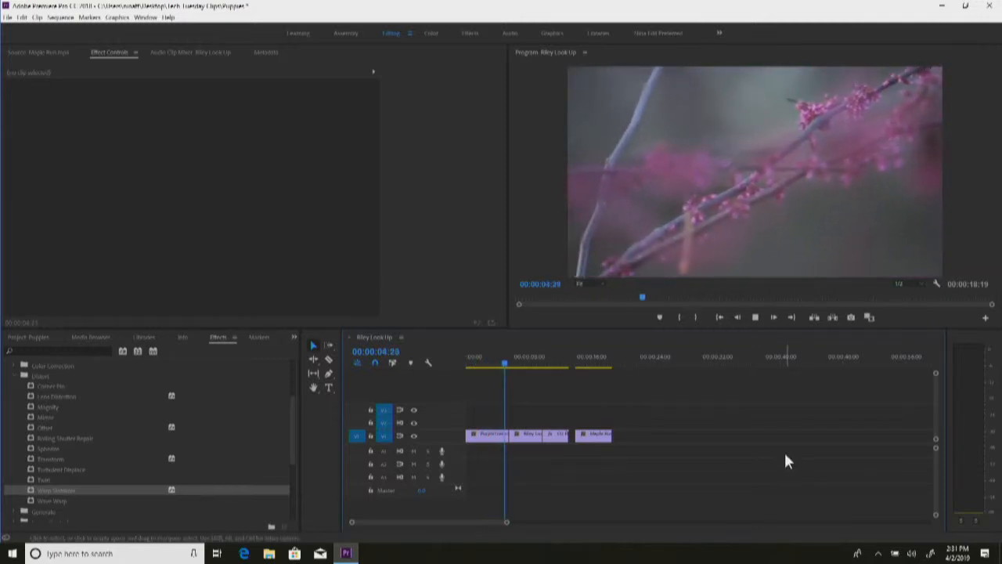
{"action": "key", "text": "space"}
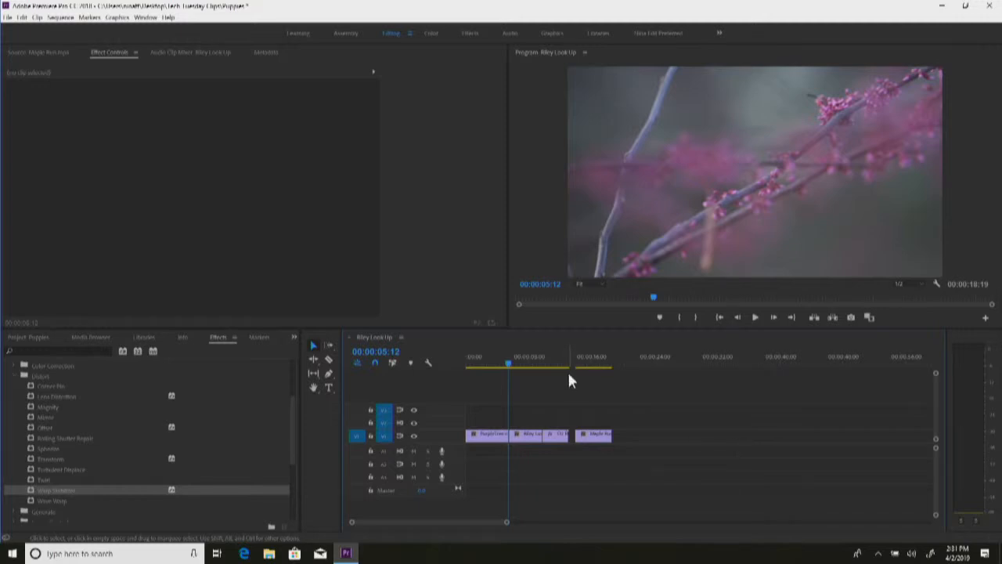
{"action": "left_click_drag", "start_coordinate": [599, 359], "coordinate": [420, 371]}
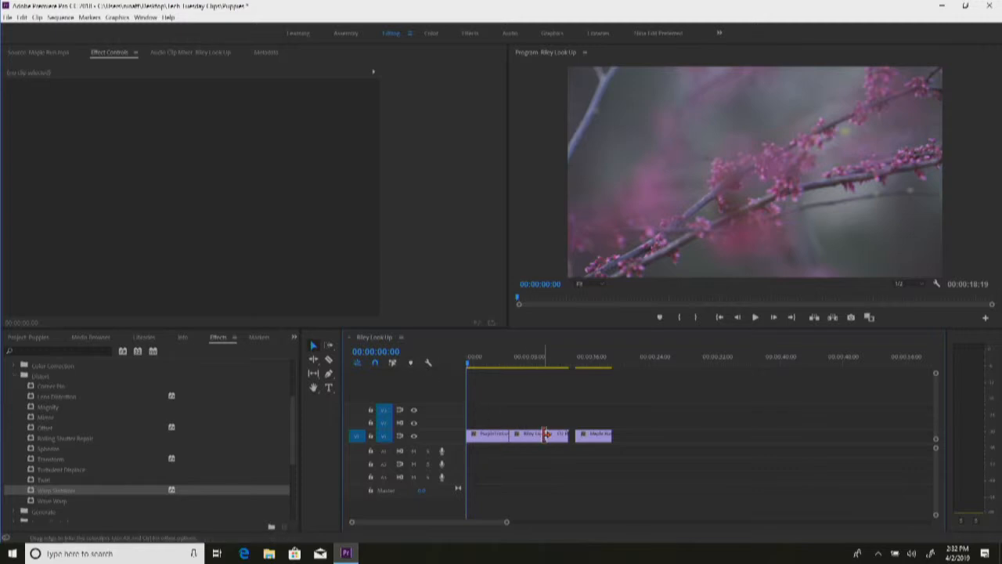
Move the Maple Run clip against the CU Flowers clip and append Riley Look Up.mp4 directly after it on V1
{"action": "left_click_drag", "start_coordinate": [597, 437], "coordinate": [586, 440]}
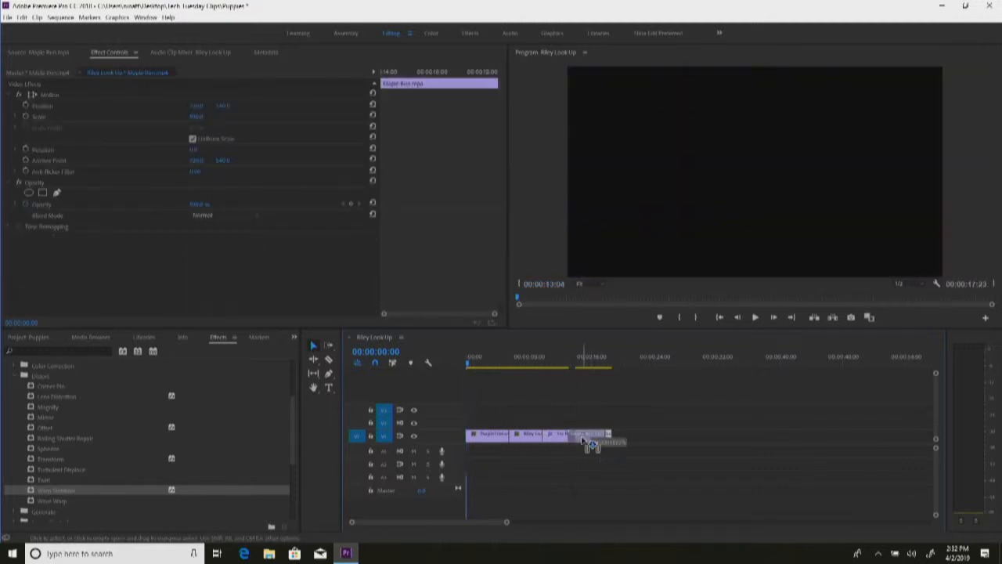
{"action": "left_click", "coordinate": [144, 337]}
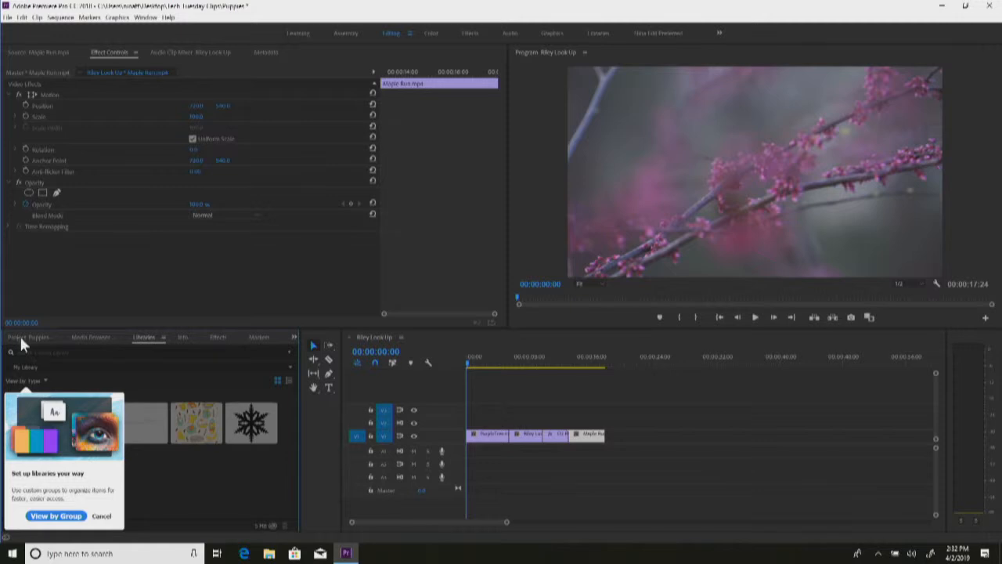
{"action": "left_click", "coordinate": [18, 336]}
{"action": "left_click", "coordinate": [218, 338]}
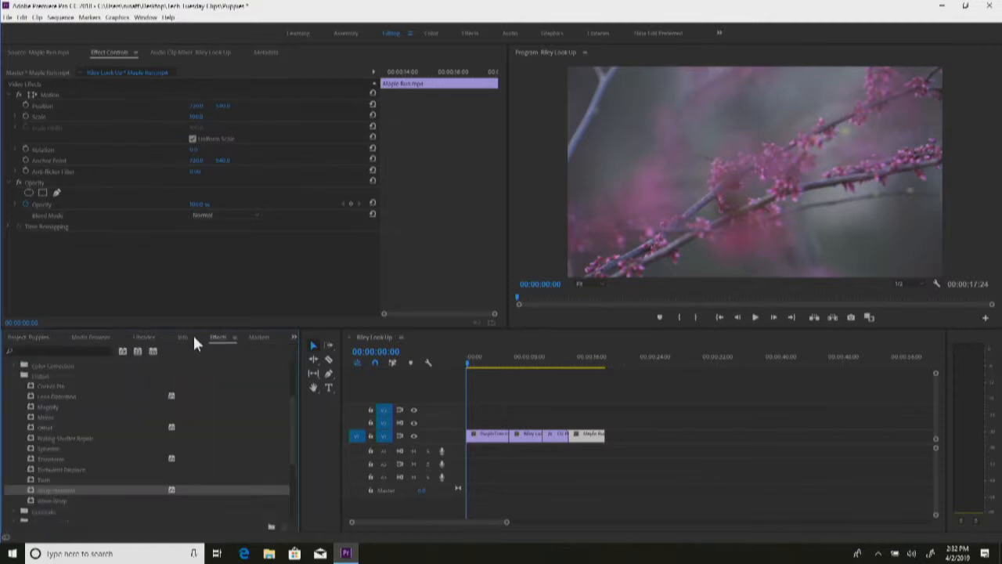
{"action": "left_click", "coordinate": [14, 336]}
{"action": "scroll", "coordinate": [98, 487], "scroll_direction": "down", "scroll_amount": 2}
{"action": "left_click_drag", "start_coordinate": [113, 431], "coordinate": [616, 441]}
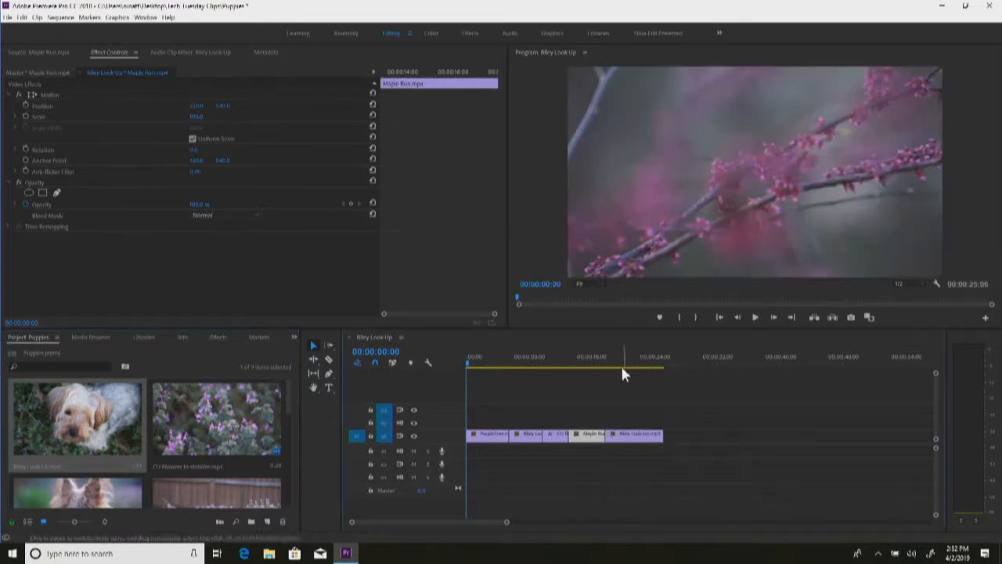
Select the last Riley Look Up clip on V1 with the playhead at 00:00:19:18 and search the effects for "lumetri color"
{"action": "left_click", "coordinate": [621, 364]}
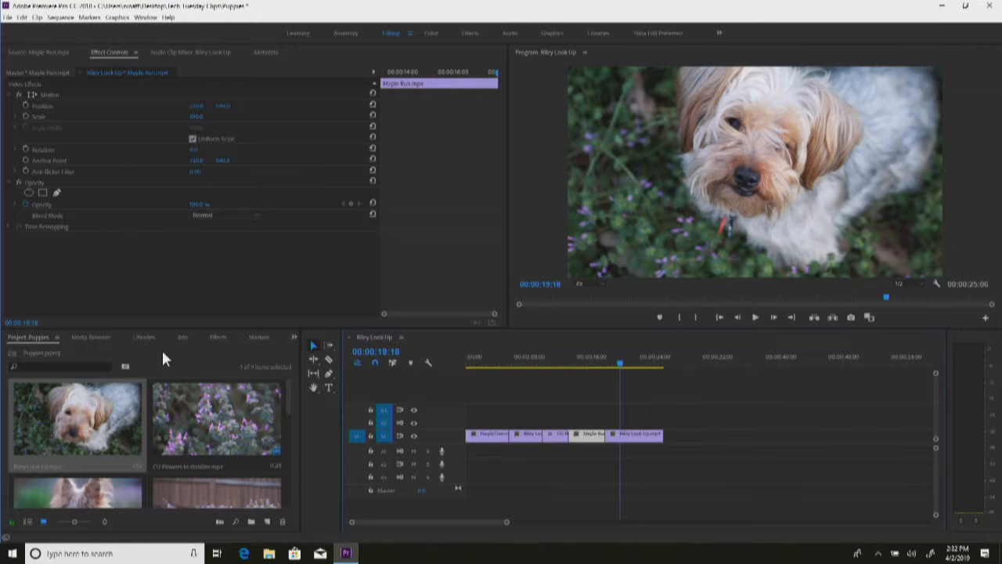
{"action": "left_click", "coordinate": [647, 443]}
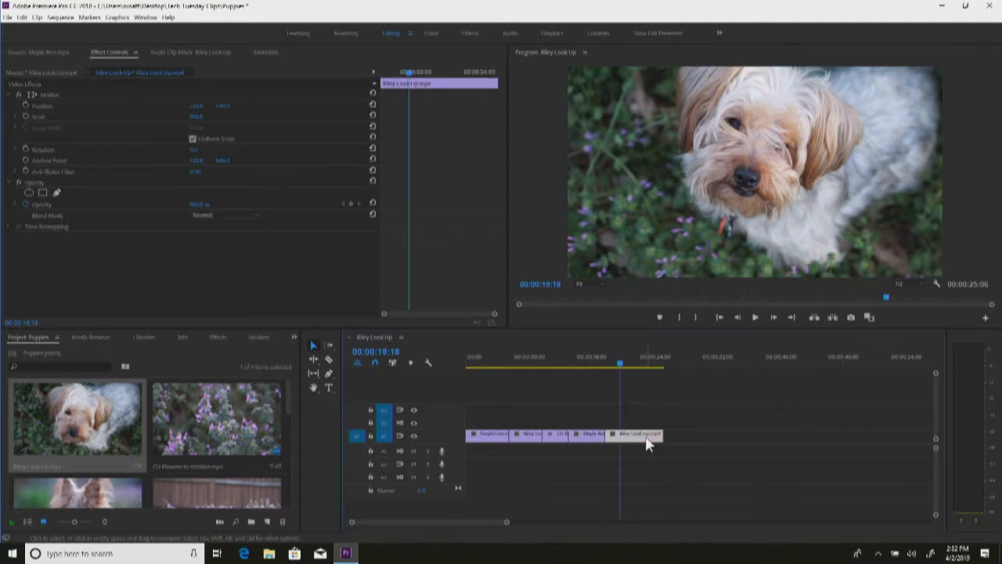
{"action": "left_click", "coordinate": [220, 337]}
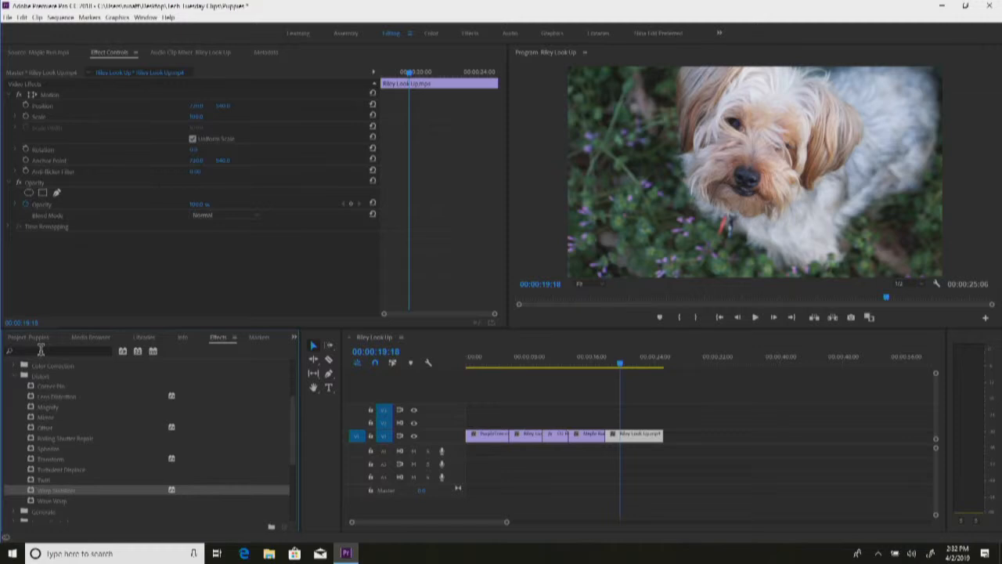
{"action": "left_click", "coordinate": [40, 350]}
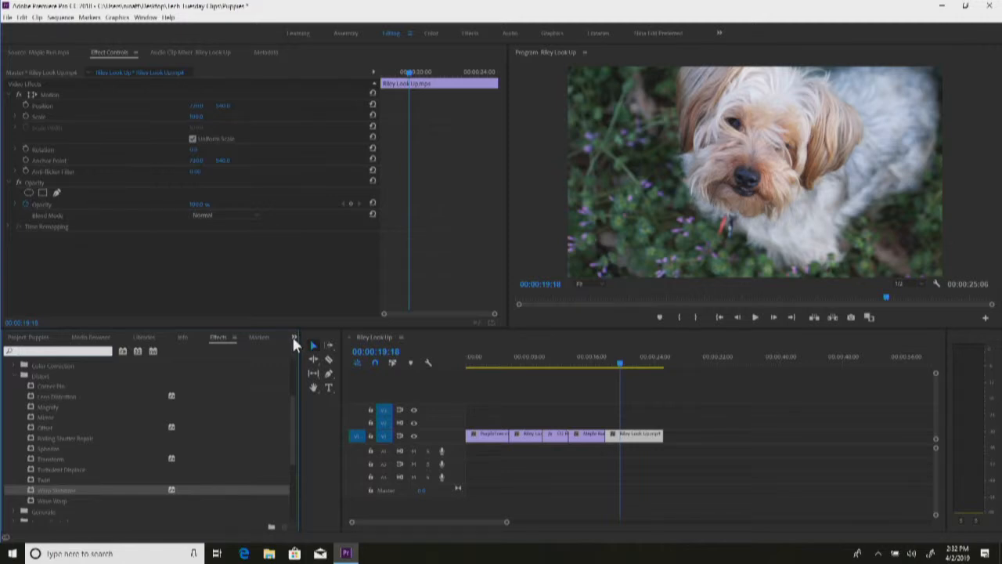
{"action": "left_click", "coordinate": [294, 337]}
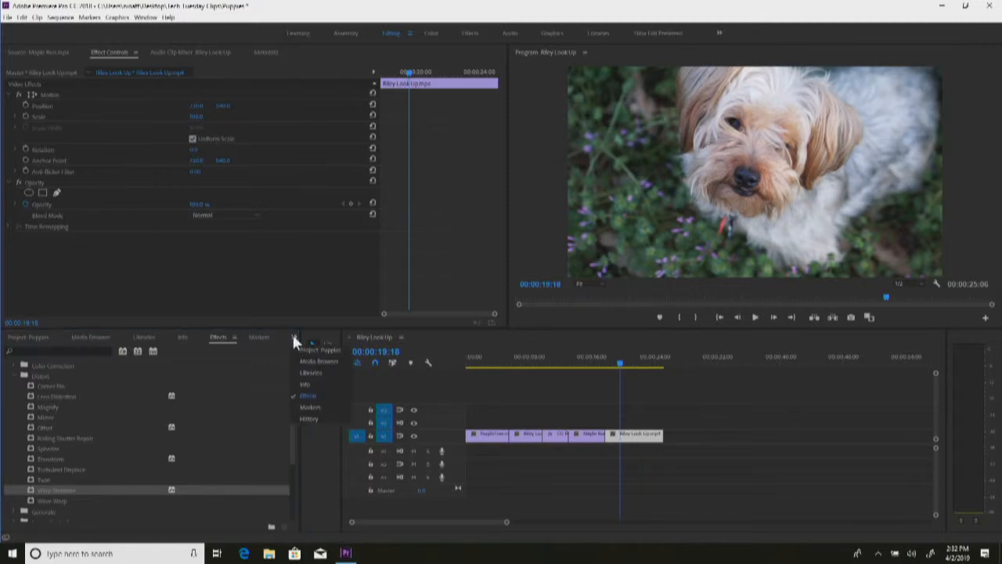
{"action": "left_click", "coordinate": [276, 362]}
{"action": "left_click", "coordinate": [49, 351]}
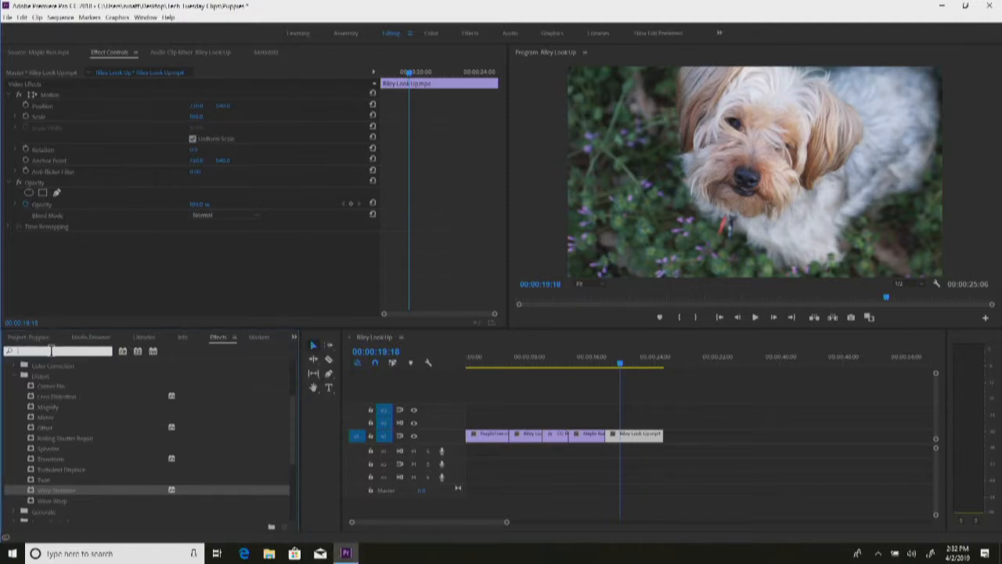
{"action": "type", "text": "l"}
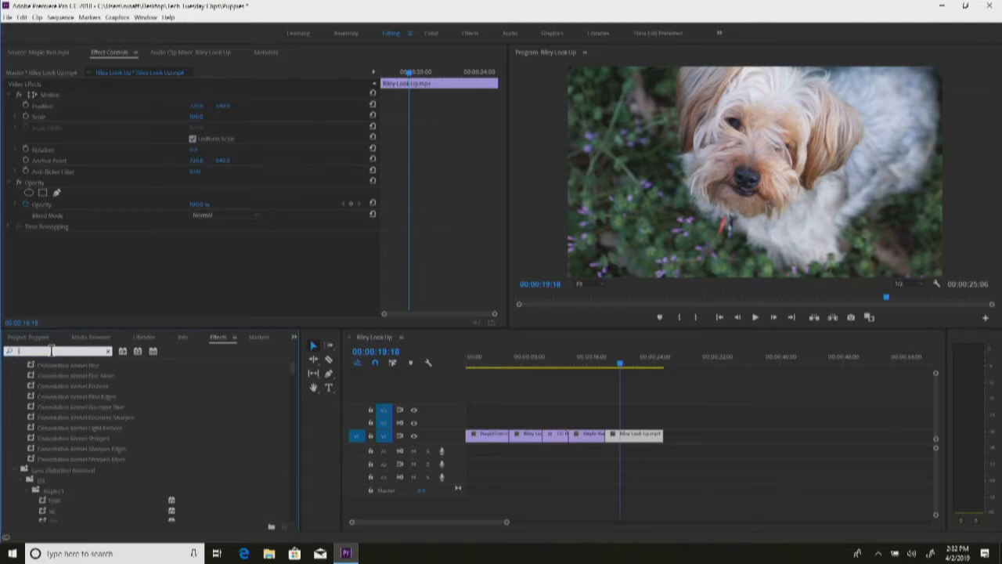
{"action": "type", "text": "ume"}
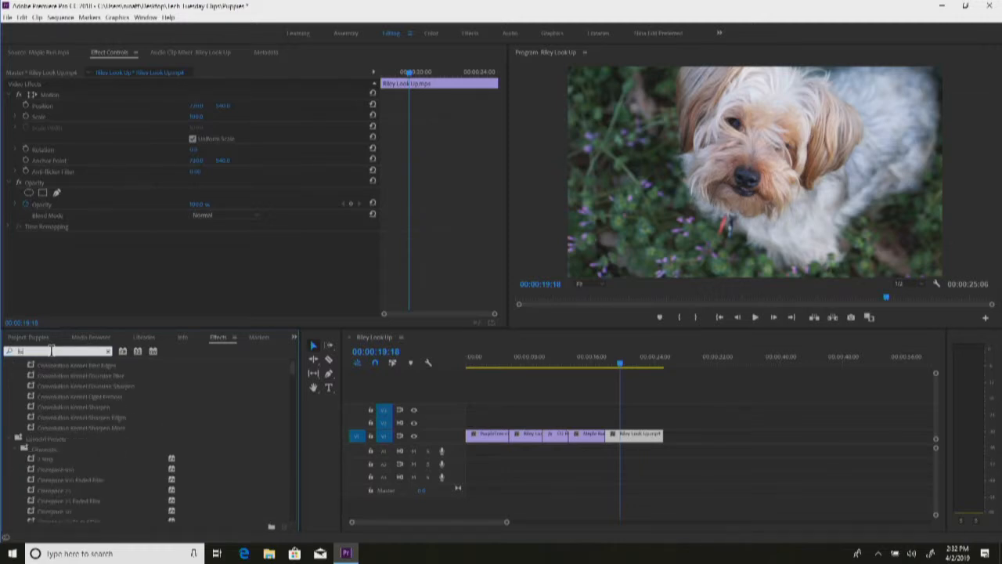
{"action": "type", "text": "t"}
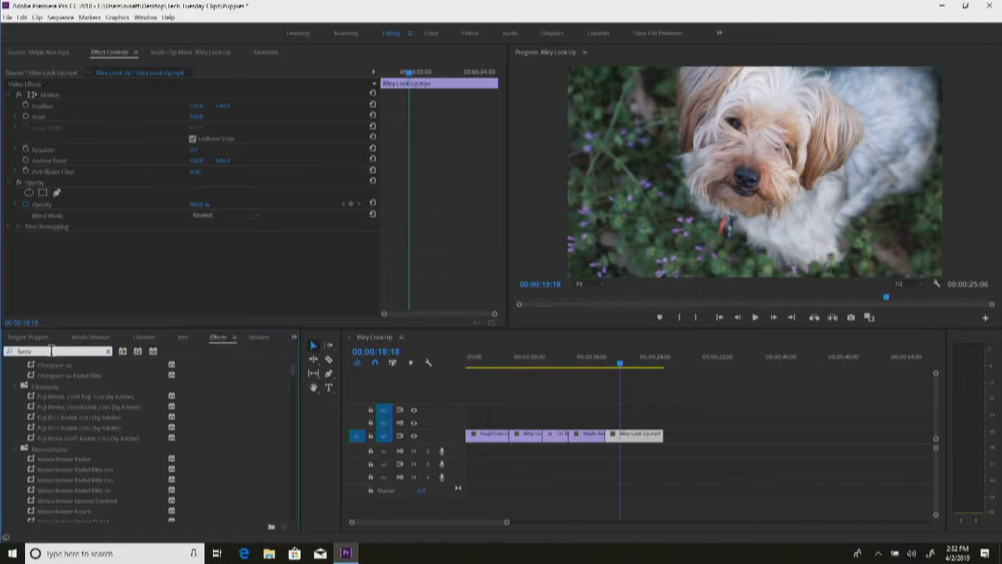
{"action": "type", "text": "ri color"}
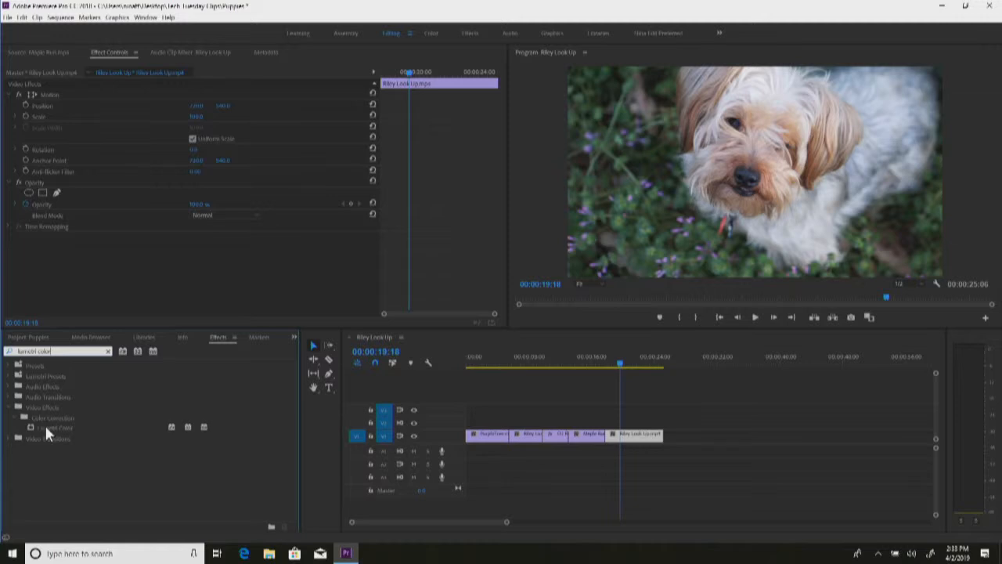
Apply the Lumetri Color effect to the last Riley Look Up clip and expand its Basic Correction settings
{"action": "left_click_drag", "start_coordinate": [45, 431], "coordinate": [631, 441]}
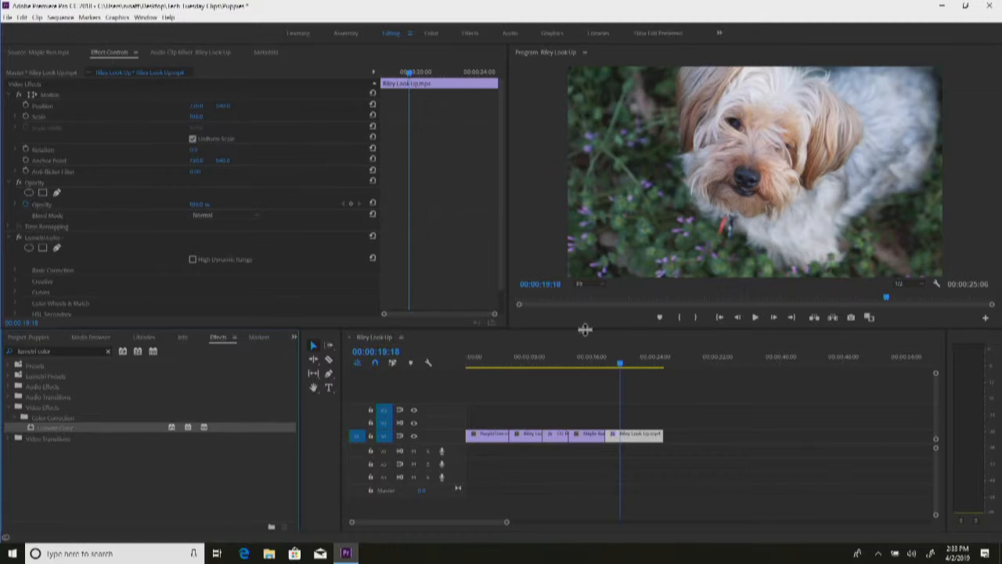
{"action": "scroll", "coordinate": [124, 239], "scroll_direction": "down", "scroll_amount": 1}
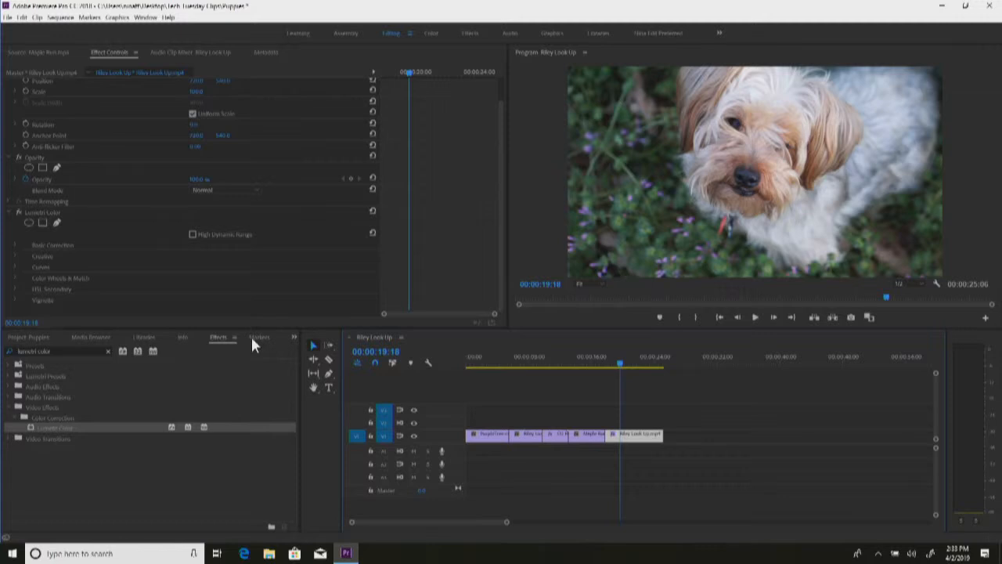
{"action": "left_click", "coordinate": [14, 245]}
{"action": "scroll", "coordinate": [11, 248], "scroll_direction": "down", "scroll_amount": 1}
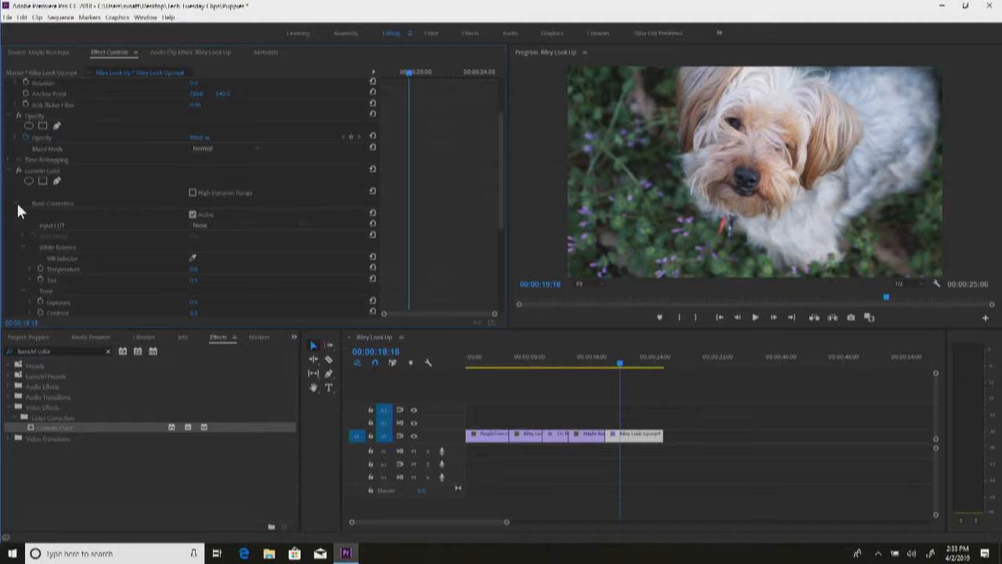
{"action": "scroll", "coordinate": [8, 251], "scroll_direction": "down", "scroll_amount": 2}
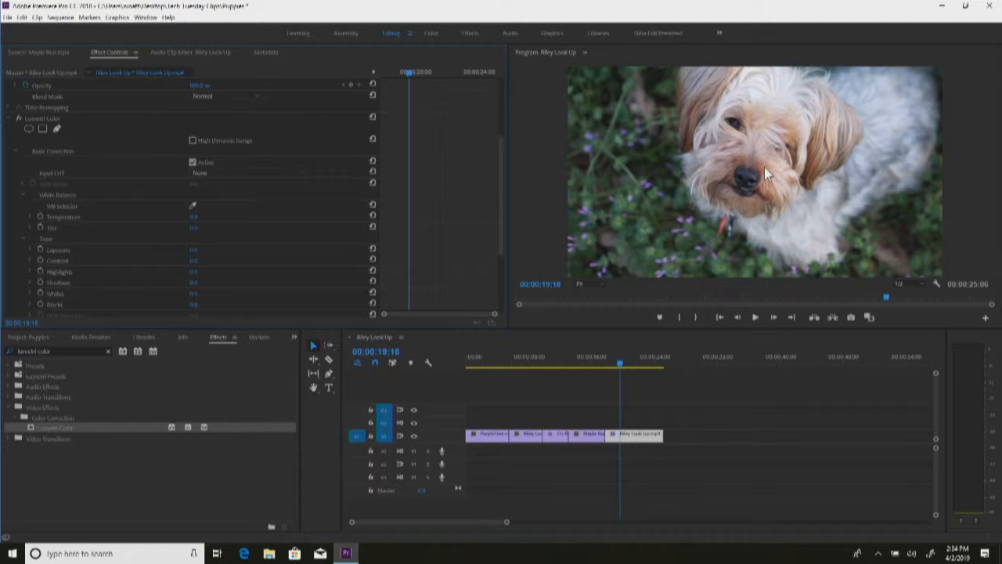
Sample the white fur on the dog's forehead with the white balance selector of the Riley Look Up clip
{"action": "left_click", "coordinate": [645, 481]}
{"action": "left_click", "coordinate": [638, 441]}
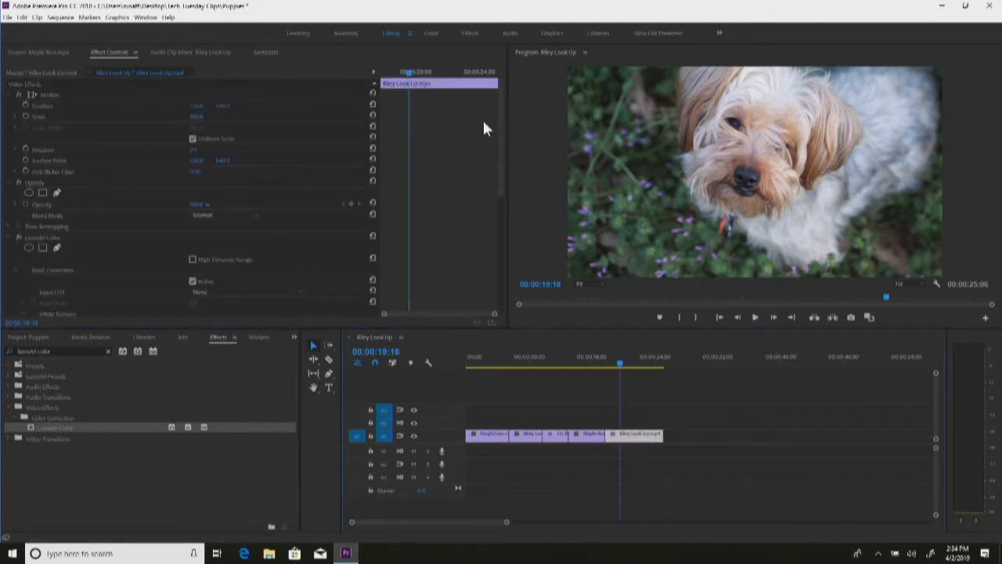
{"action": "left_click_drag", "start_coordinate": [499, 146], "coordinate": [502, 206]}
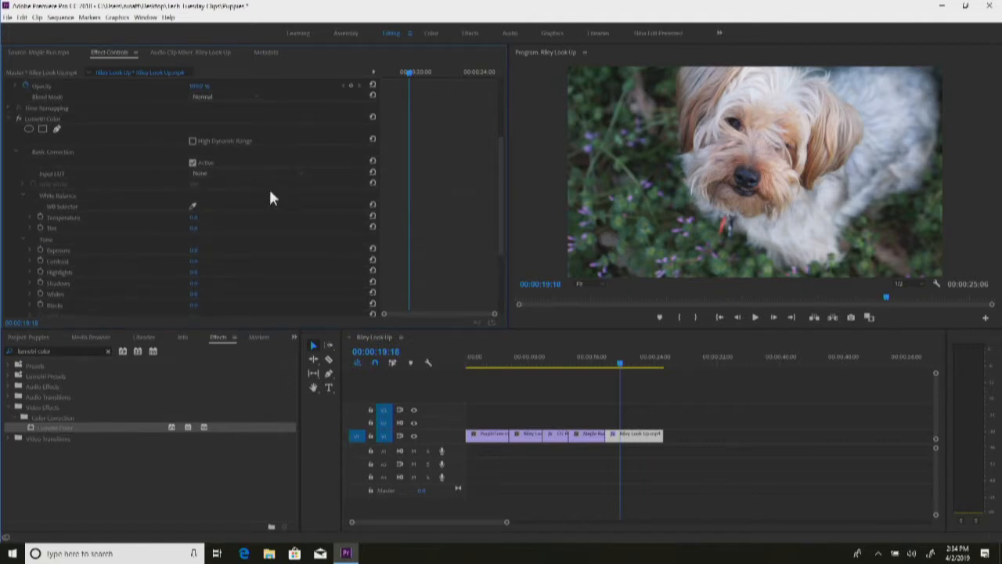
{"action": "left_click", "coordinate": [193, 207]}
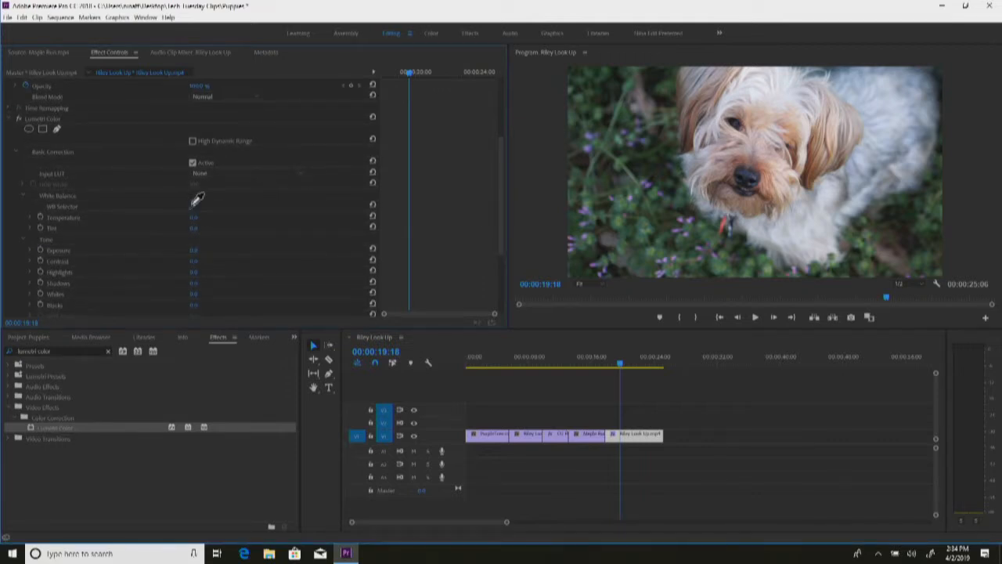
{"action": "left_click", "coordinate": [772, 100]}
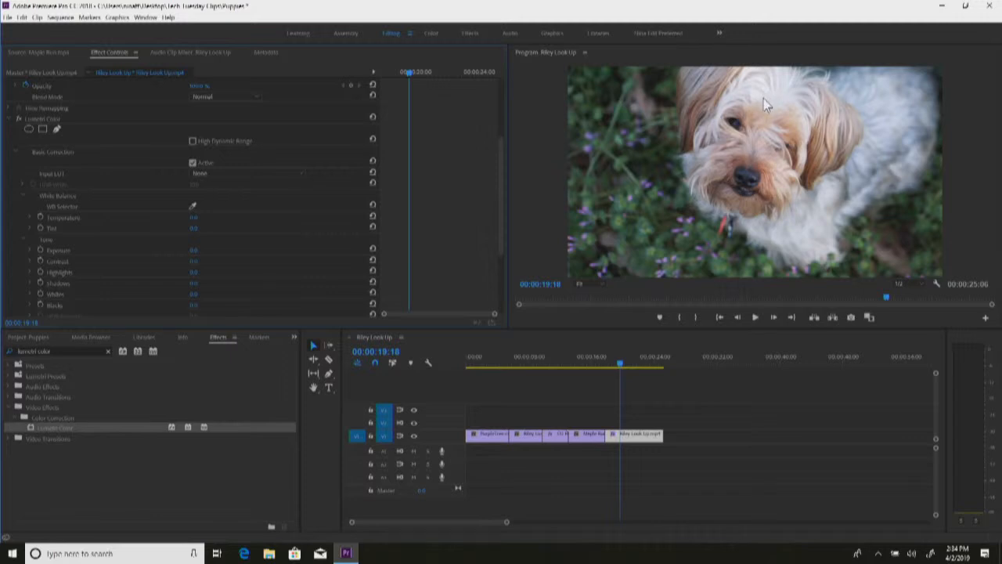
{"action": "left_click", "coordinate": [192, 205]}
Sample the green foliage as the white balance reference, and resample the dog's white forehead fur to correct the cast
{"action": "left_click", "coordinate": [193, 206]}
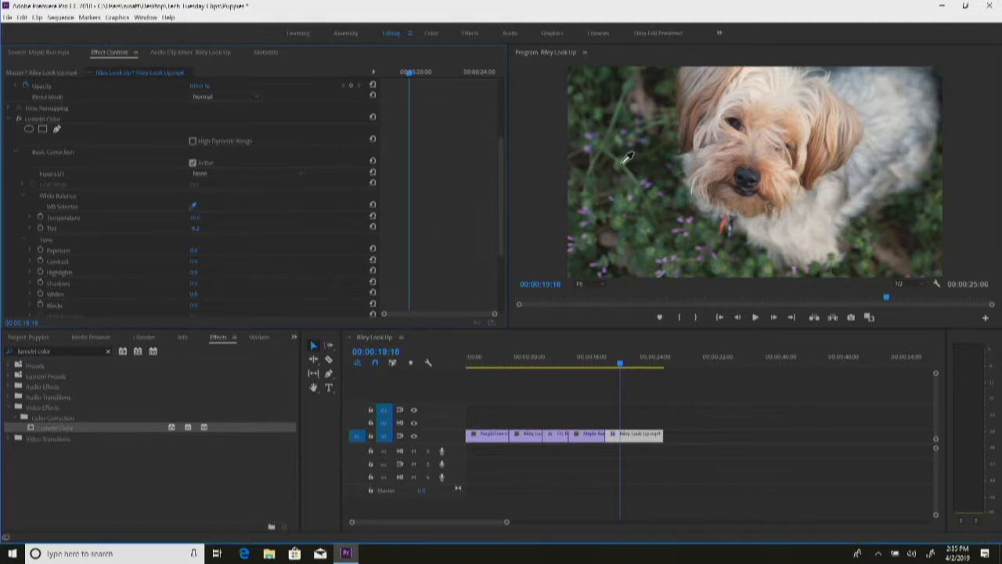
{"action": "left_click", "coordinate": [624, 164]}
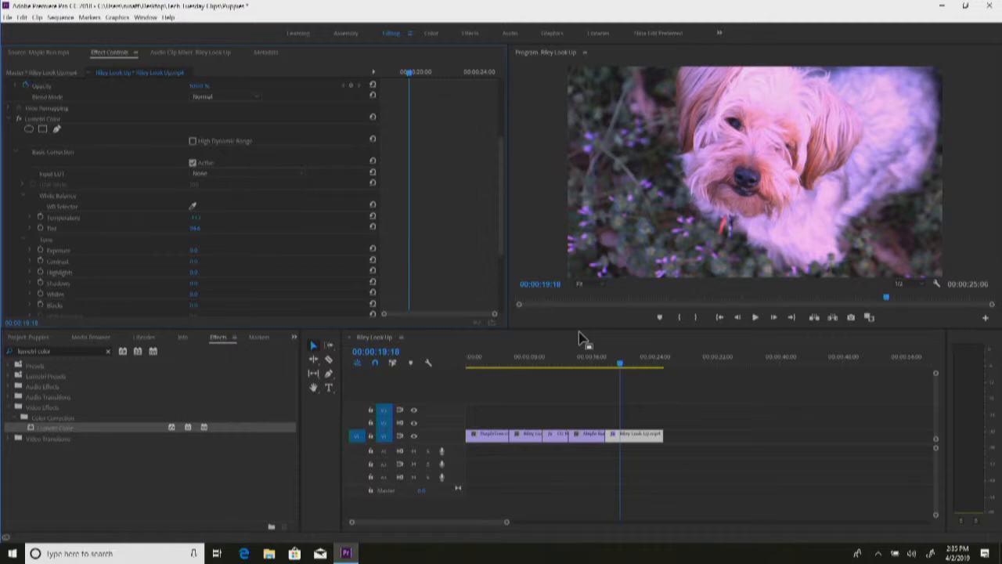
{"action": "left_click", "coordinate": [194, 206]}
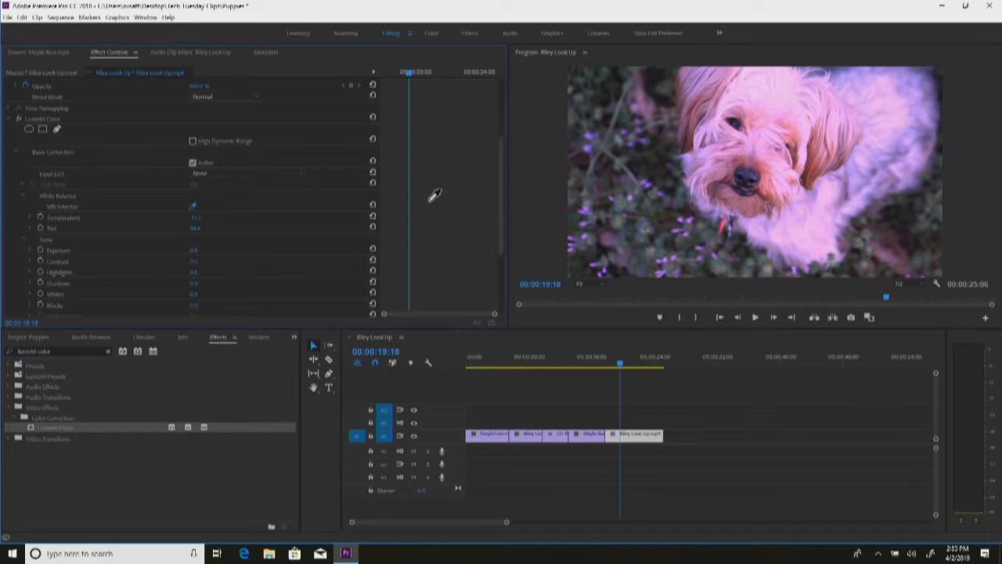
{"action": "left_click", "coordinate": [773, 97]}
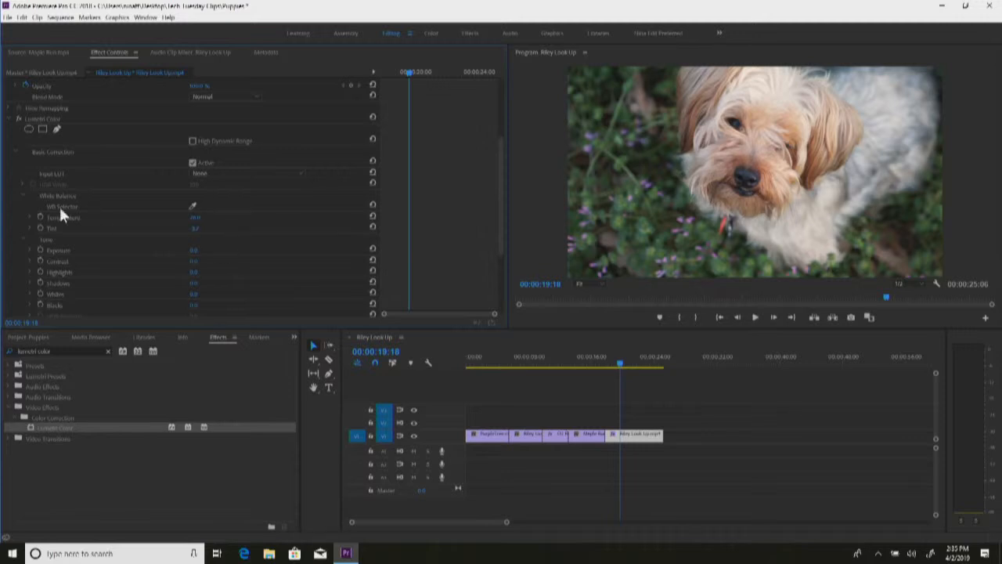
Try warmer, cooler and greener white balances by hand, settling on a Temperature of about 1.1 and a Tint of about 2.0
{"action": "left_click", "coordinate": [30, 218]}
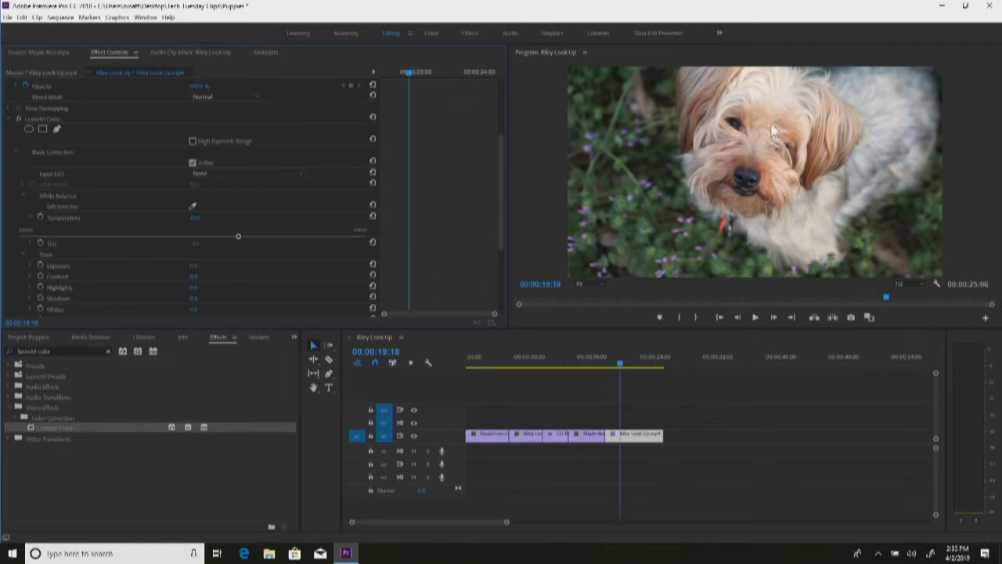
{"action": "left_click", "coordinate": [29, 243]}
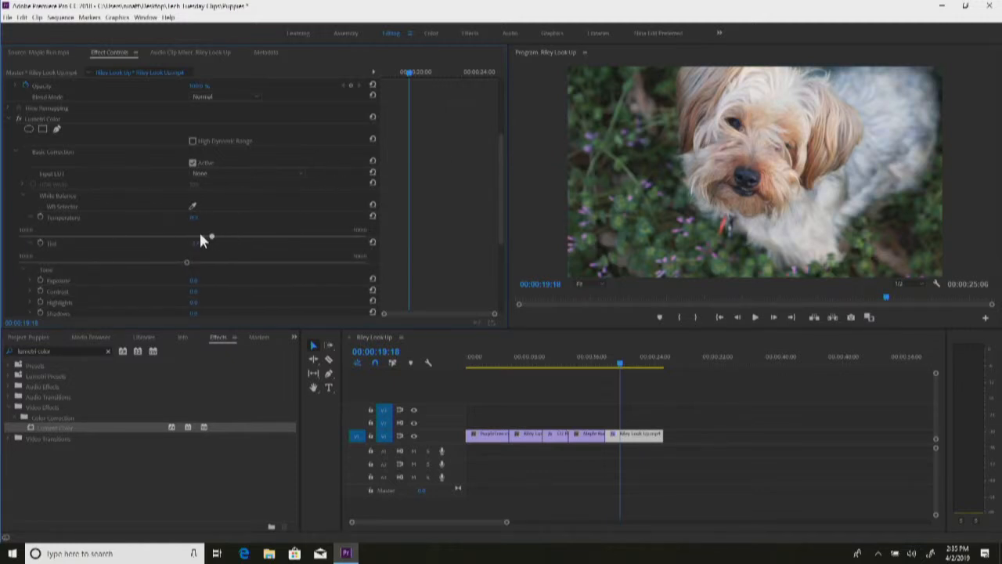
{"action": "left_click_drag", "start_coordinate": [79, 236], "coordinate": [223, 236]}
{"action": "left_click_drag", "start_coordinate": [194, 235], "coordinate": [198, 235]}
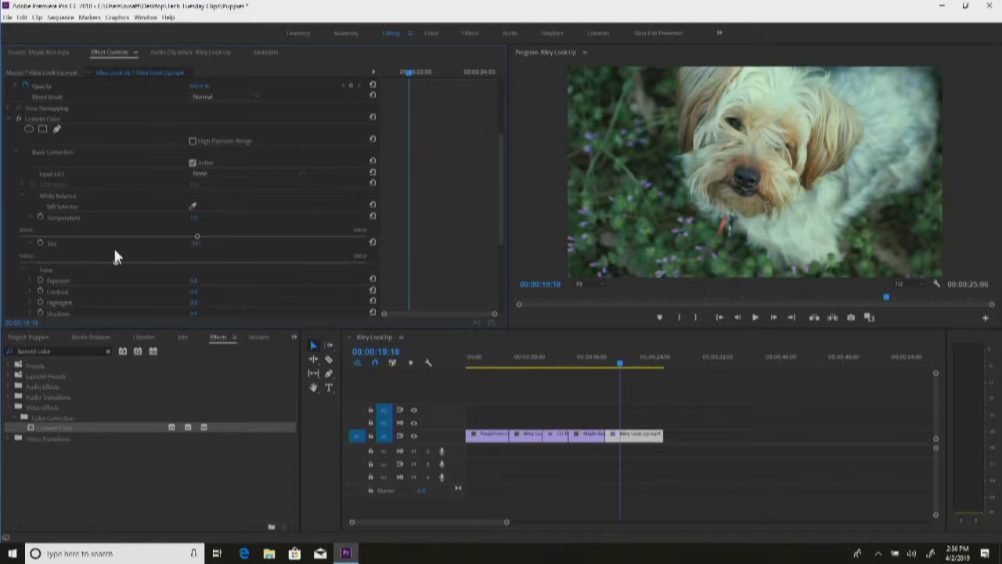
{"action": "left_click", "coordinate": [273, 262]}
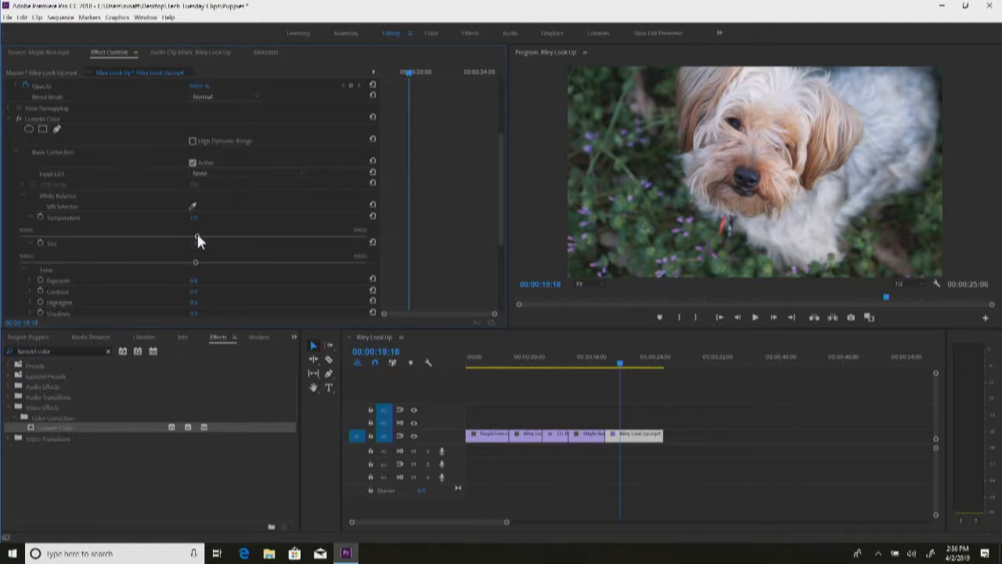
Try the automatic tone correction on the clip and reset the tone values
{"action": "scroll", "coordinate": [145, 235], "scroll_direction": "down", "scroll_amount": 3}
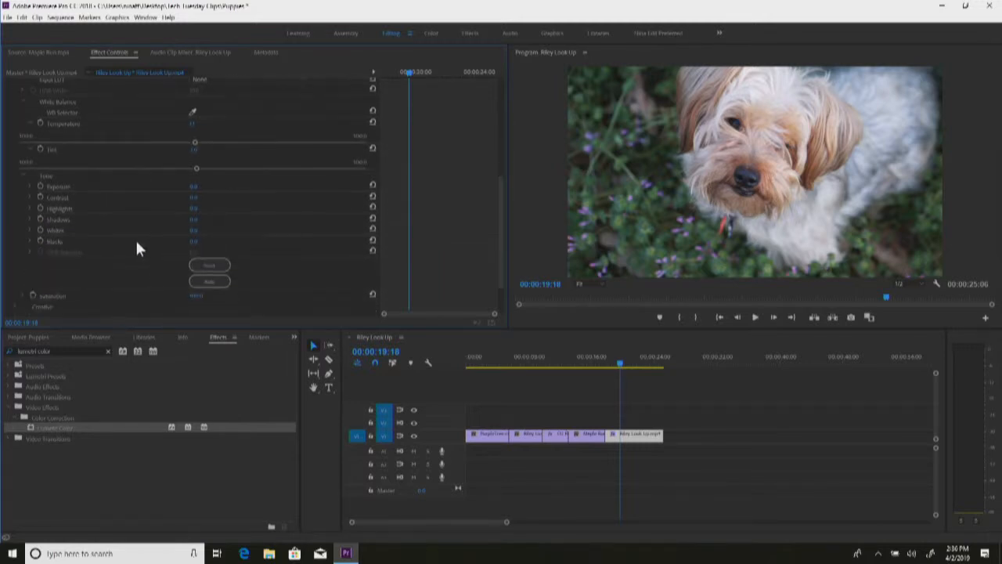
{"action": "left_click", "coordinate": [211, 282]}
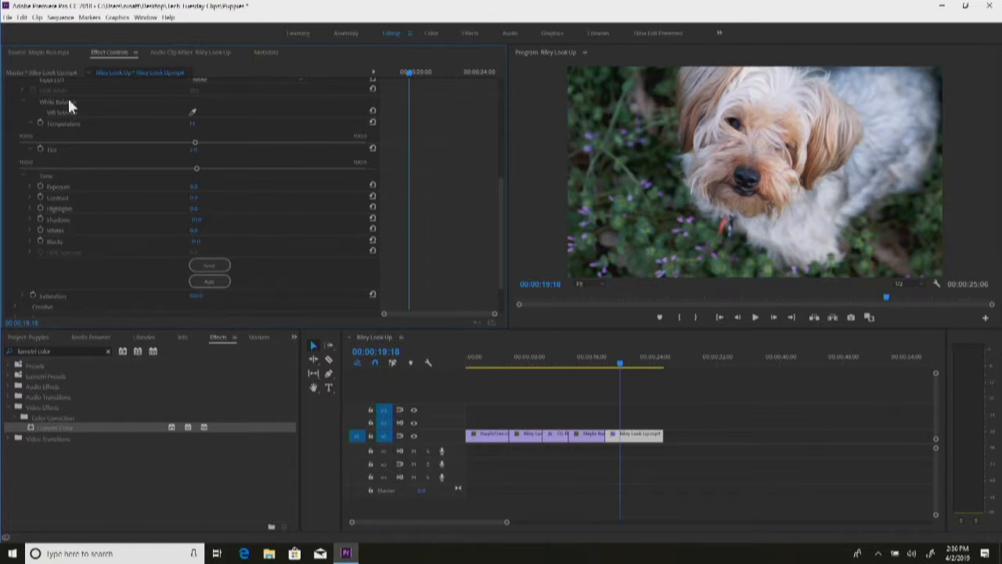
{"action": "left_click", "coordinate": [212, 266]}
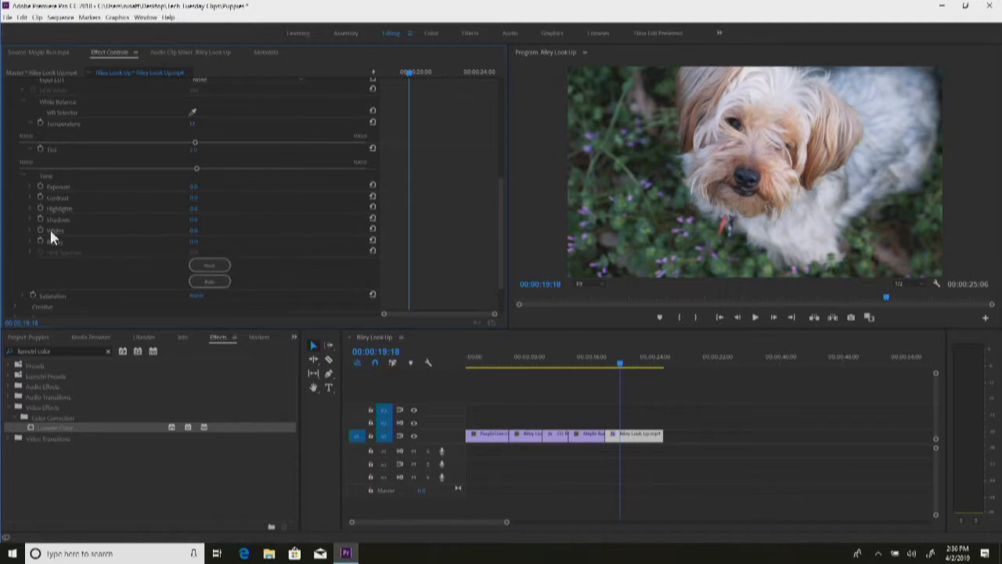
Test a strongly raised Exposure on the Riley Look Up clip and bring it back to about 0.1
{"action": "left_click", "coordinate": [30, 187]}
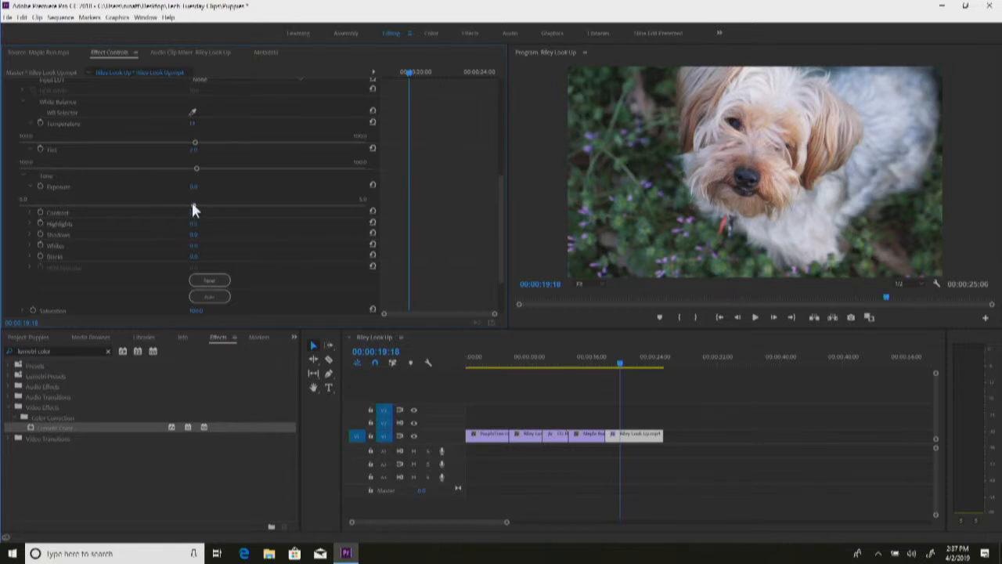
{"action": "left_click_drag", "start_coordinate": [190, 205], "coordinate": [283, 197]}
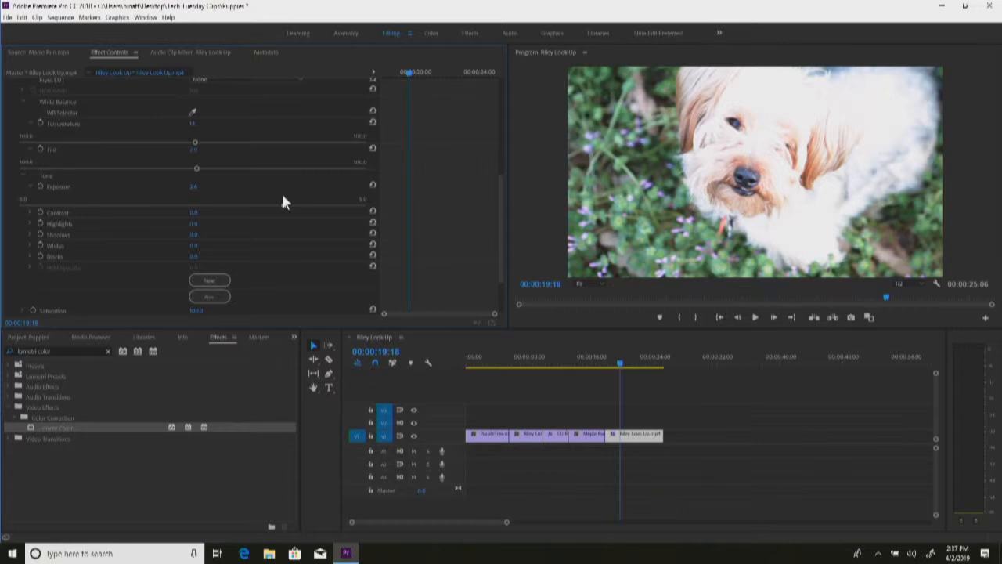
{"action": "left_click_drag", "start_coordinate": [278, 198], "coordinate": [202, 207]}
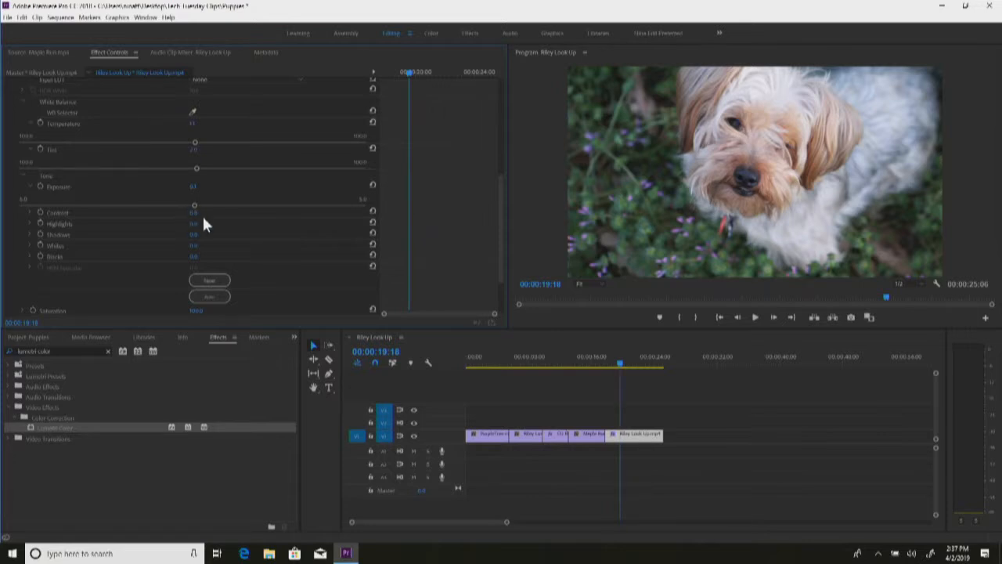
Expand the Contrast, Highlights and Shadows sliders and lower Highlights very slightly
{"action": "left_click", "coordinate": [29, 212]}
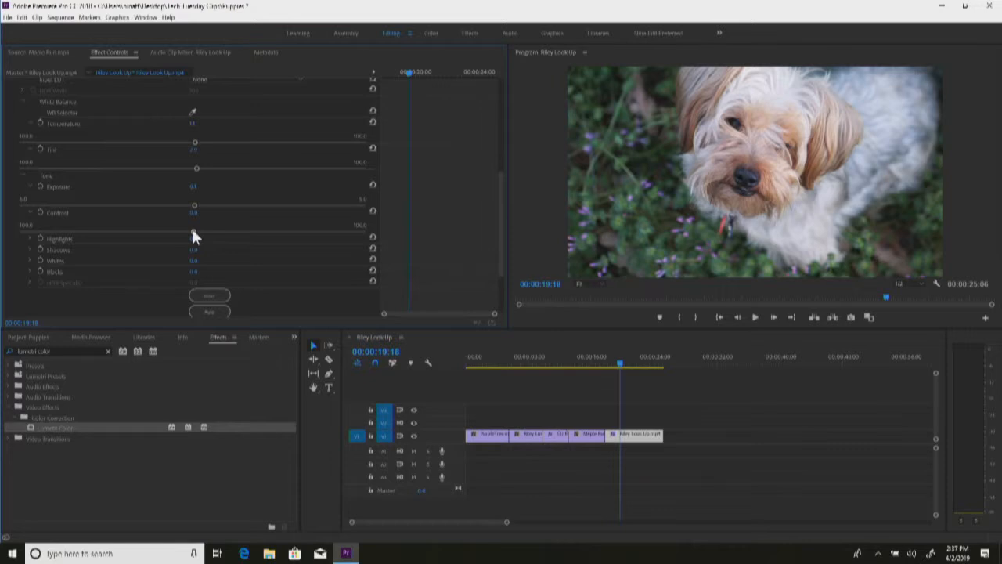
{"action": "left_click", "coordinate": [29, 238]}
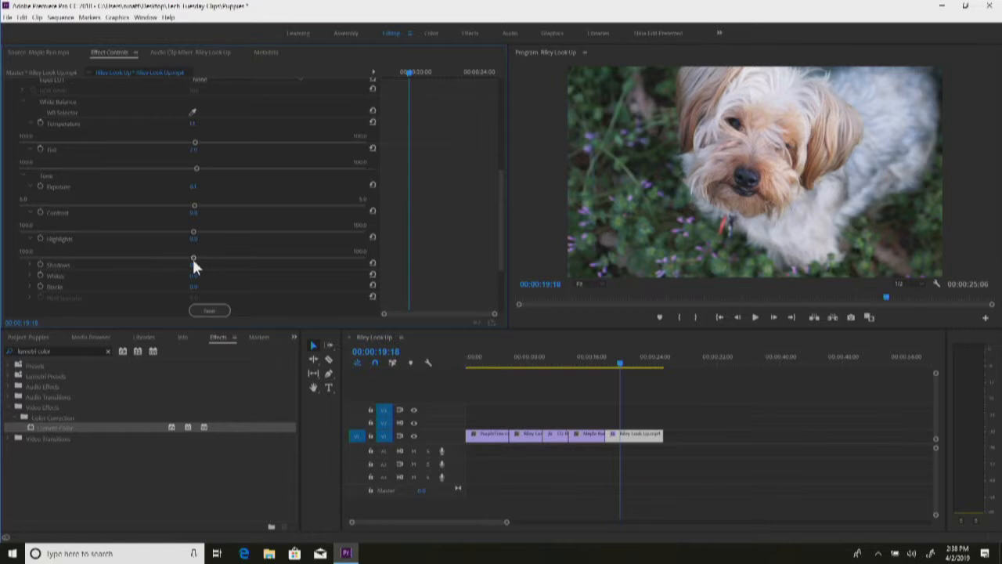
{"action": "mouse_move", "coordinate": [189, 256]}
{"action": "left_mouse_down"}
{"action": "mouse_move", "coordinate": [60, 256]}
{"action": "mouse_move", "coordinate": [372, 259]}
{"action": "mouse_move", "coordinate": [130, 261]}
{"action": "mouse_move", "coordinate": [202, 266]}
{"action": "left_mouse_up"}
{"action": "left_click", "coordinate": [31, 264]}
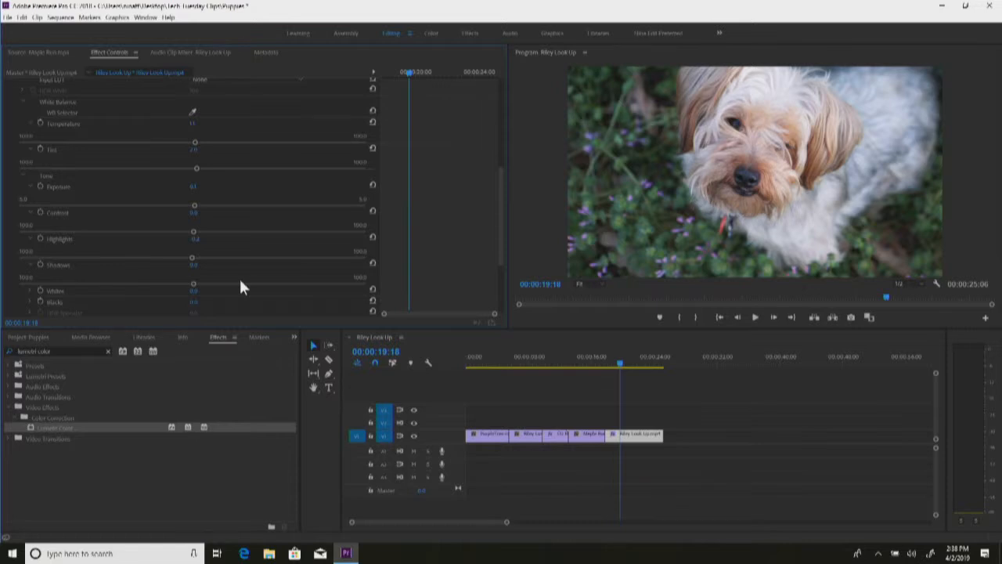
Expand the Whites and Blacks sliders of the Riley Look Up clip, test a tone adjustment, and reset all tone values
{"action": "scroll", "coordinate": [250, 279], "scroll_direction": "down", "scroll_amount": 1}
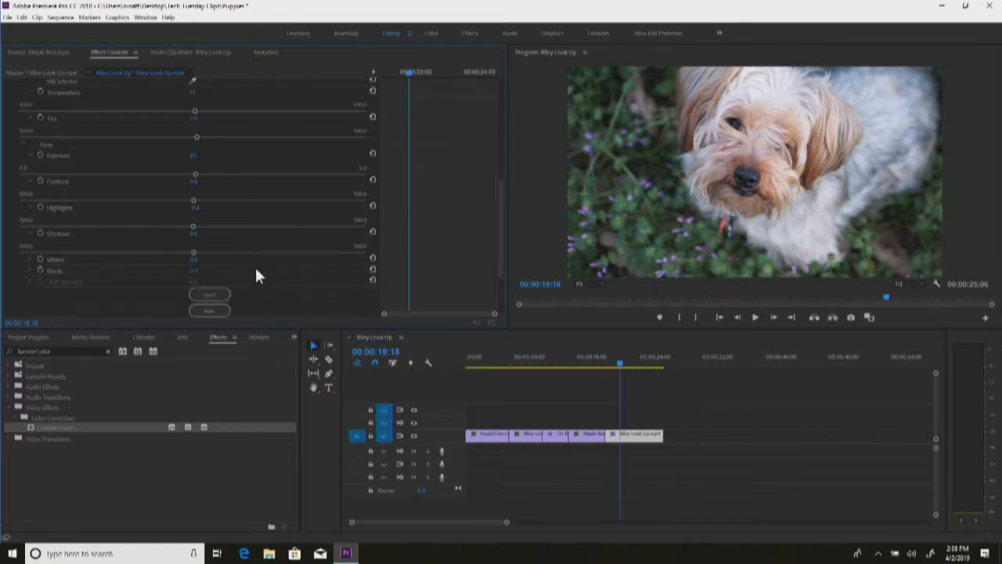
{"action": "scroll", "coordinate": [21, 265], "scroll_direction": "down", "scroll_amount": 1}
{"action": "left_click", "coordinate": [29, 254]}
{"action": "left_click_drag", "start_coordinate": [195, 253], "coordinate": [220, 273]}
{"action": "scroll", "coordinate": [92, 109], "scroll_direction": "up", "scroll_amount": 3}
{"action": "scroll", "coordinate": [100, 141], "scroll_direction": "down", "scroll_amount": 3}
{"action": "scroll", "coordinate": [117, 220], "scroll_direction": "down", "scroll_amount": 1}
{"action": "left_click", "coordinate": [211, 264]}
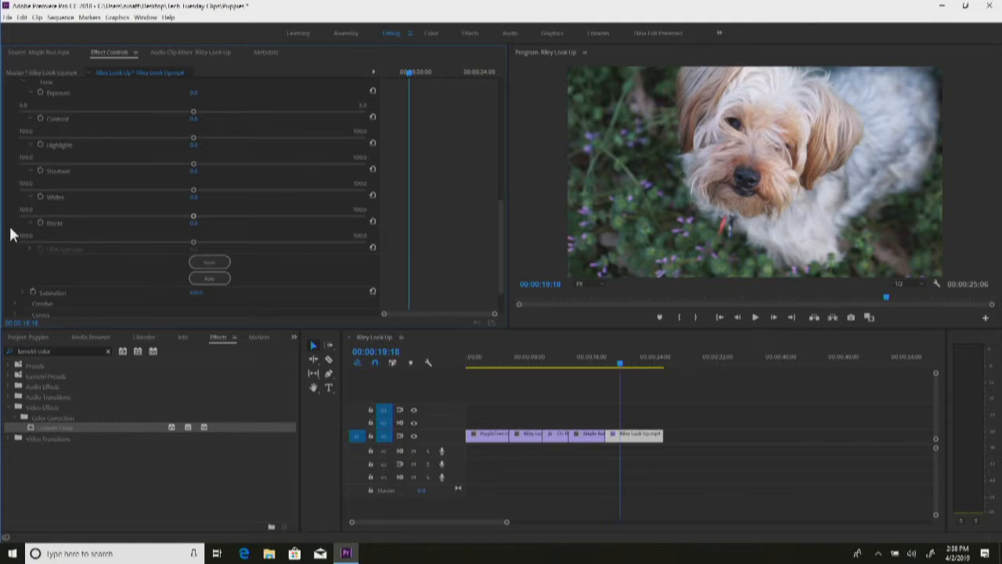
Sample the white balance from the light fur on top of the dog's head with the WB Selector
{"action": "scroll", "coordinate": [15, 232], "scroll_direction": "up", "scroll_amount": 3}
{"action": "left_click", "coordinate": [194, 122]}
{"action": "left_click", "coordinate": [772, 96]}
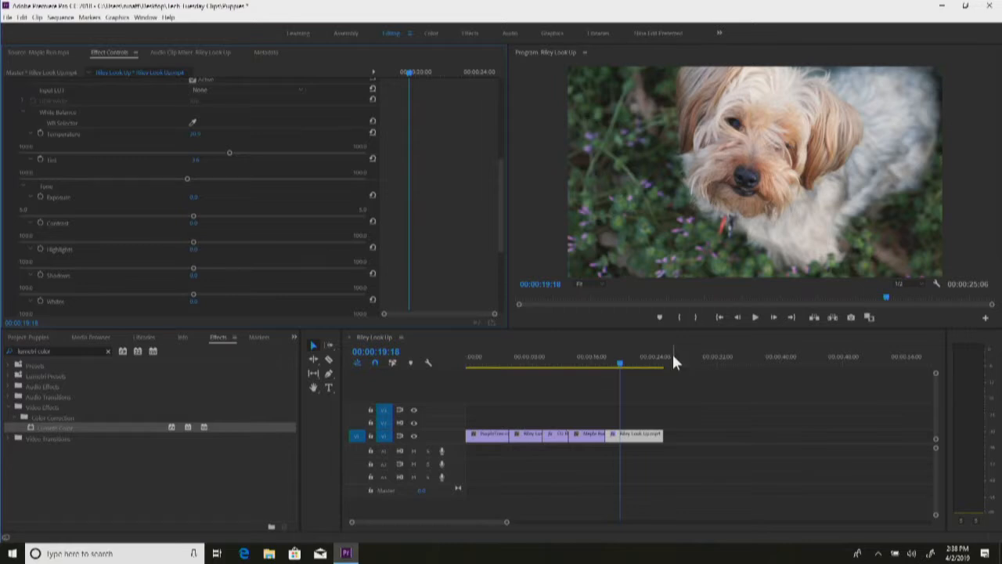
Copy the Lumetri Color effect from the Riley Look Up clip and paste it onto the four preceding clips
{"action": "scroll", "coordinate": [22, 206], "scroll_direction": "up", "scroll_amount": 2}
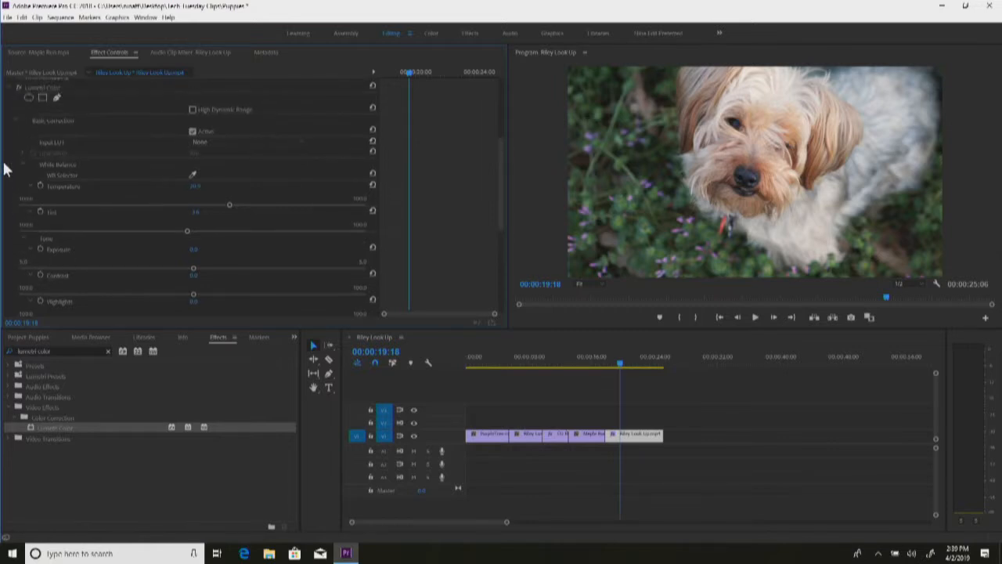
{"action": "left_click", "coordinate": [8, 87]}
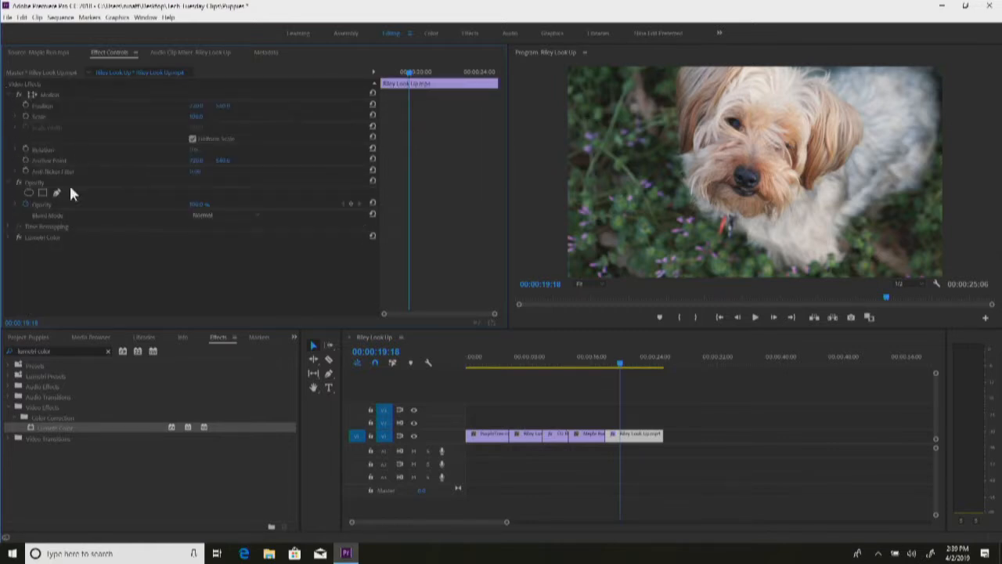
{"action": "left_click", "coordinate": [43, 238]}
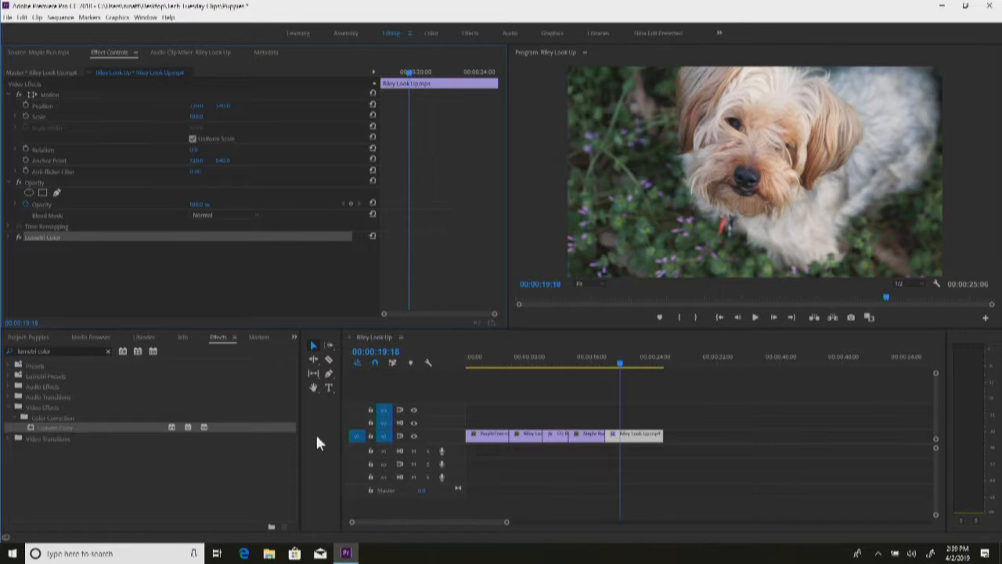
{"action": "left_click_drag", "start_coordinate": [484, 414], "coordinate": [598, 450]}
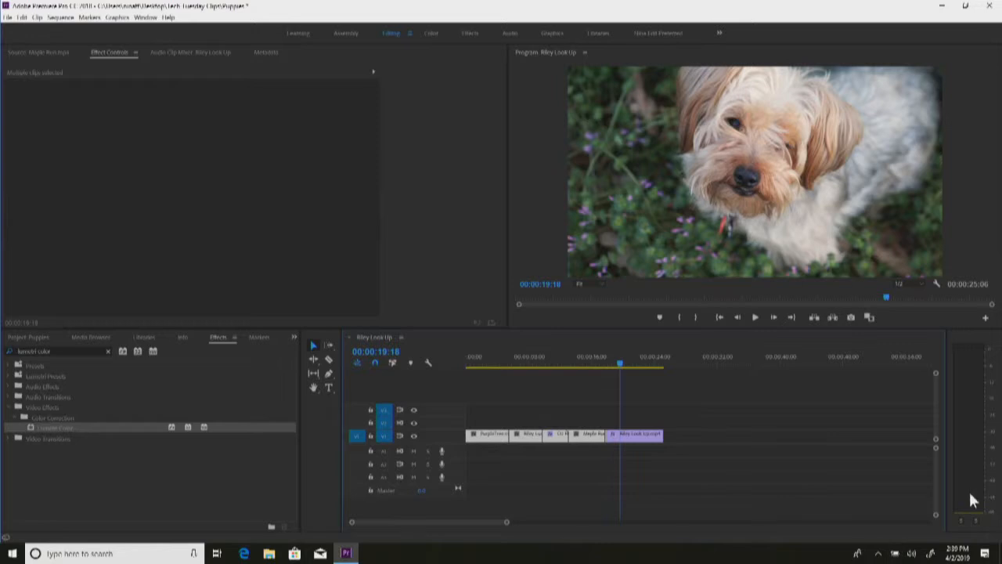
Check the pasted Lumetri Color on the Maple Run and CU Flowers clips and undo the paste
{"action": "left_click", "coordinate": [586, 356]}
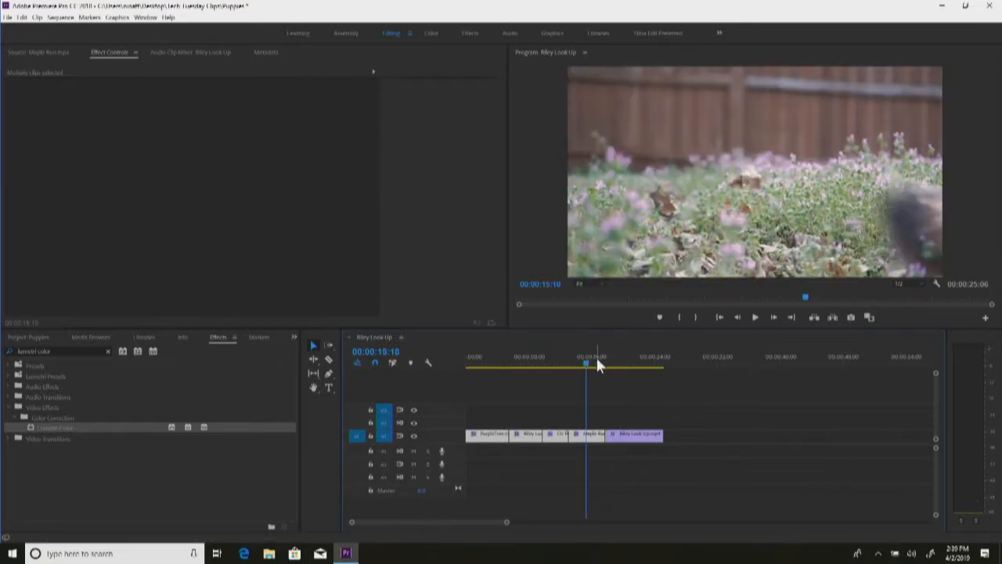
{"action": "left_click", "coordinate": [603, 457]}
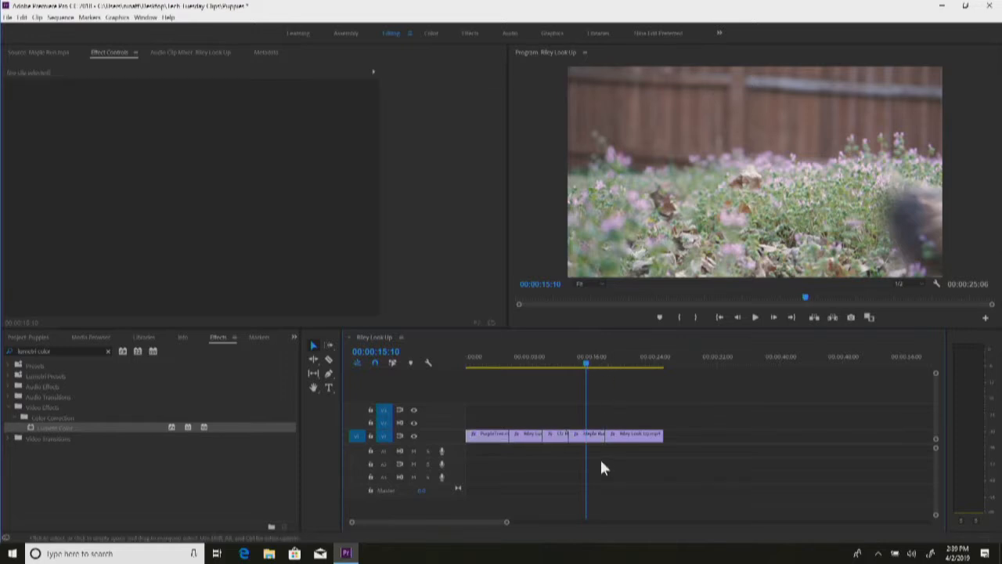
{"action": "left_click", "coordinate": [584, 438]}
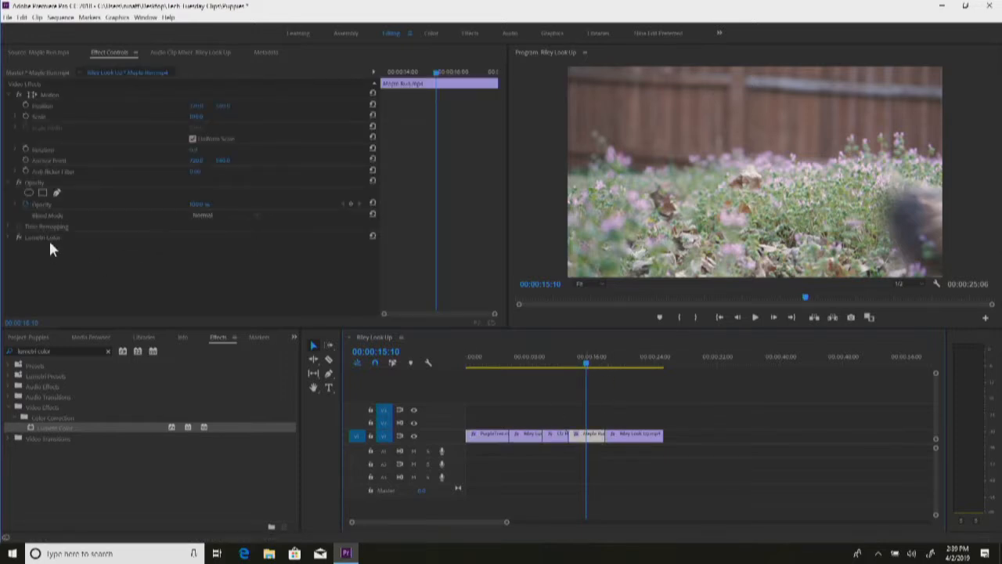
{"action": "left_click", "coordinate": [549, 435]}
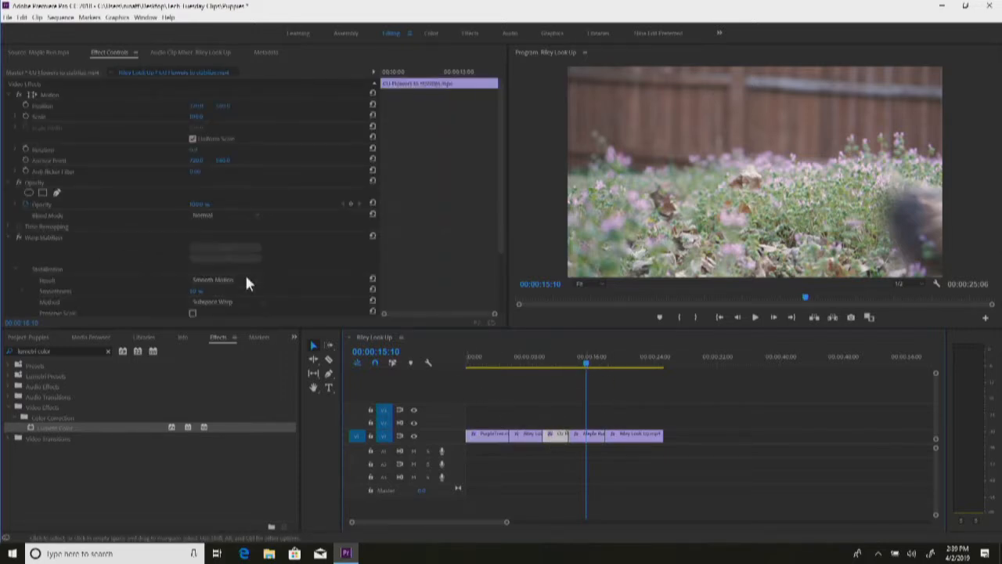
{"action": "left_click", "coordinate": [18, 237]}
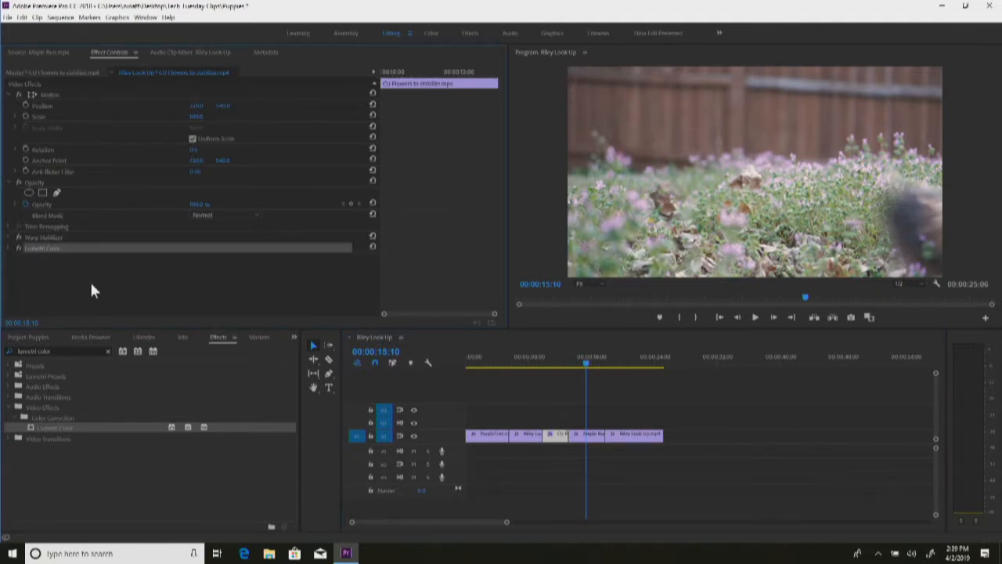
{"action": "key", "text": "ctrl+z"}
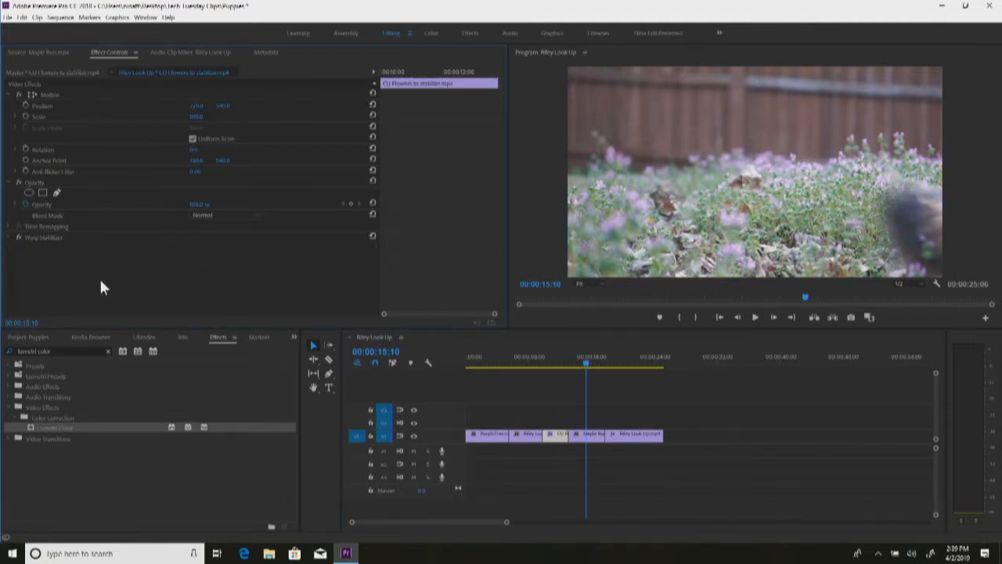
Select the Riley Look Up clip again and expand its Lumetri Color settings
{"action": "left_click_drag", "start_coordinate": [581, 357], "coordinate": [627, 361]}
{"action": "left_click", "coordinate": [635, 449]}
{"action": "left_click", "coordinate": [627, 436]}
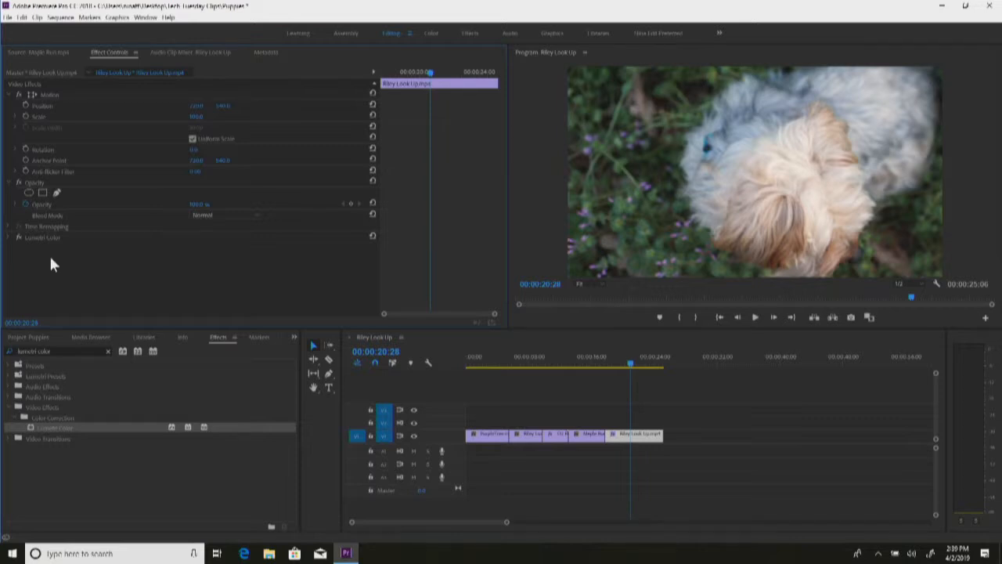
{"action": "left_click", "coordinate": [9, 238]}
{"action": "scroll", "coordinate": [106, 266], "scroll_direction": "down", "scroll_amount": 5}
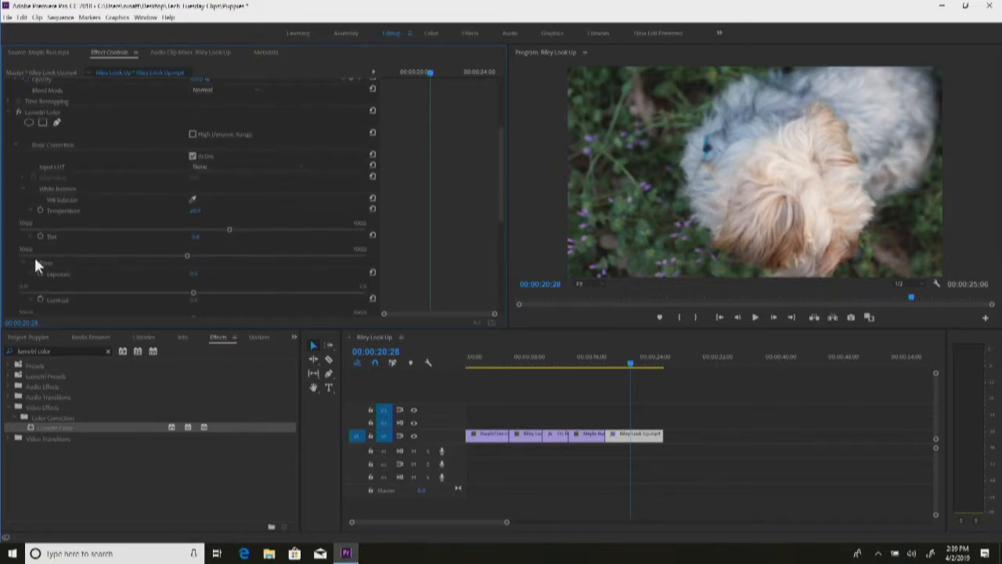
Collapse all white balance and tone sliders from Temperature through Blacks in Basic Correction
{"action": "left_click", "coordinate": [31, 210]}
{"action": "left_click", "coordinate": [29, 221]}
{"action": "left_click", "coordinate": [30, 243]}
{"action": "left_click", "coordinate": [29, 254]}
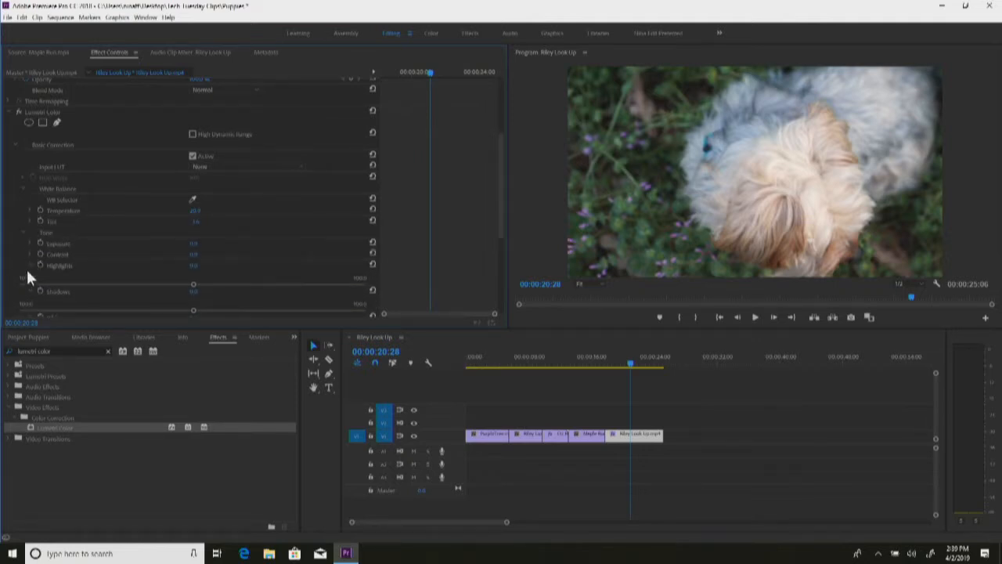
{"action": "left_click", "coordinate": [30, 265]}
{"action": "left_click", "coordinate": [30, 276]}
{"action": "left_click", "coordinate": [30, 287]}
{"action": "scroll", "coordinate": [8, 292], "scroll_direction": "down", "scroll_amount": 2}
{"action": "left_click", "coordinate": [30, 246]}
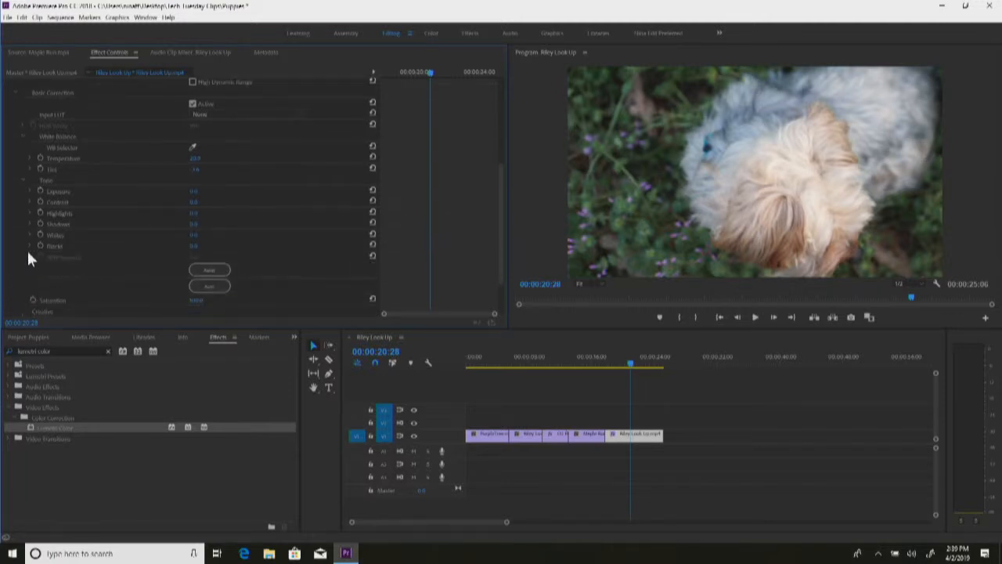
Expand Color Wheels & Match and push the Shadows wheel toward teal, previewing the dog's face at 00:00:19:18
{"action": "scroll", "coordinate": [4, 290], "scroll_direction": "down", "scroll_amount": 2}
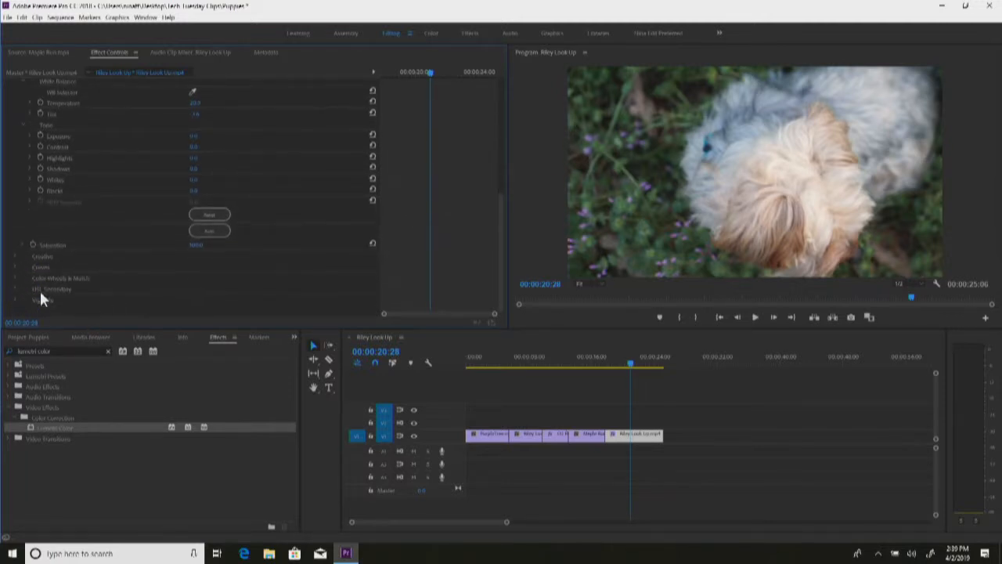
{"action": "left_click", "coordinate": [15, 277]}
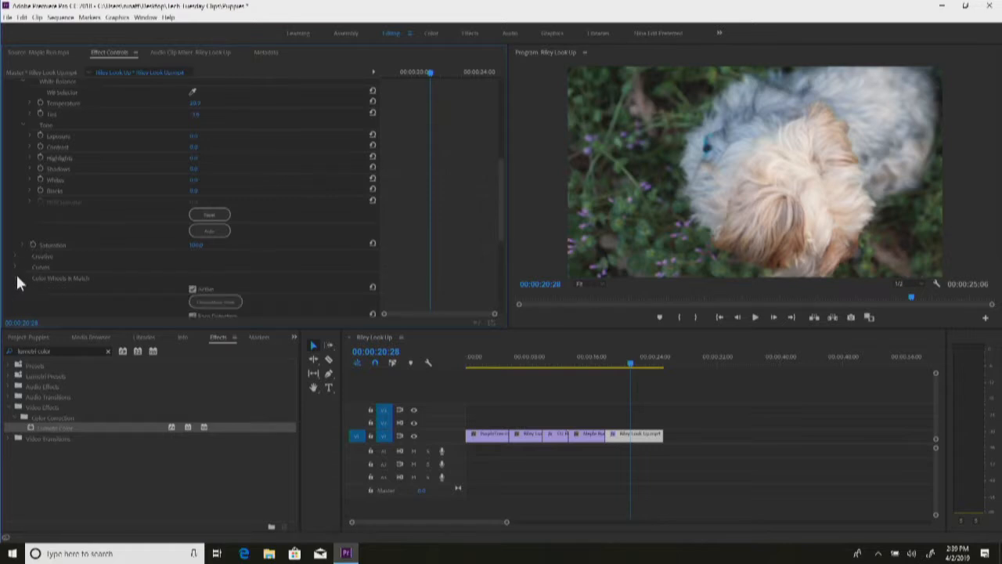
{"action": "scroll", "coordinate": [17, 274], "scroll_direction": "down", "scroll_amount": 5}
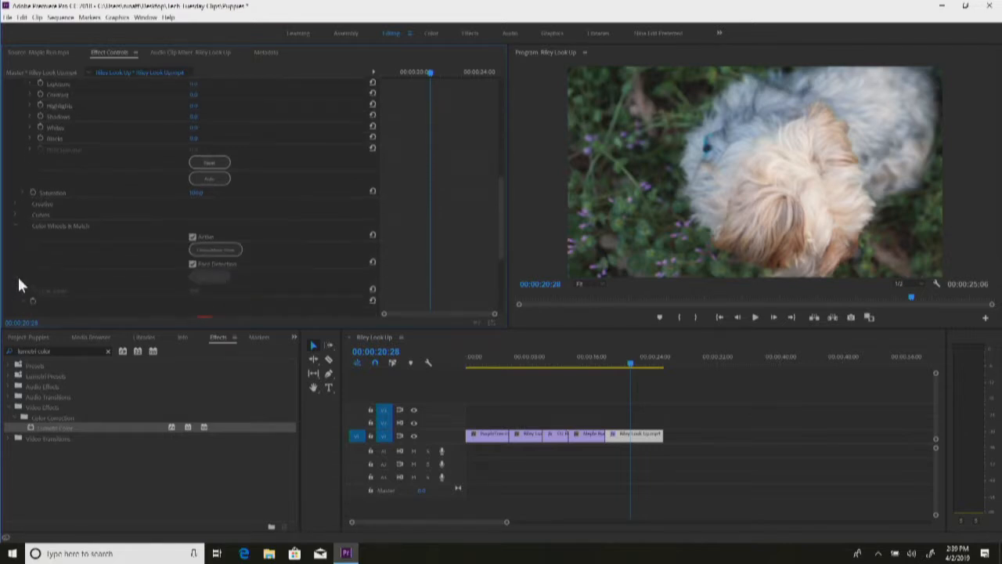
{"action": "scroll", "coordinate": [12, 277], "scroll_direction": "down", "scroll_amount": 3}
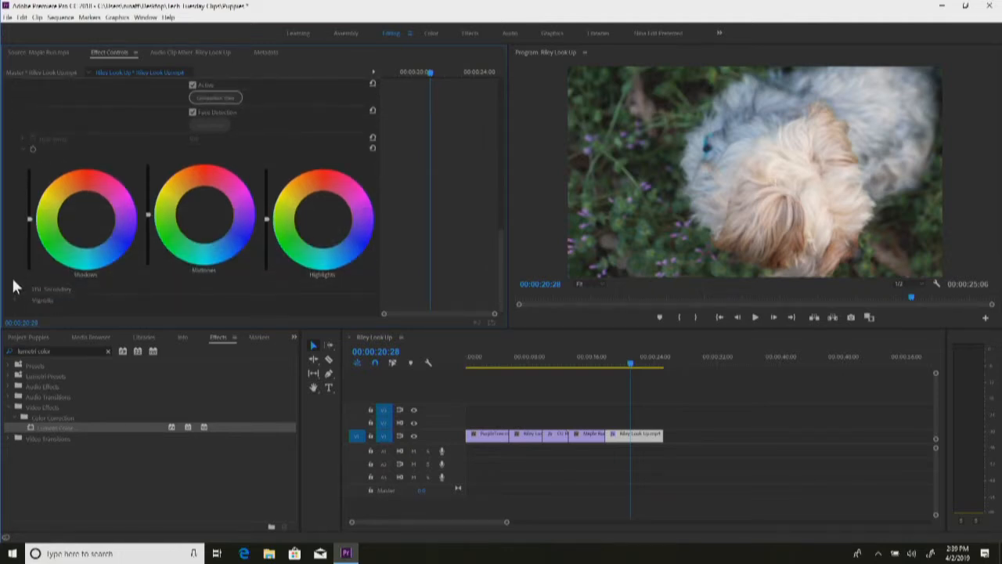
{"action": "left_click_drag", "start_coordinate": [631, 362], "coordinate": [620, 366]}
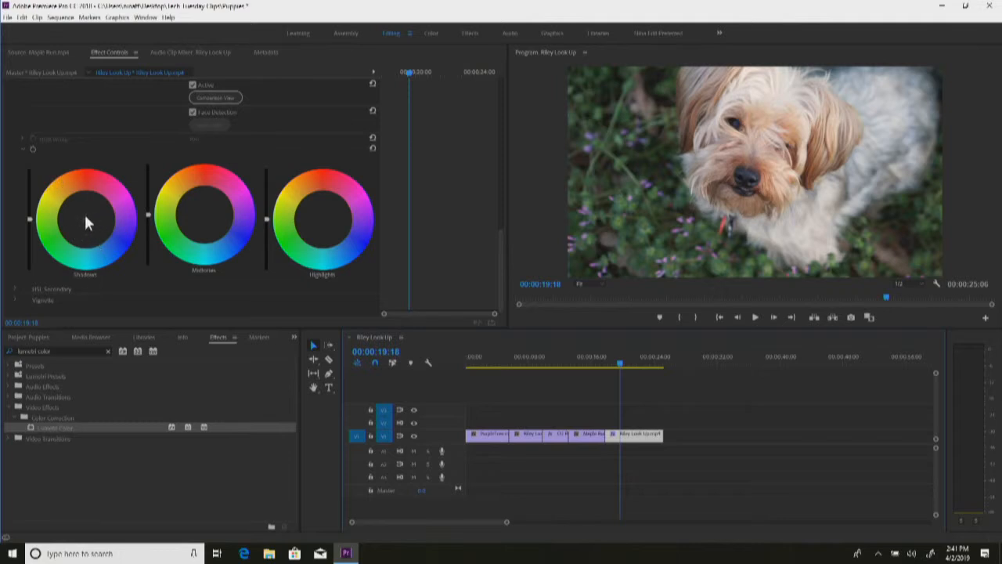
{"action": "left_click_drag", "start_coordinate": [84, 218], "coordinate": [86, 220]}
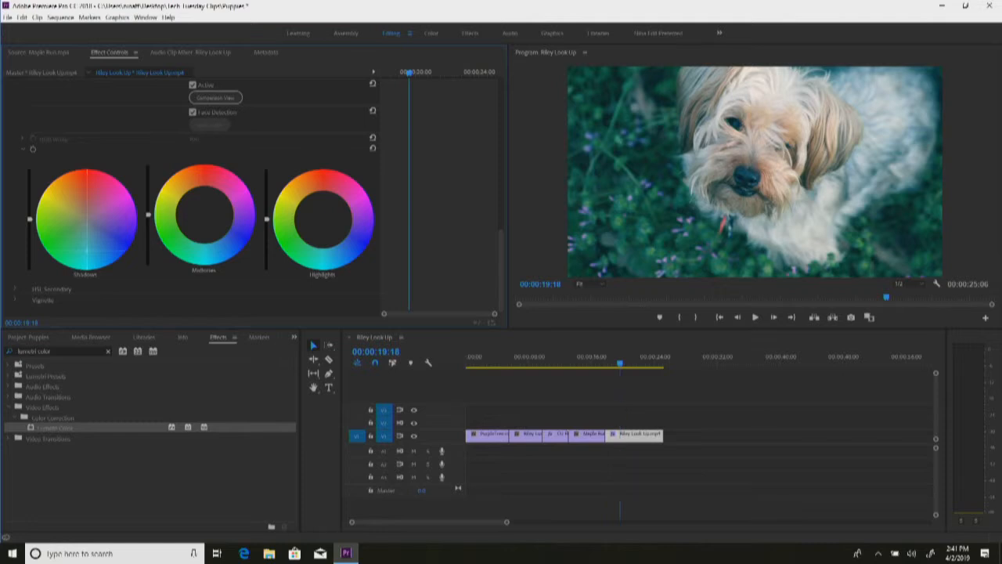
Switch Lumetri Color off and back on to compare the clip with and without the correction
{"action": "scroll", "coordinate": [21, 170], "scroll_direction": "up", "scroll_amount": 10}
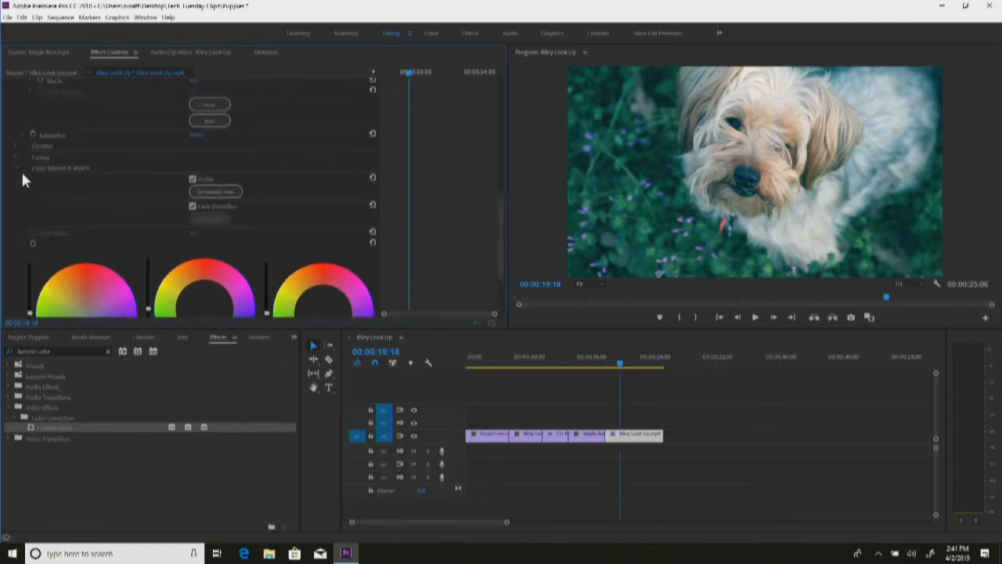
{"action": "scroll", "coordinate": [24, 167], "scroll_direction": "up", "scroll_amount": 2}
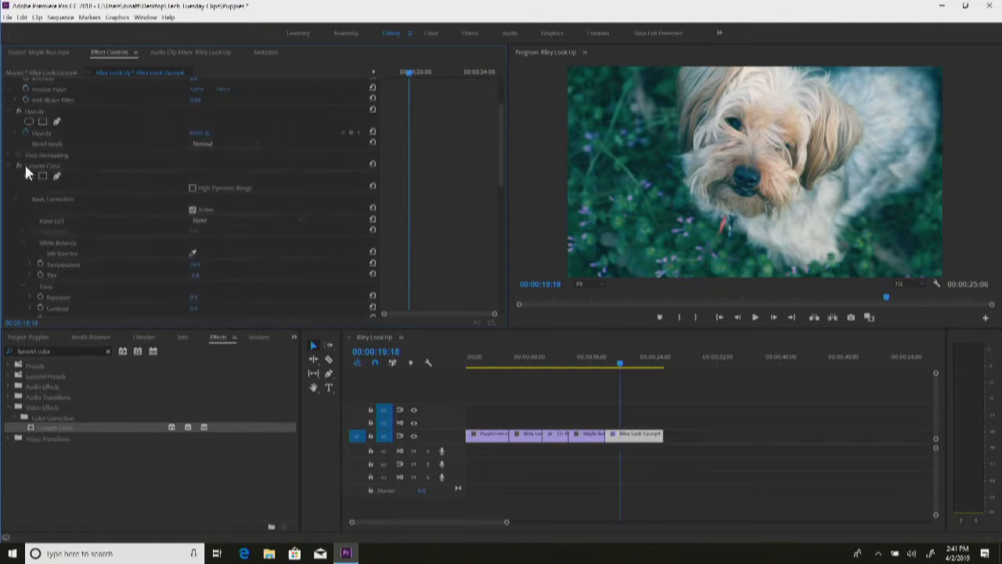
{"action": "left_click", "coordinate": [18, 166]}
{"action": "left_click", "coordinate": [18, 165]}
Push the Highlights color wheel of the Riley Look Up clip toward red
{"action": "scroll", "coordinate": [17, 184], "scroll_direction": "down", "scroll_amount": 6}
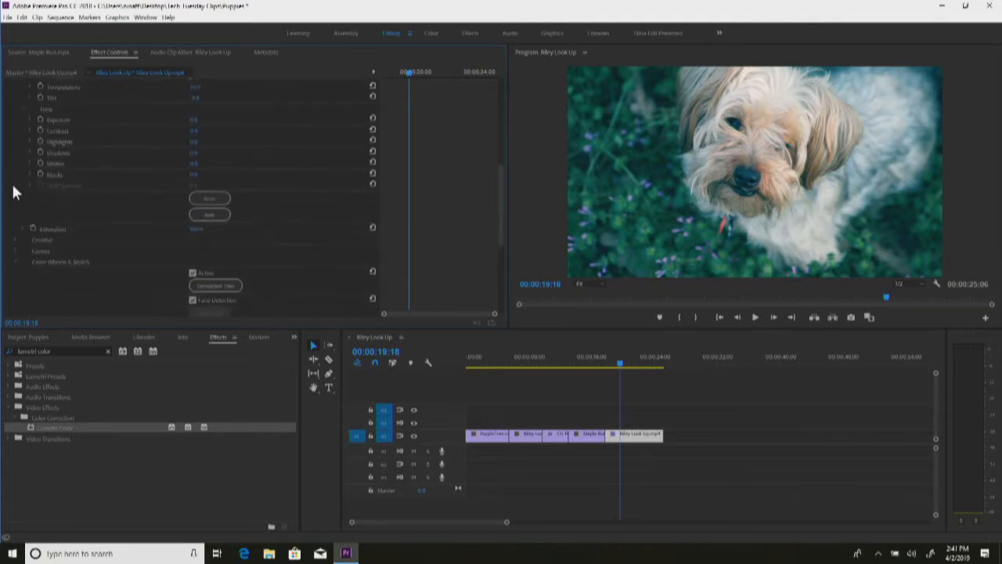
{"action": "scroll", "coordinate": [11, 197], "scroll_direction": "down", "scroll_amount": 4}
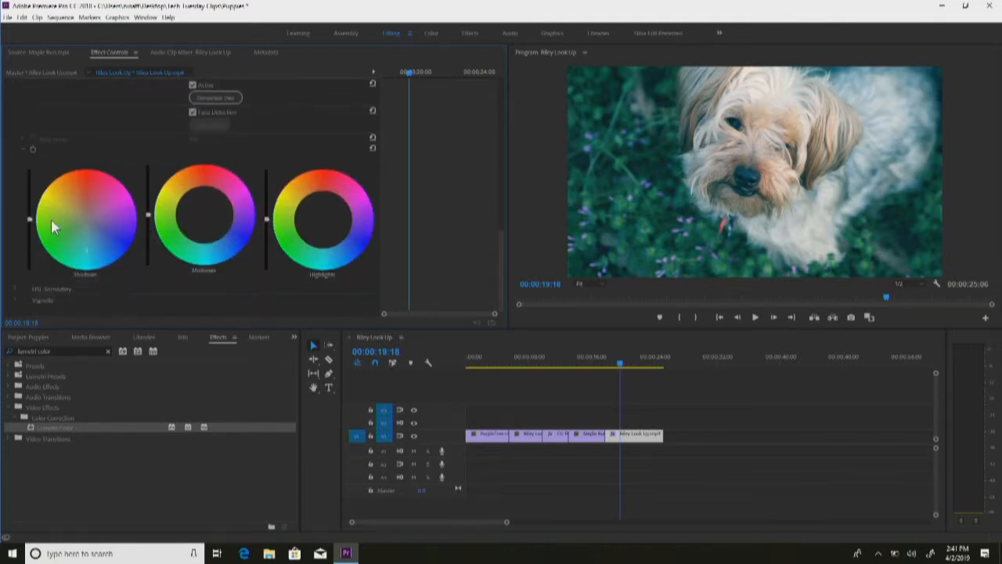
{"action": "left_click_drag", "start_coordinate": [322, 220], "coordinate": [323, 218]}
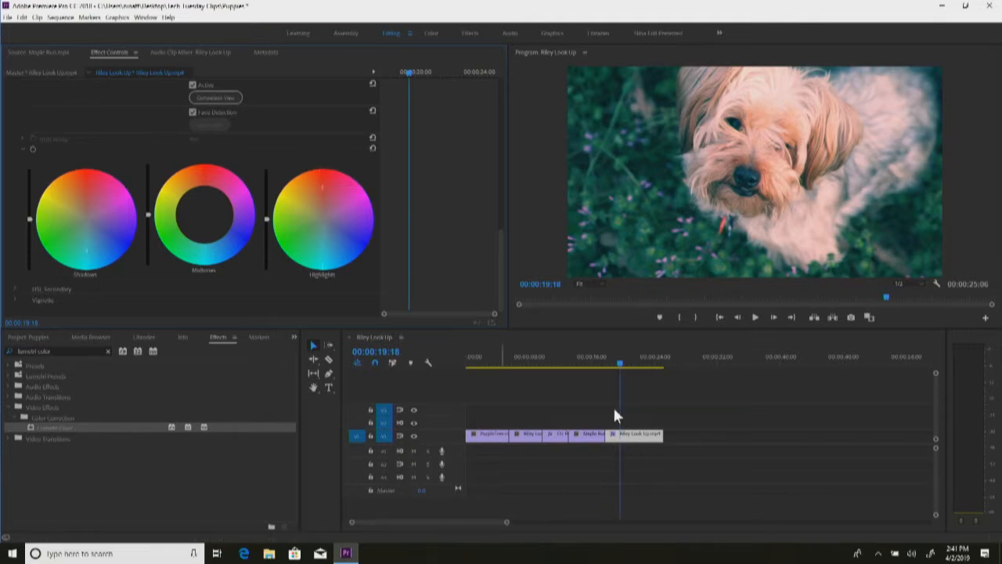
Copy the Lumetri Color effect from Riley Look Up and paste it onto the PurpleTree clip, previewing at 00:00:02:16
{"action": "left_click", "coordinate": [611, 363]}
{"action": "left_click_drag", "start_coordinate": [611, 360], "coordinate": [487, 360]}
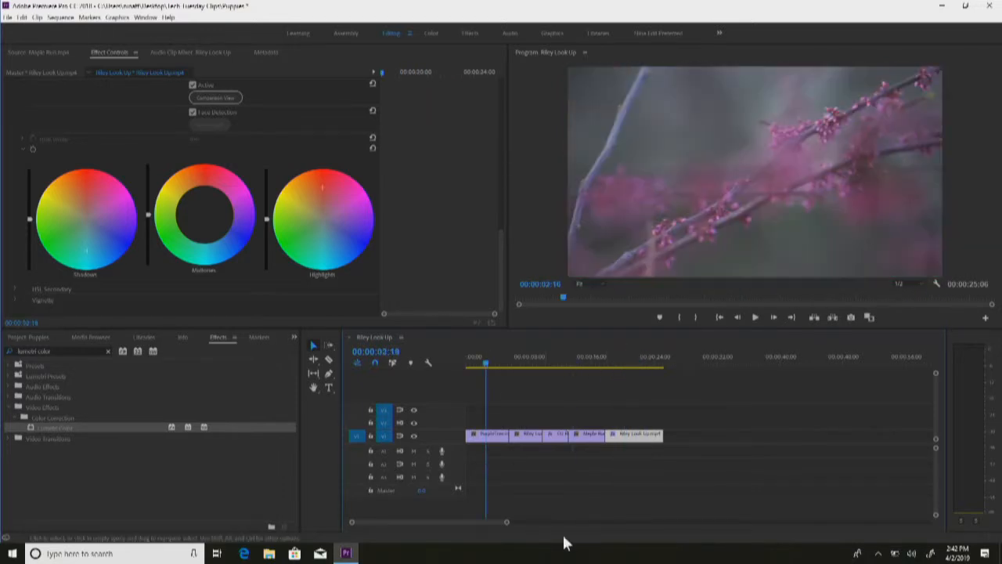
{"action": "left_click", "coordinate": [491, 435]}
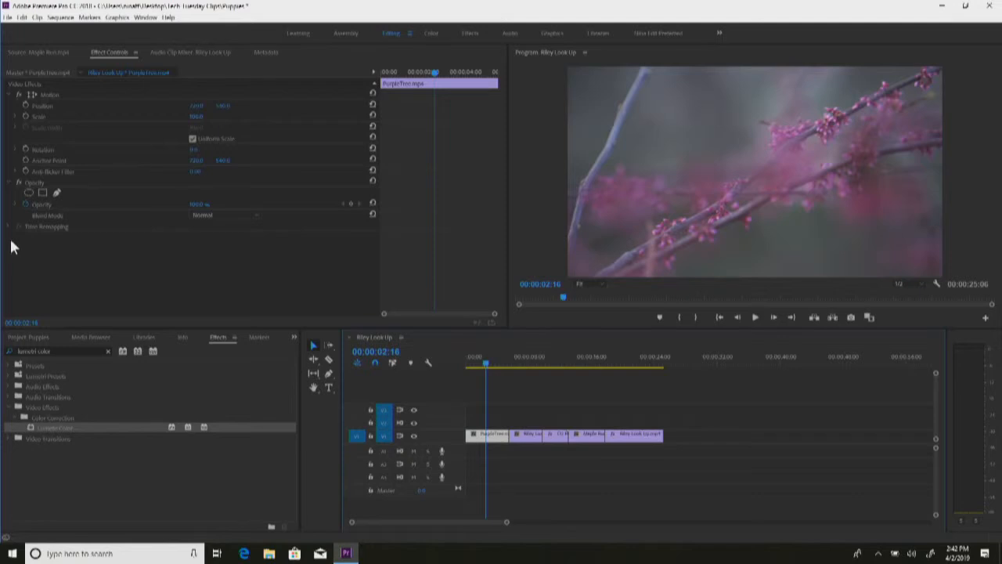
{"action": "left_click", "coordinate": [632, 435]}
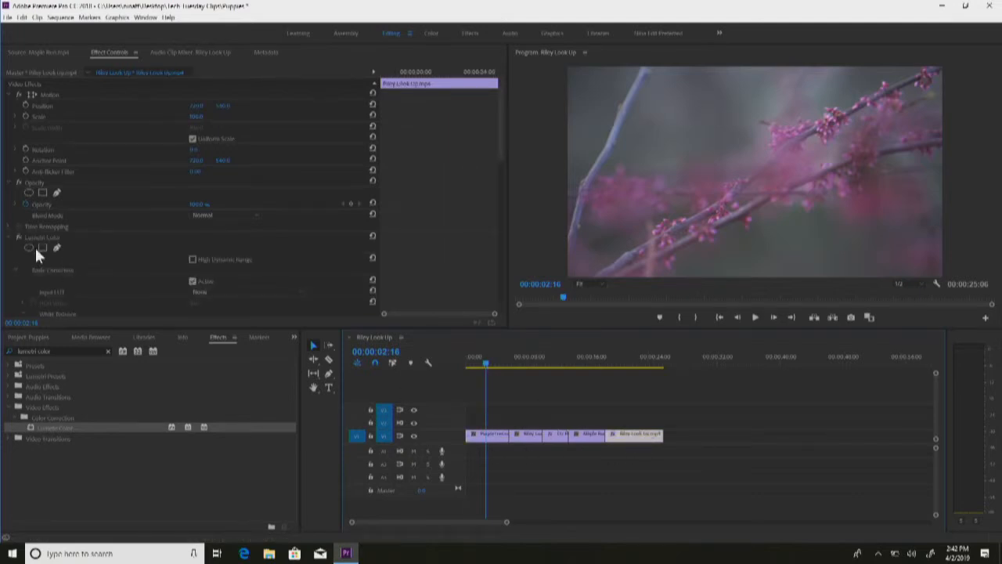
{"action": "left_click", "coordinate": [32, 234]}
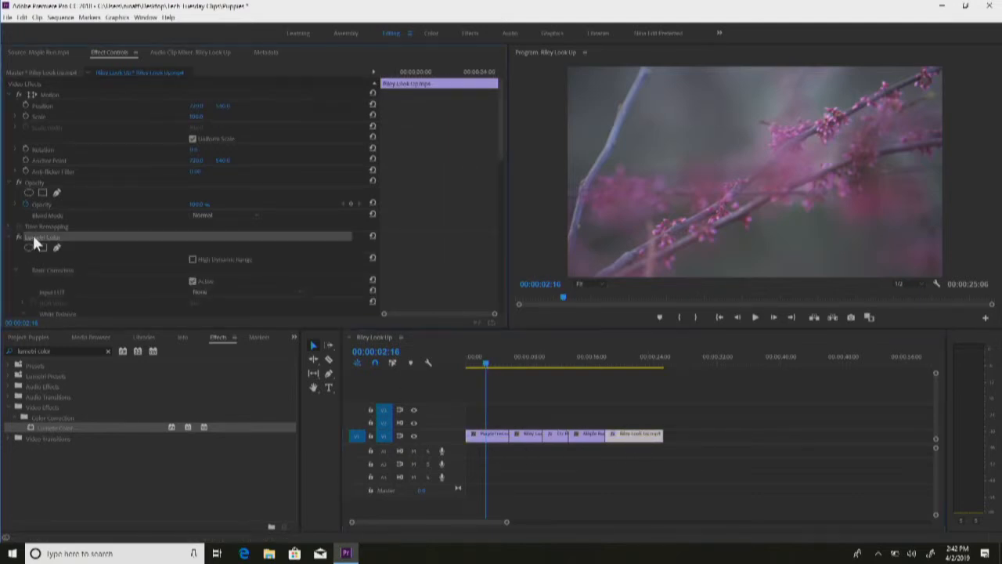
{"action": "left_click", "coordinate": [474, 435]}
{"action": "key", "text": "ctrl+v"}
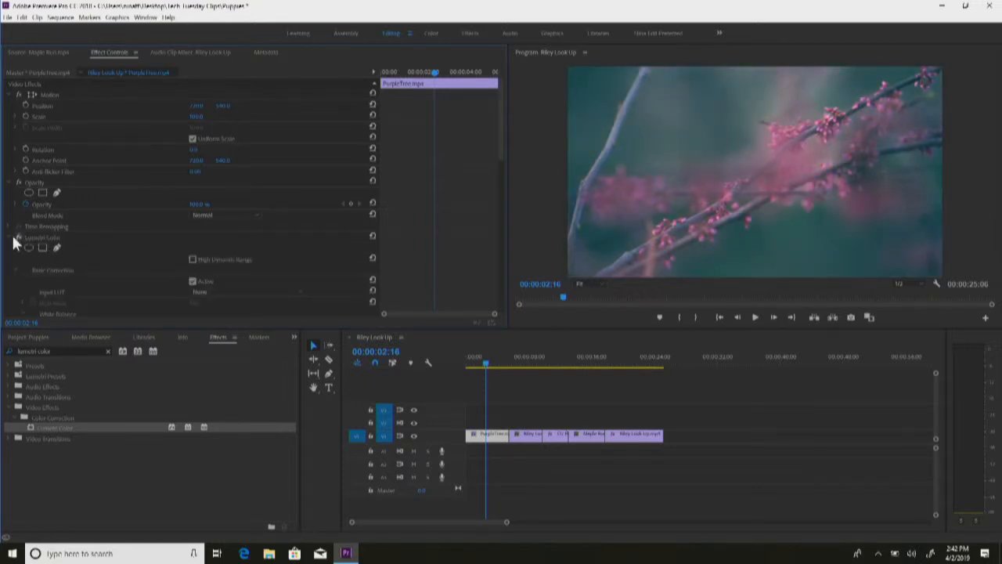
Look through the pasted Lumetri Color settings on the PurpleTree clip and select the effect
{"action": "scroll", "coordinate": [13, 274], "scroll_direction": "down", "scroll_amount": 5}
{"action": "scroll", "coordinate": [13, 274], "scroll_direction": "up", "scroll_amount": 4}
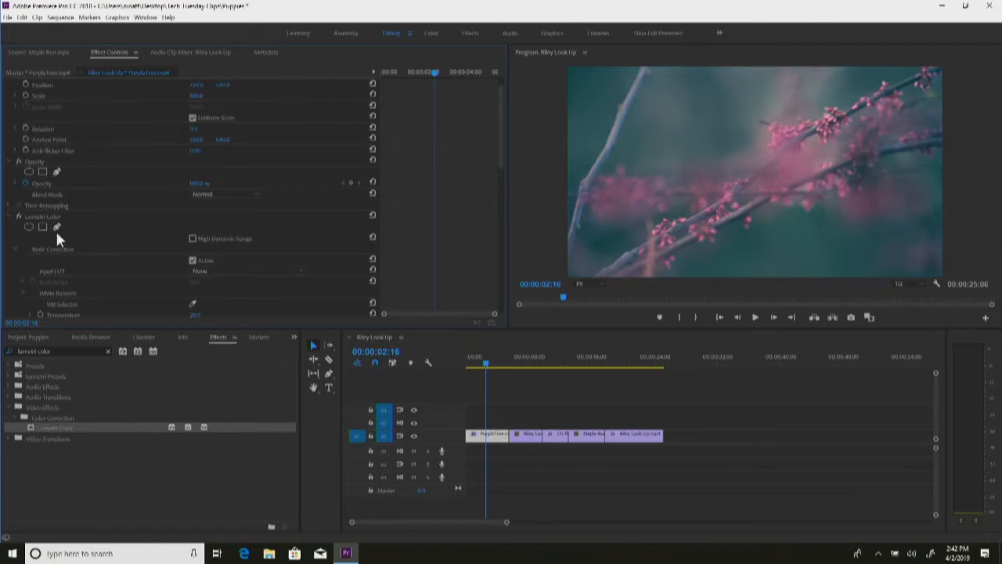
{"action": "left_click", "coordinate": [14, 220]}
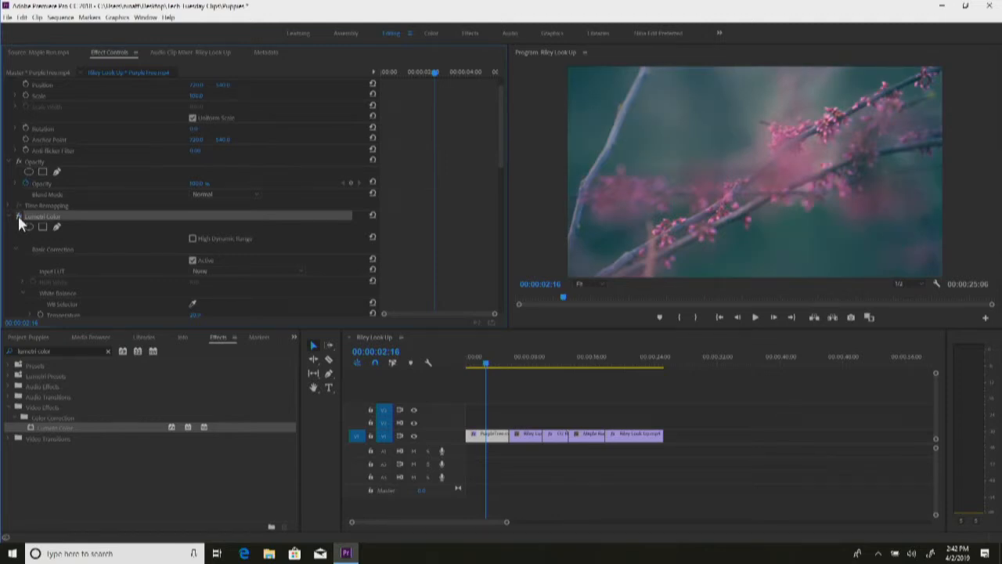
Toggle the Lumetri Color effect on the PurpleTree clip off and on to compare the original with the graded look
{"action": "left_click", "coordinate": [18, 218]}
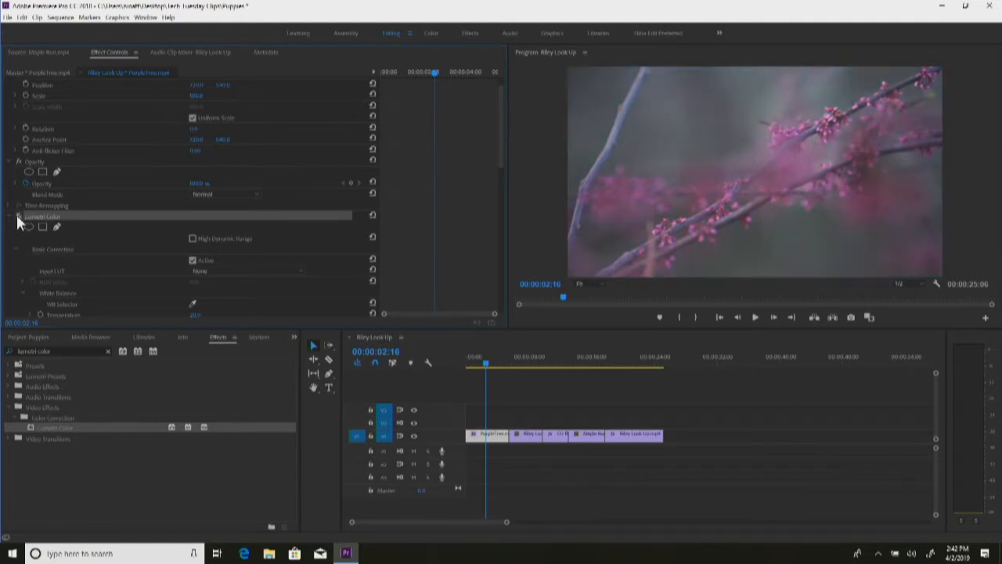
{"action": "left_click", "coordinate": [18, 219]}
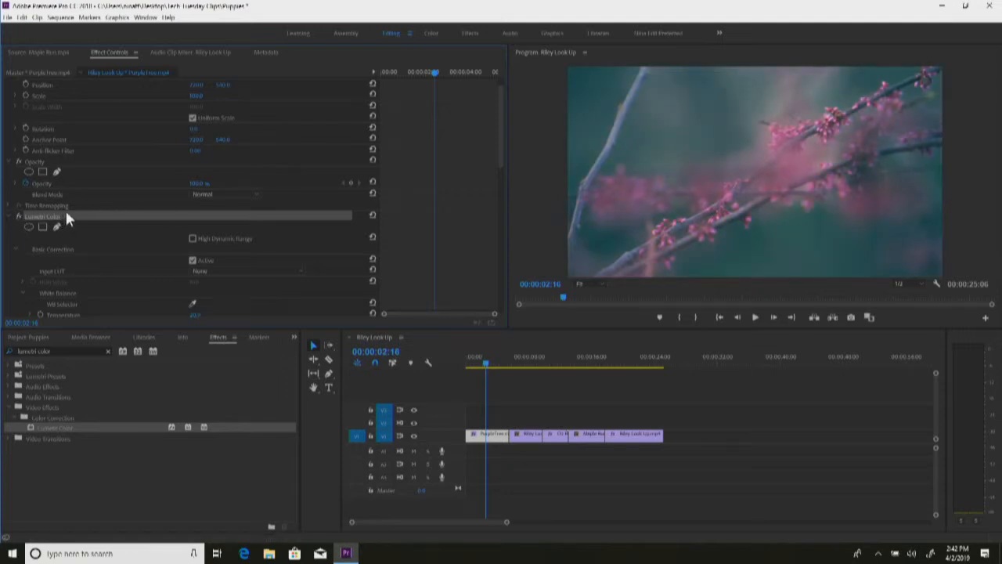
Paste the Lumetri Color effect onto the three clips between PurpleTree and Riley Look Up, and play them back to check the look
{"action": "left_click_drag", "start_coordinate": [515, 406], "coordinate": [595, 455]}
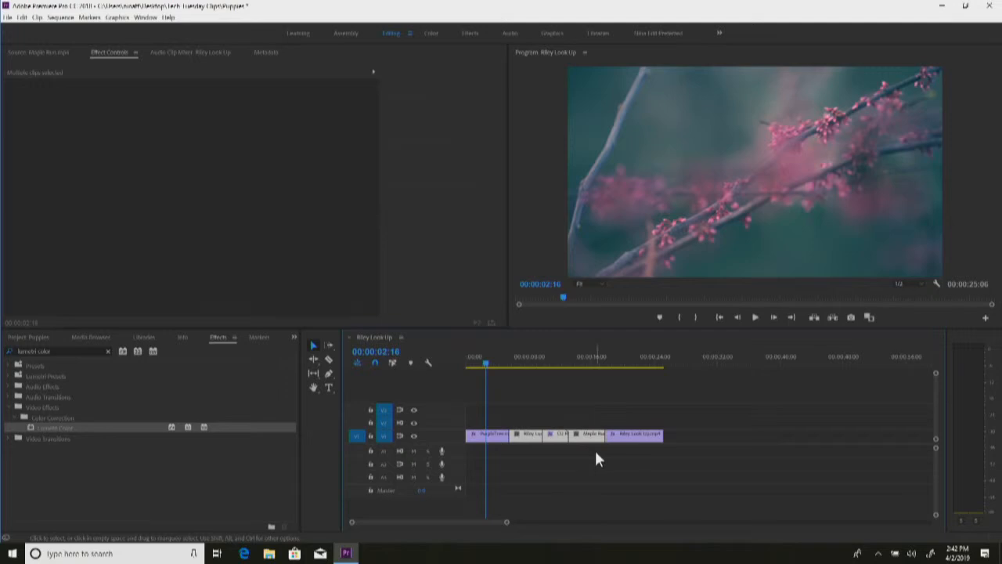
{"action": "left_click", "coordinate": [531, 362]}
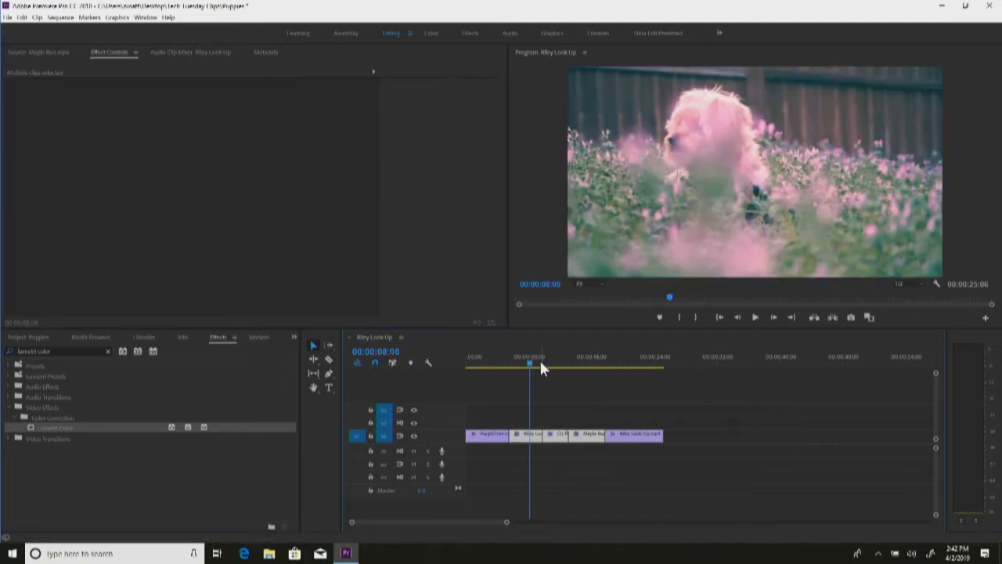
{"action": "key", "text": "space"}
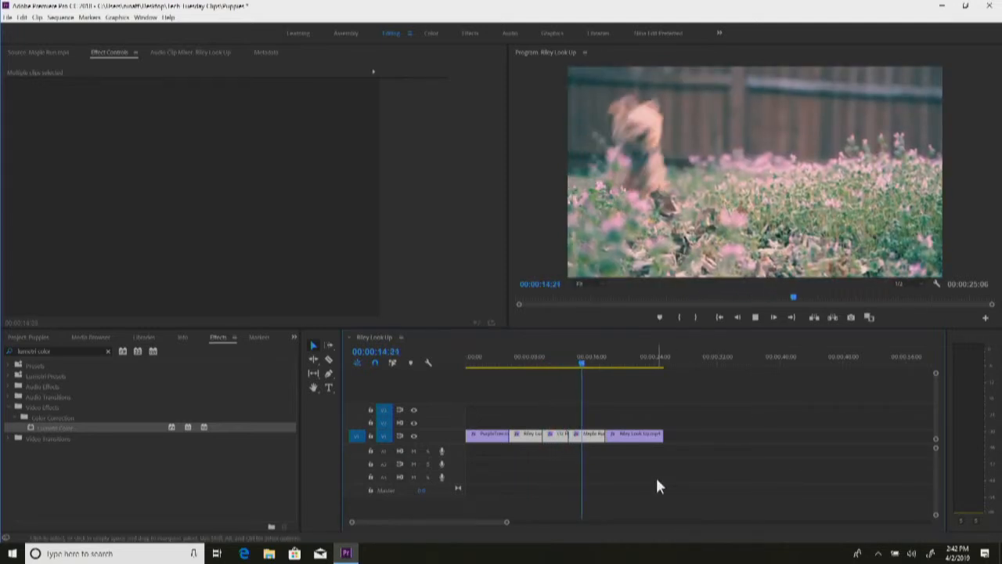
{"action": "key", "text": "space"}
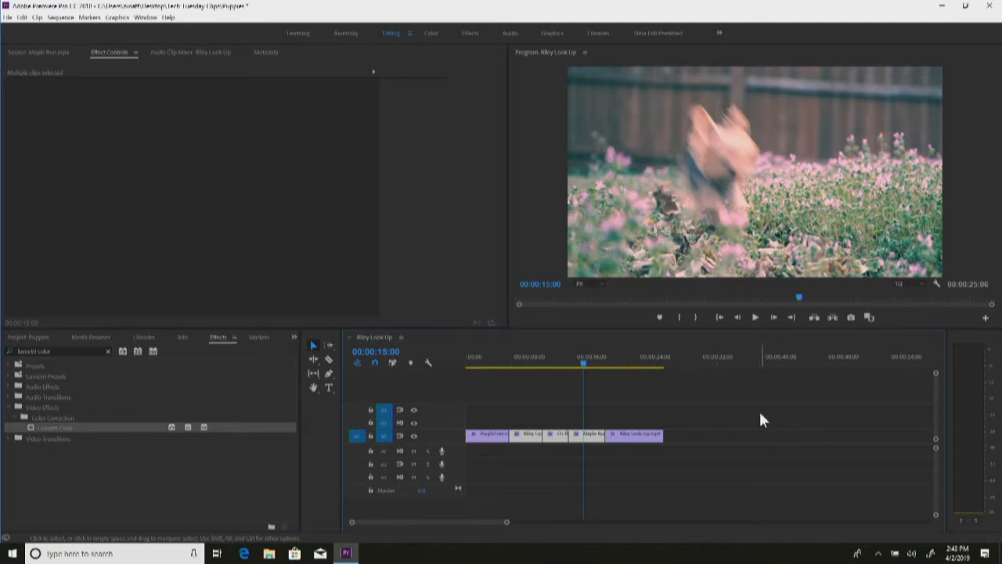
{"action": "left_click", "coordinate": [728, 406]}
{"action": "left_click", "coordinate": [589, 360]}
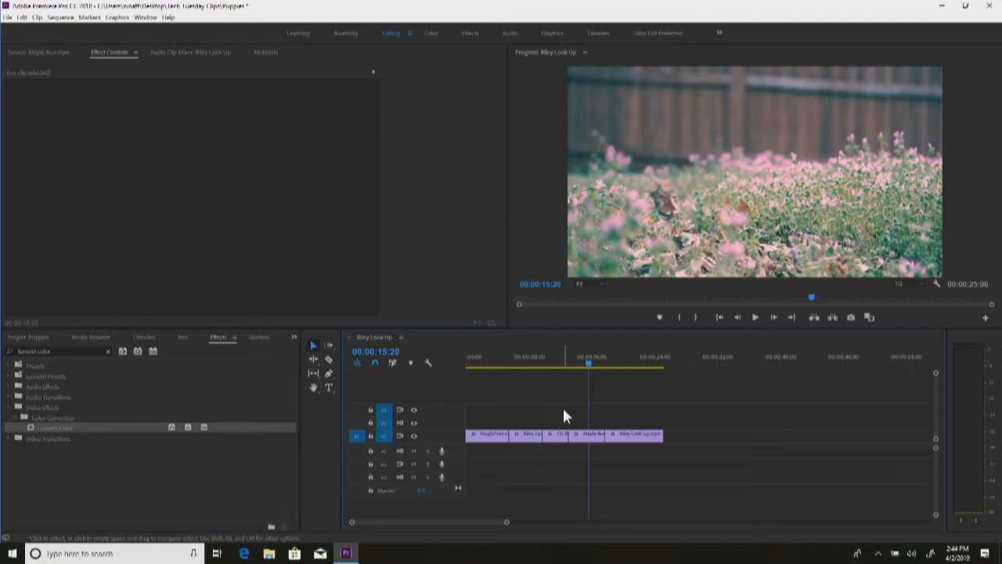
Create an adjustment layer in the Puppies project at 1440 by 1080, 29.97 fps, HD Anamorphic 1080 (1.333)
{"action": "left_click", "coordinate": [41, 338]}
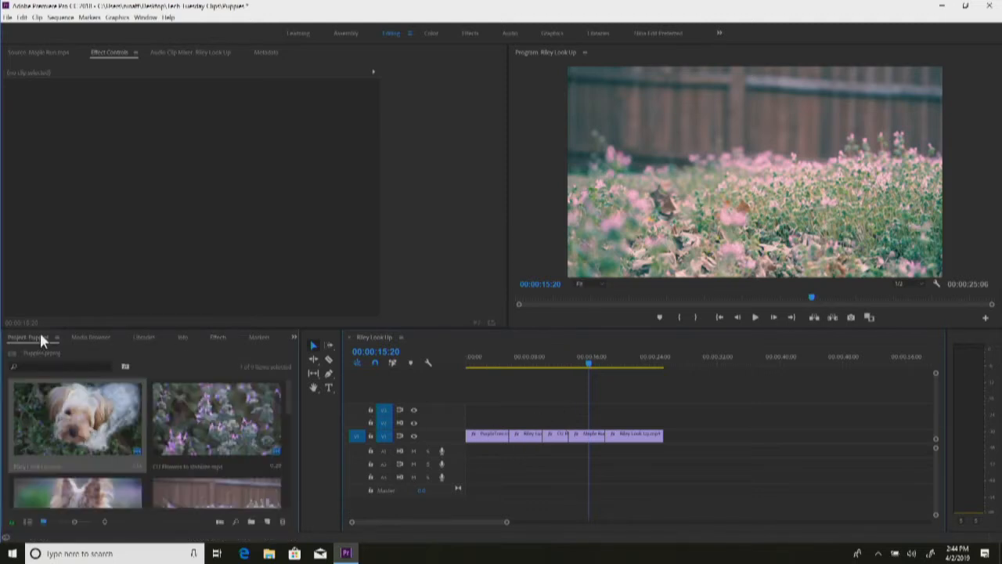
{"action": "scroll", "coordinate": [283, 425], "scroll_direction": "down", "scroll_amount": 2}
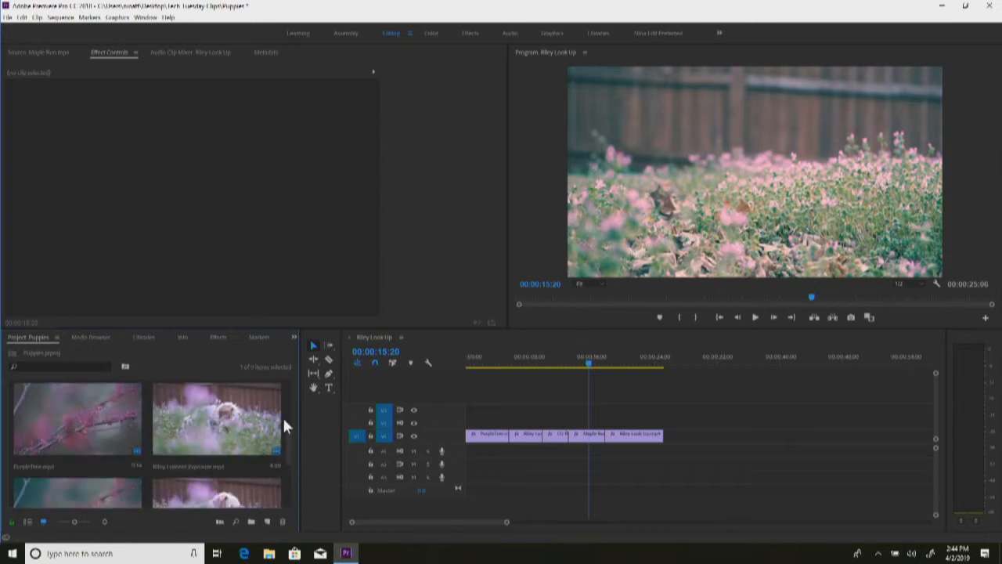
{"action": "scroll", "coordinate": [231, 451], "scroll_direction": "down", "scroll_amount": 2}
{"action": "right_click", "coordinate": [197, 457]}
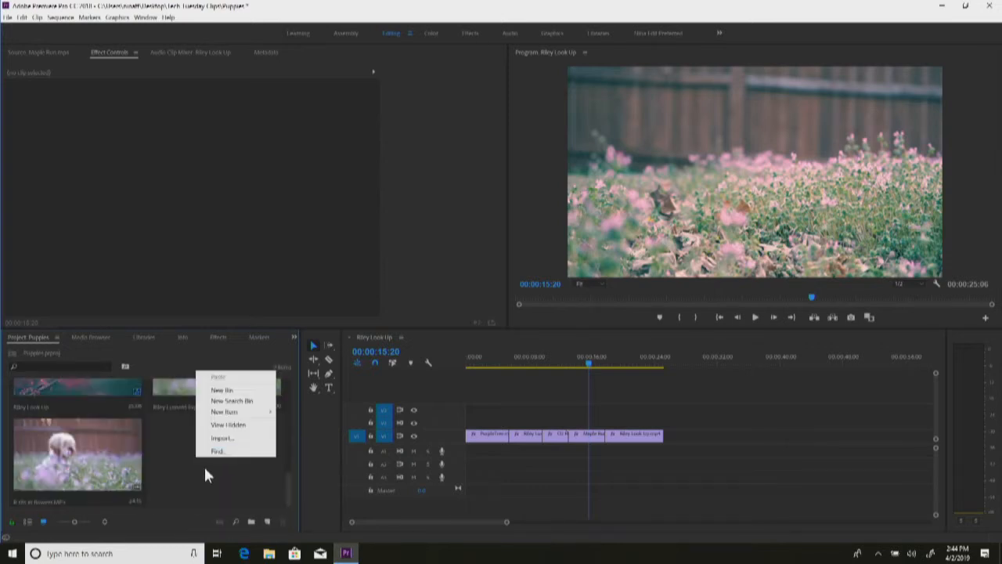
{"action": "mouse_move", "coordinate": [231, 416]}
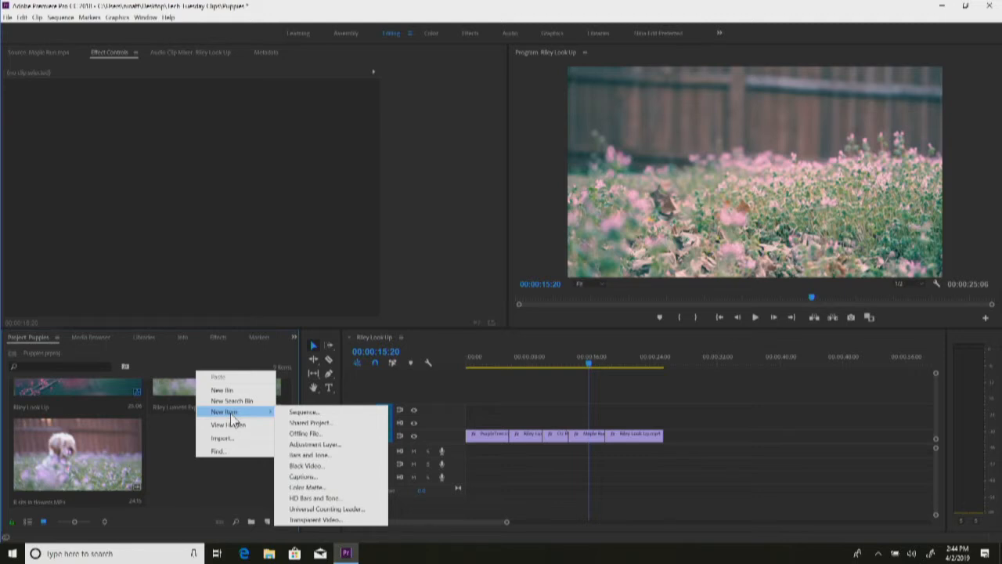
{"action": "left_click", "coordinate": [302, 444]}
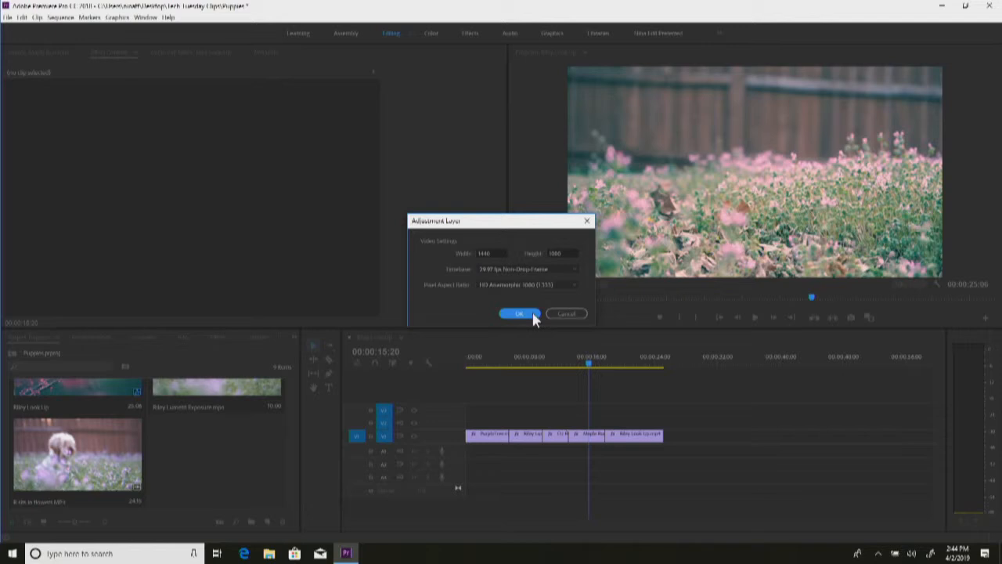
{"action": "left_click", "coordinate": [521, 313]}
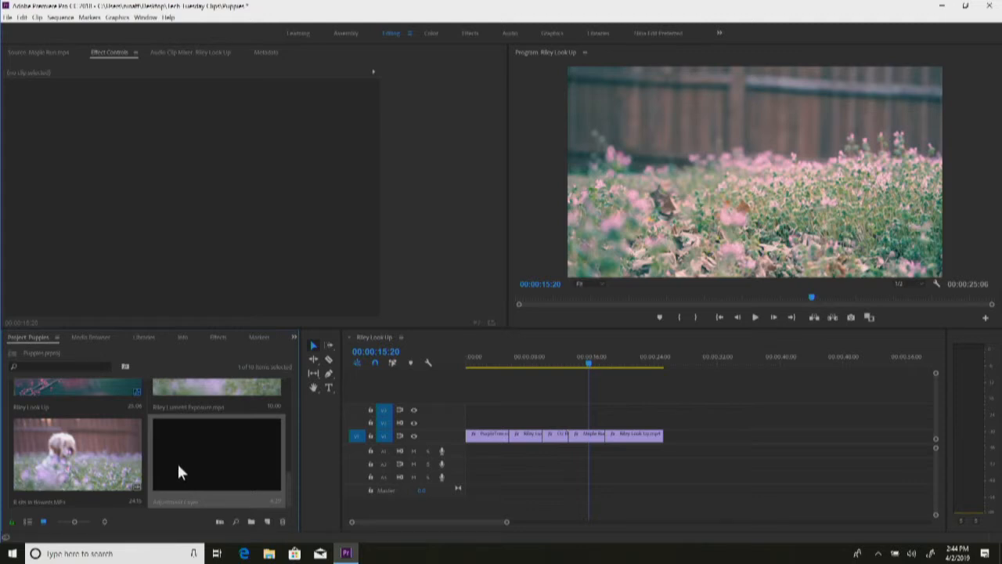
Place the adjustment layer on V2 and stretch it to span all five clips
{"action": "left_click_drag", "start_coordinate": [184, 473], "coordinate": [662, 423]}
{"action": "left_click_drag", "start_coordinate": [512, 421], "coordinate": [466, 421]}
{"action": "left_click", "coordinate": [528, 352]}
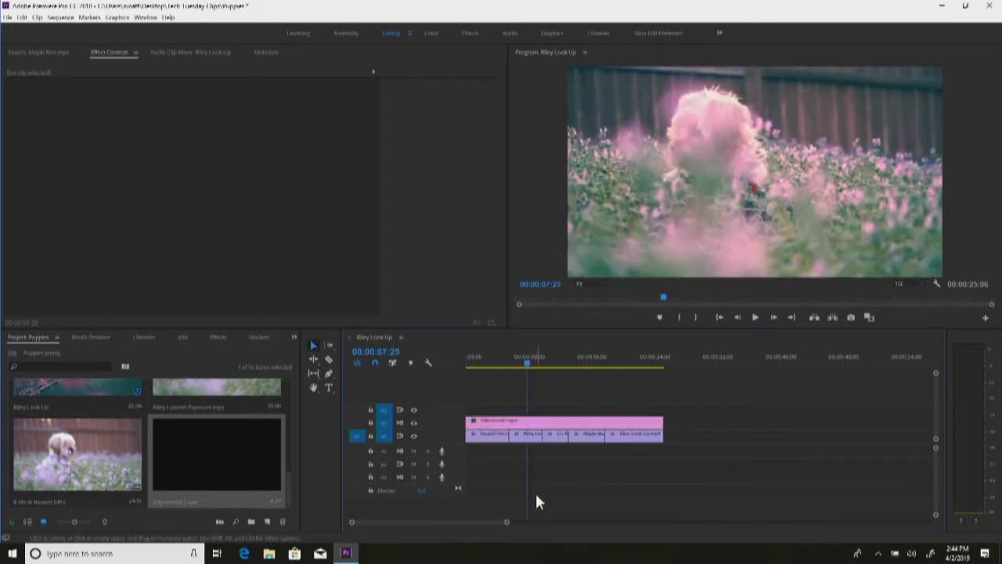
Delete the Lumetri Color effect from the Riley Lumetri Exposure, PurpleTree, CU Flowers and Maple Run clips
{"action": "left_click", "coordinate": [533, 439]}
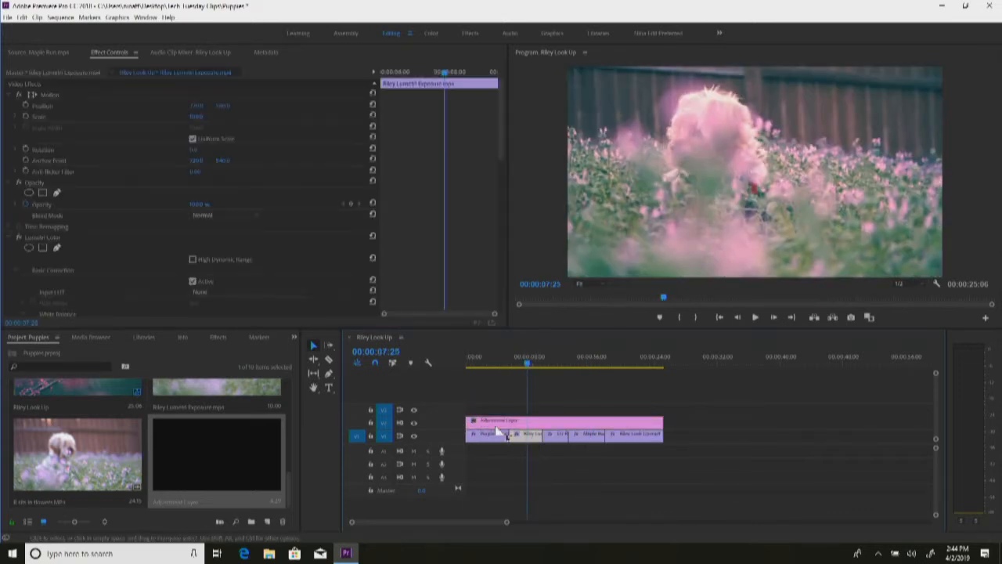
{"action": "left_click", "coordinate": [39, 231]}
{"action": "key", "text": "Delete"}
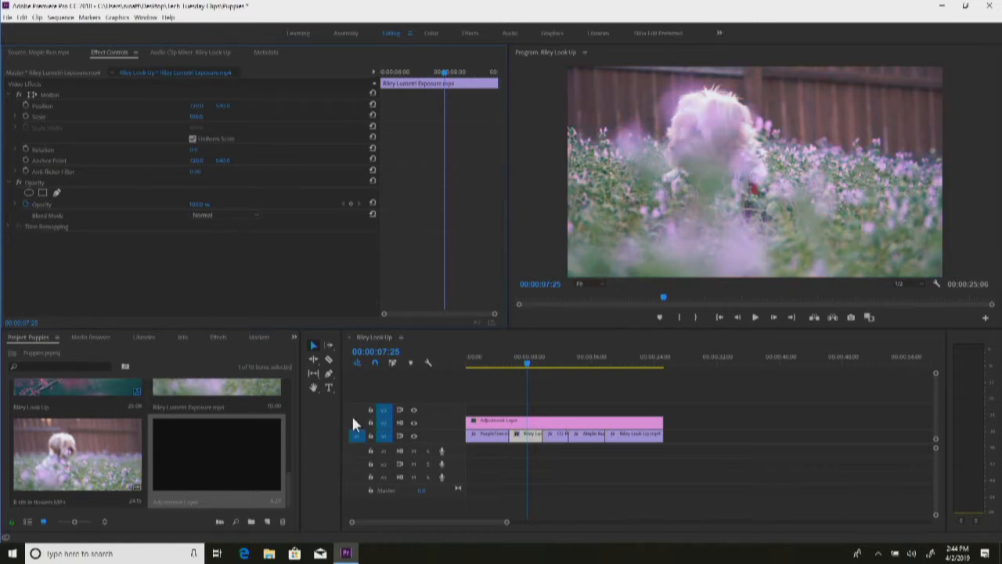
{"action": "left_click", "coordinate": [489, 435]}
{"action": "left_click", "coordinate": [56, 235]}
{"action": "key", "text": "Delete"}
{"action": "left_click", "coordinate": [553, 434]}
{"action": "left_click", "coordinate": [47, 246]}
{"action": "key", "text": "Delete"}
{"action": "left_click", "coordinate": [587, 433]}
{"action": "left_click", "coordinate": [36, 236]}
{"action": "key", "text": "Delete"}
Select the Lumetri Color effect on the Riley Look Up clip and paste it onto the adjustment layer, previewing at 00:00:08:23
{"action": "left_click", "coordinate": [627, 436]}
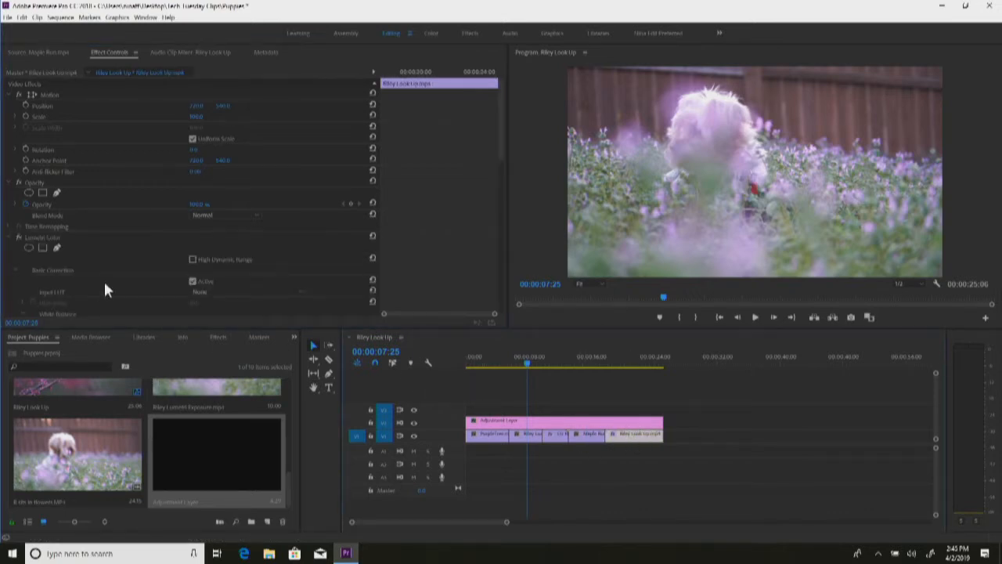
{"action": "left_click", "coordinate": [49, 239]}
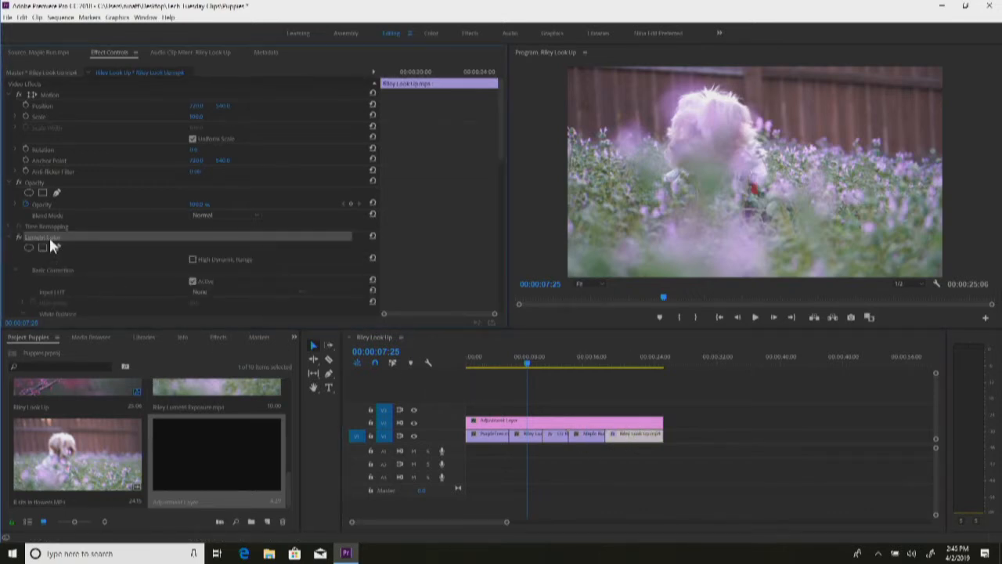
{"action": "left_click", "coordinate": [636, 486]}
{"action": "left_click", "coordinate": [590, 360]}
{"action": "left_click_drag", "start_coordinate": [559, 364], "coordinate": [534, 353]}
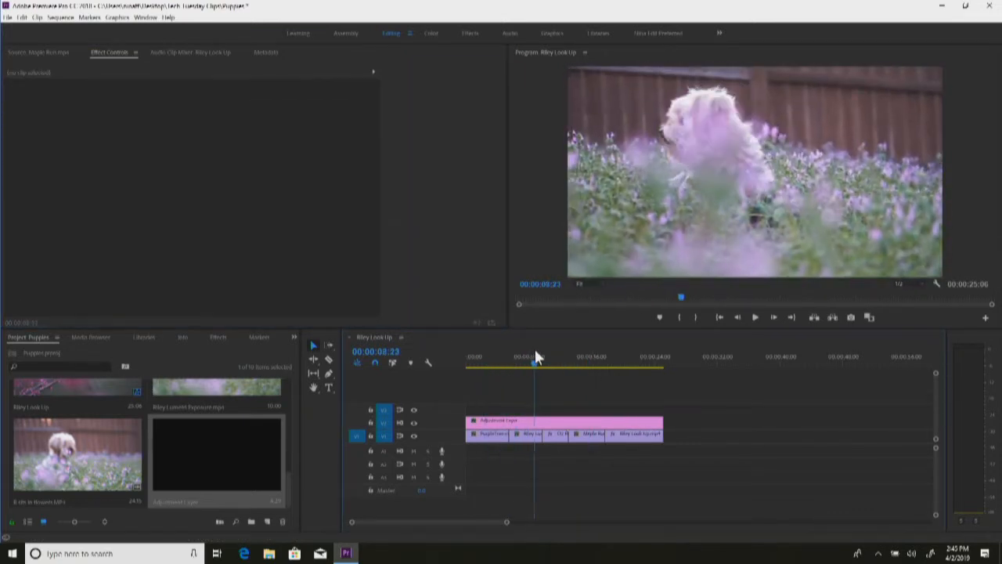
{"action": "left_click", "coordinate": [512, 423]}
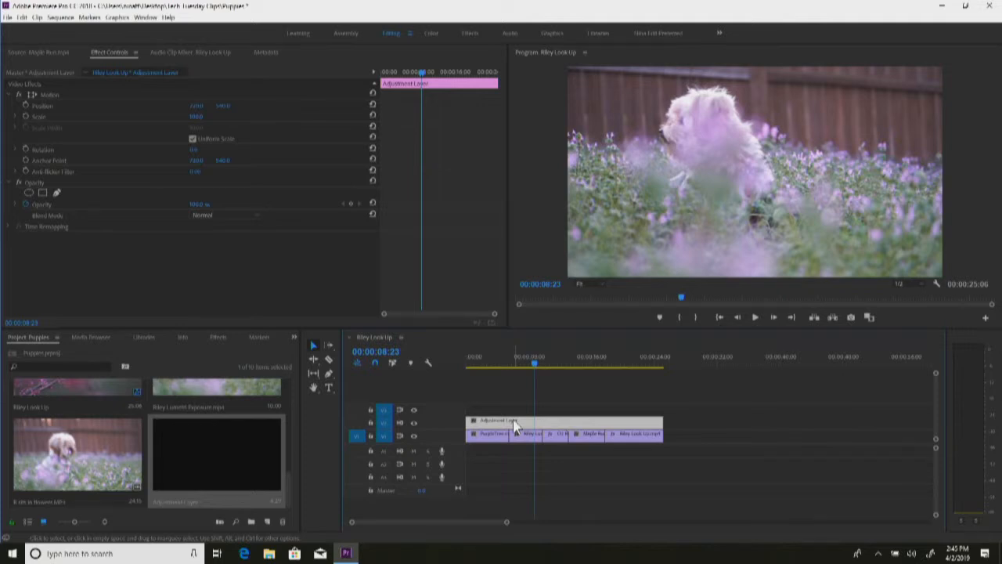
{"action": "key", "text": "ctrl+v"}
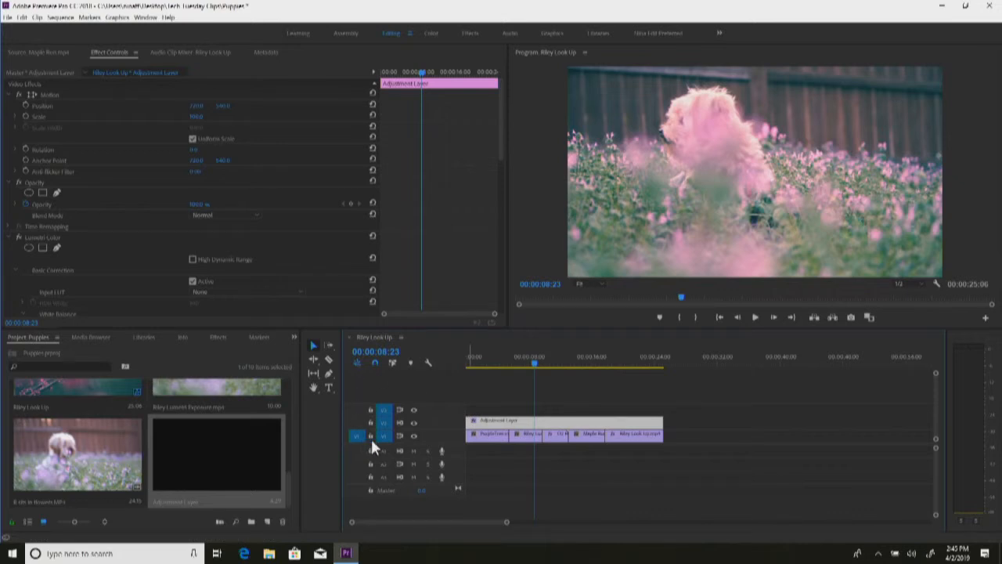
Move the adjustment layer up to V3 and delete it from the sequence
{"action": "left_click_drag", "start_coordinate": [497, 420], "coordinate": [495, 410]}
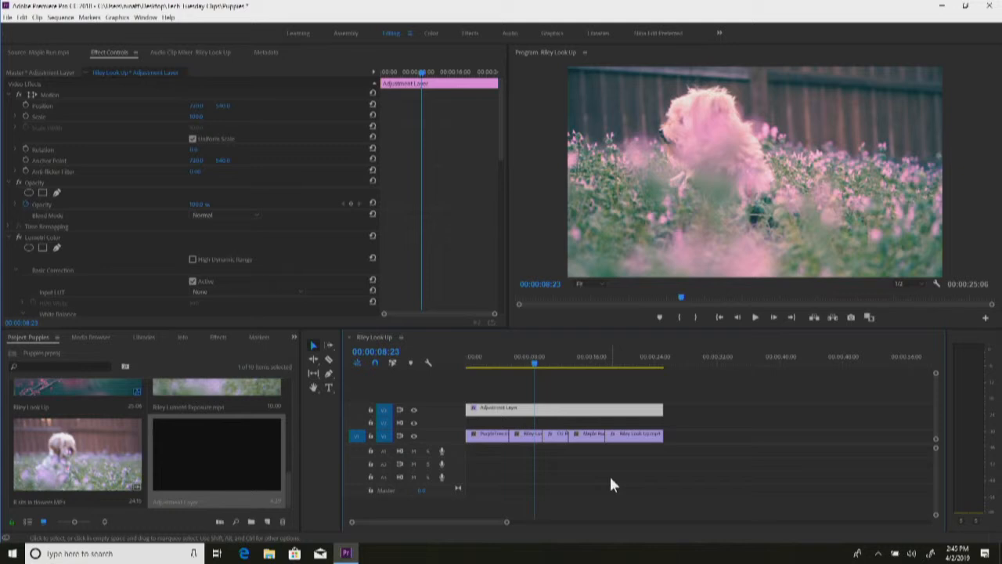
{"action": "key", "text": "Delete"}
Select all five clips on V1, show the Lumetri Color effect in the effects list, and preview the sequence at 00:00:02:18
{"action": "left_click_drag", "start_coordinate": [685, 457], "coordinate": [468, 429]}
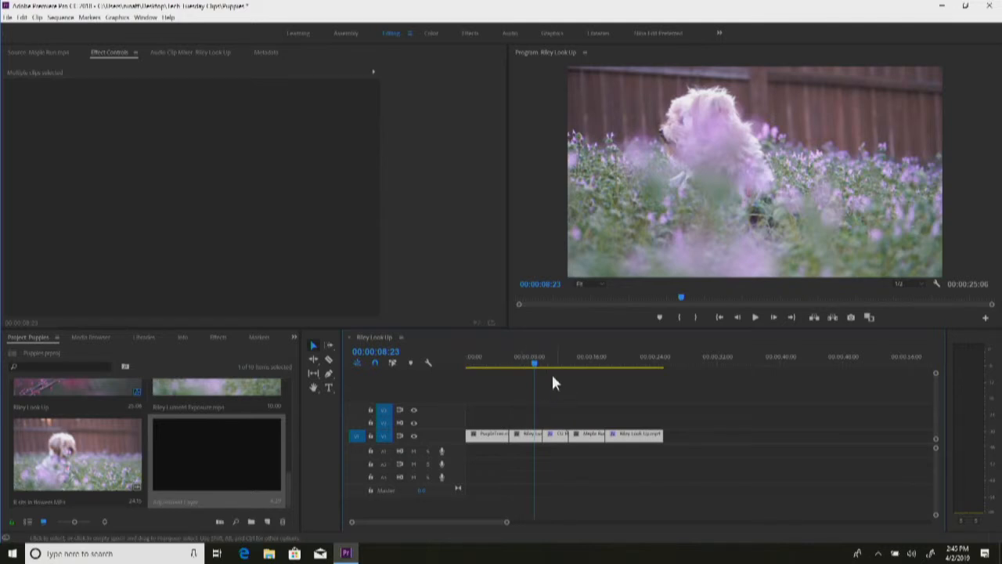
{"action": "left_click", "coordinate": [501, 362]}
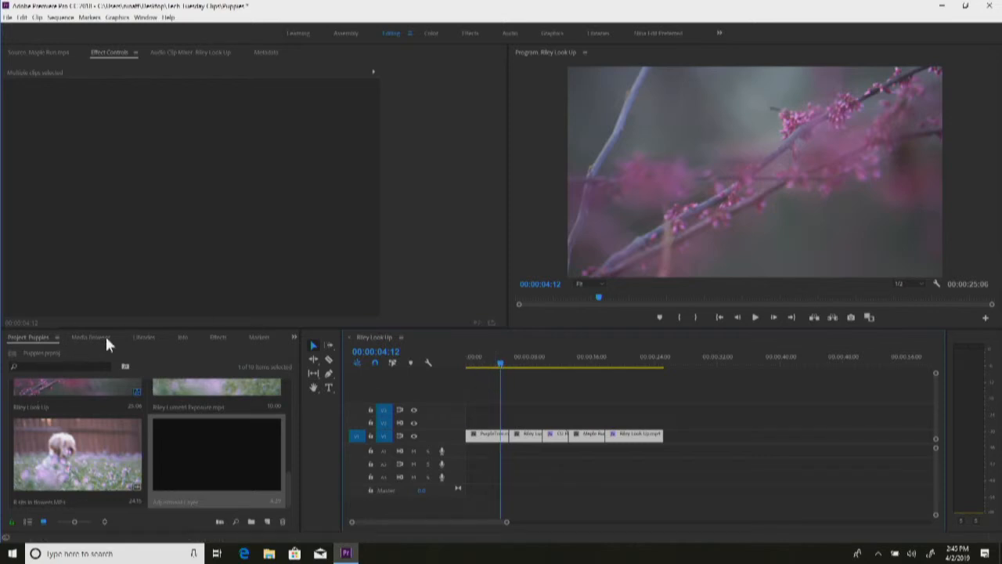
{"action": "left_click", "coordinate": [218, 338]}
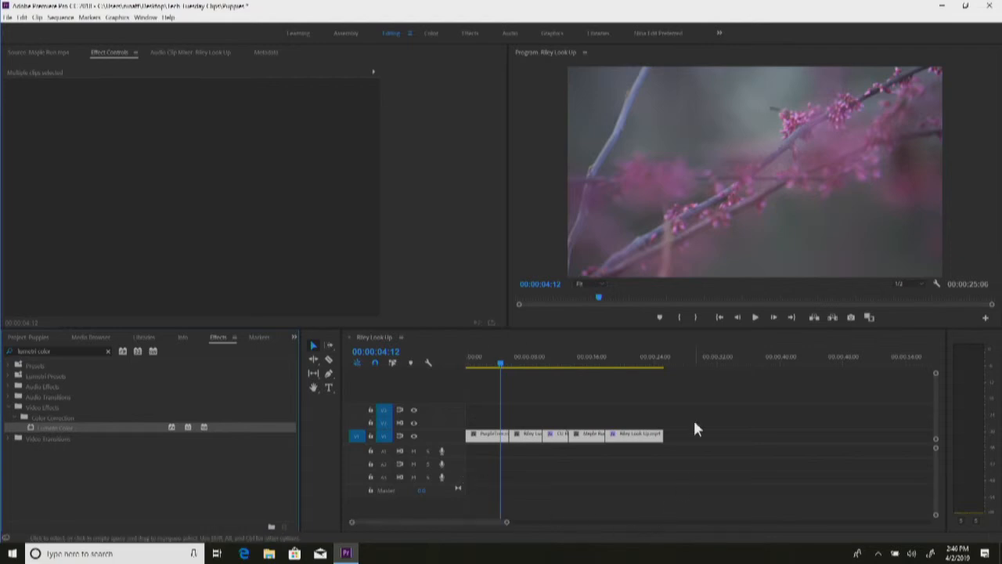
{"action": "left_click", "coordinate": [581, 354]}
{"action": "left_click_drag", "start_coordinate": [582, 354], "coordinate": [486, 354]}
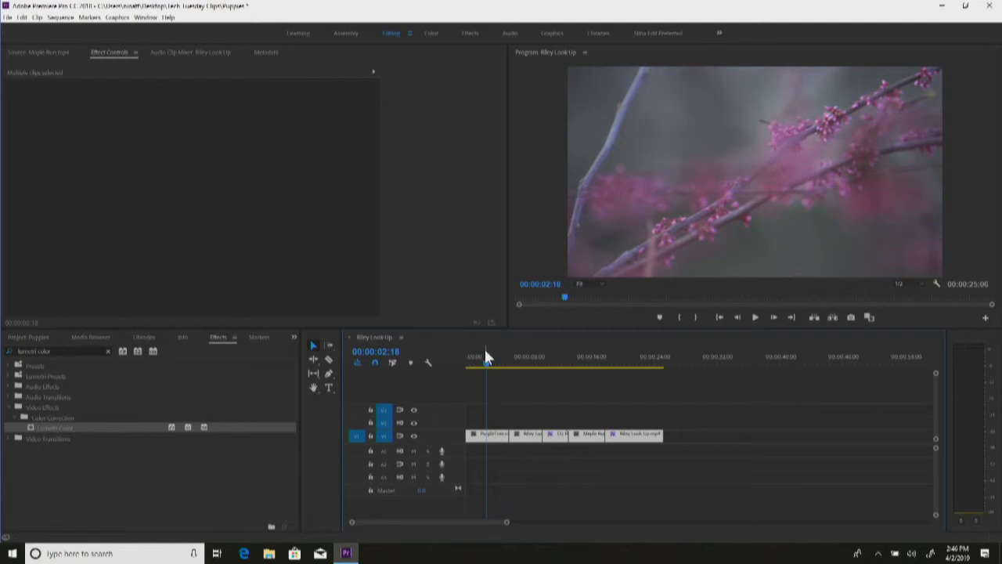